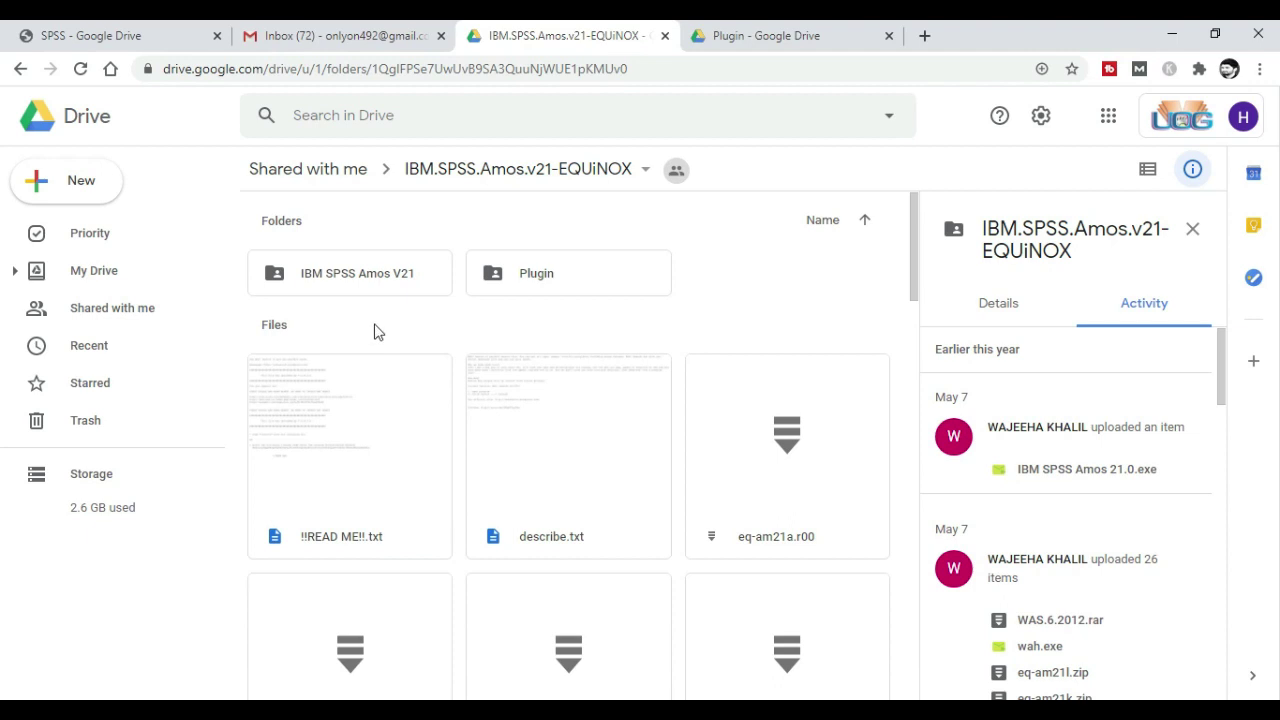
Download the IBM SPSS Amos V21 folder from the shared IBM.SPSS.Amos.v21-EQUiNOX folder.
right_click(366, 284)
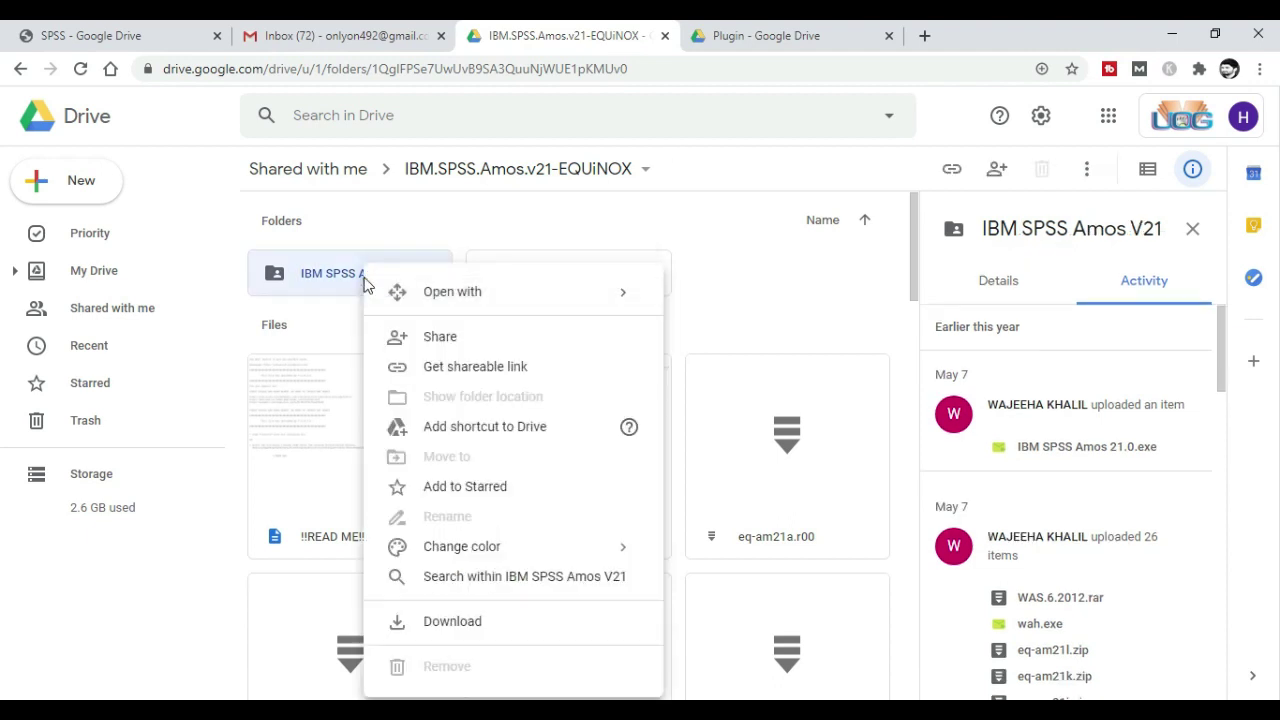
left_click(463, 619)
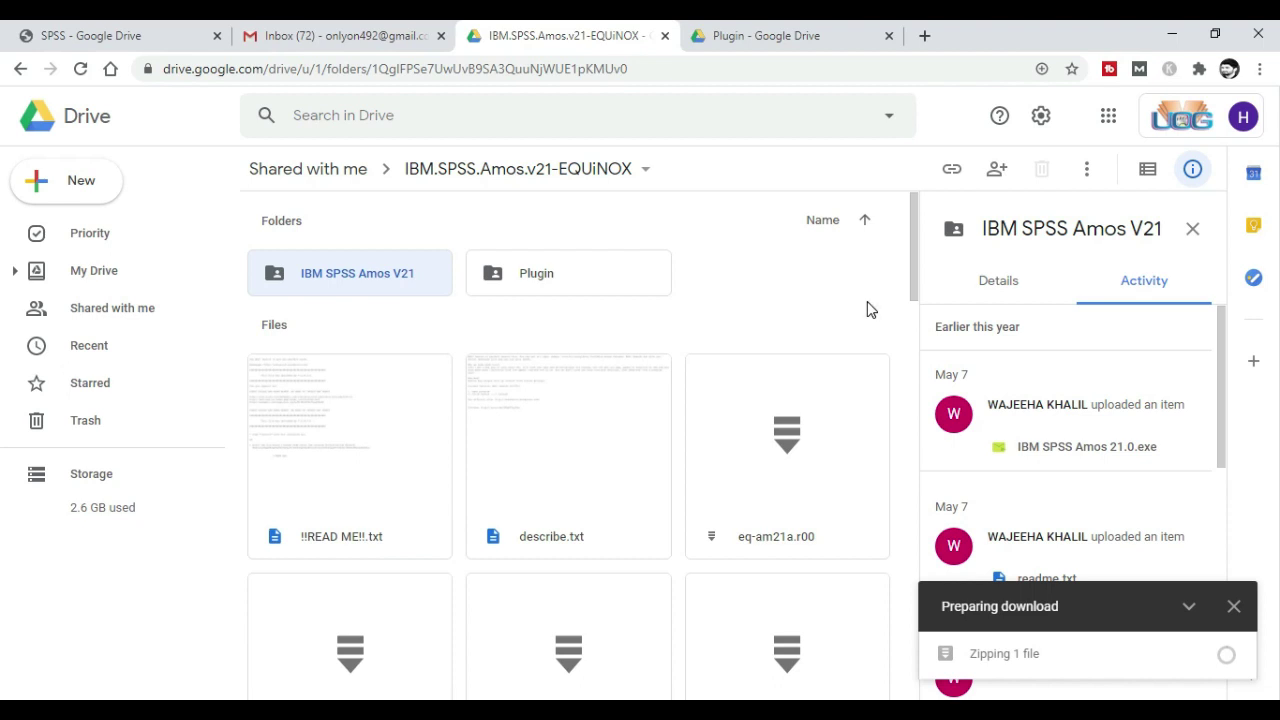
key("ctrl+w")
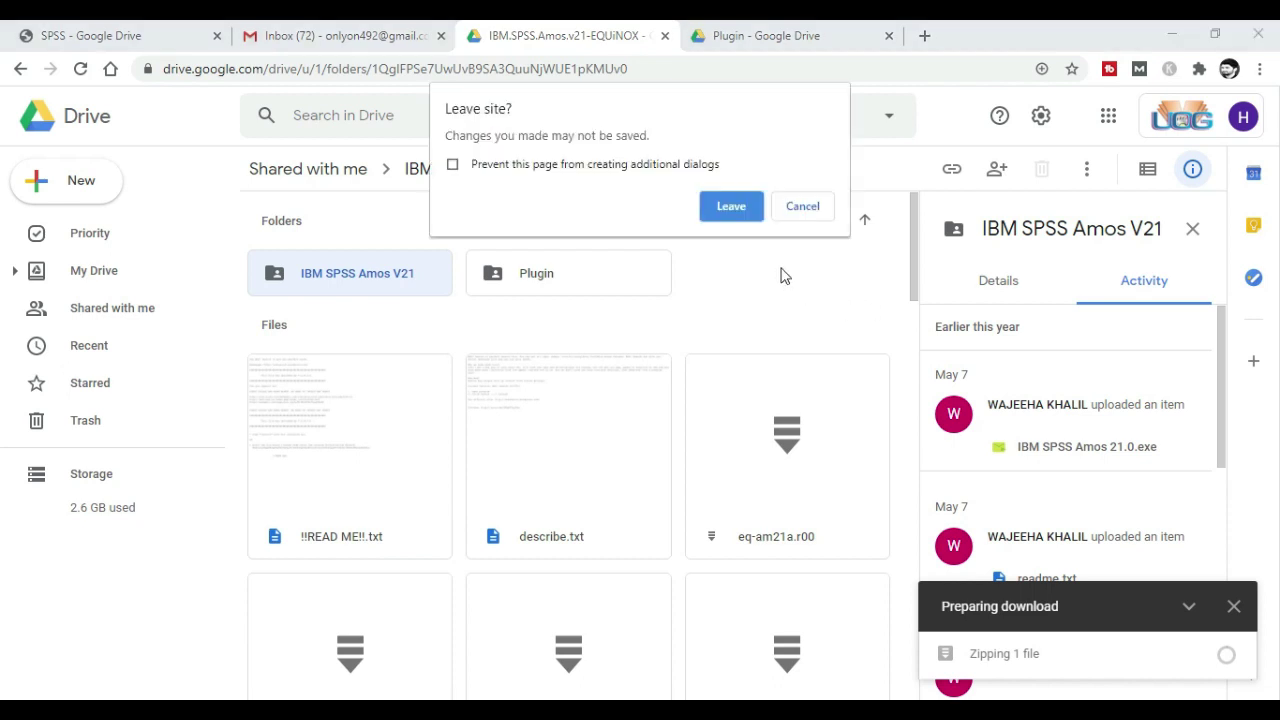
left_click(720, 210)
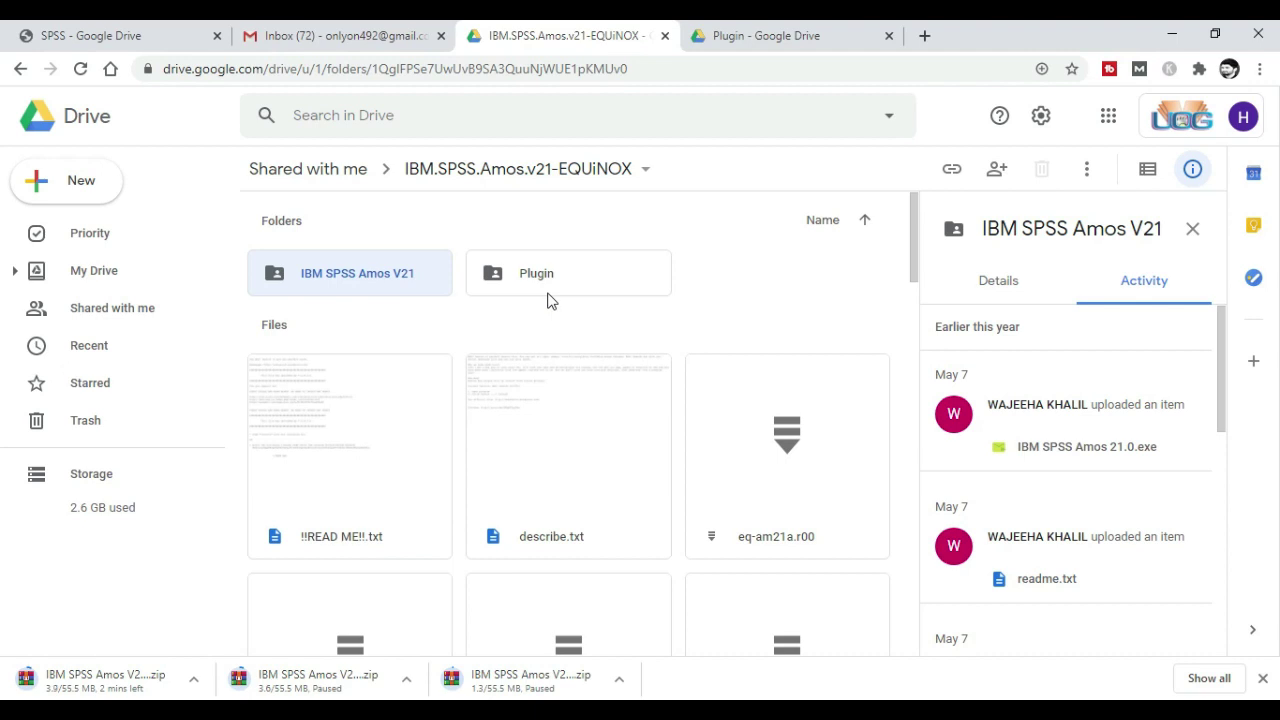
Switch to File Explorer and run IBM SPSS Amos 21.0.exe from the Setup subfolder of IBM SPSS Amos V21 in Downloads.
left_click(391, 320)
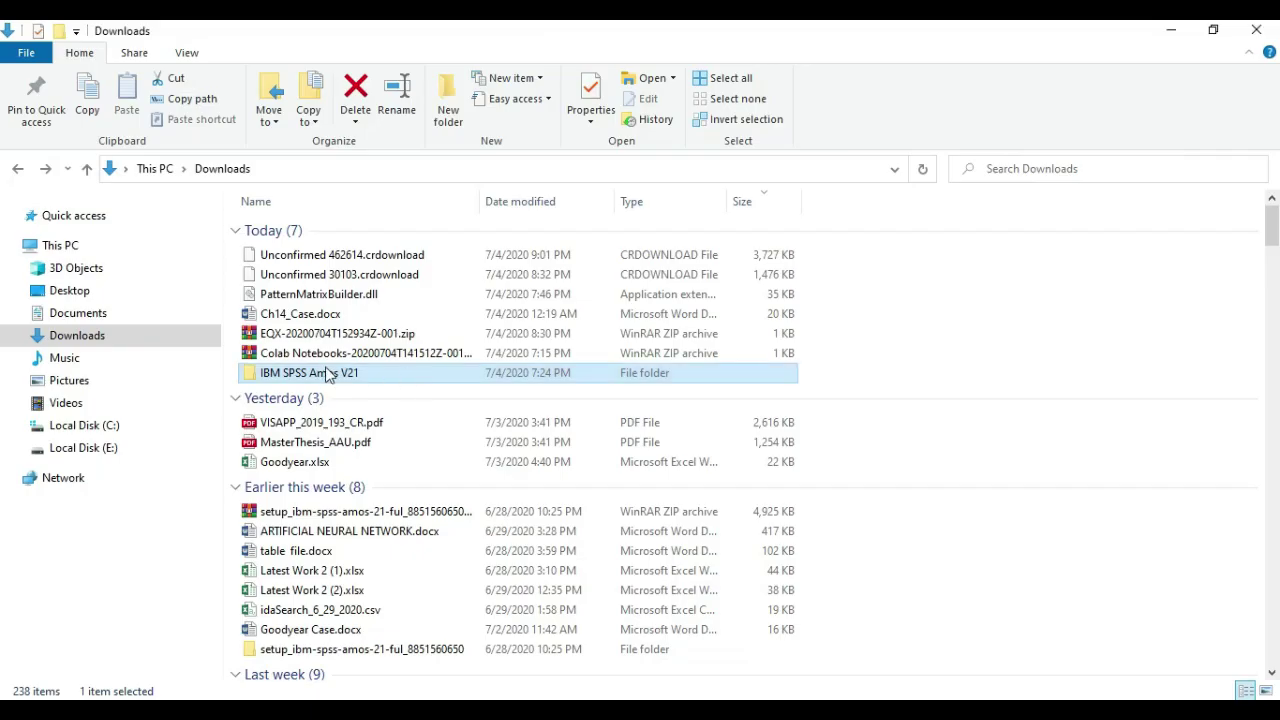
double_click(312, 374)
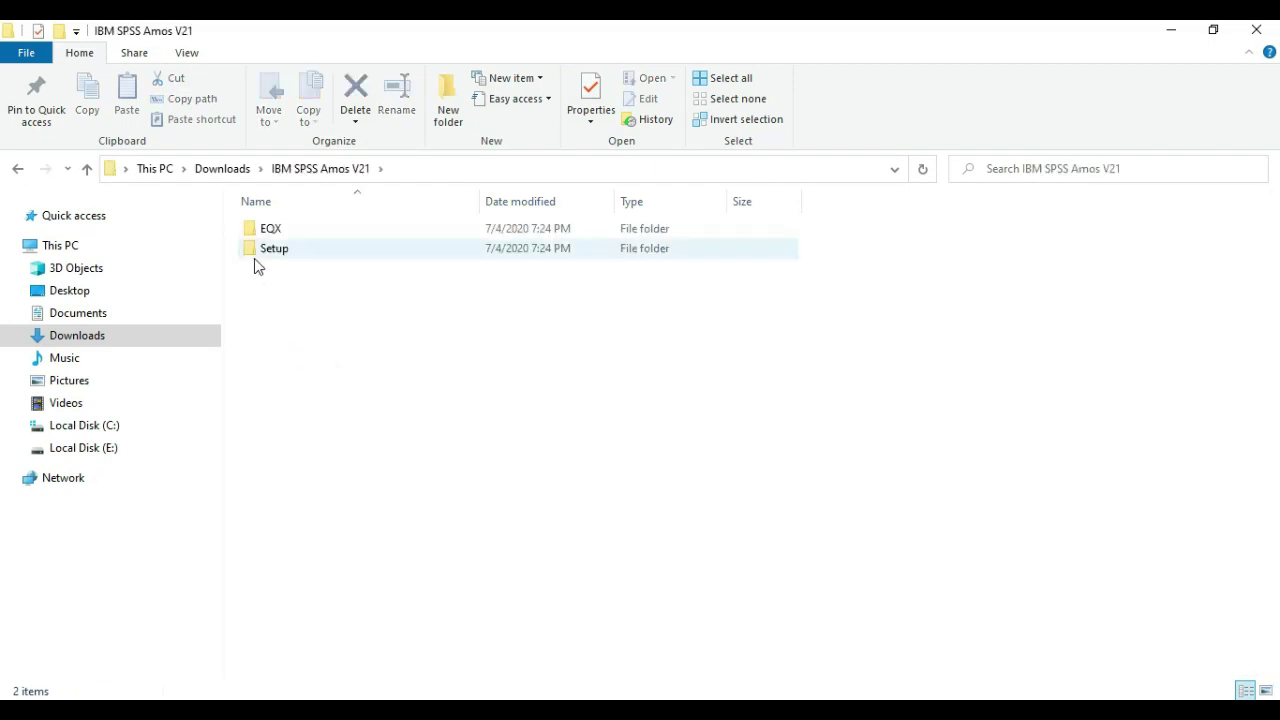
double_click(256, 254)
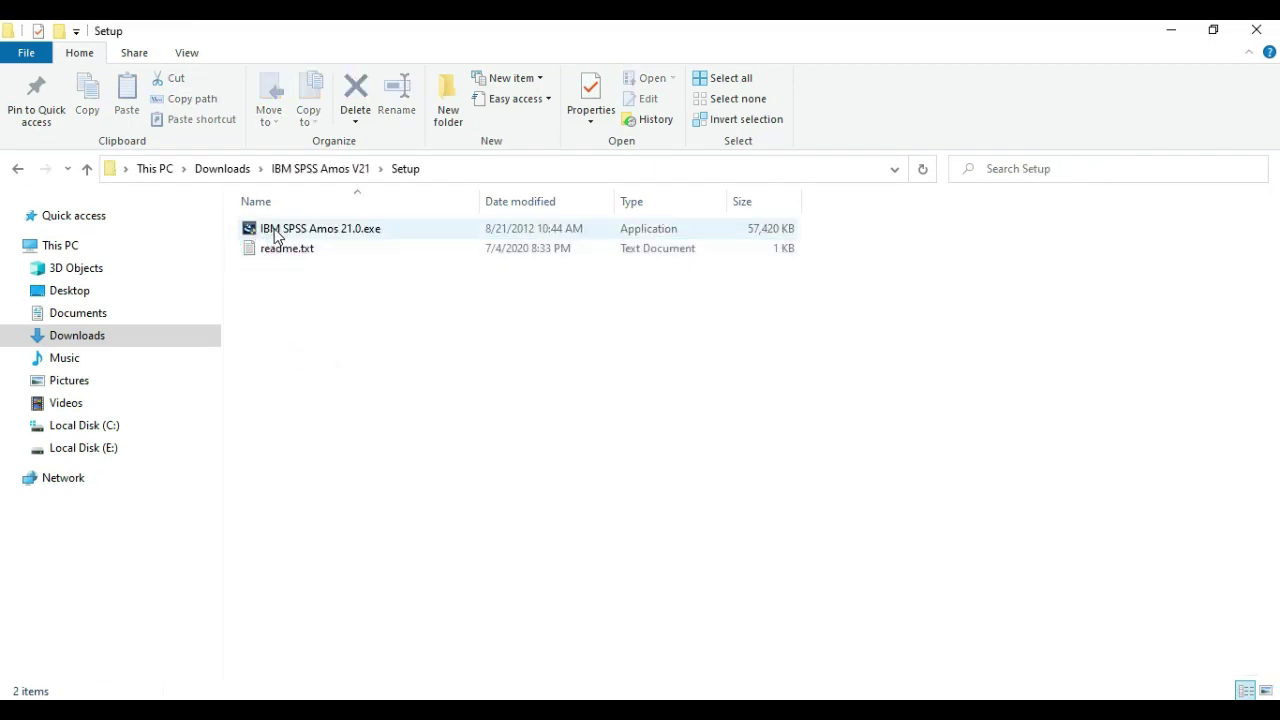
double_click(277, 235)
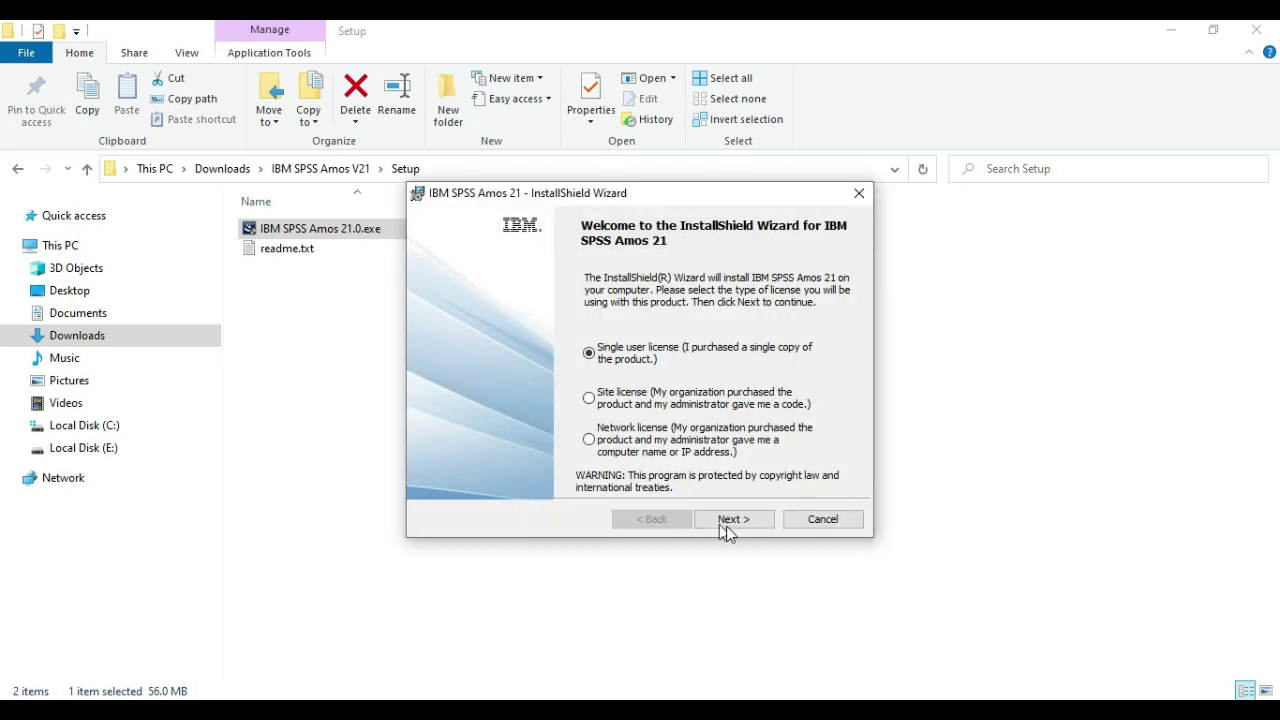
Install Amos 21 with the single user license, accepting the license agreement and keeping the default destination folder.
left_click(727, 526)
left_click(519, 452)
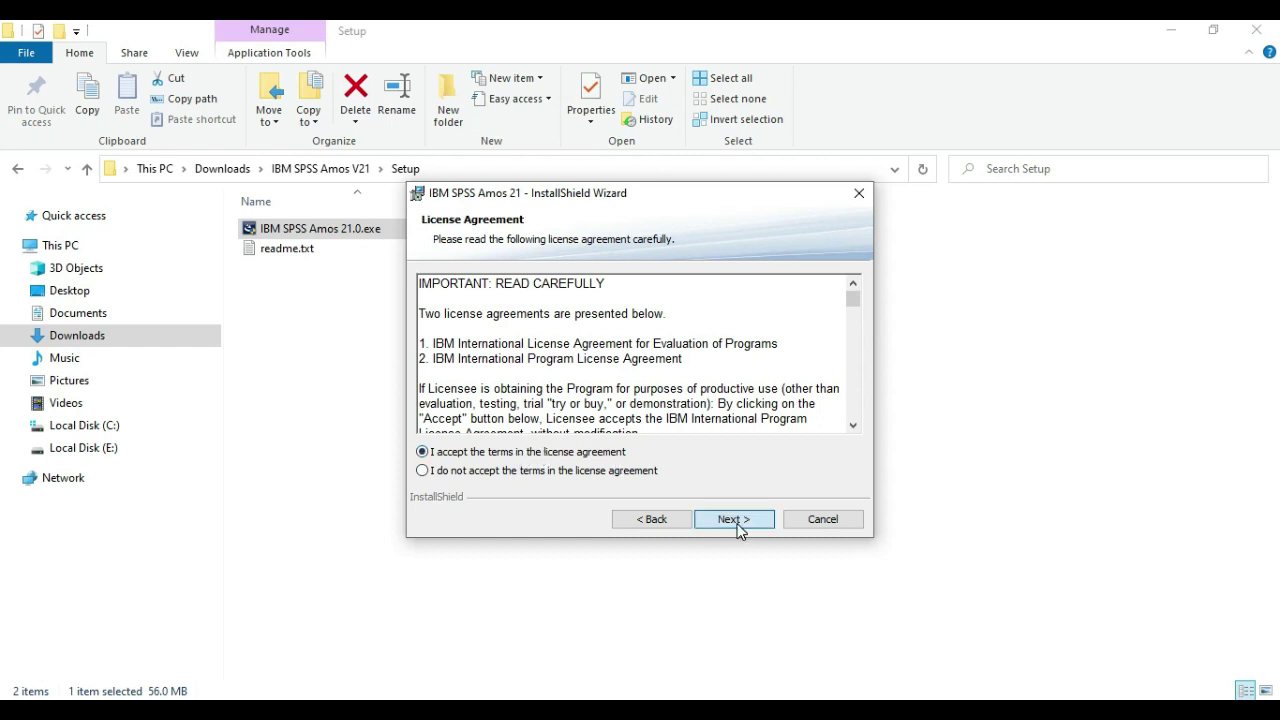
left_click(735, 519)
left_click(735, 519)
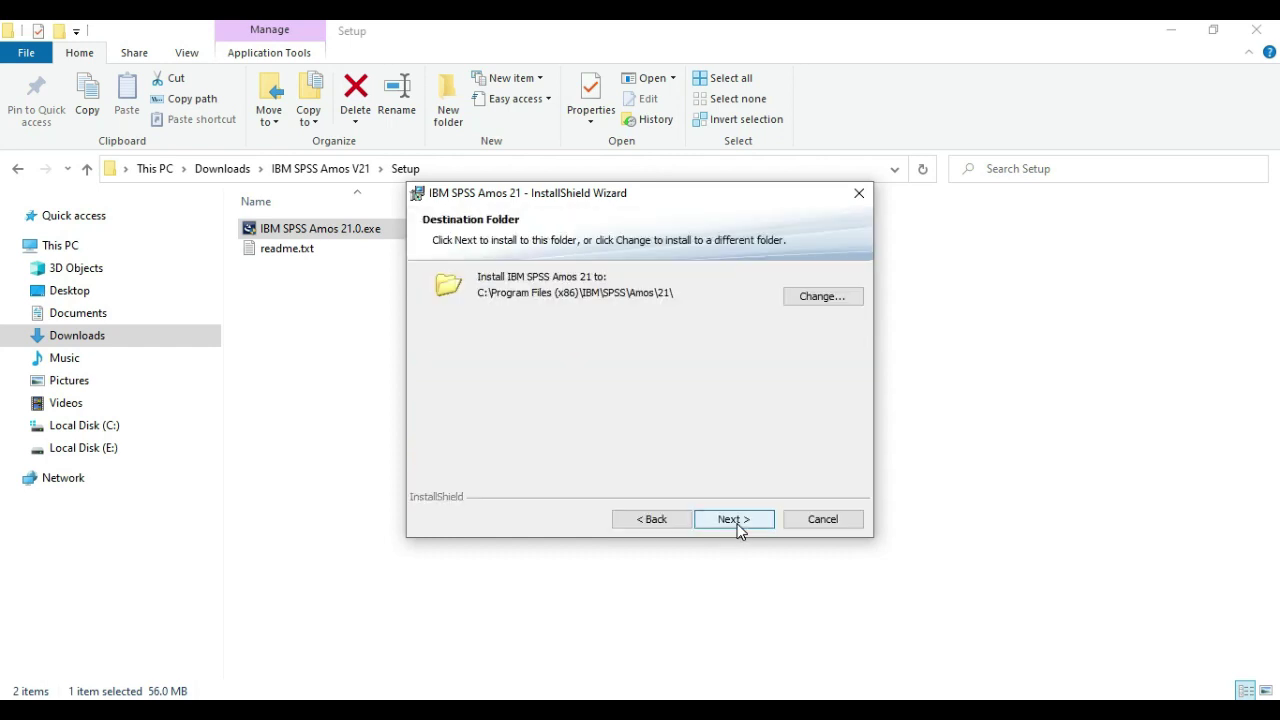
left_click(735, 519)
left_click(739, 528)
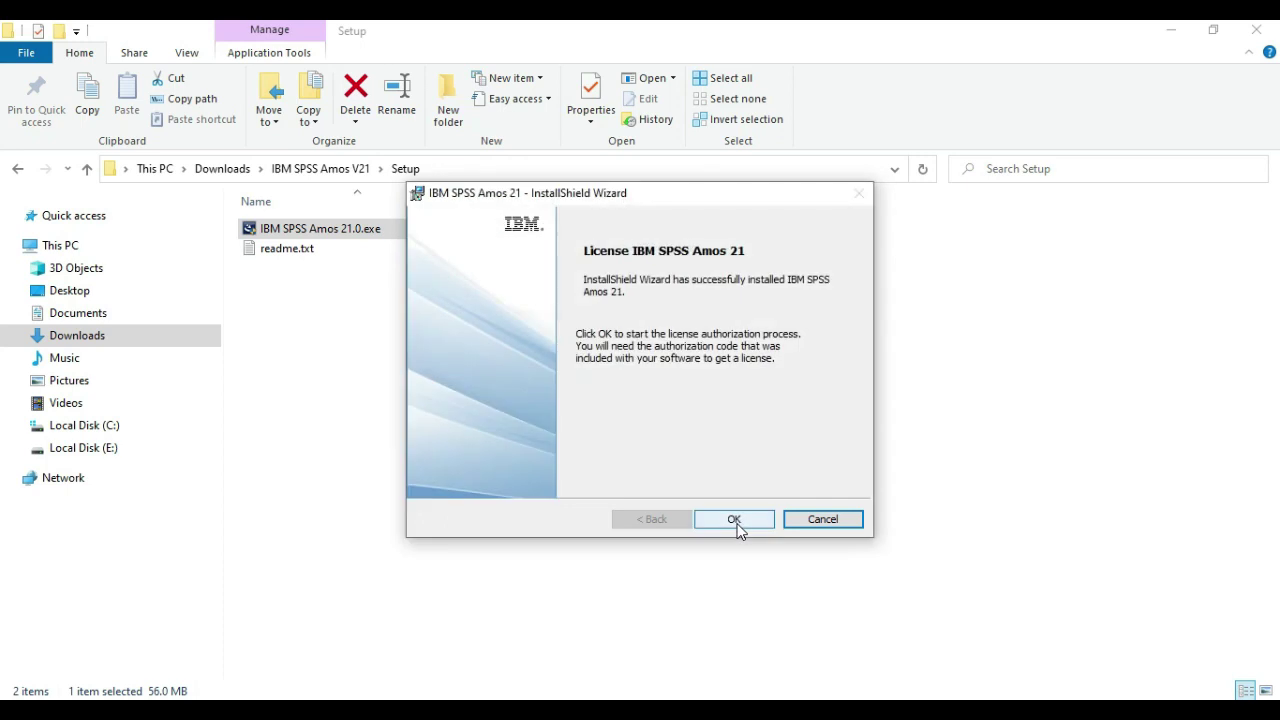
Try to start the license authorization process, then dismiss it and close the installation wizard.
left_click(735, 521)
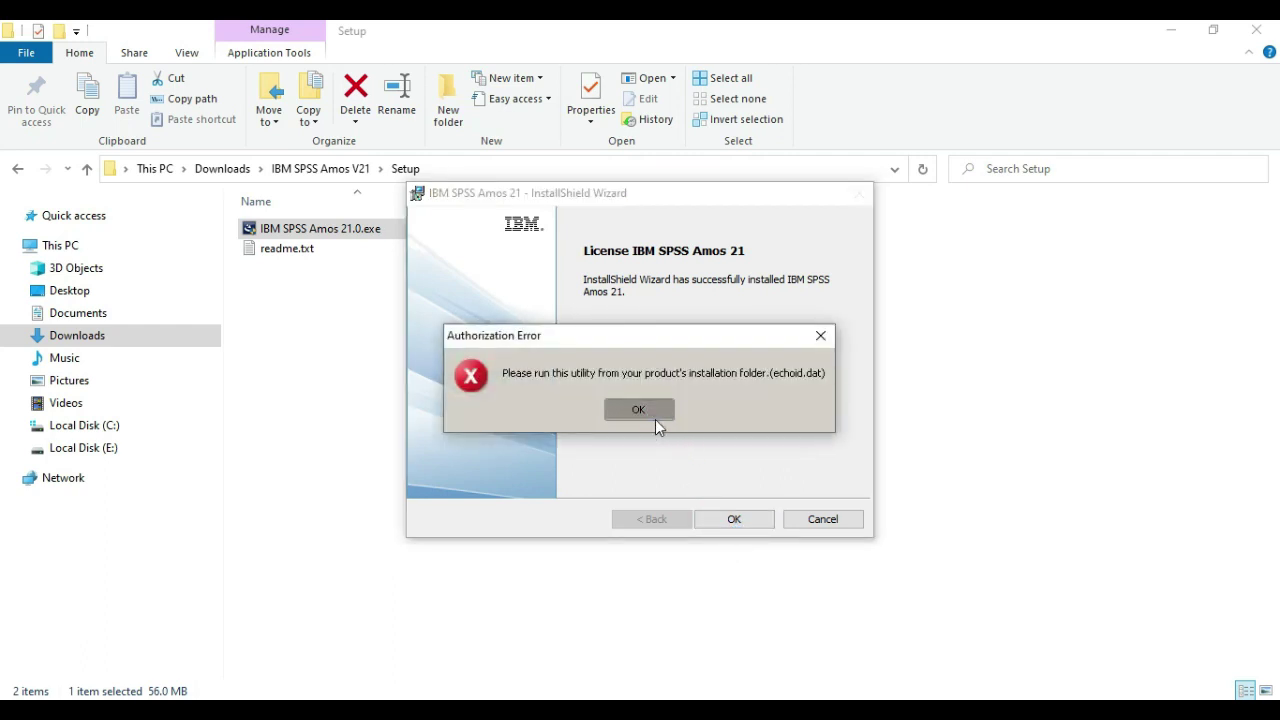
left_click(655, 419)
left_click(734, 519)
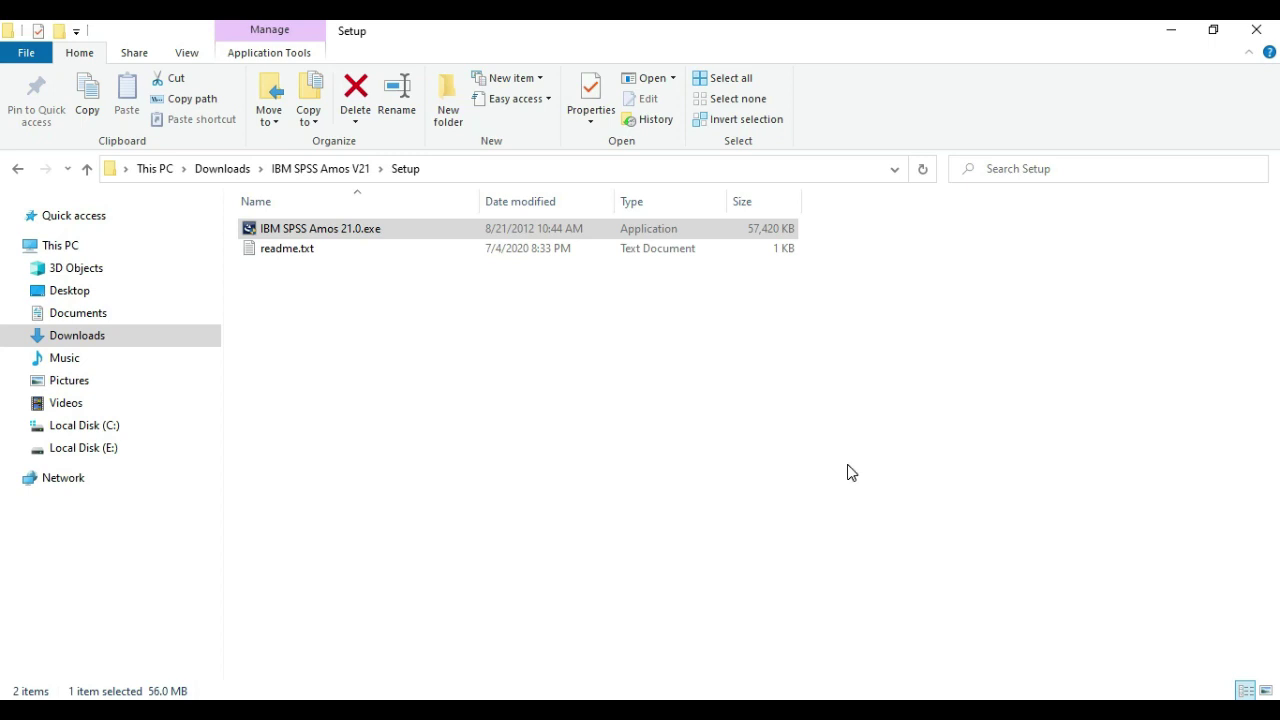
Copy the lservrc file from the EQX subfolder of IBM SPSS Amos V21.
left_click(17, 170)
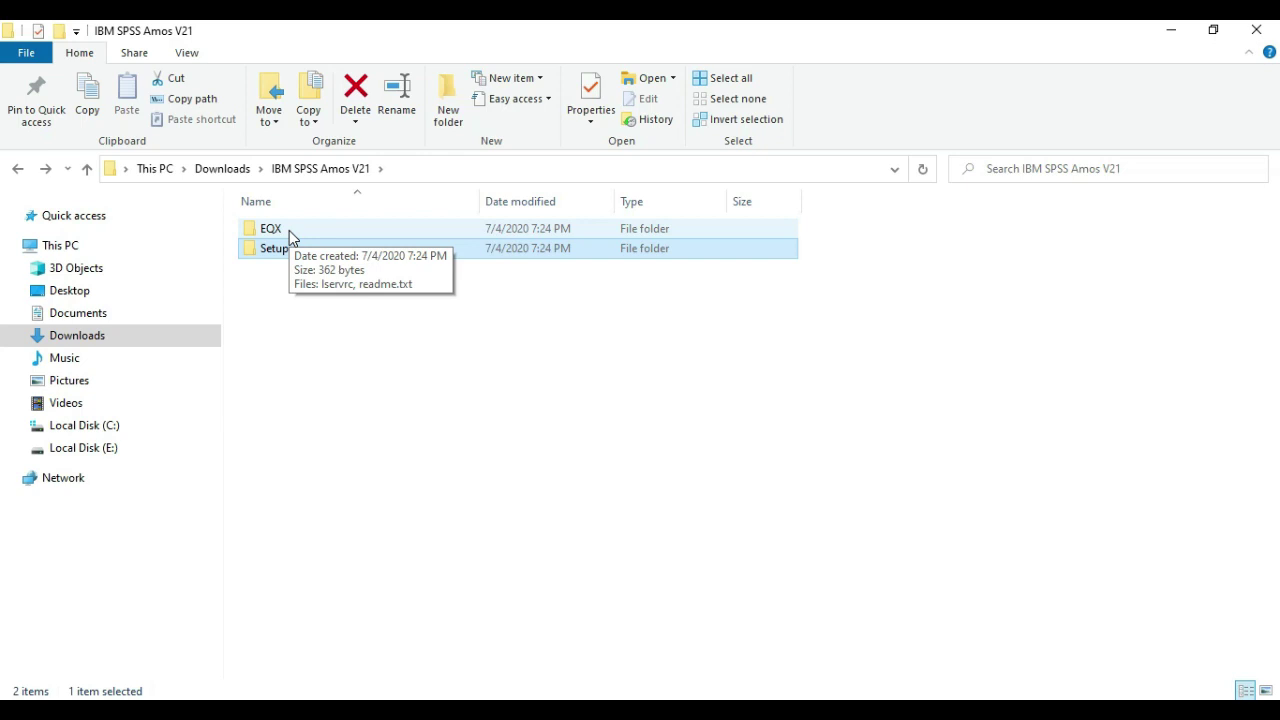
double_click(289, 230)
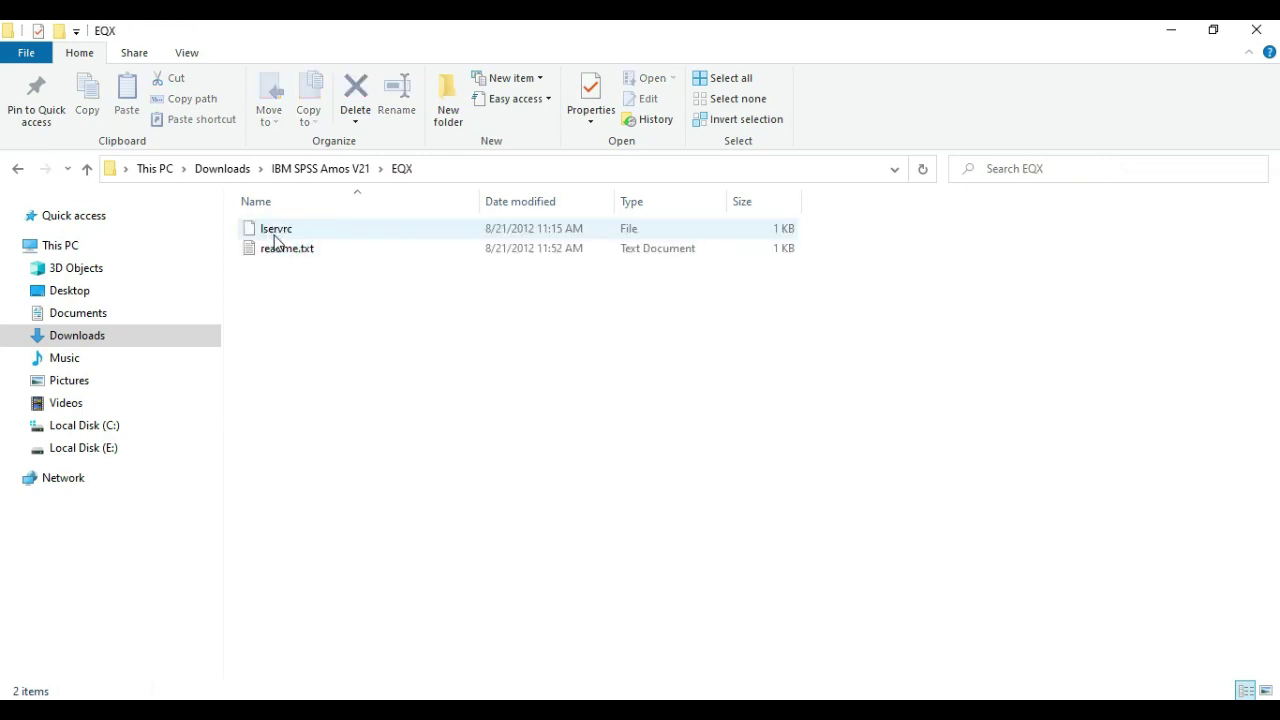
left_click(277, 230)
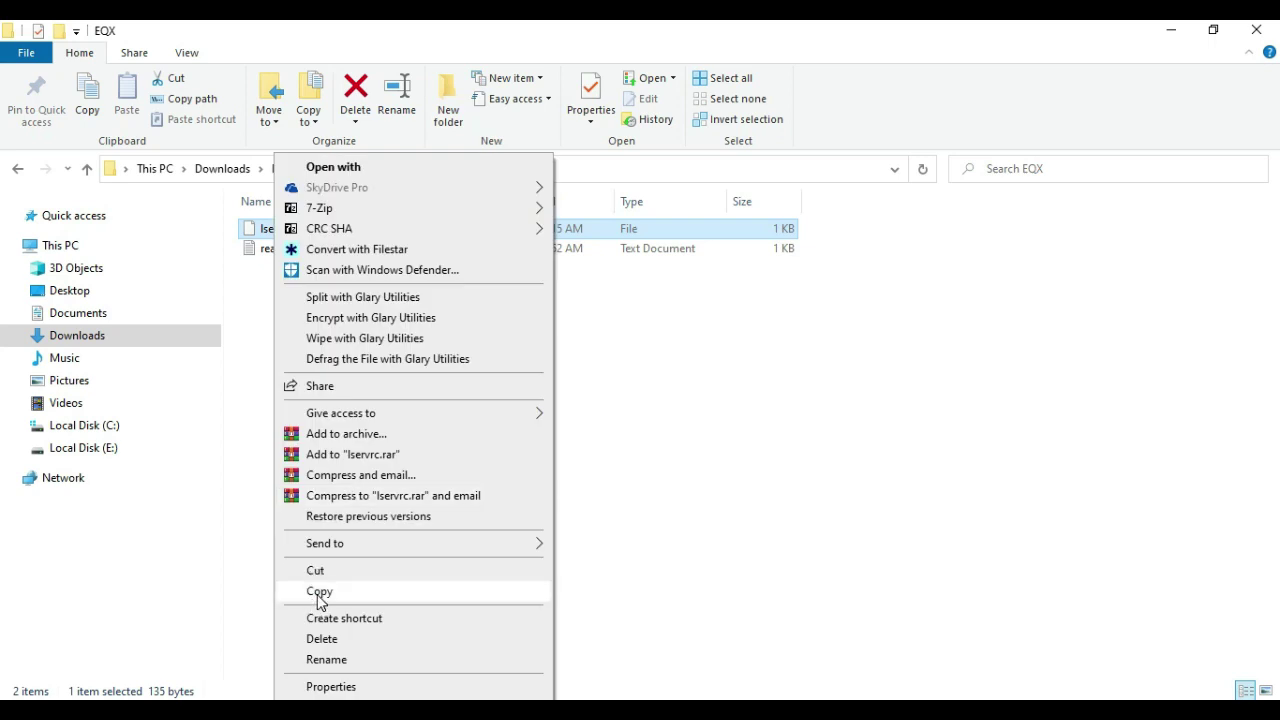
left_click(319, 596)
Open the Amos installation folder C:\Program Files (x86)\IBM\SPSS\Amos\21.
left_click(106, 427)
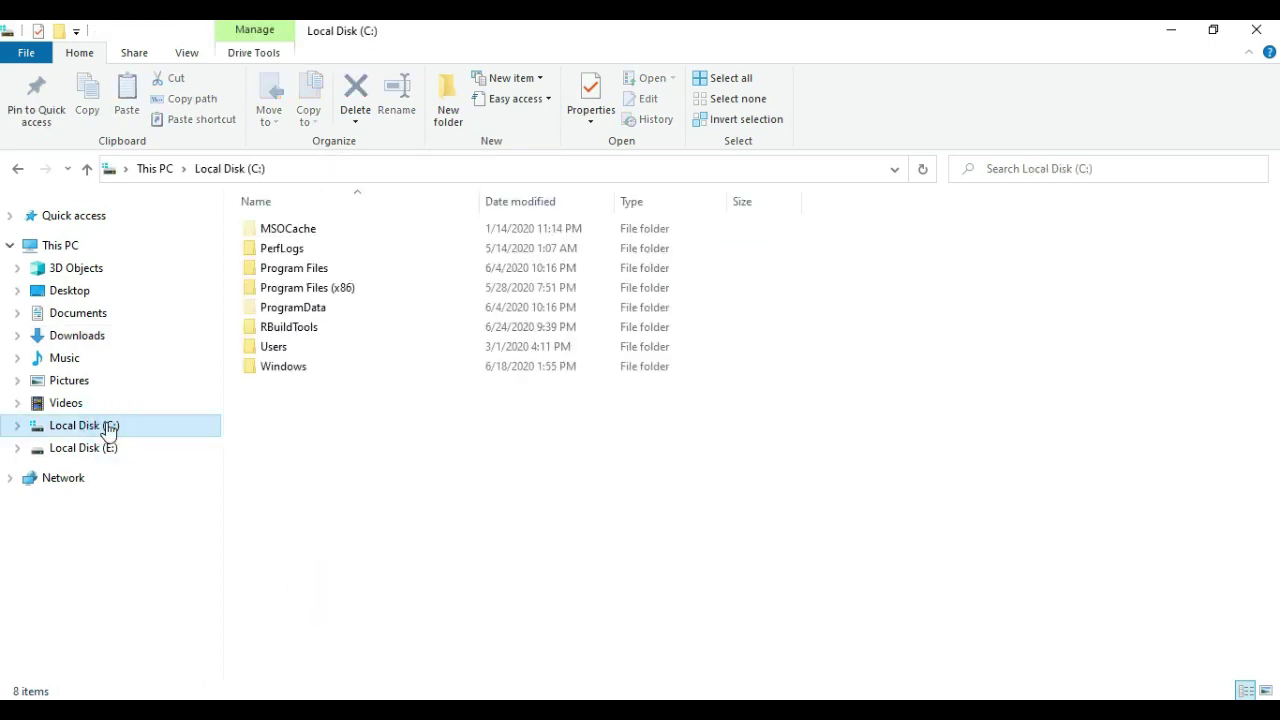
double_click(303, 289)
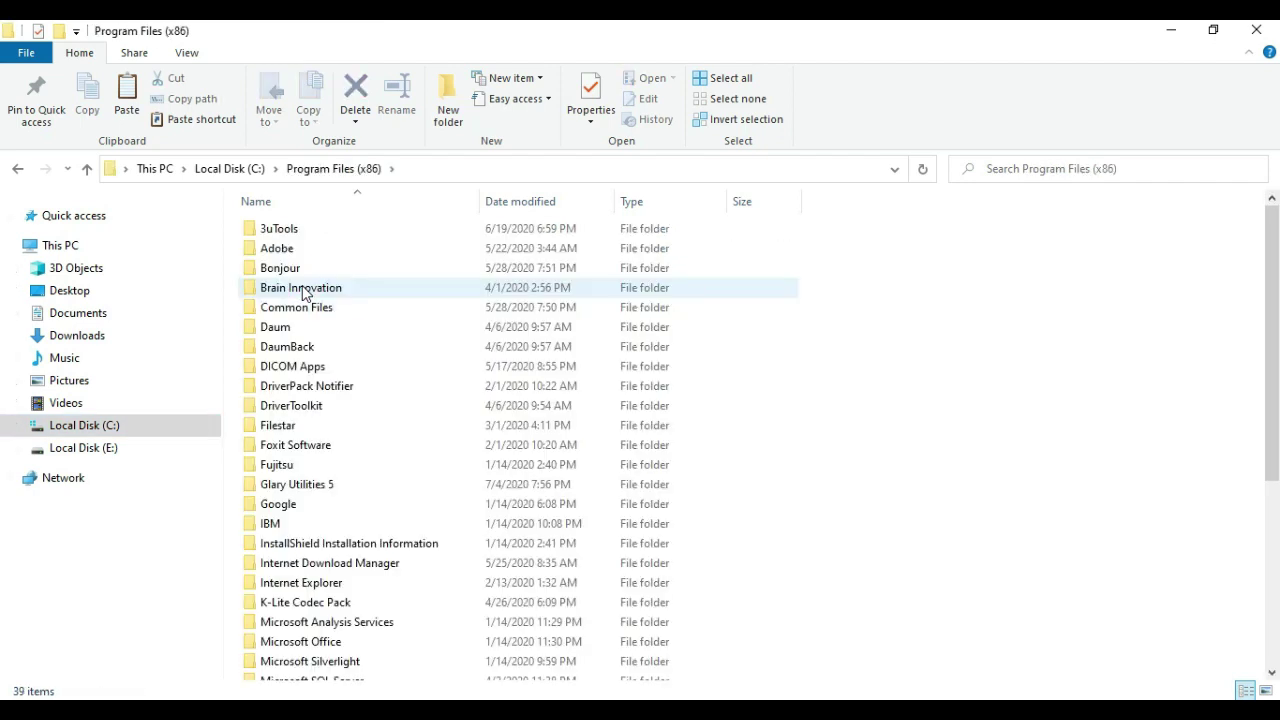
left_click(268, 524)
double_click(268, 524)
double_click(281, 241)
double_click(282, 241)
double_click(282, 241)
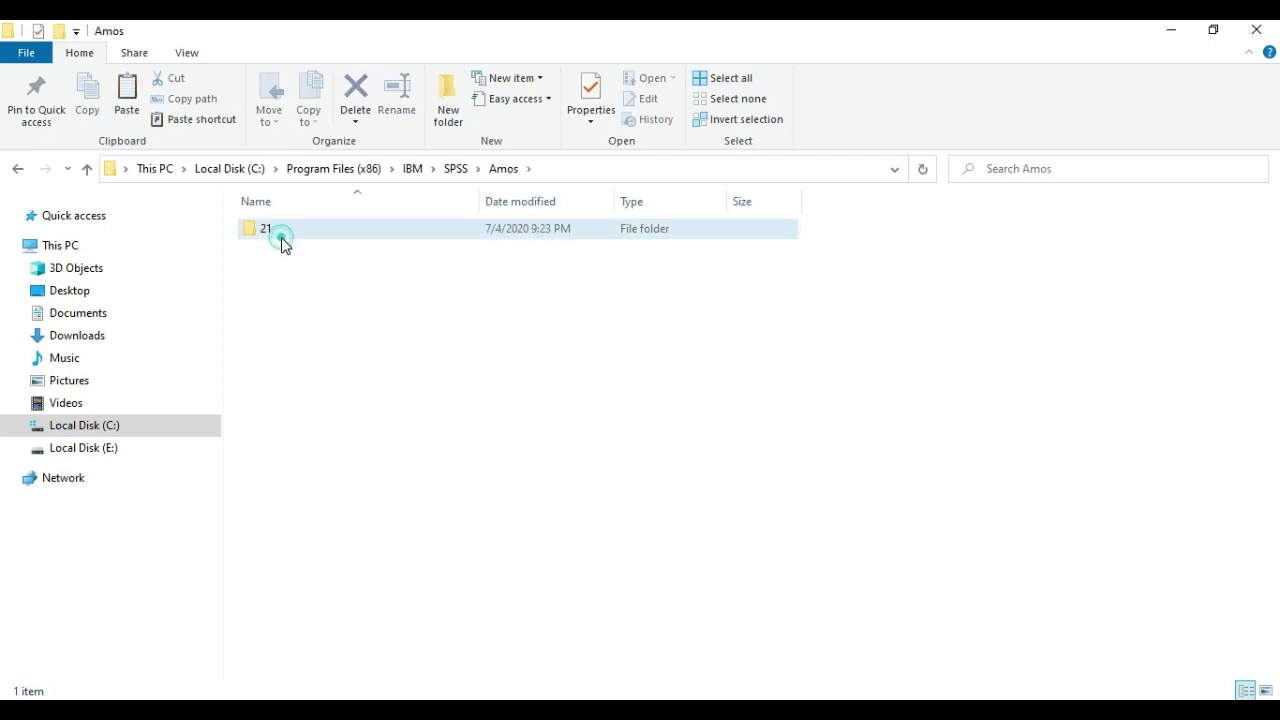
Paste the copied lservrc file into the Amos 21 folder, replacing the existing file.
right_click(948, 408)
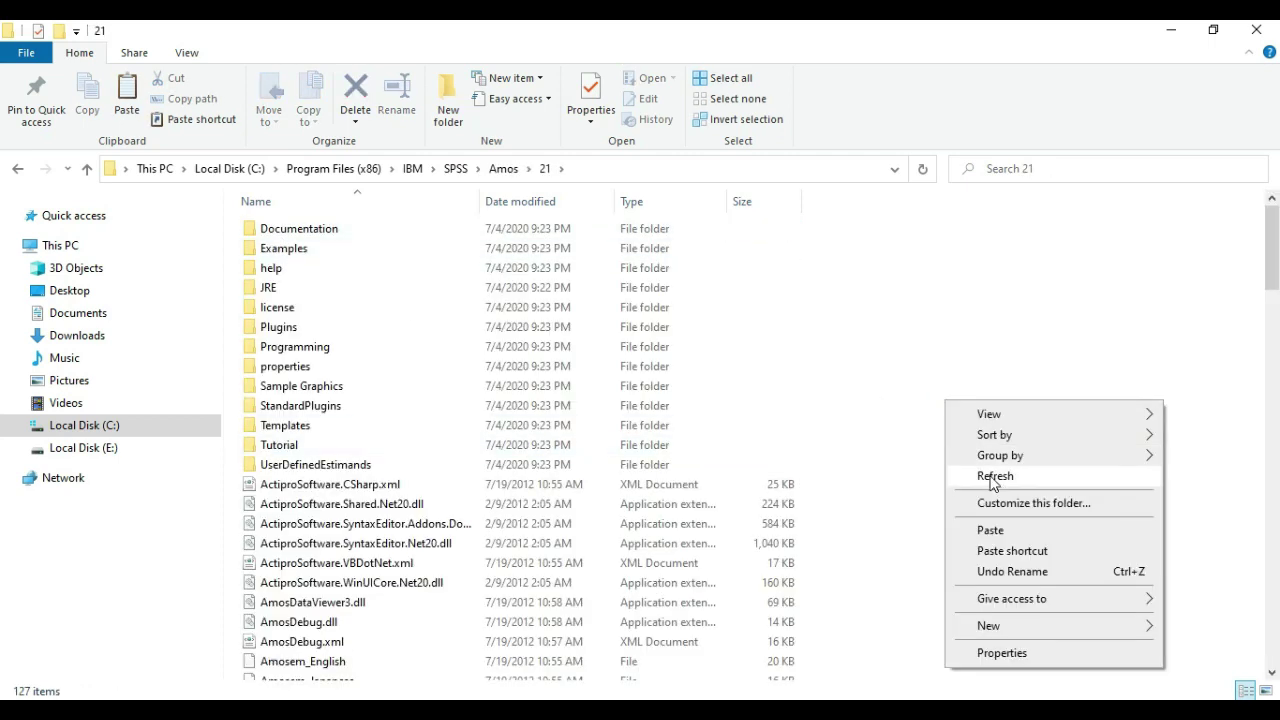
left_click(986, 538)
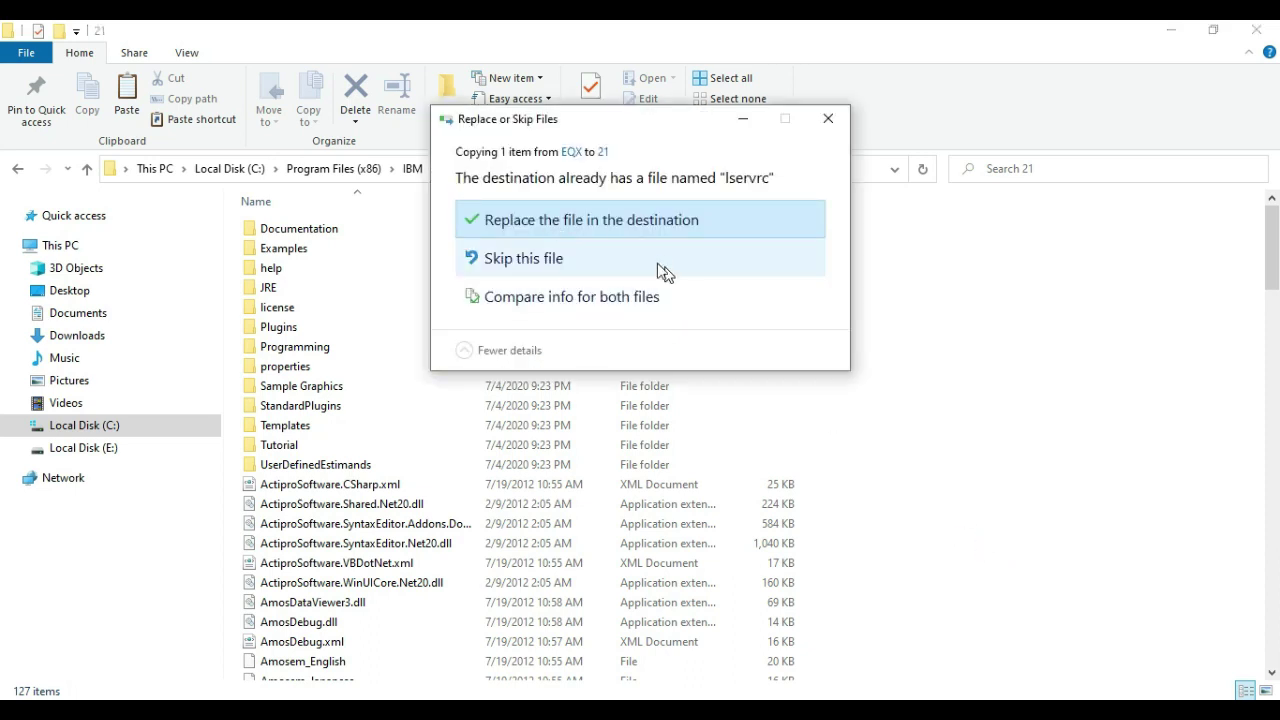
left_click(561, 222)
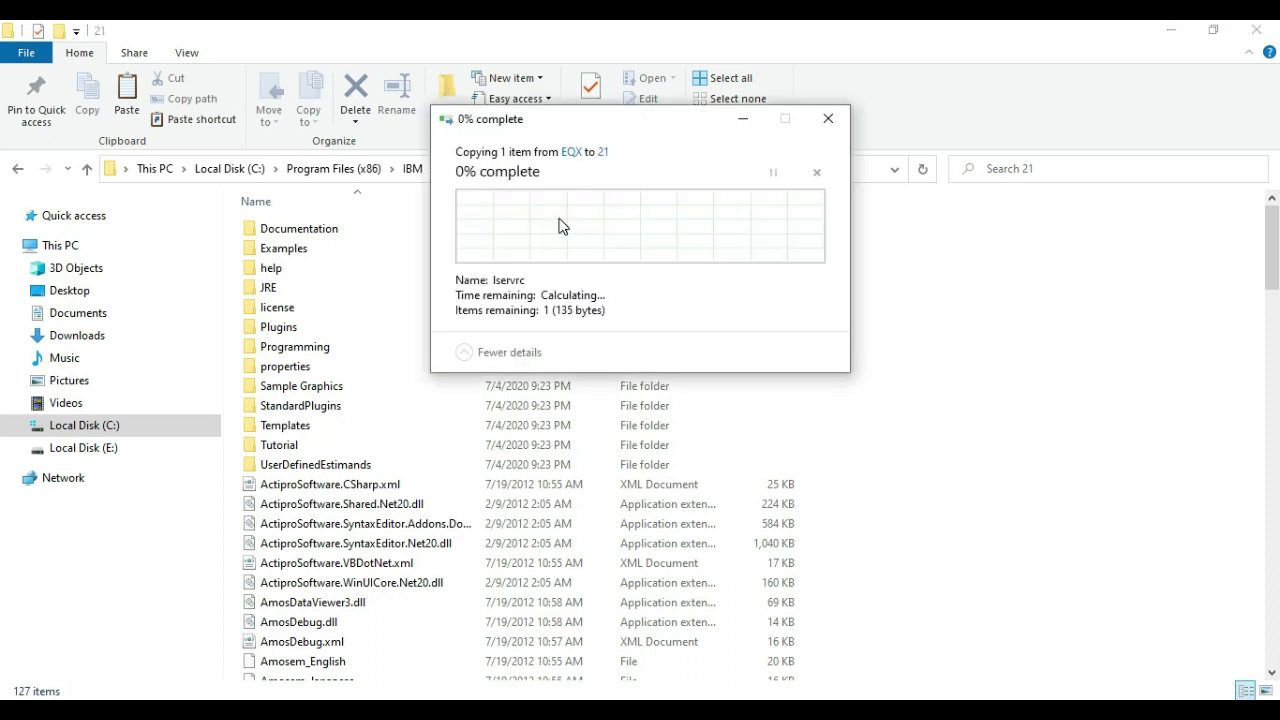
left_click(592, 251)
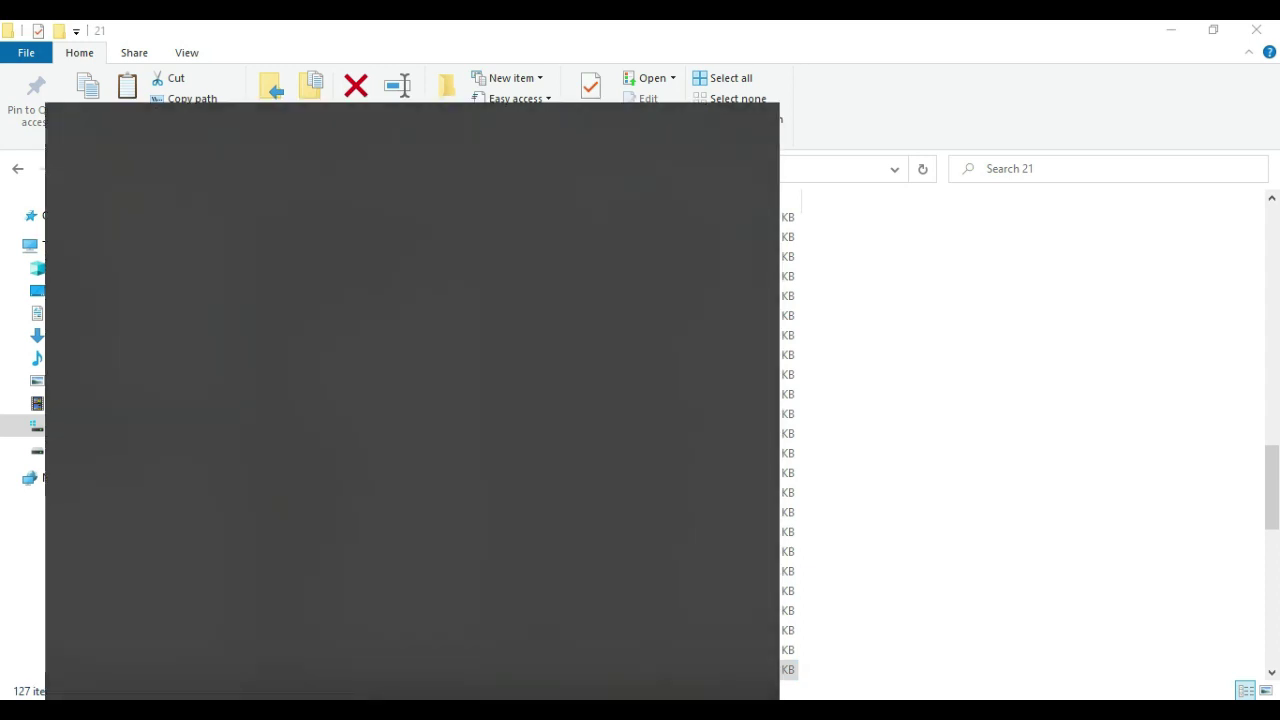
Search for amos, launch Amos Graphics in a maximized window and show its list of plugins.
type("amos")
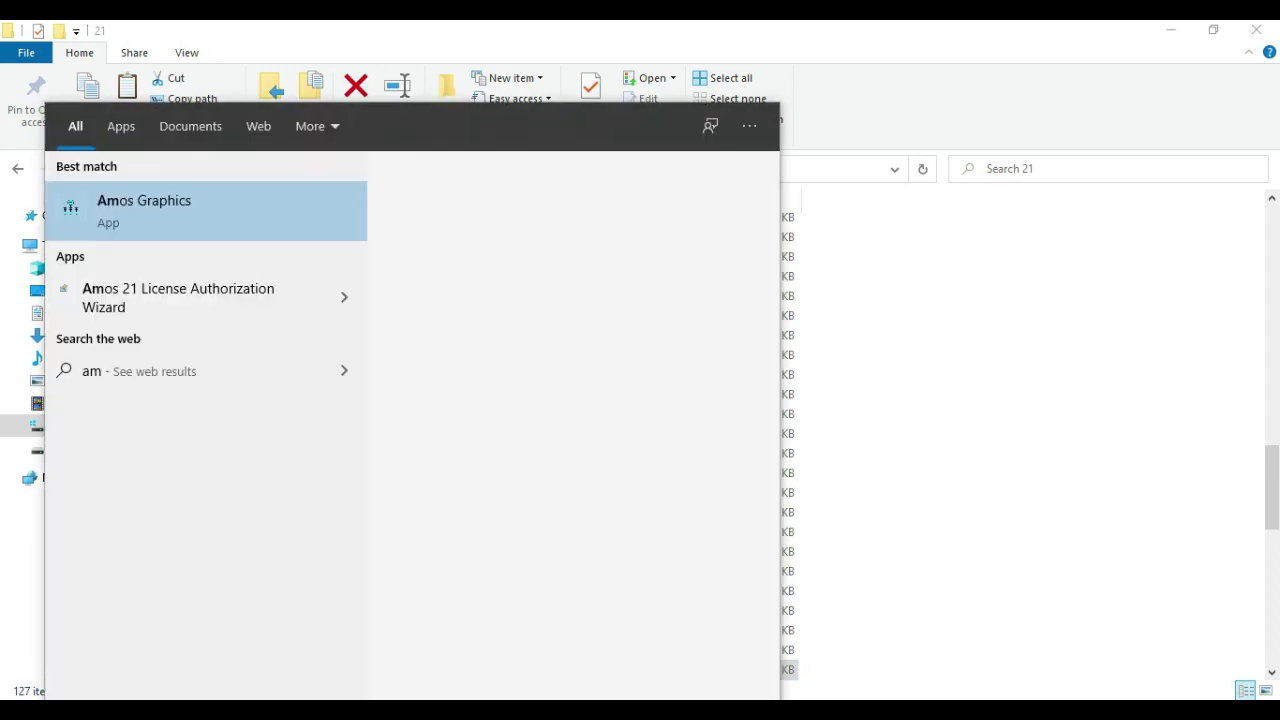
left_click(158, 204)
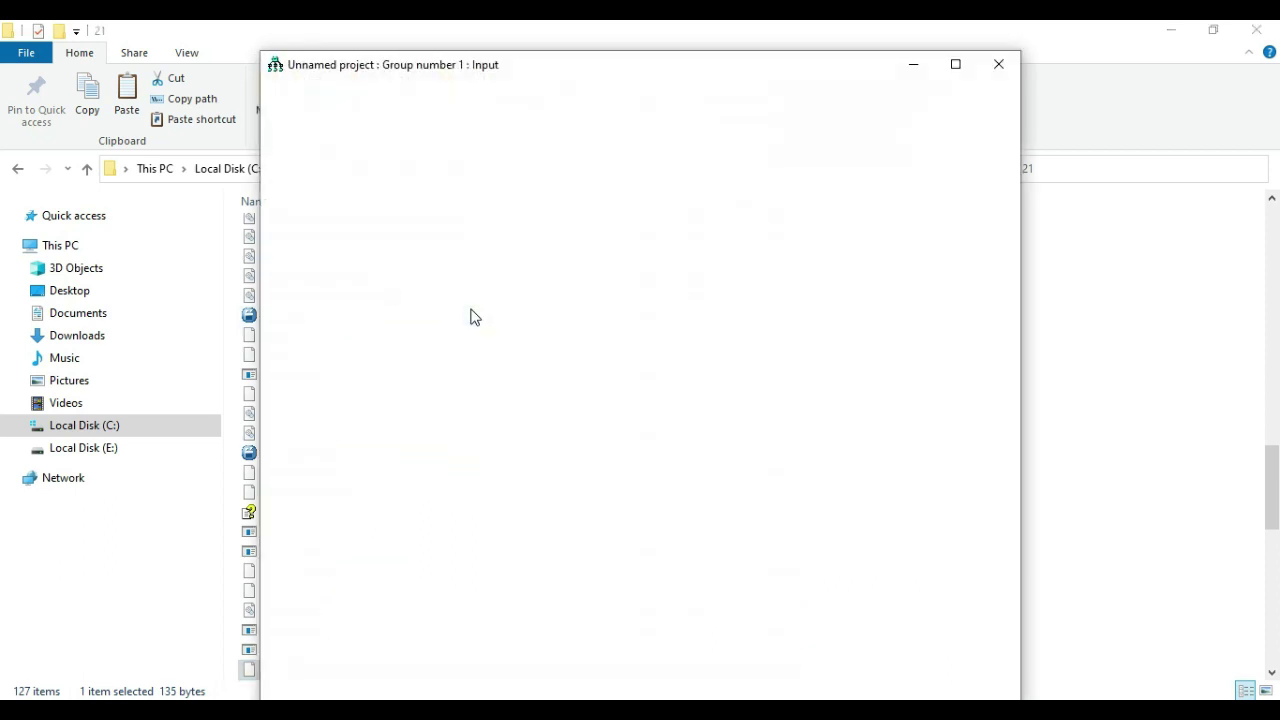
left_click(958, 74)
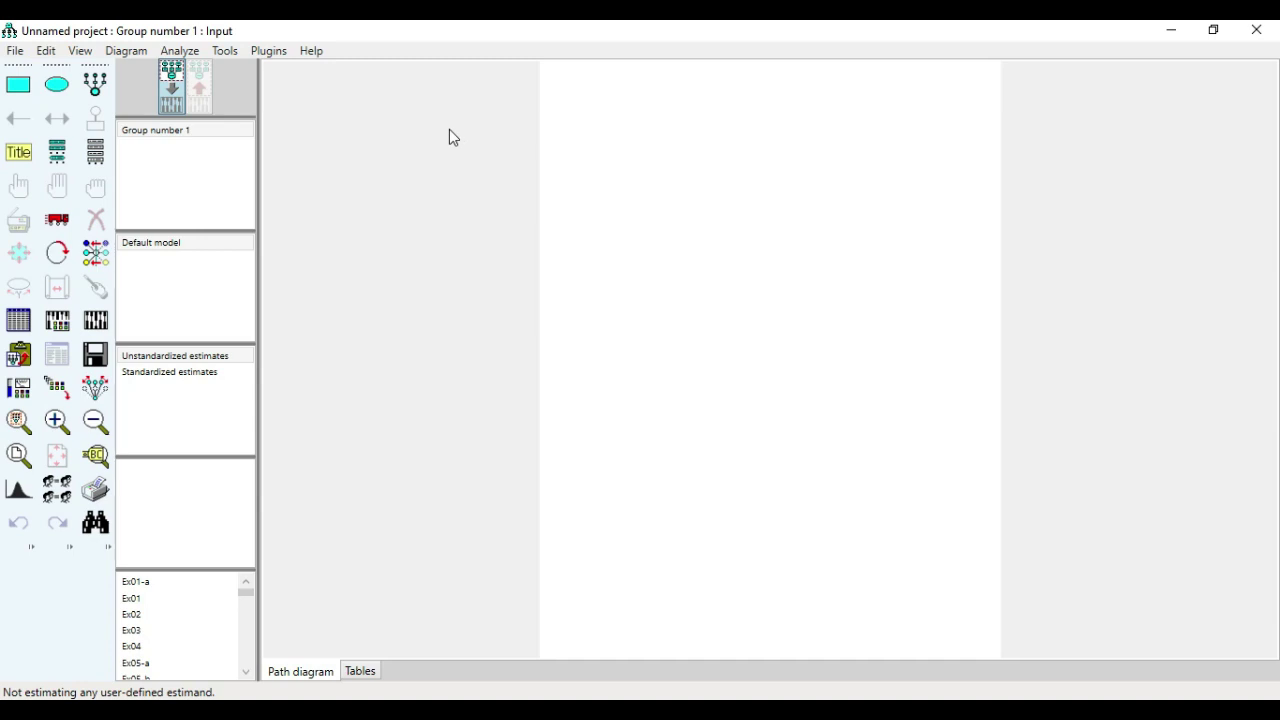
left_click(349, 149)
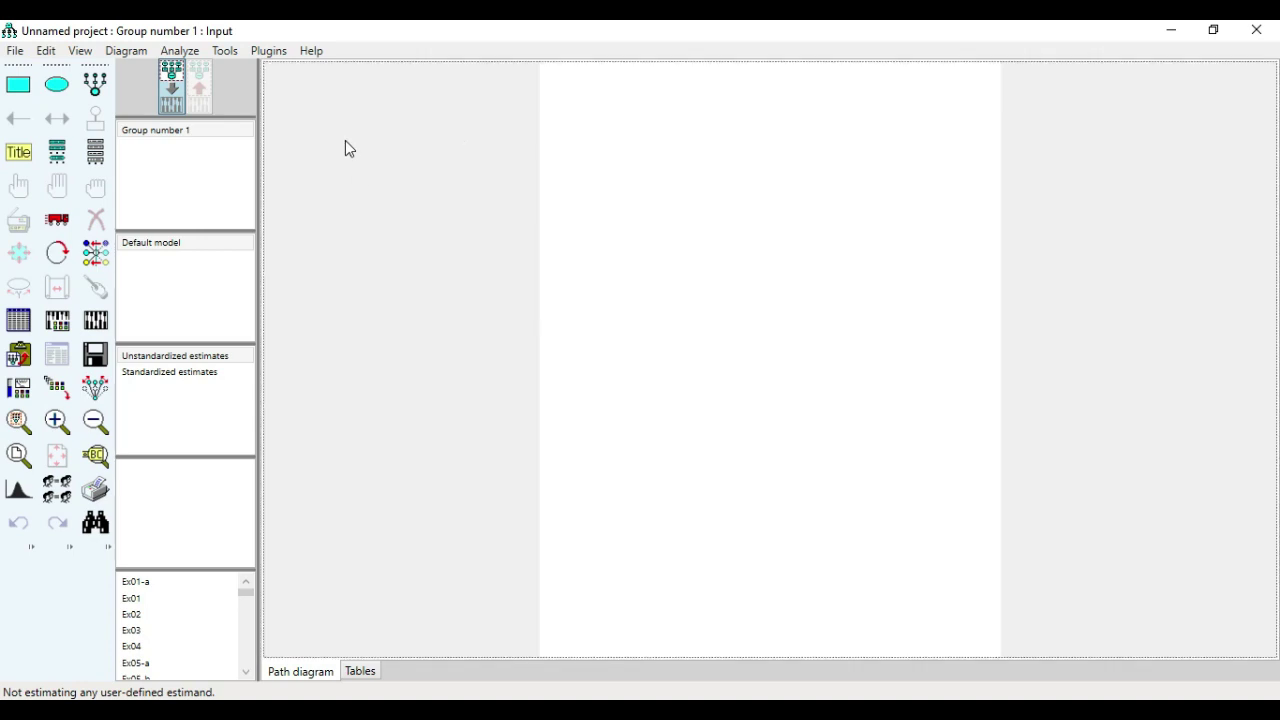
left_click(266, 54)
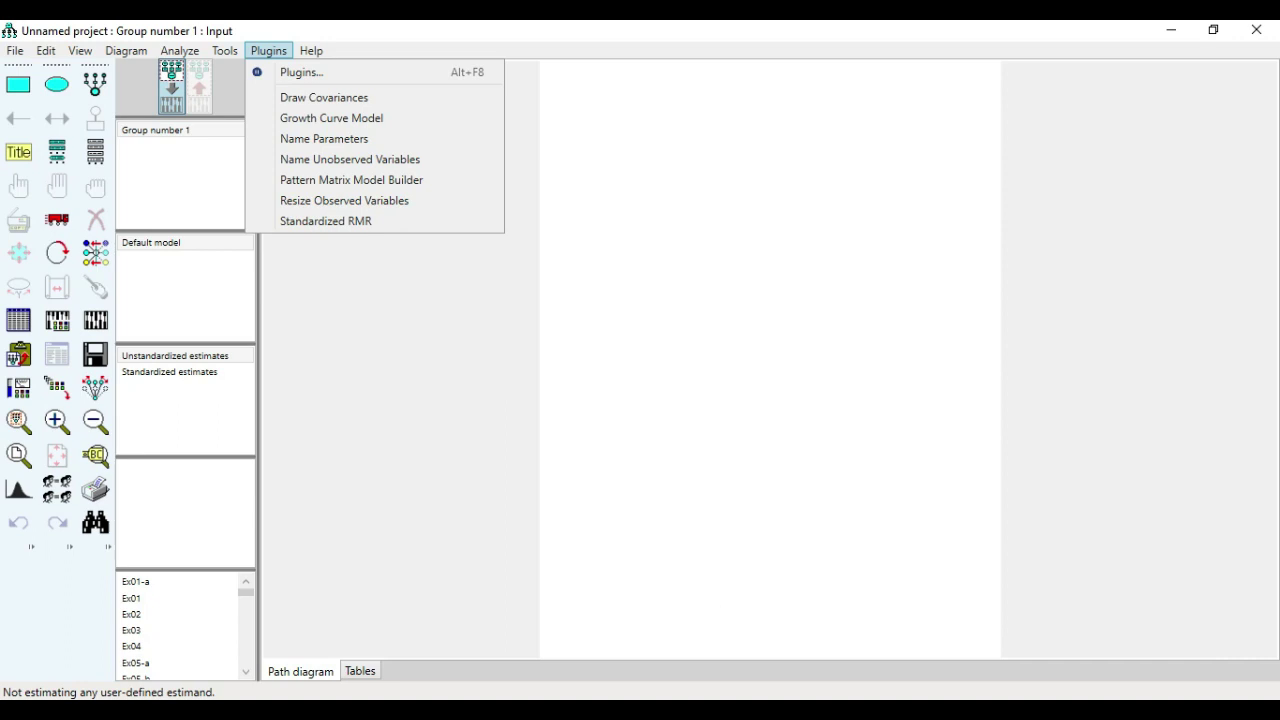
Switch to the Downloads folder in File Explorer and copy PatternMatrixBuilder.dll.
mouse_move(714, 686)
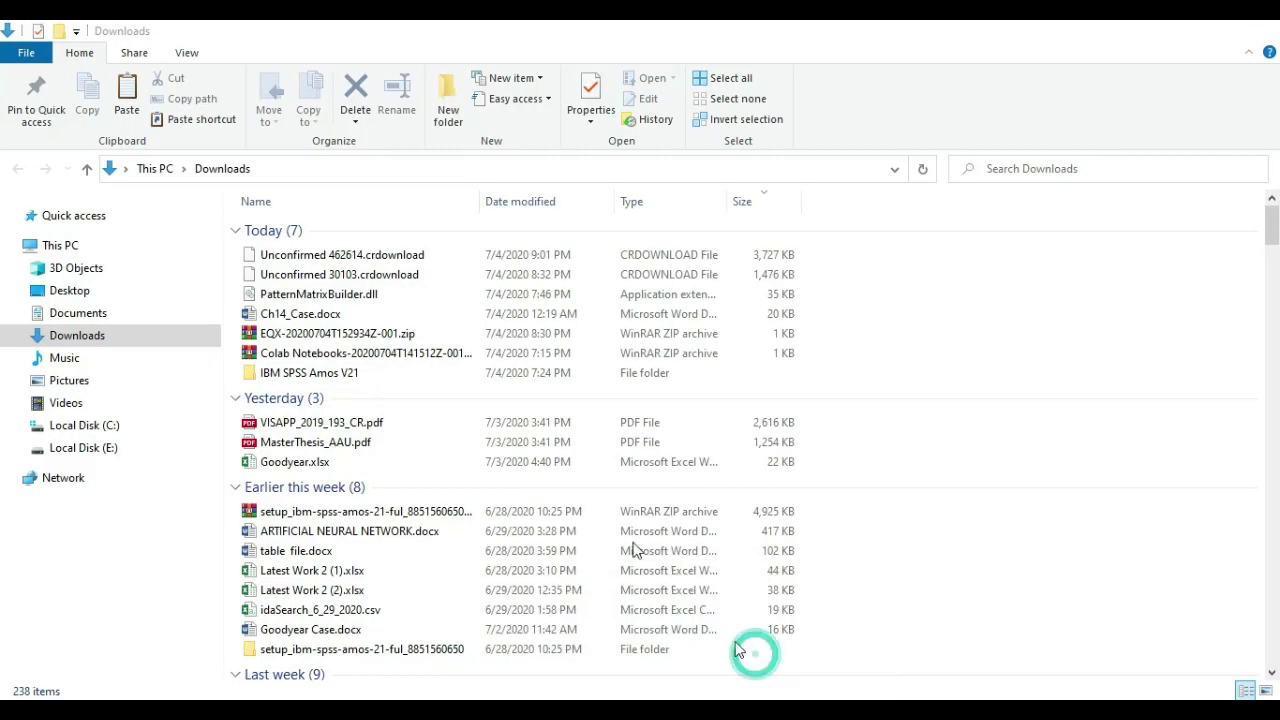
left_click(749, 651)
left_click(349, 300)
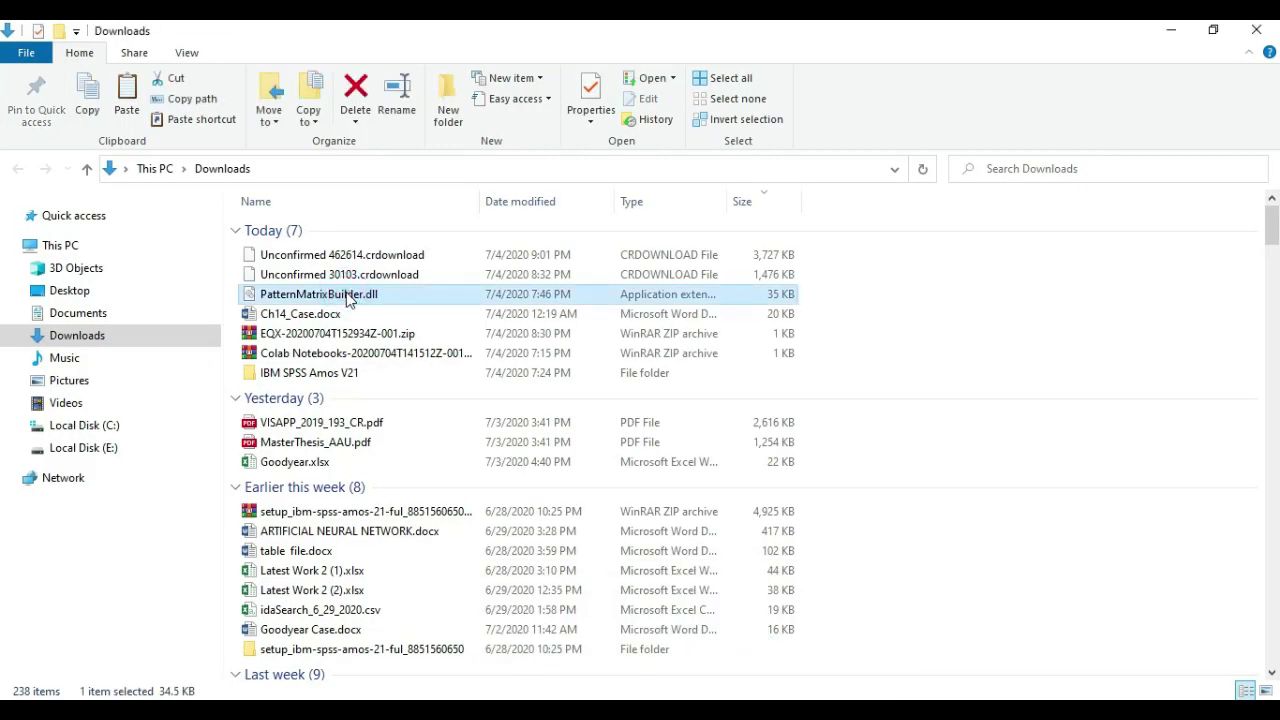
right_click(348, 300)
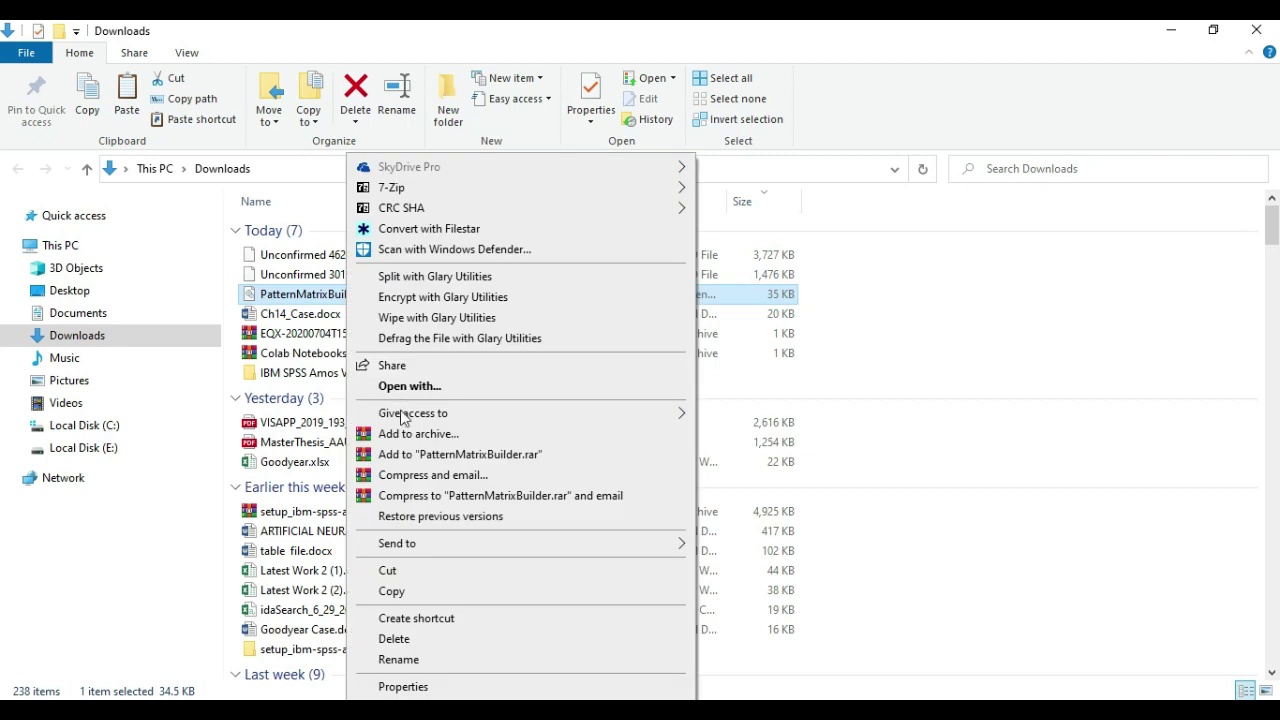
left_click(392, 592)
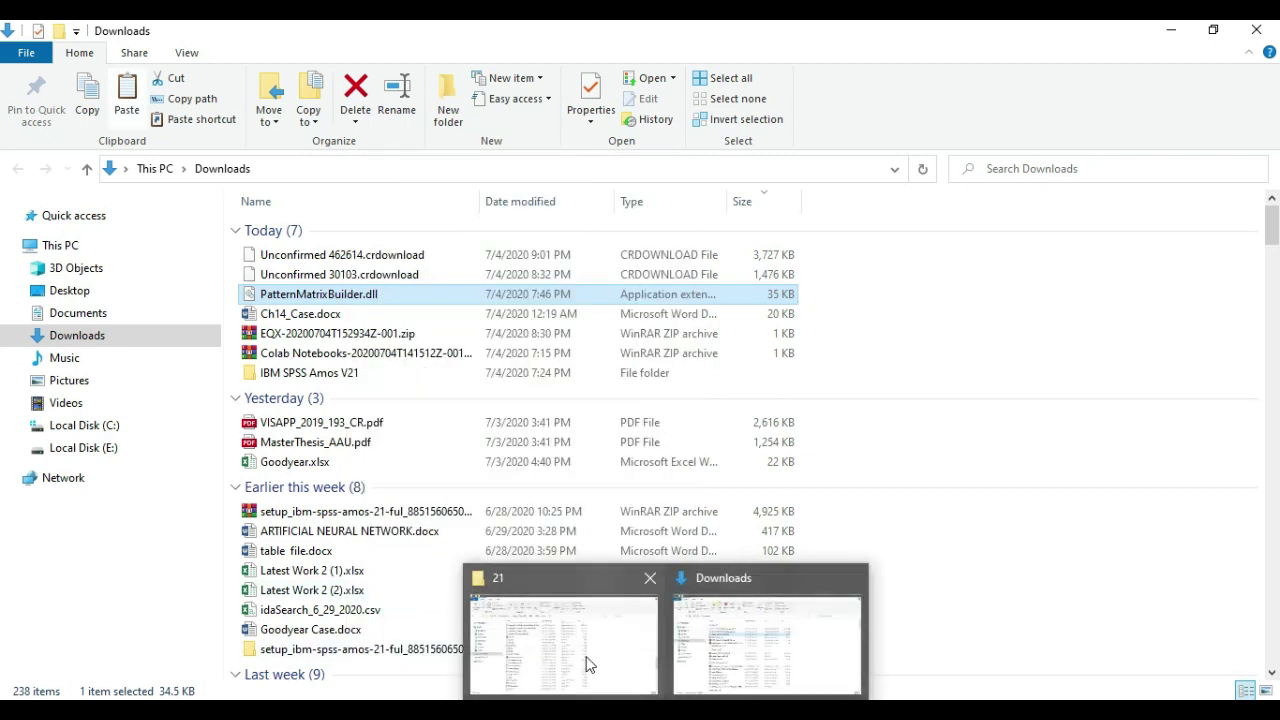
Paste the copied PatternMatrixBuilder.dll into the Plugins folder of Amos 21, replacing the existing file with administrator permission.
left_click(586, 660)
left_click_drag(1266, 465, 1275, 218)
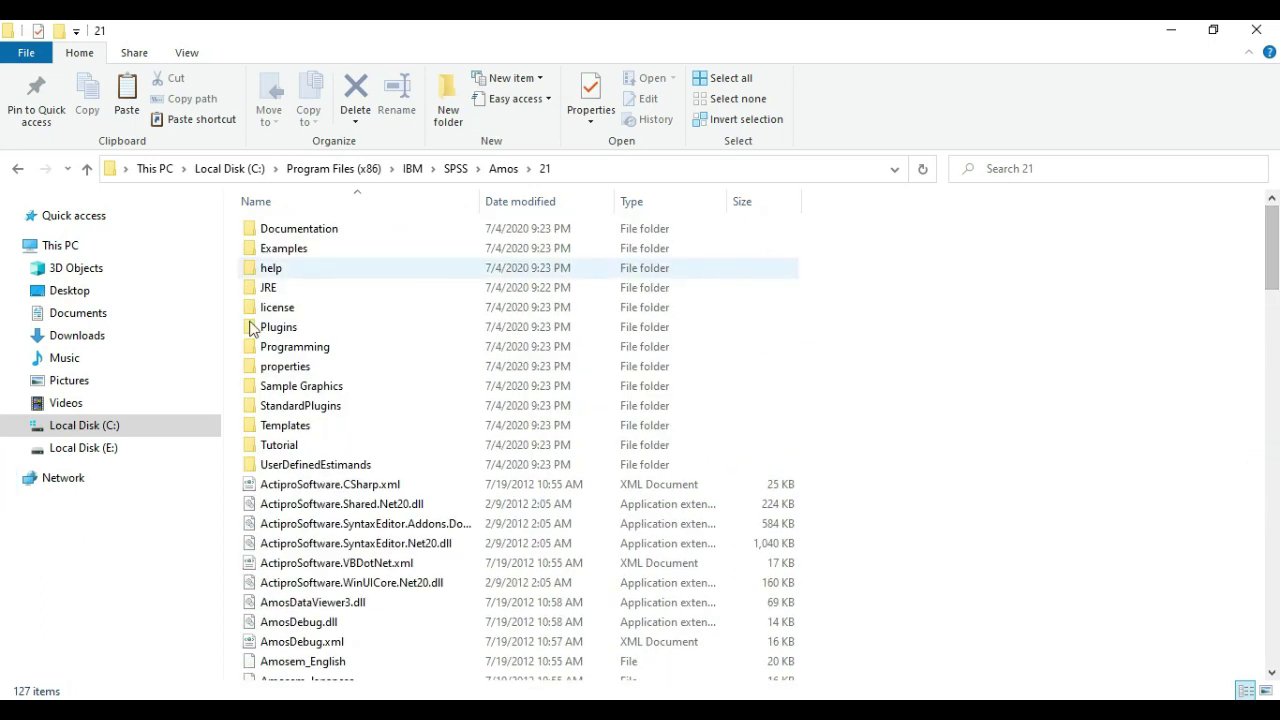
double_click(279, 329)
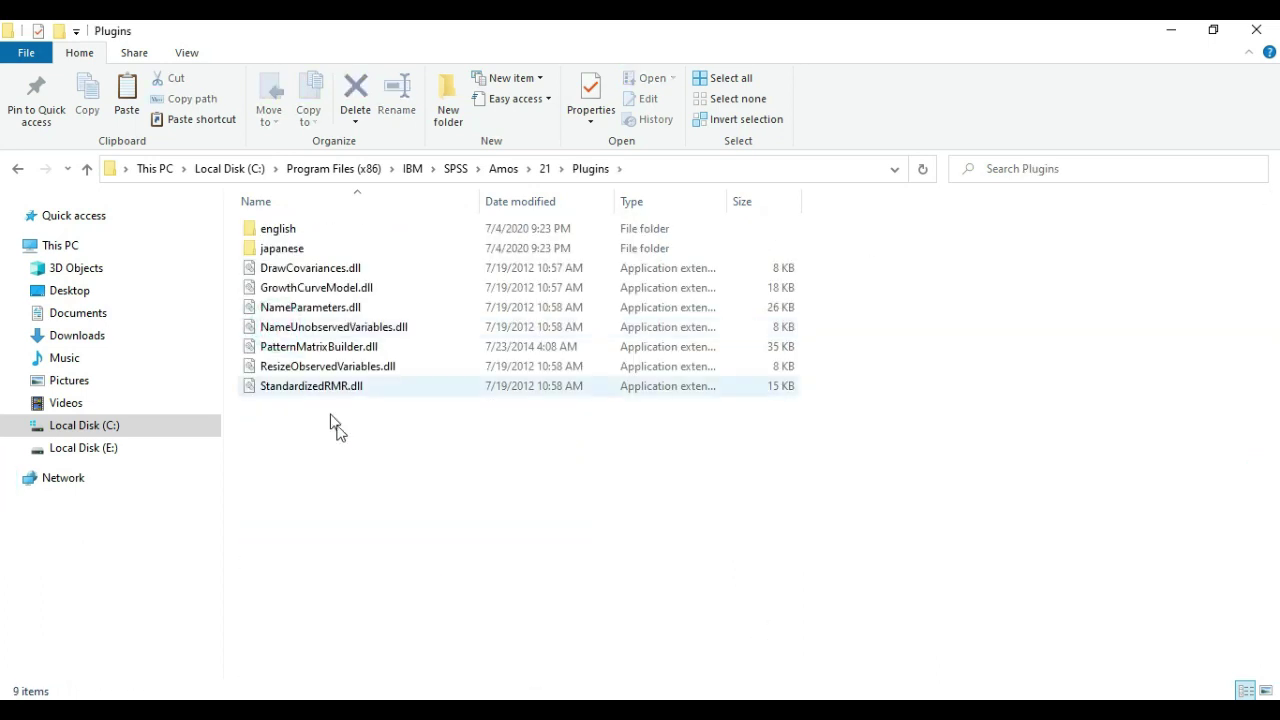
right_click(349, 456)
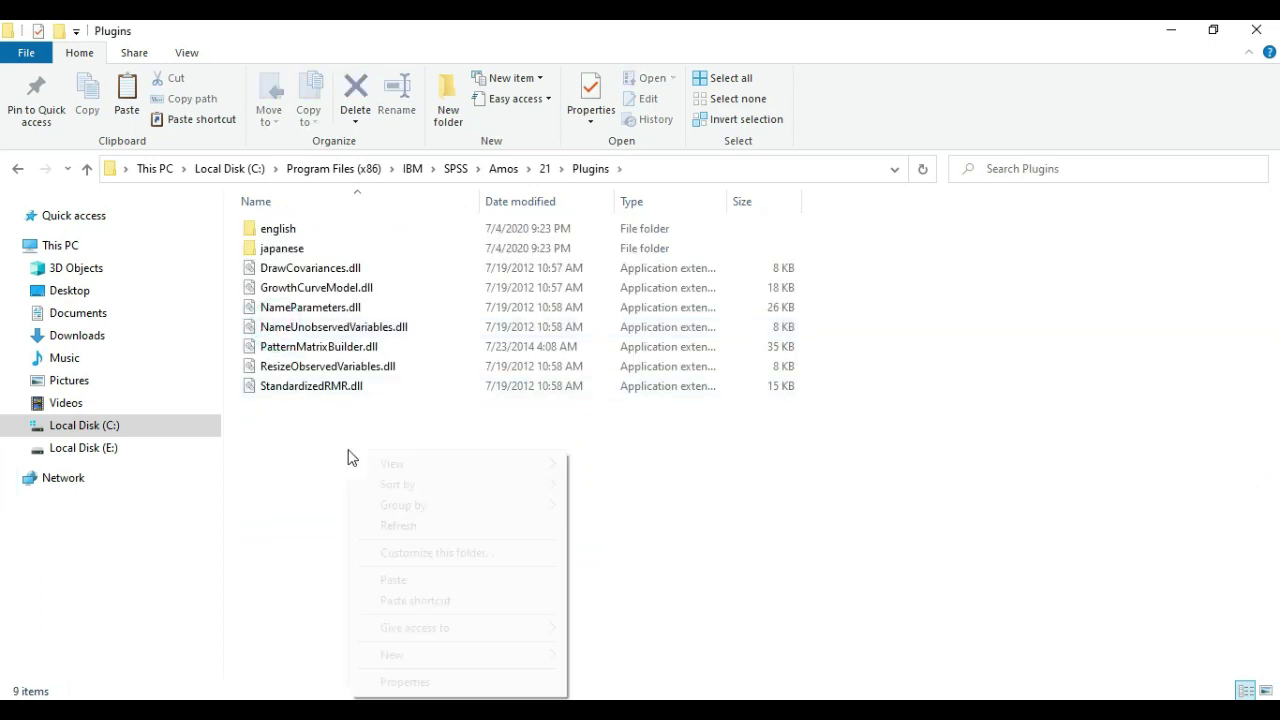
left_click(394, 579)
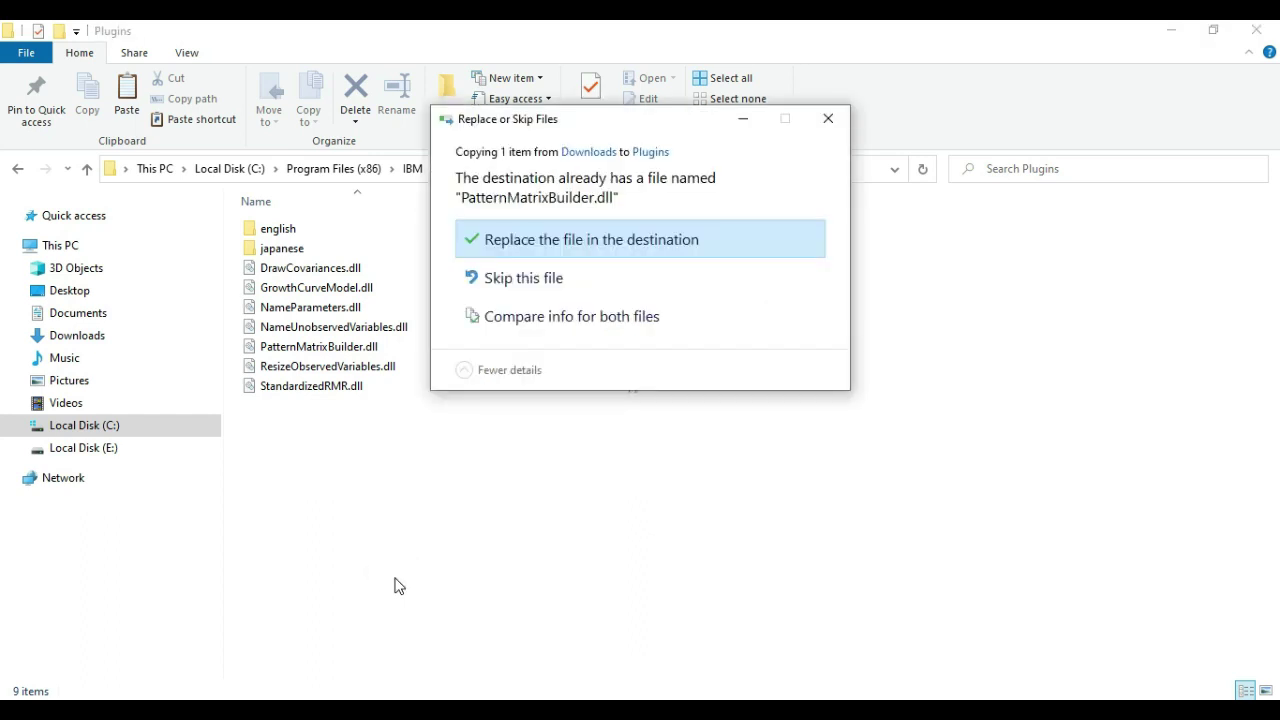
left_click(516, 243)
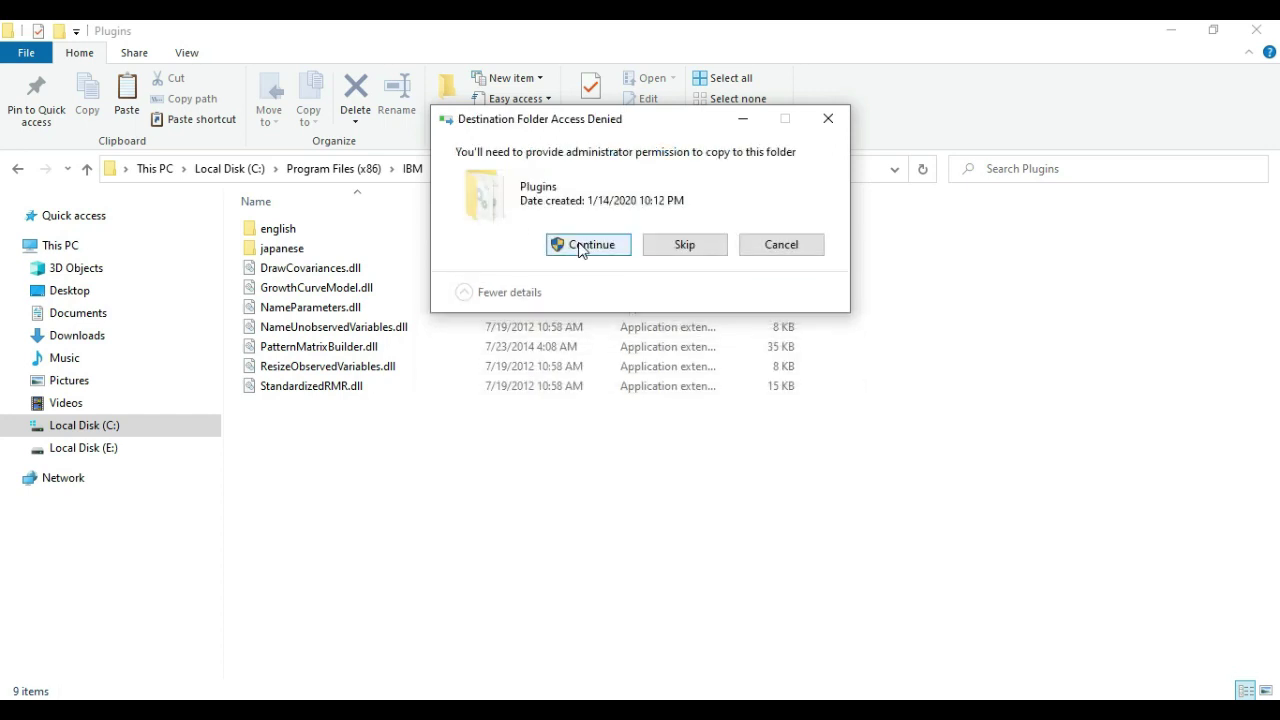
left_click(585, 245)
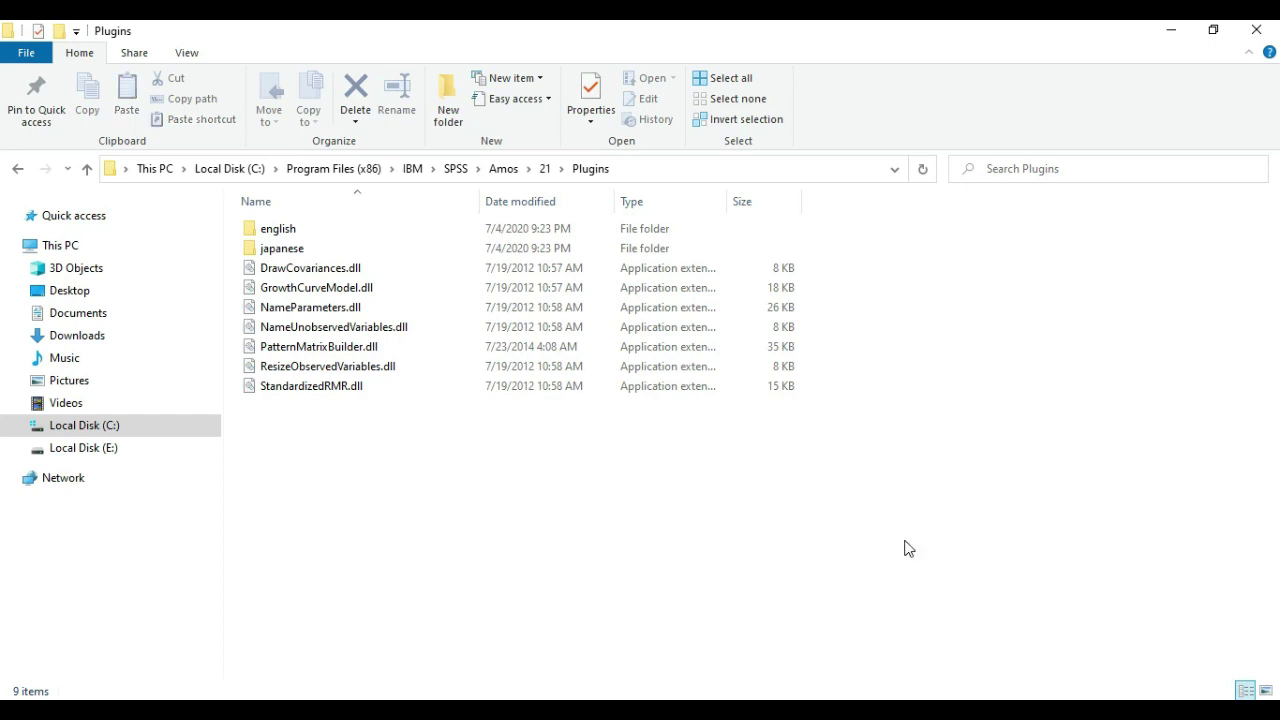
Switch to the cfa.sav dataset in IBM SPSS Statistics and look through its full list of variables.
mouse_move(944, 712)
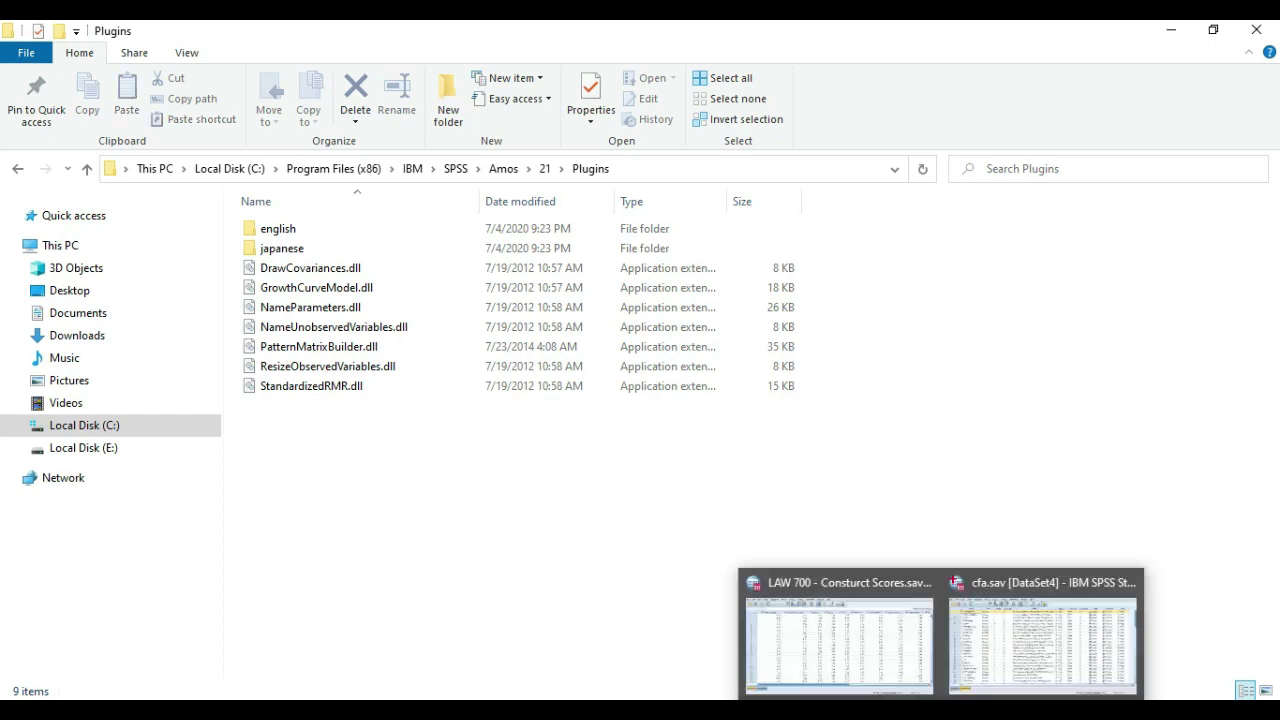
left_click(1020, 646)
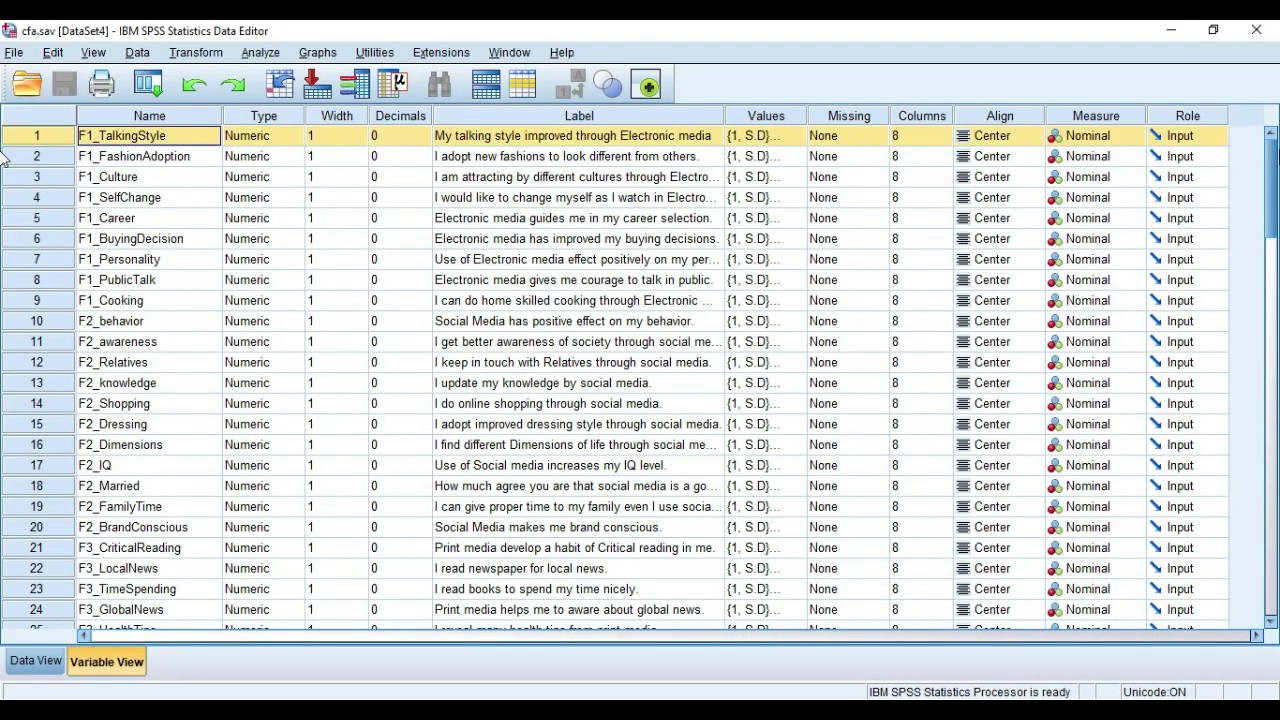
scroll(2, 378, "down", 15)
scroll(2, 378, "down", 7)
scroll(3, 300, "up", 20)
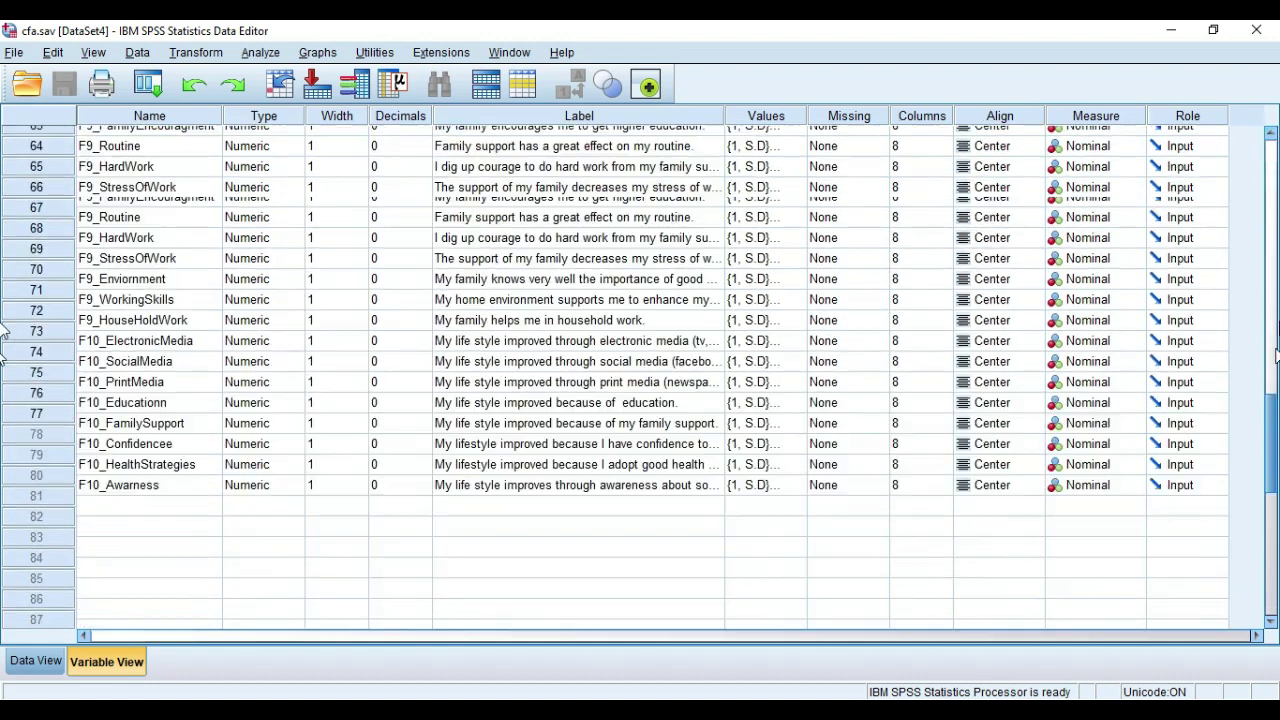
scroll(3, 175, "up", 2)
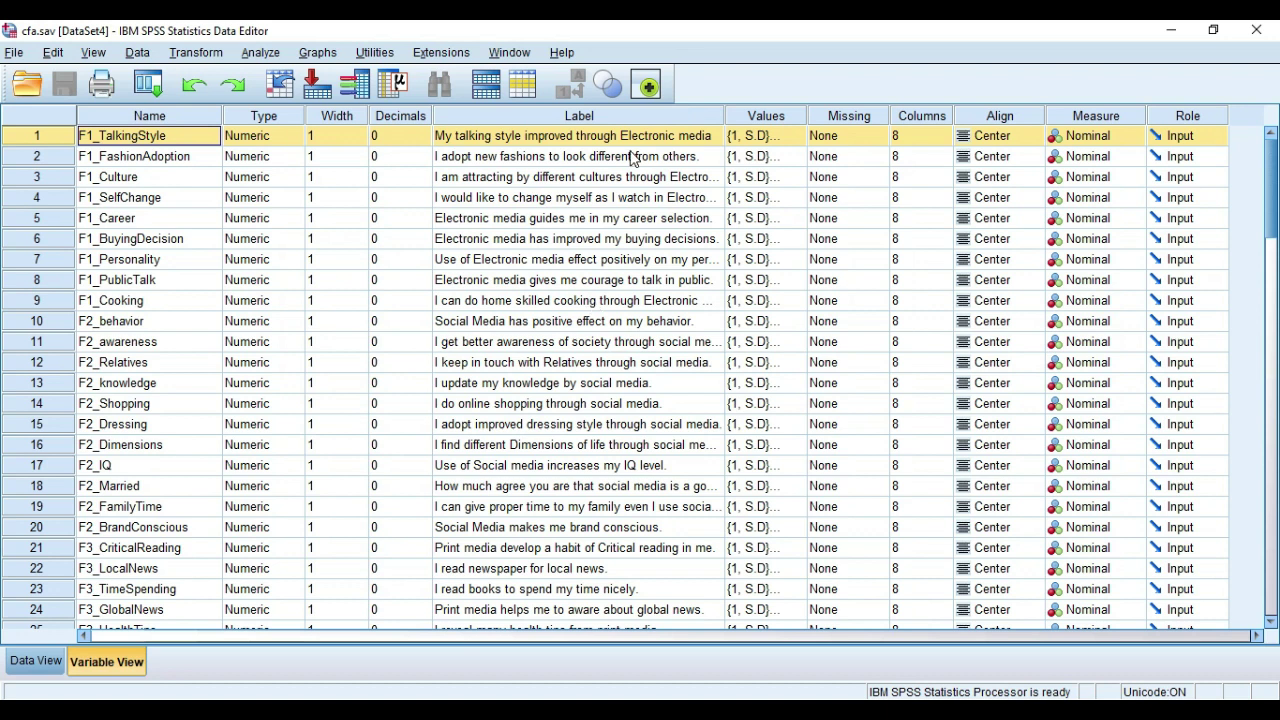
Clear the labels of all variables from F1_TalkingStyle to F10_Awarness and save cfa.sav.
mouse_move(620, 134)
left_mouse_down()
mouse_move(609, 134)
mouse_move(626, 640)
mouse_move(623, 105)
mouse_move(623, 140)
left_mouse_up()
left_click_drag(623, 218, 622, 335)
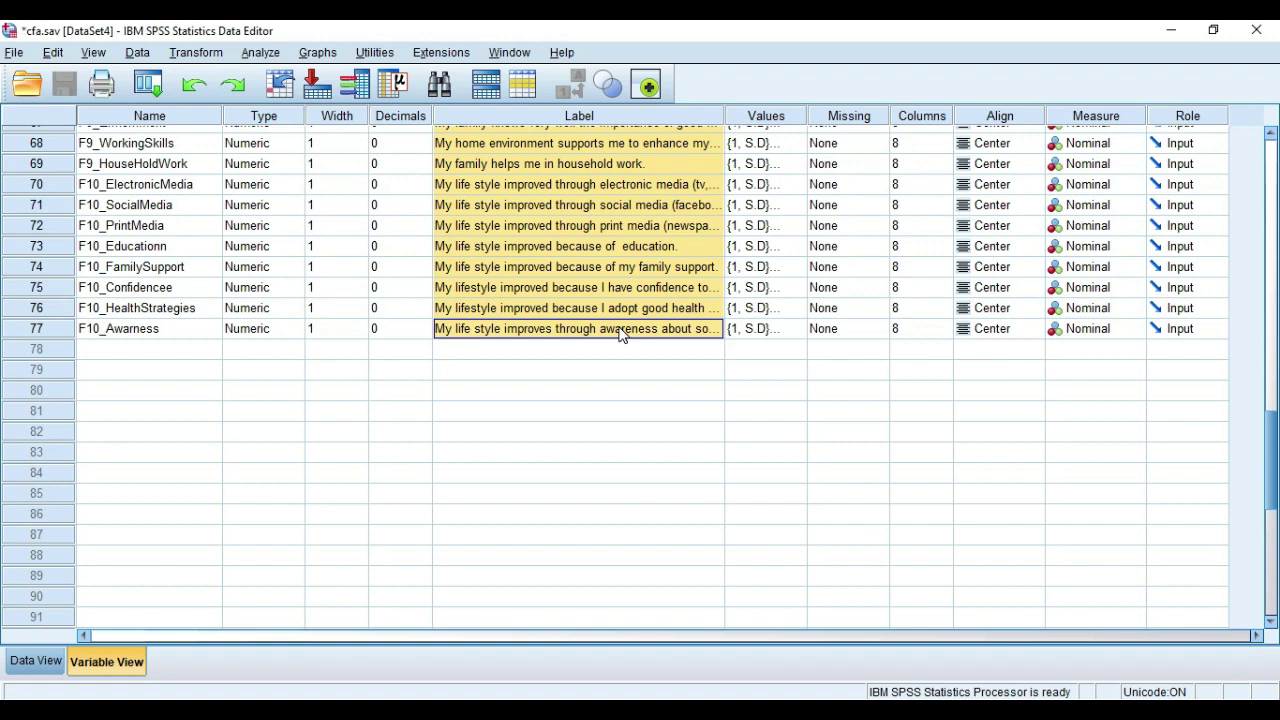
key("Delete")
left_click_drag(1263, 457, 1245, 98)
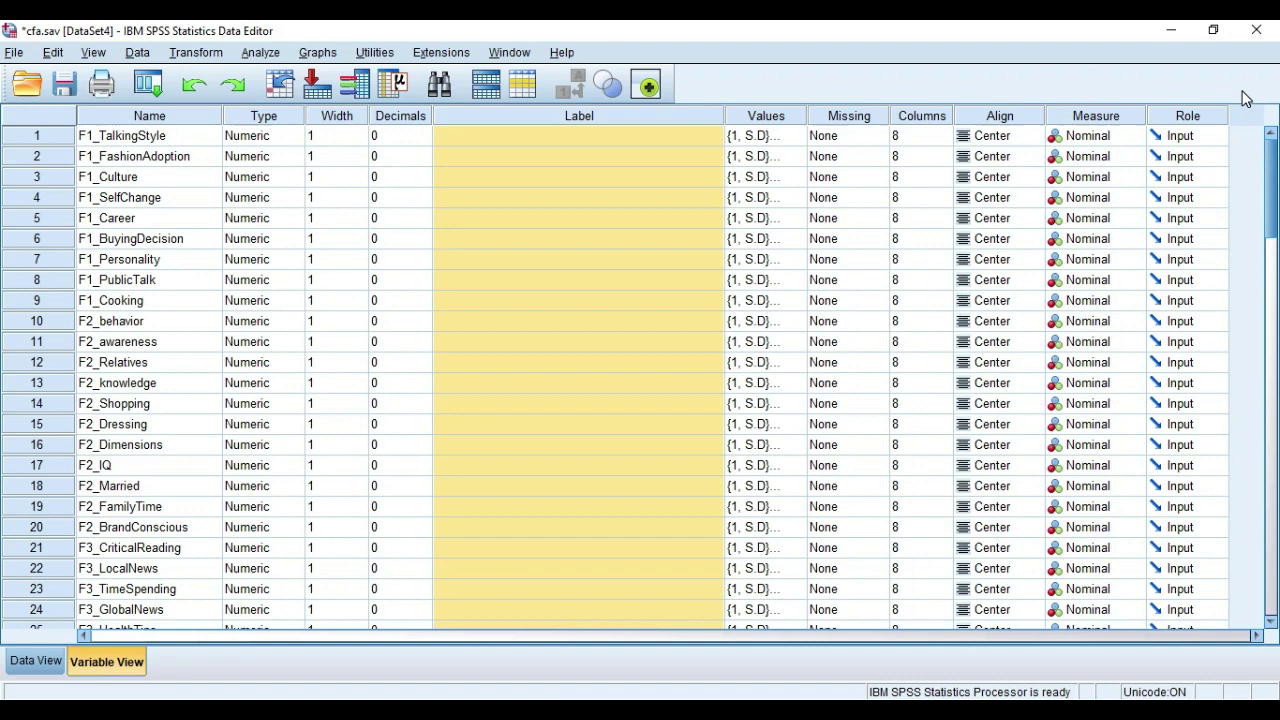
left_click(714, 214)
key("ctrl+s")
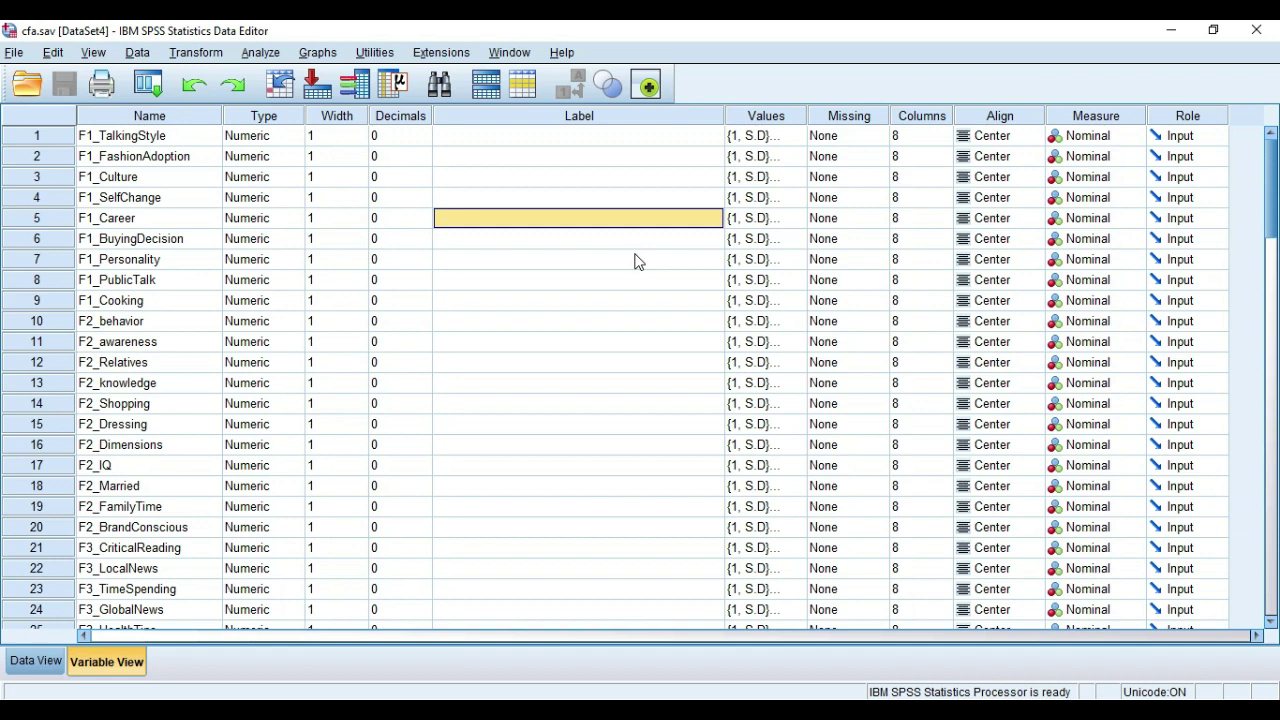
left_click_drag(724, 115, 547, 116)
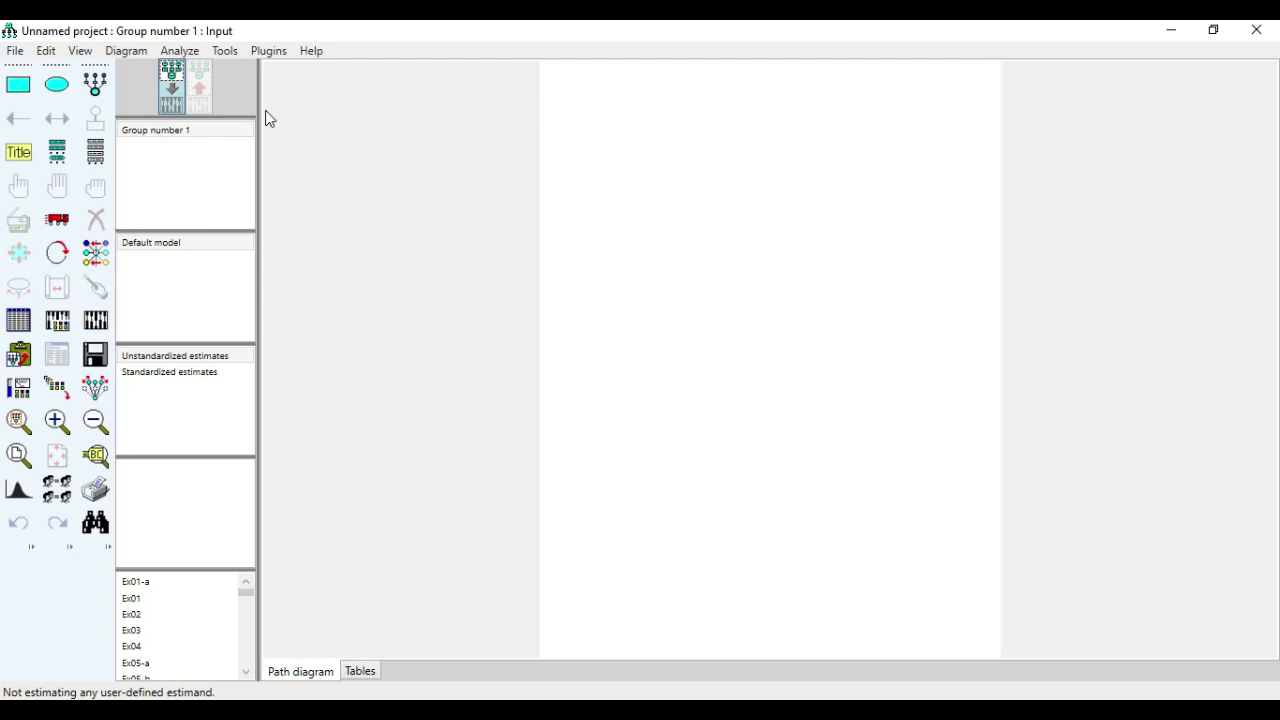
left_click(15, 52)
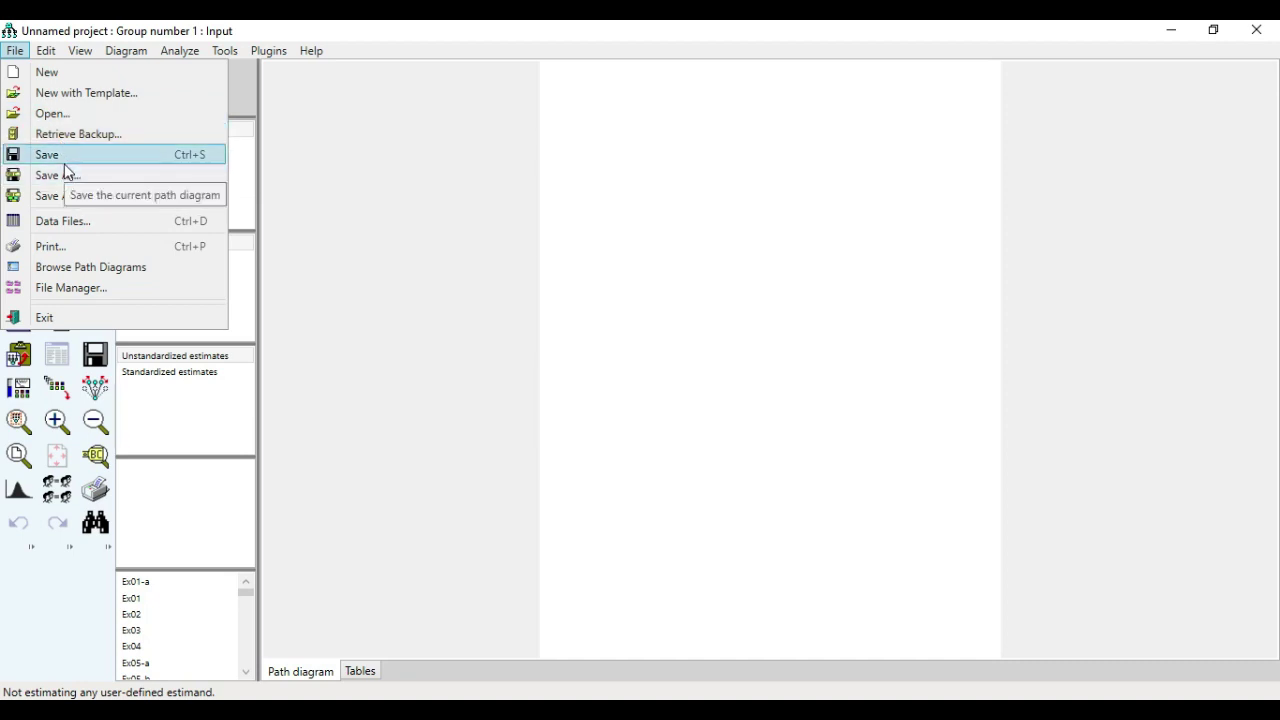
mouse_move(48, 55)
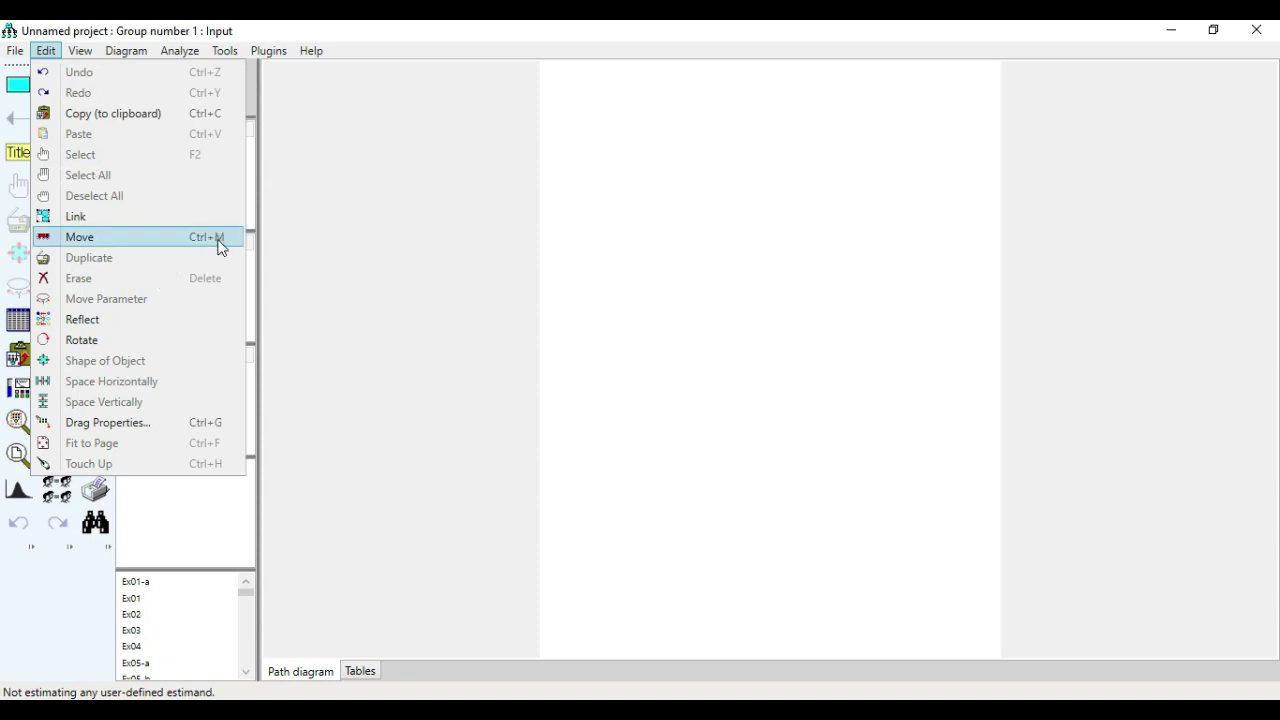
mouse_move(200, 50)
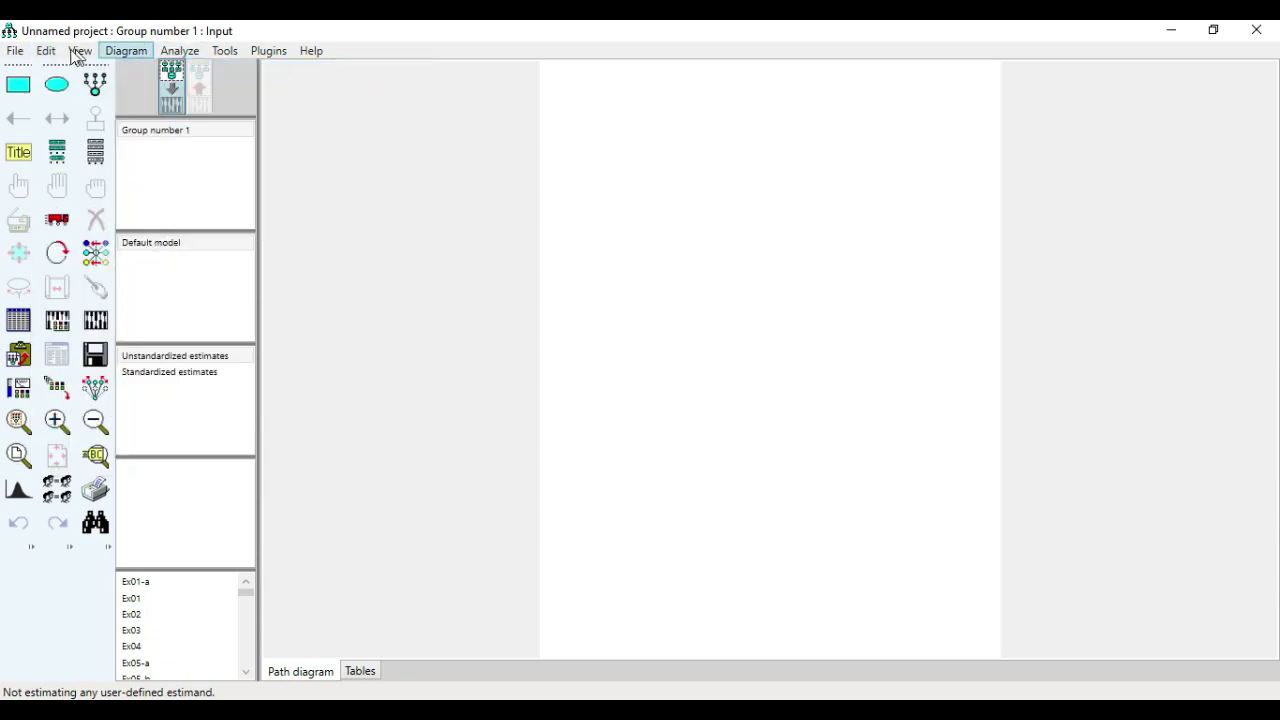
left_click(48, 52)
left_click(50, 55)
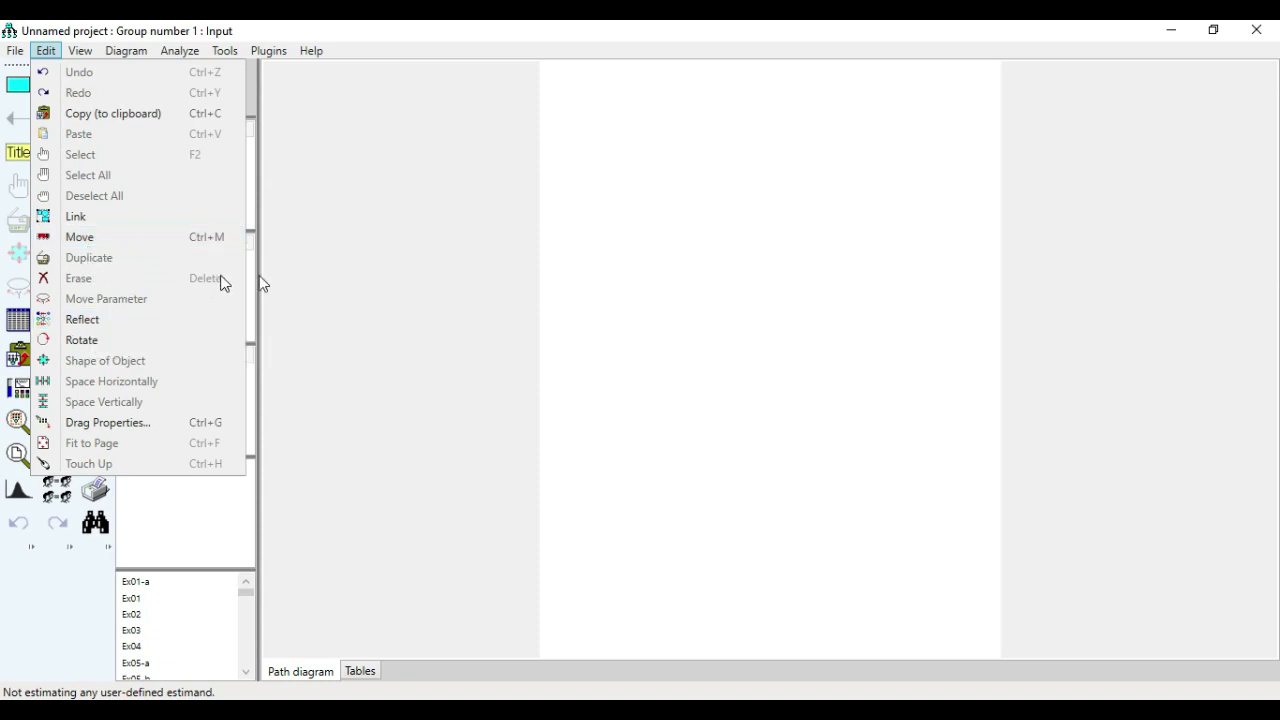
left_click(333, 347)
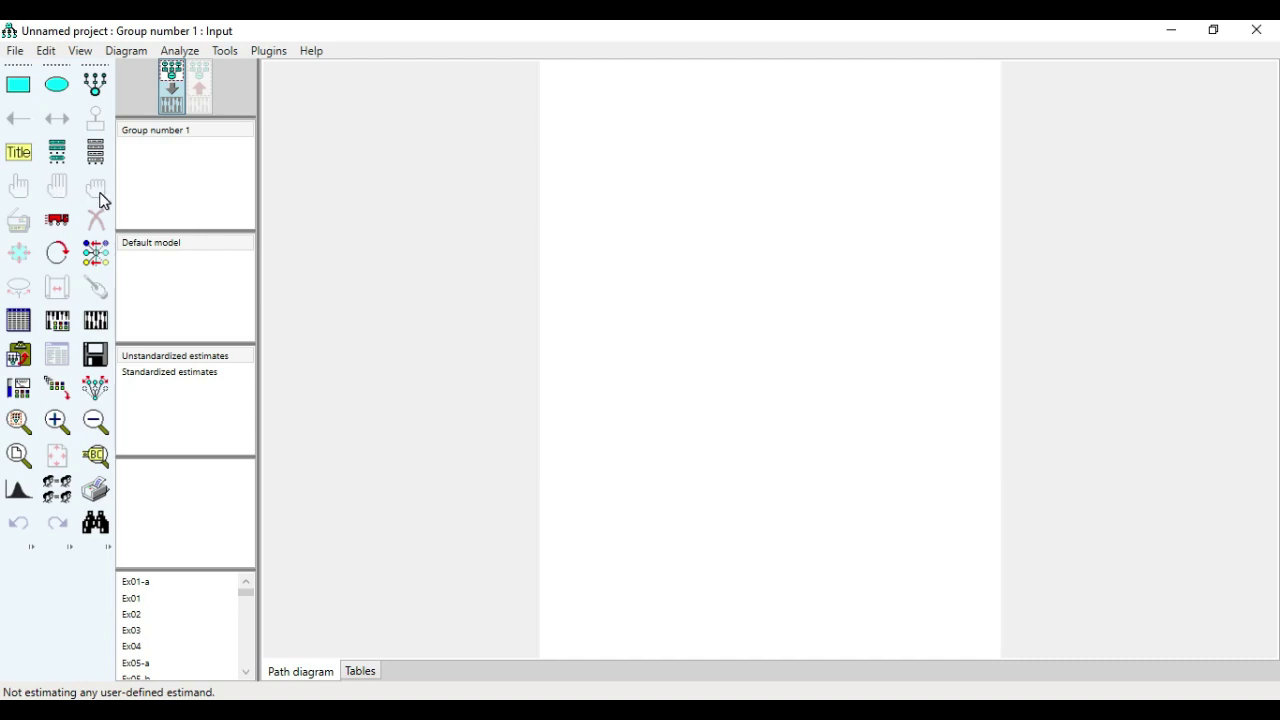
left_click(46, 50)
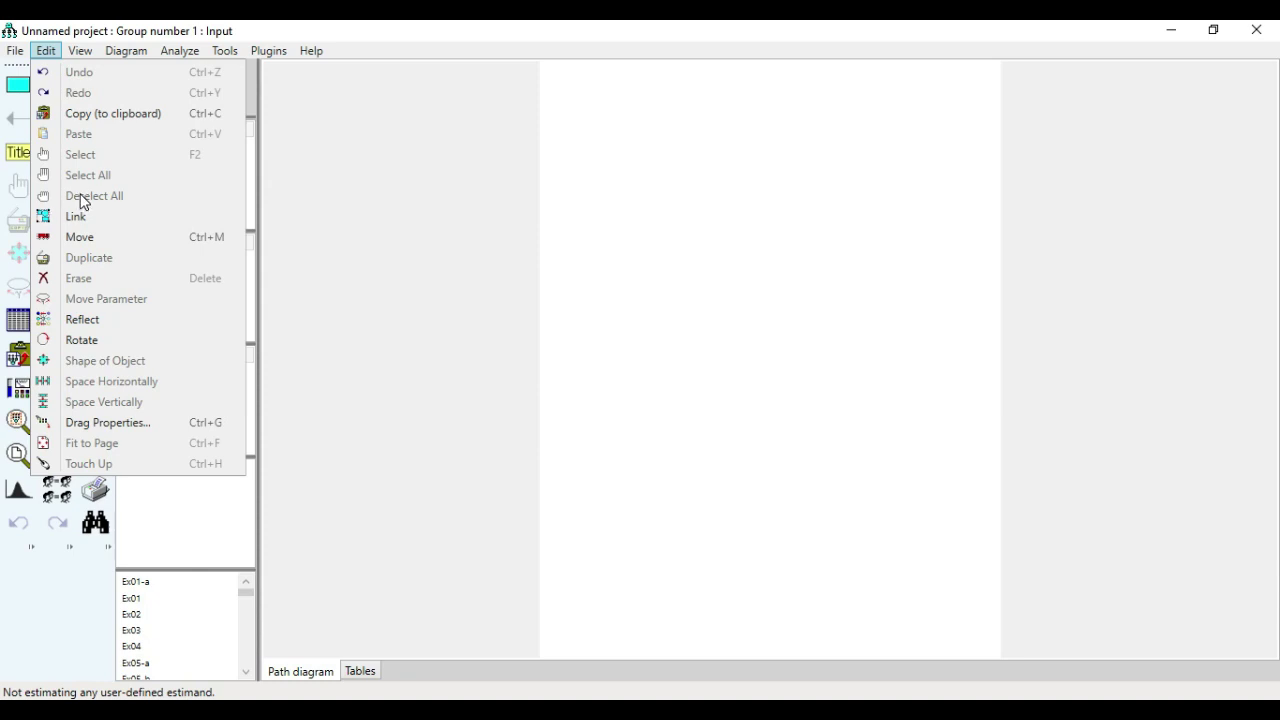
left_click(359, 307)
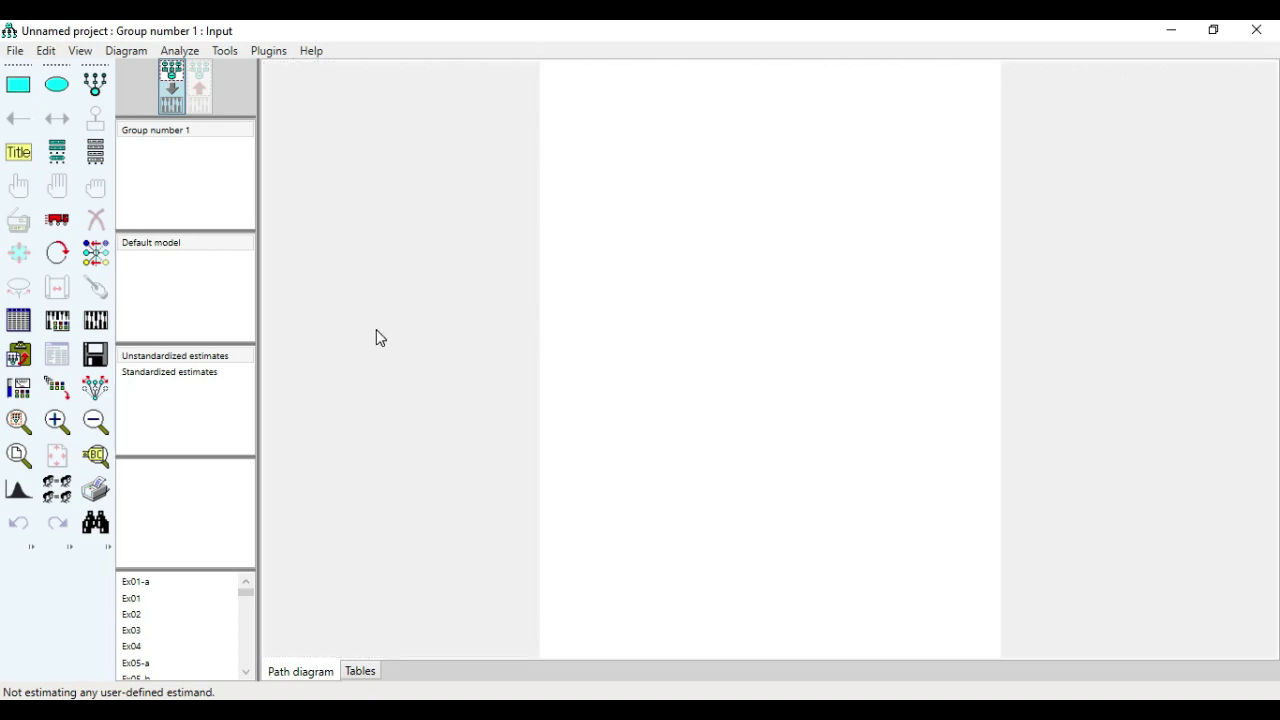
Assign cfa.sav from the Desktop as the data file for Group number 1 in Amos Graphics.
left_click(20, 322)
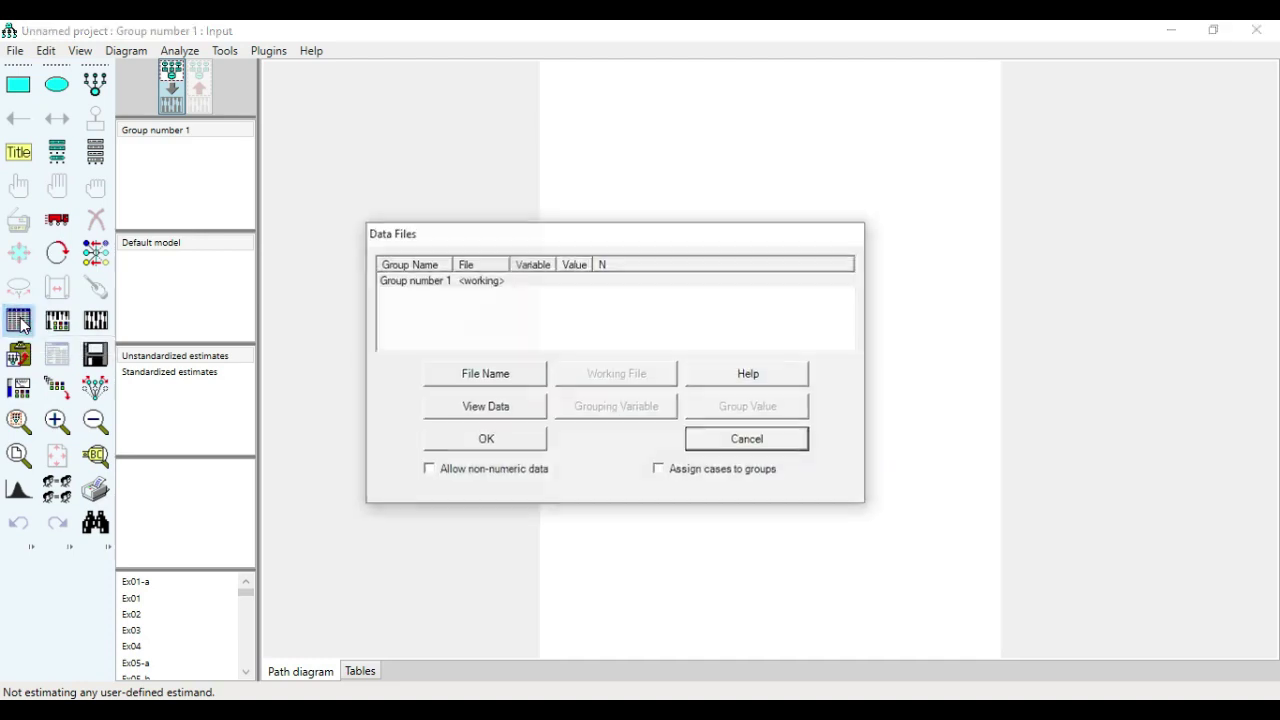
left_click(487, 380)
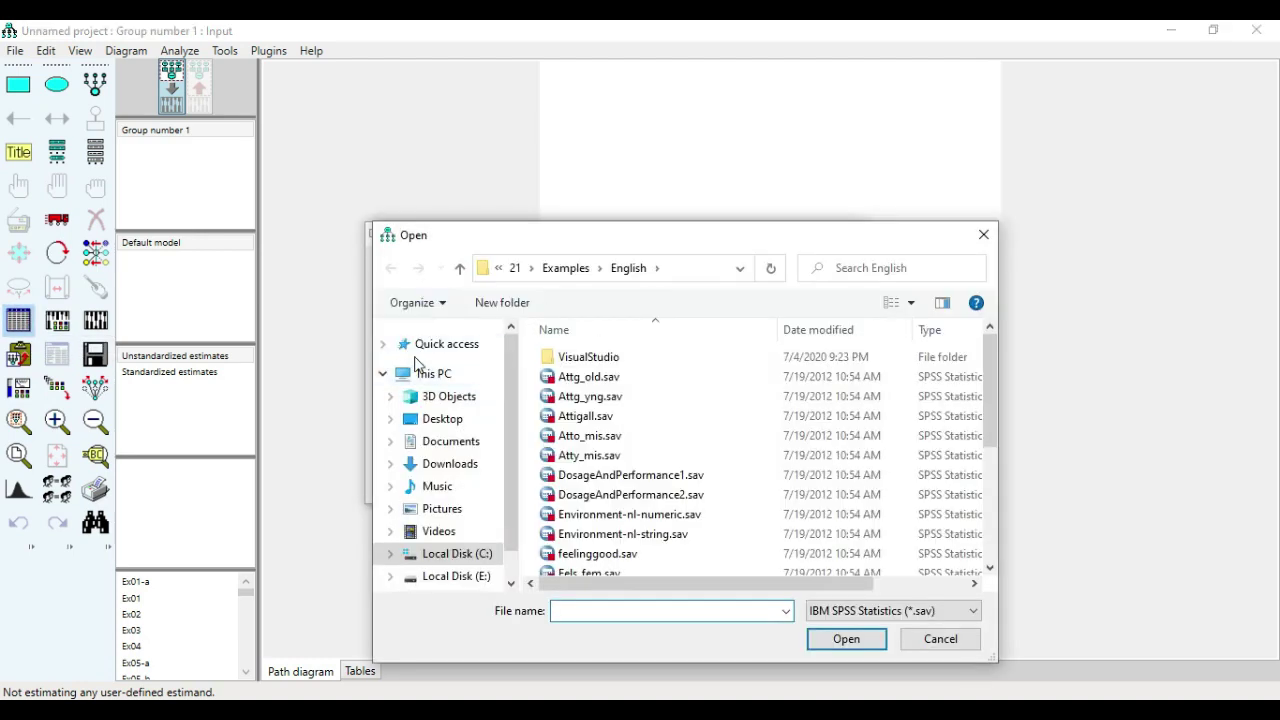
left_click(443, 420)
left_click(700, 372)
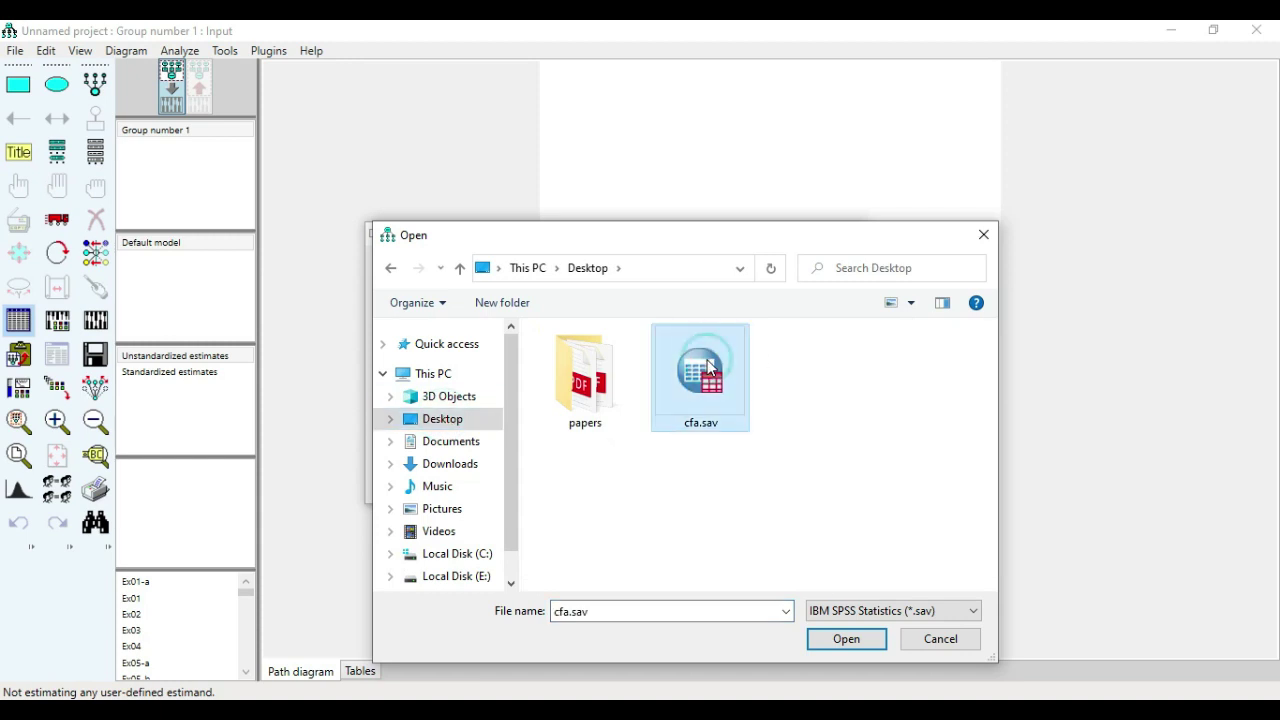
left_click(846, 640)
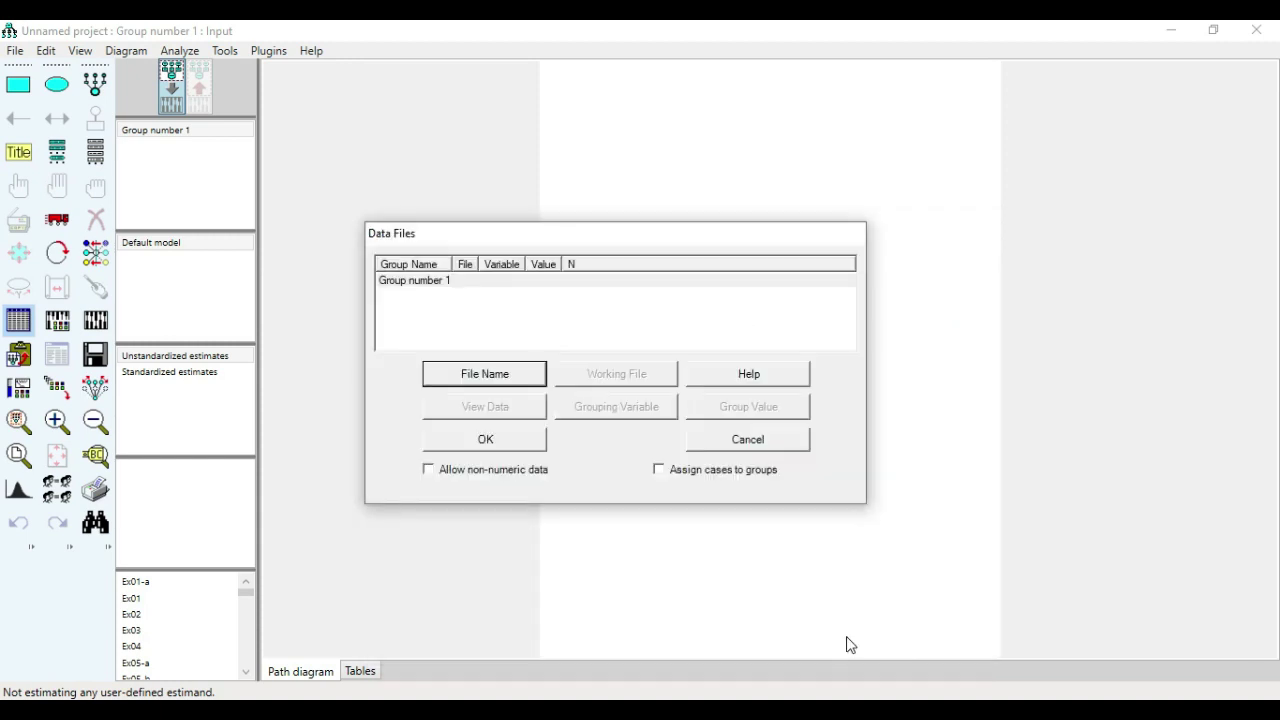
left_click(502, 444)
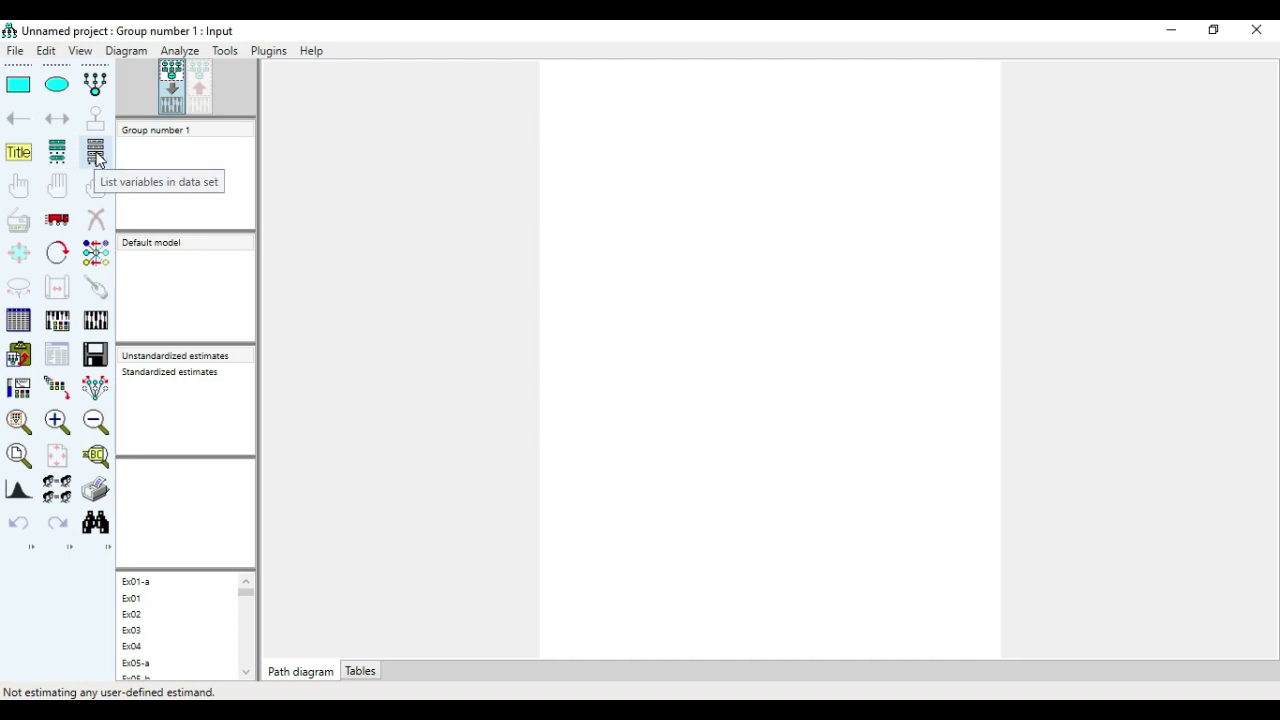
List the variables in the loaded data set for review and close the list.
left_click(97, 159)
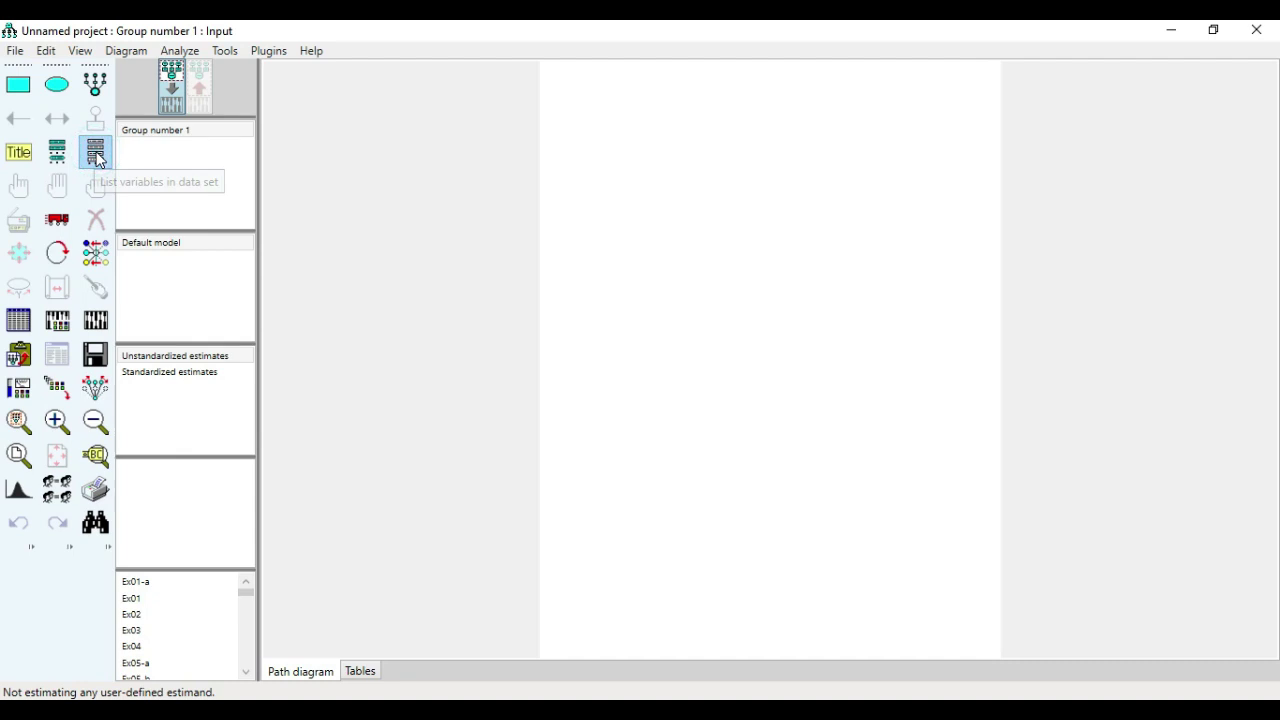
left_click_drag(712, 343, 717, 300)
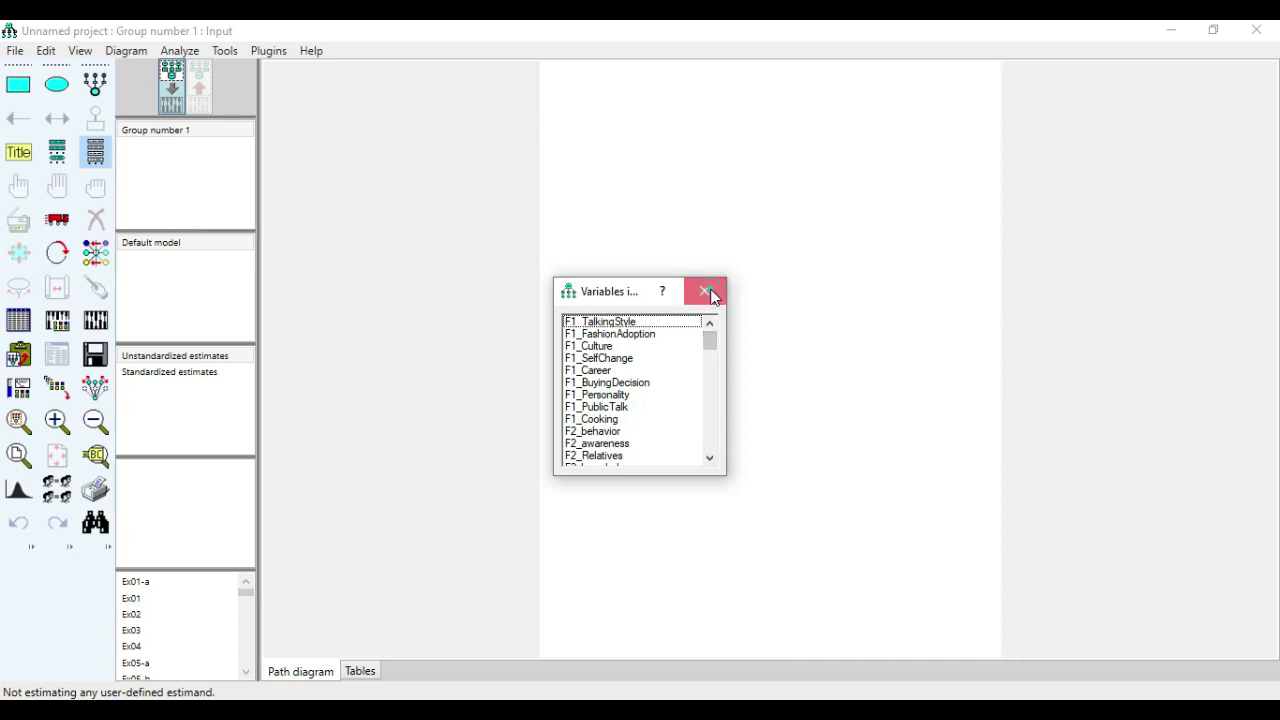
left_click(693, 280)
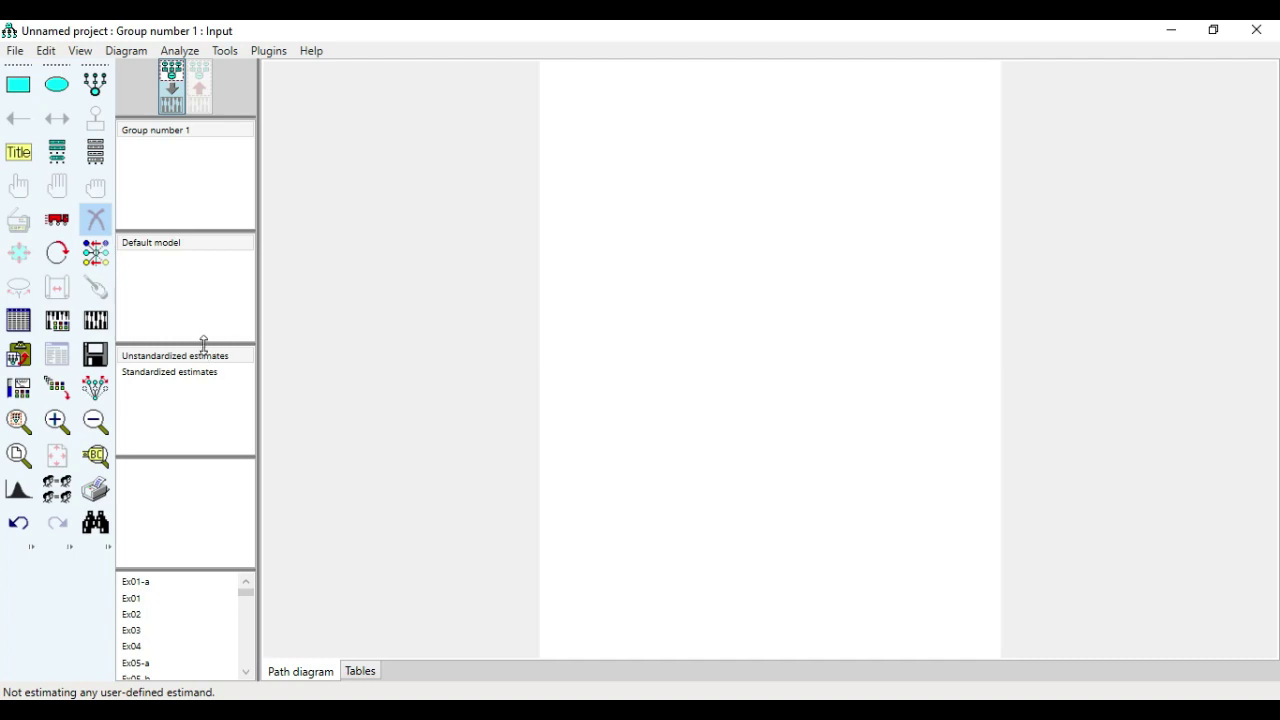
Draw one observed variable rectangle in the upper-left part of the path diagram page.
left_click(56, 422)
left_click(56, 422)
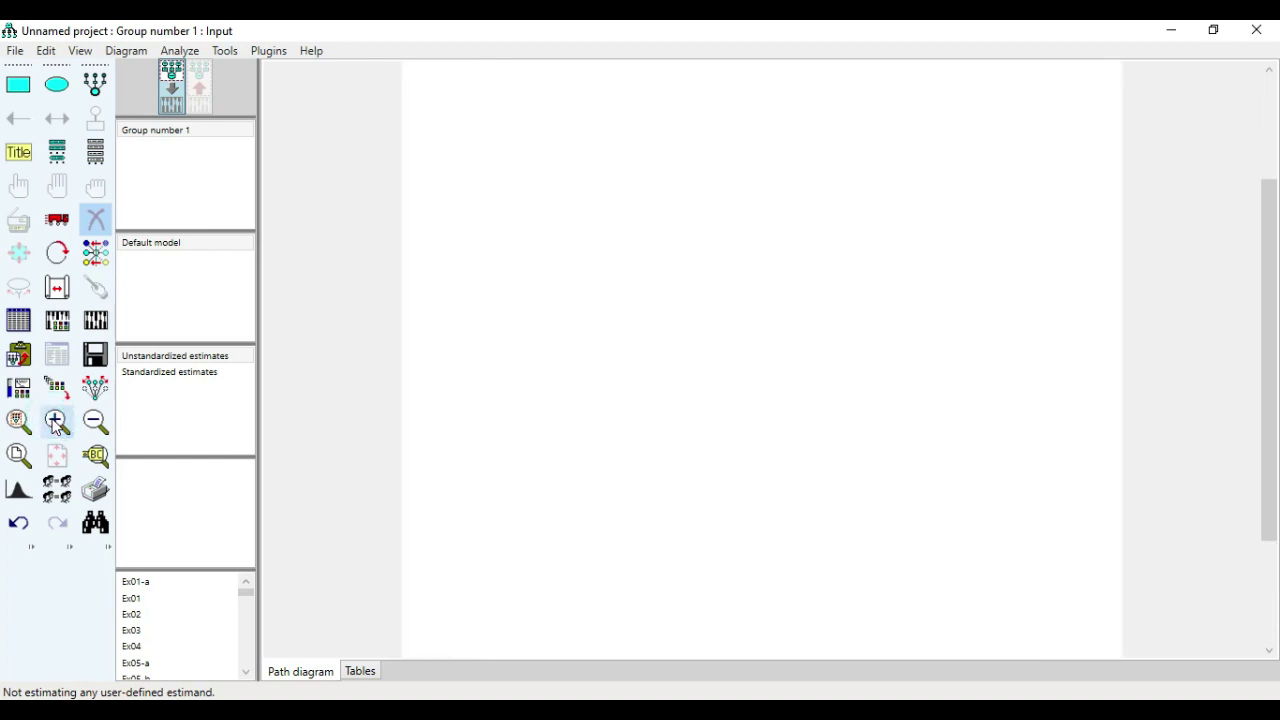
left_click(56, 422)
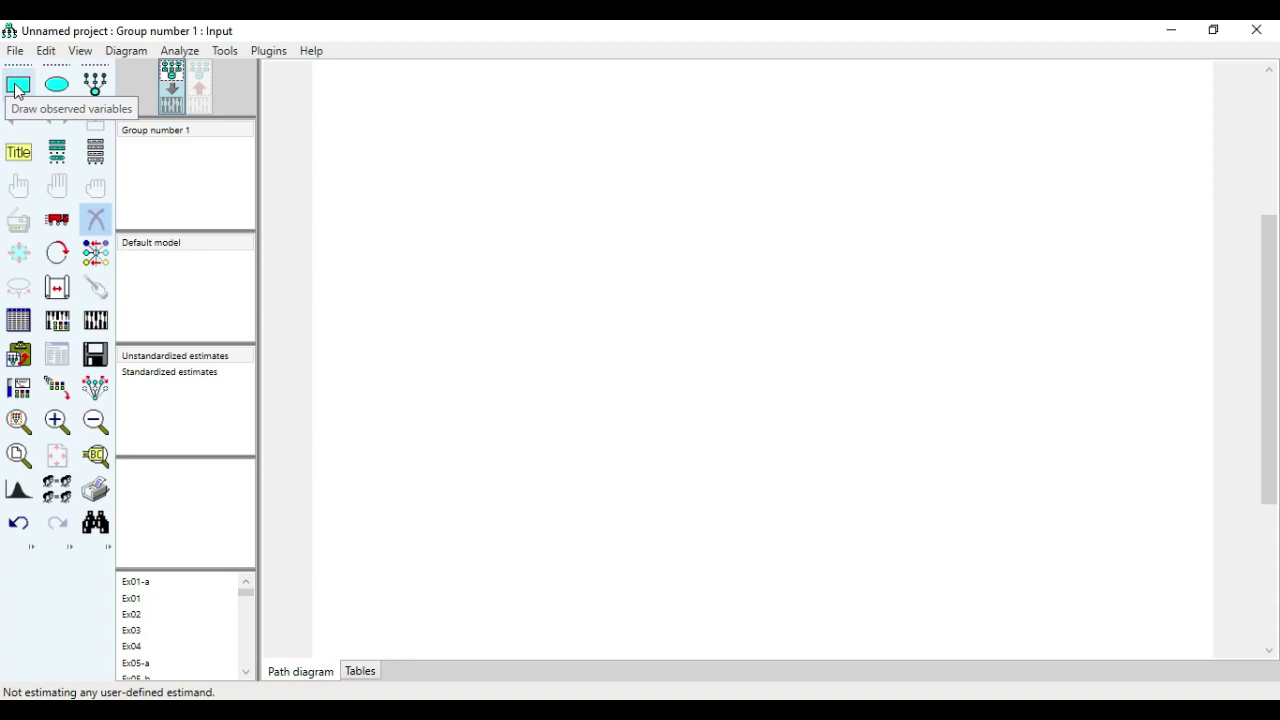
left_click(17, 88)
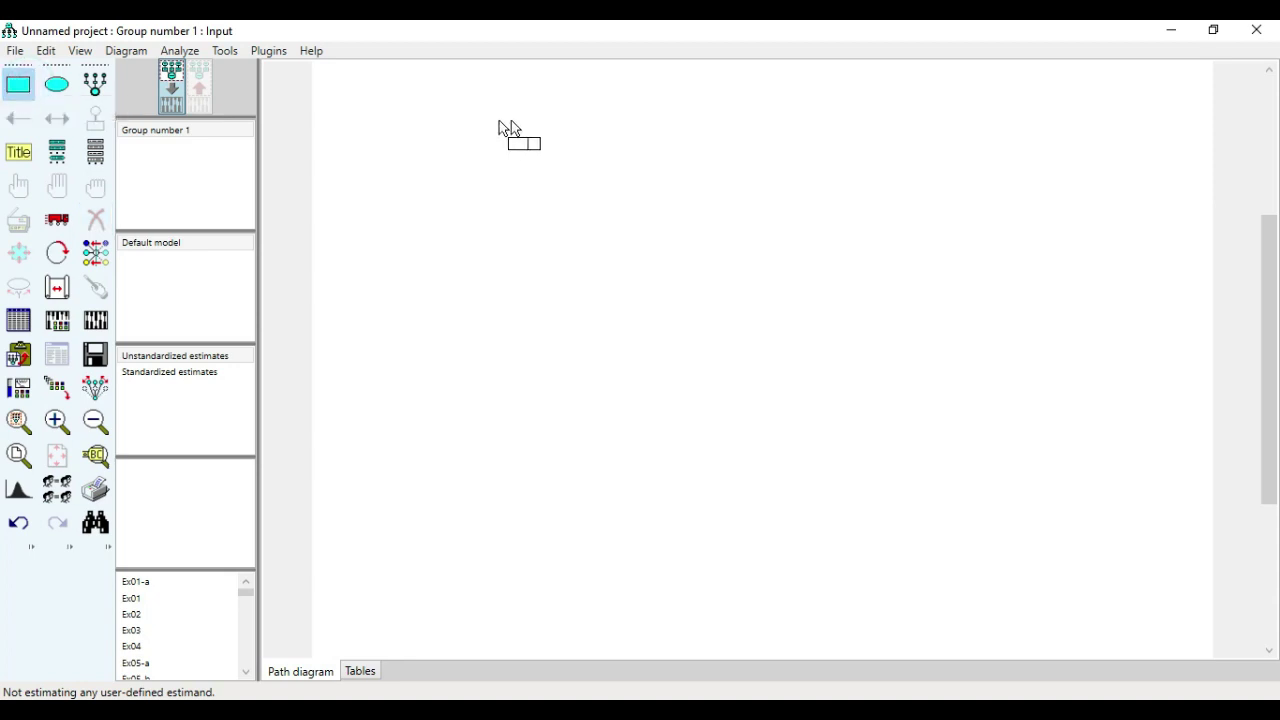
left_click_drag(440, 117, 540, 163)
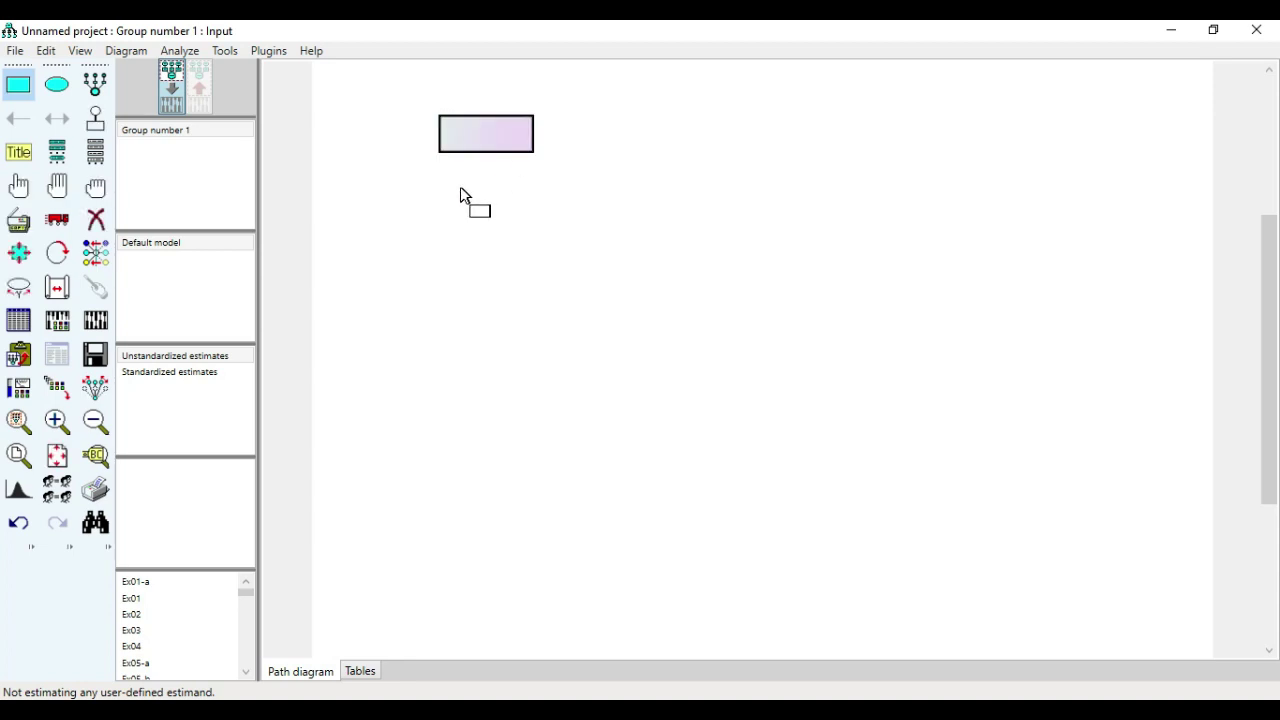
Duplicate the observed variable rectangle four times, placing the copies in a vertical column beneath it.
left_click(19, 186)
left_click(463, 145)
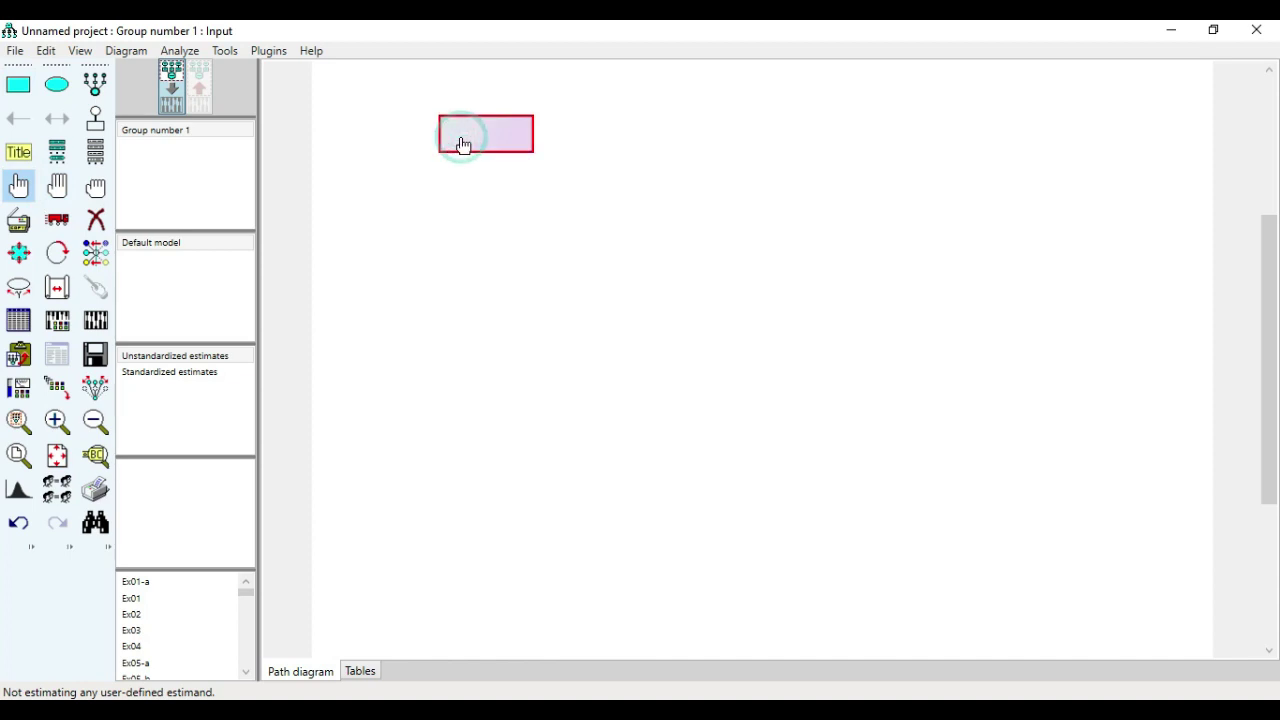
left_click(17, 222)
left_click_drag(497, 128, 497, 362)
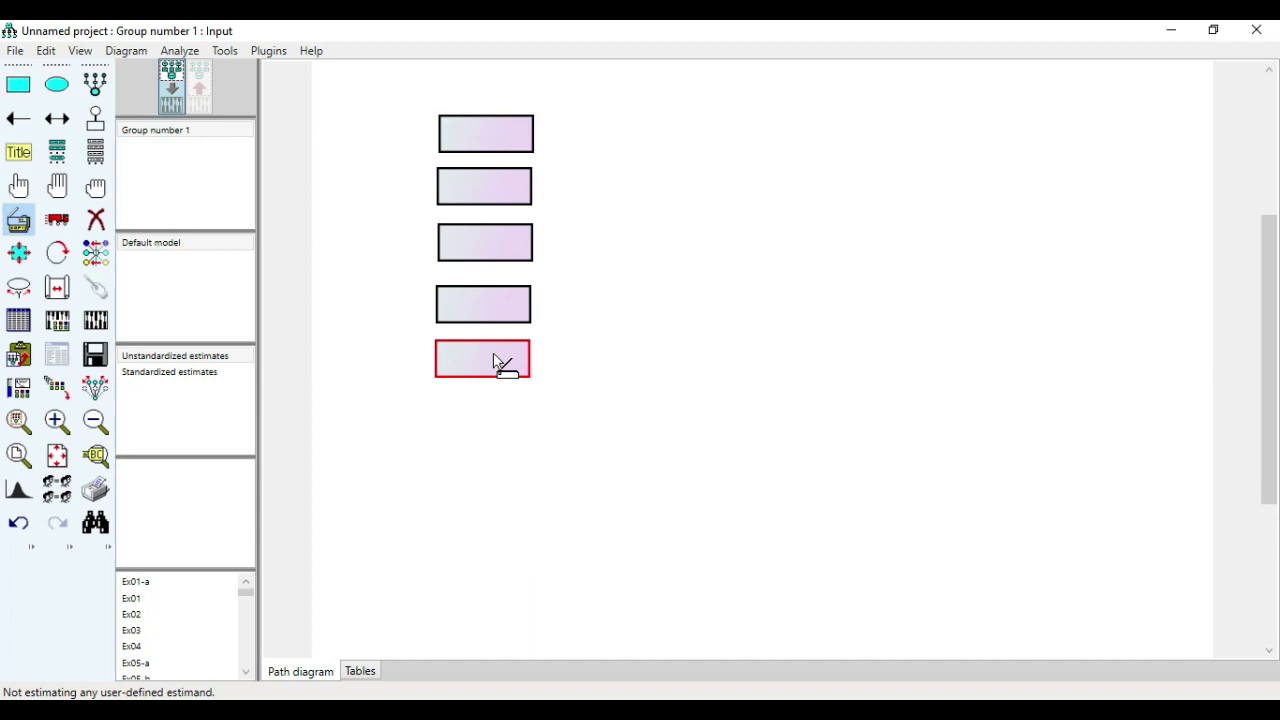
Erase the four lower duplicate rectangles from the column, keeping only the topmost observed variable rectangle.
left_click_drag(494, 360, 494, 361)
left_click(95, 219)
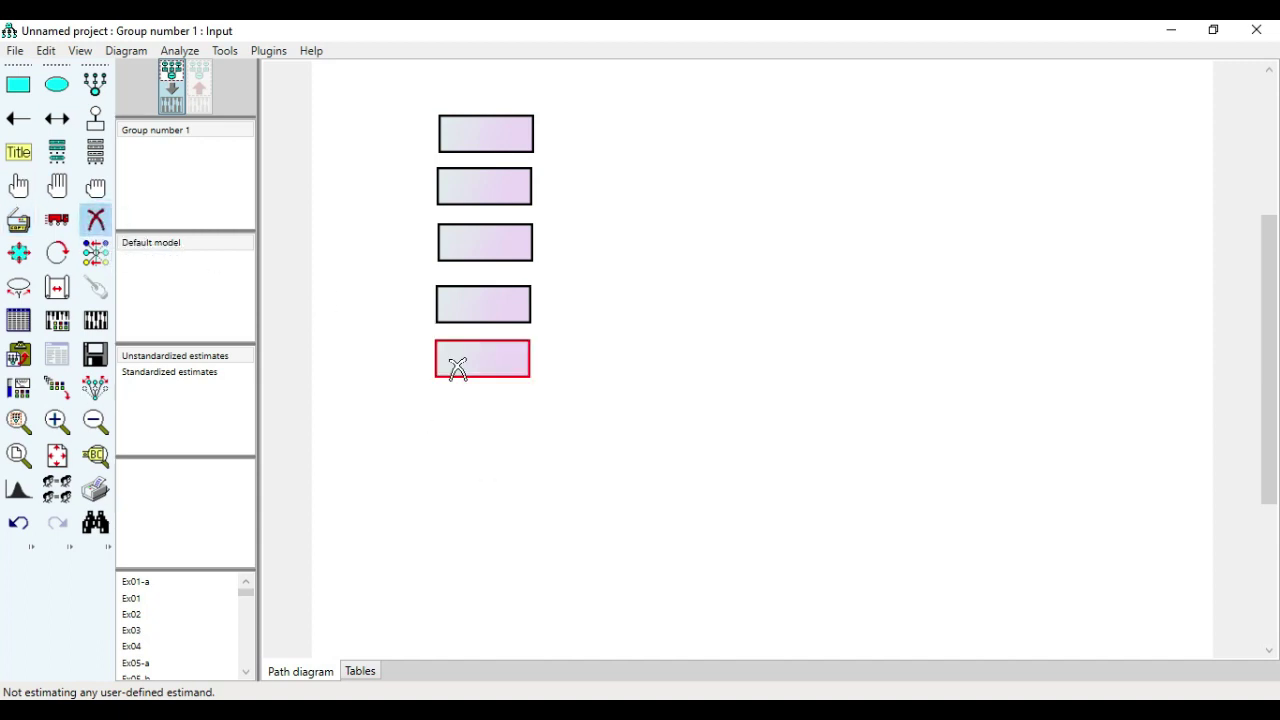
left_click(457, 360)
left_click(466, 315)
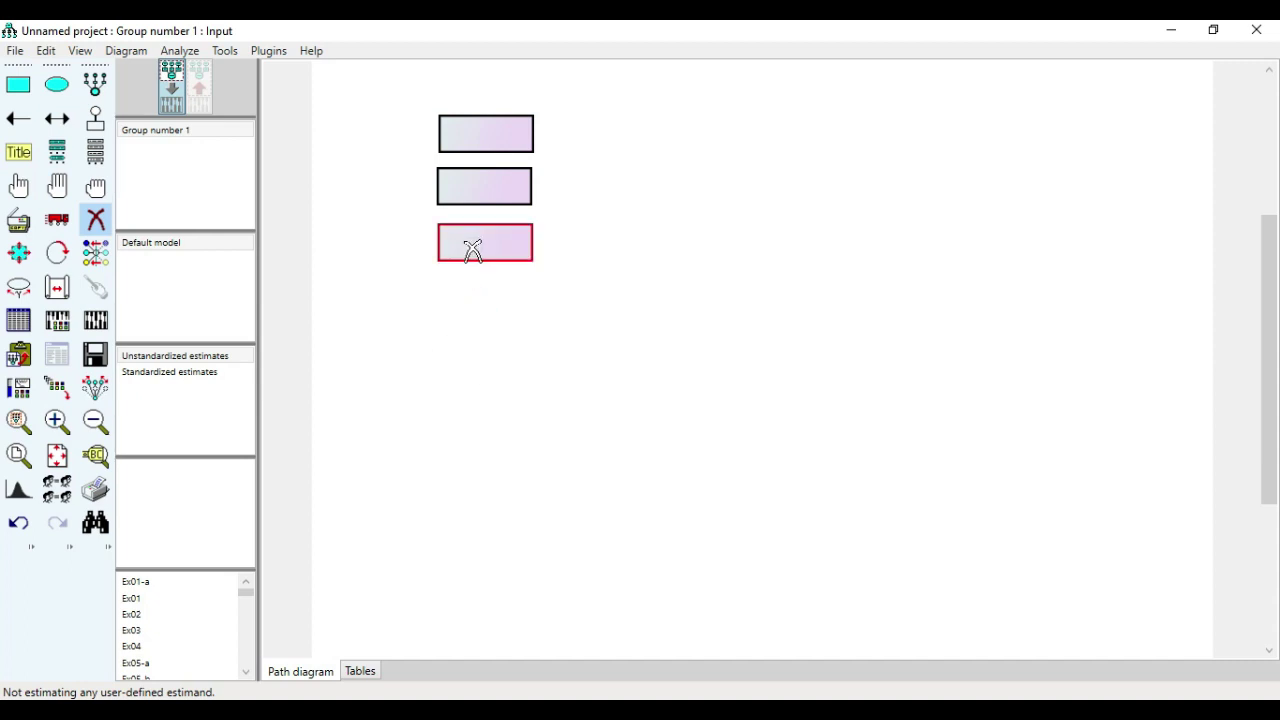
left_click(470, 246)
left_click(473, 198)
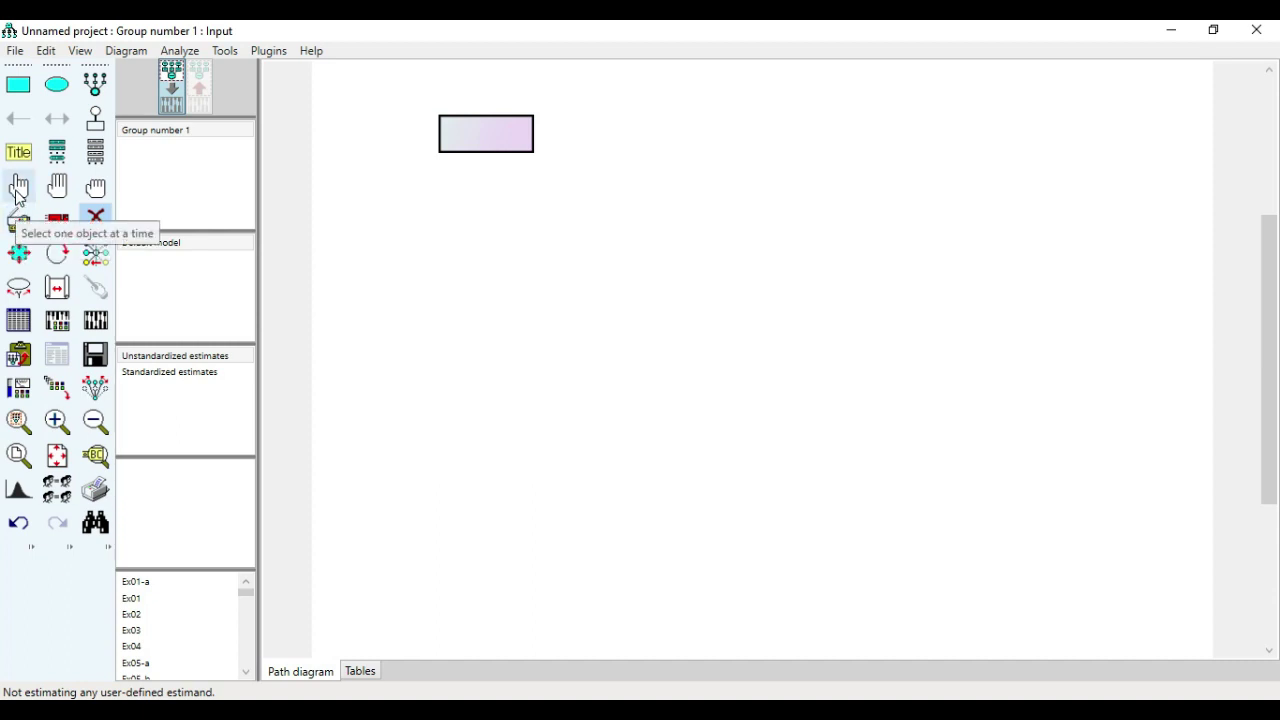
Select the remaining rectangle and duplicate it into four copies placed beside and beneath it.
left_click(17, 190)
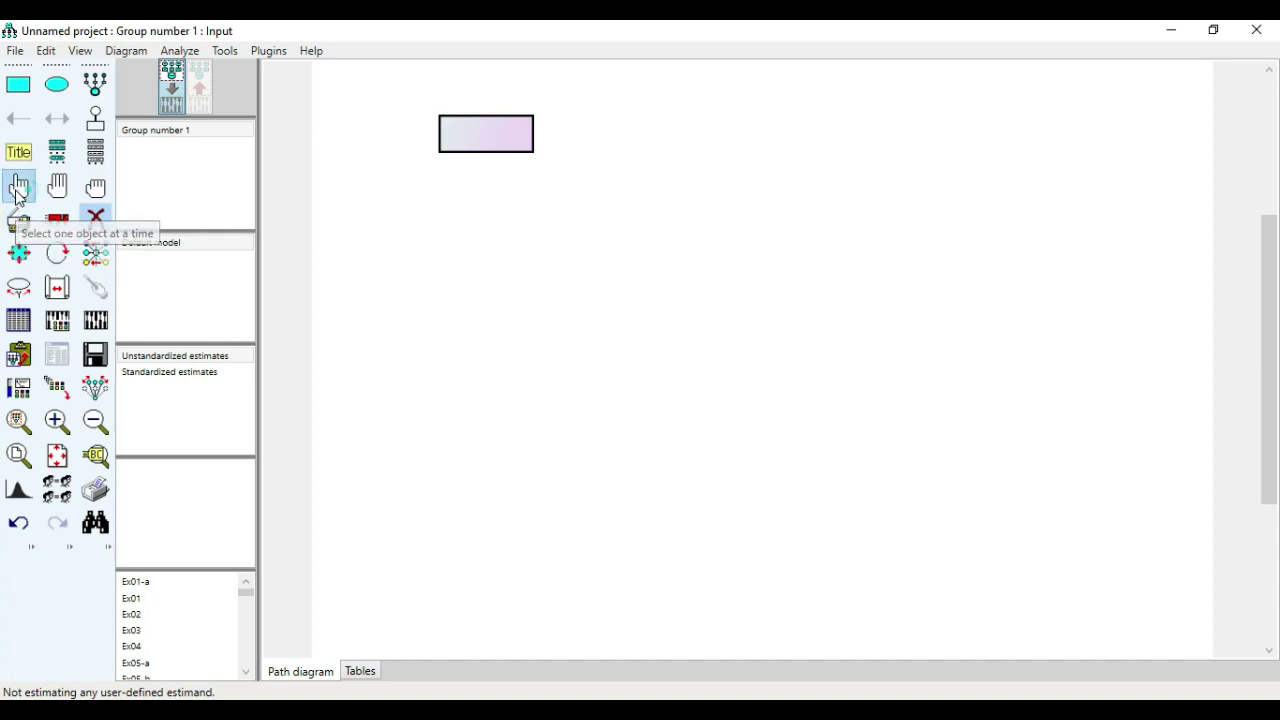
left_click(470, 133)
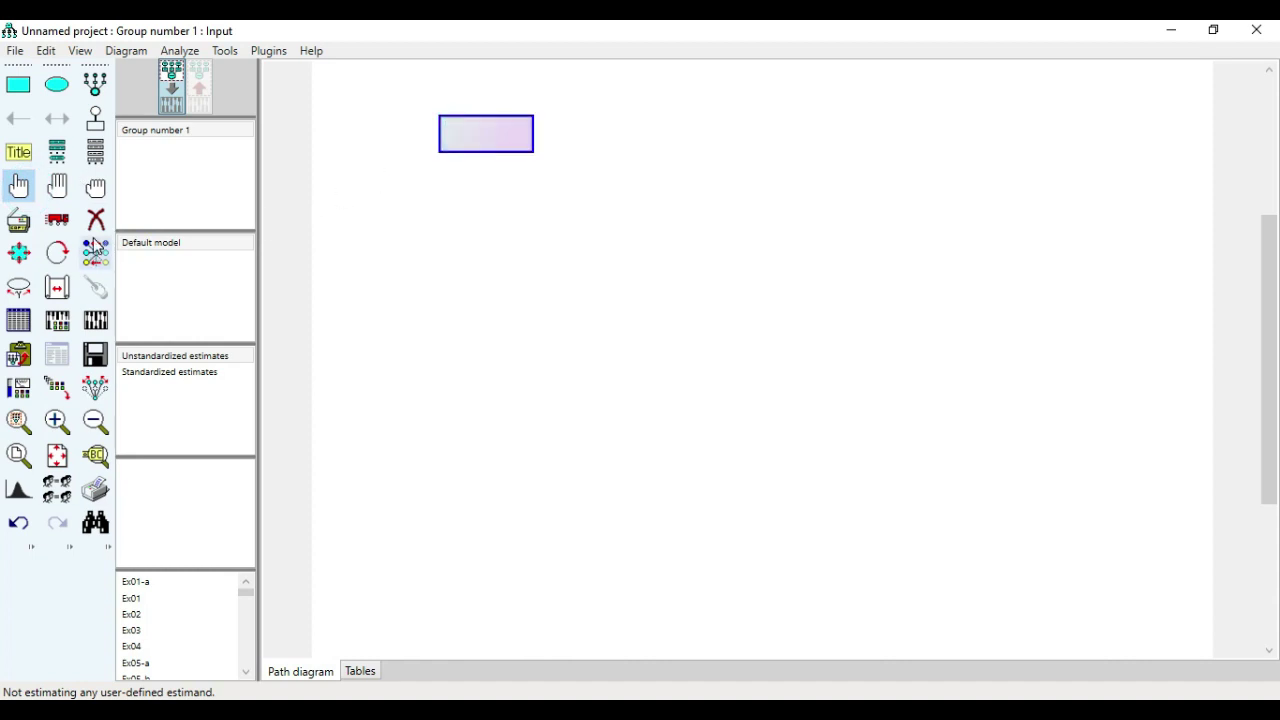
left_click(20, 222)
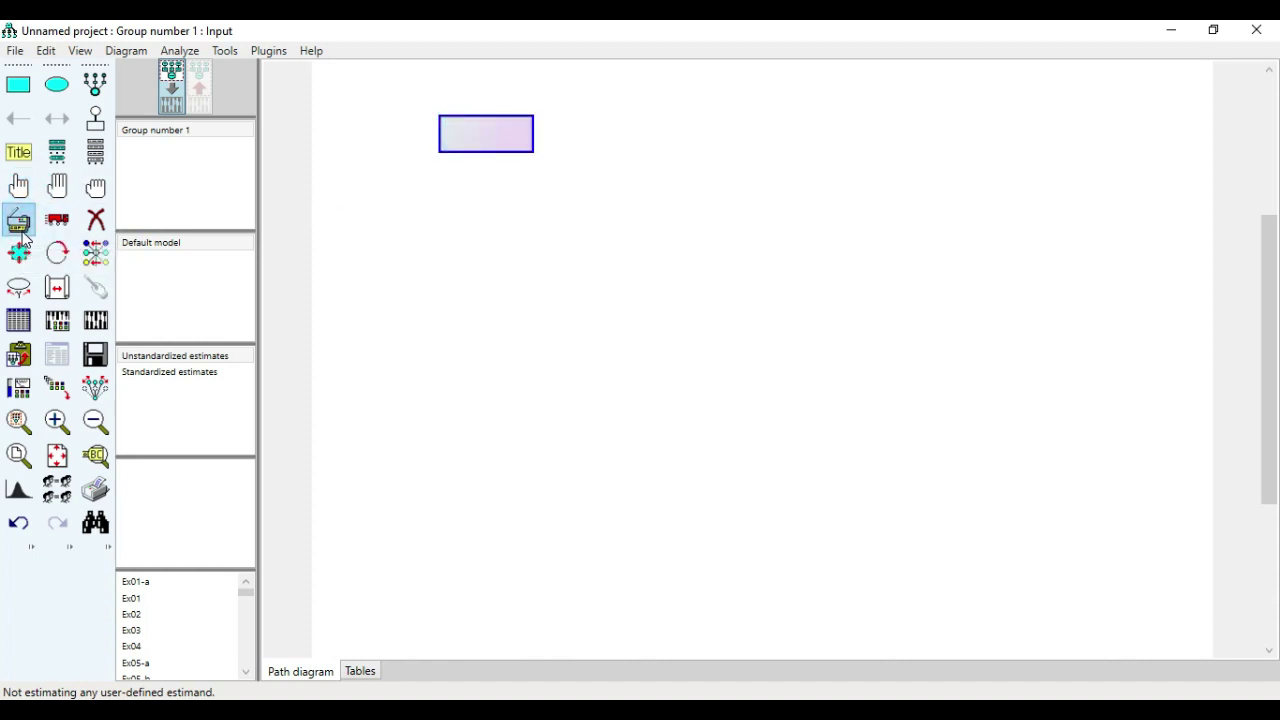
left_click_drag(497, 127, 620, 125)
left_click_drag(491, 191, 485, 255)
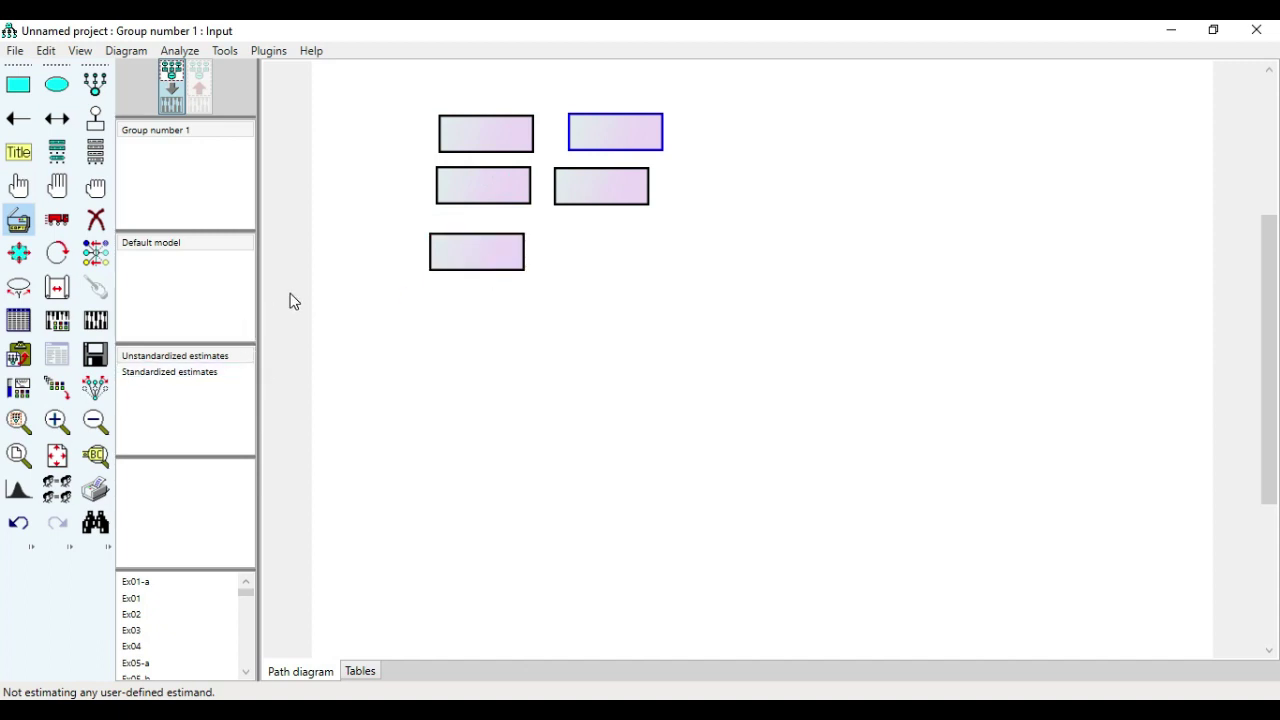
Select and deselect all rectangles, and move only the upper-left rectangle to the far right of the top row.
left_click(61, 191)
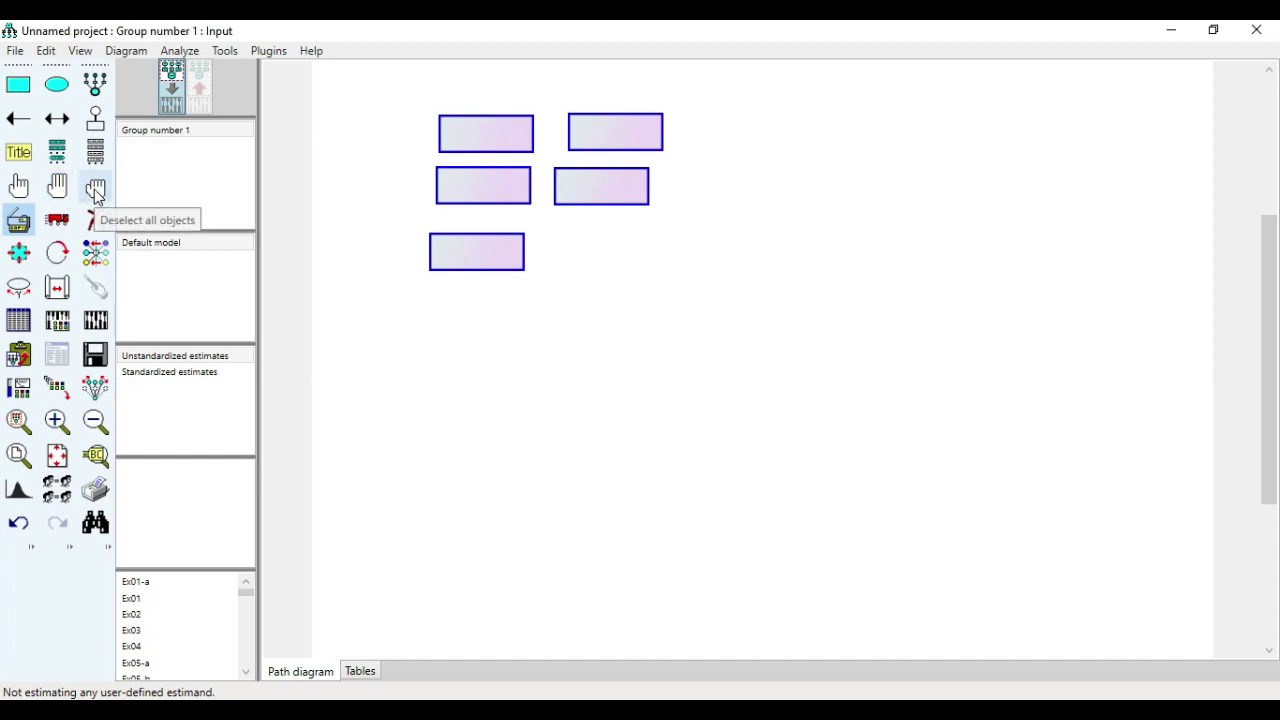
left_click(95, 193)
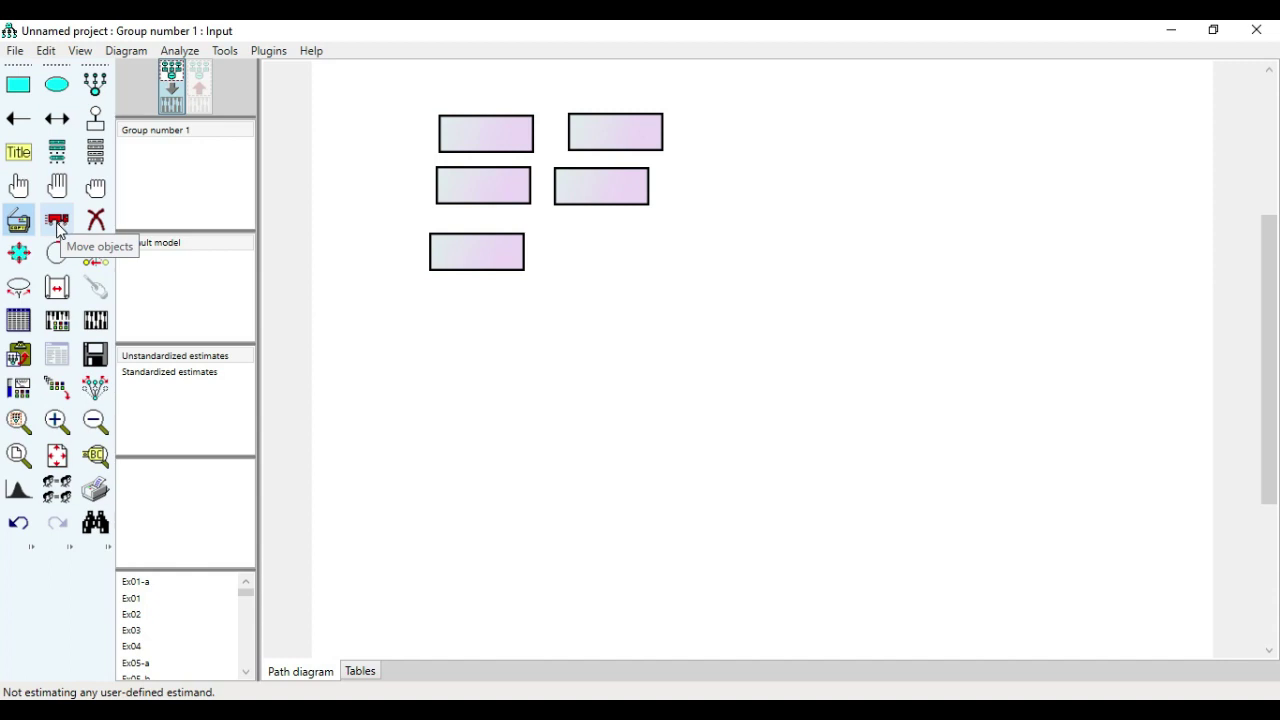
left_click(20, 188)
left_click(465, 143)
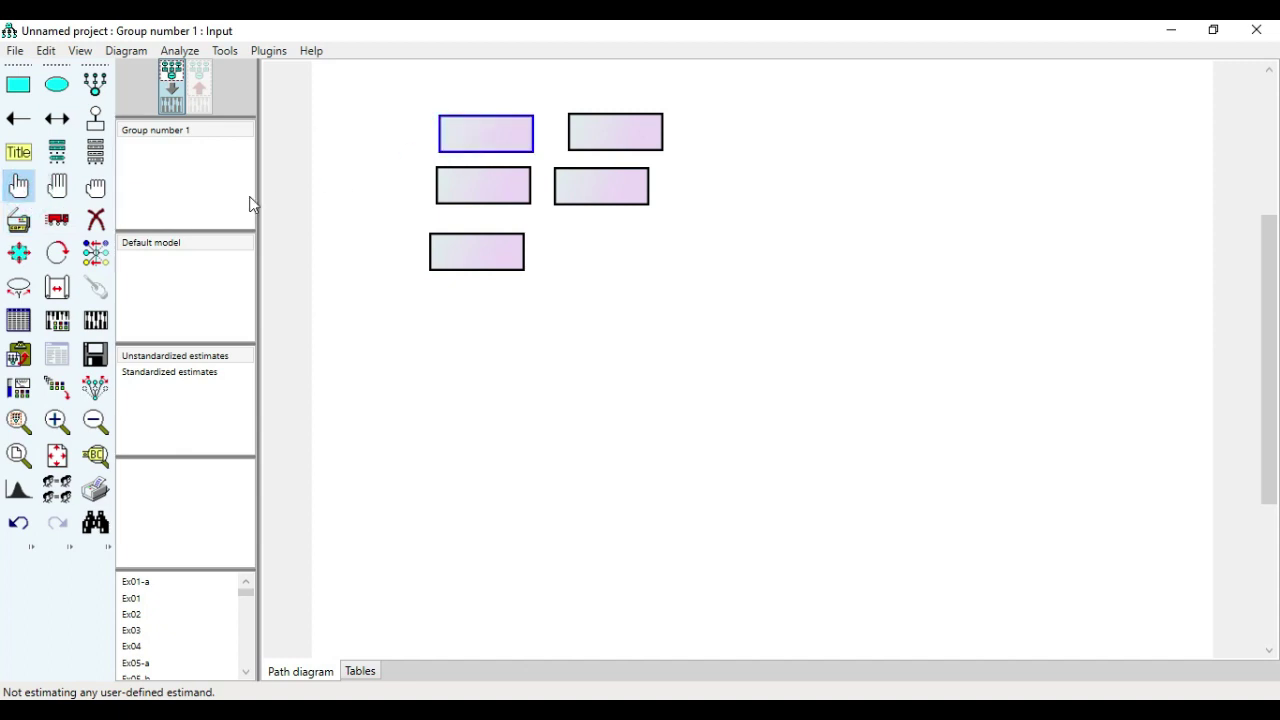
left_click(57, 220)
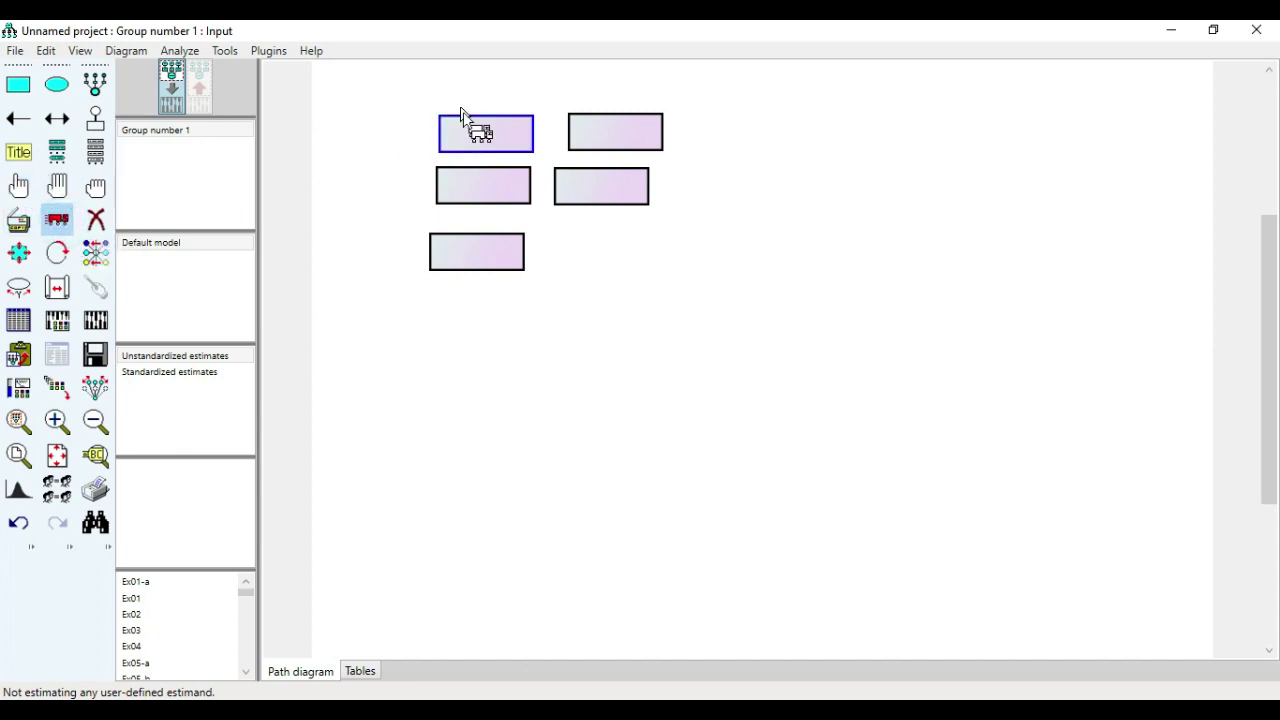
left_click_drag(474, 123, 827, 129)
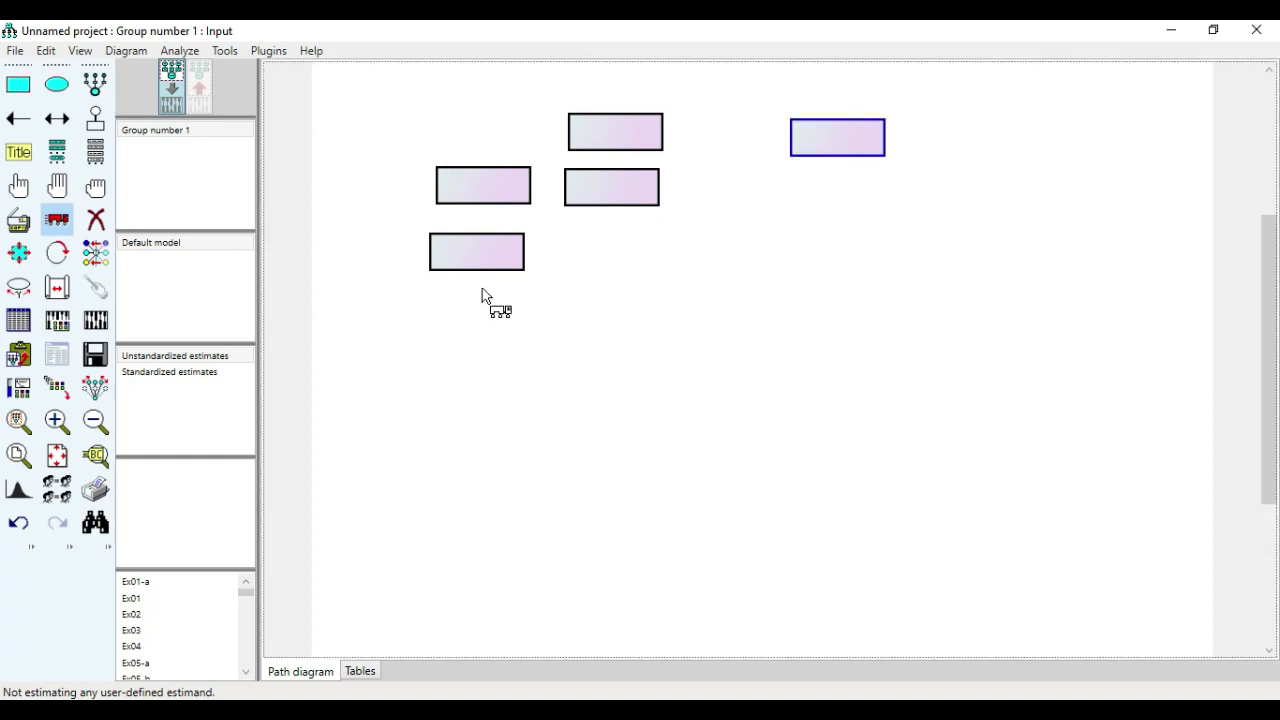
Draw two unobserved variable ovals side by side below the rectangles.
left_click(53, 92)
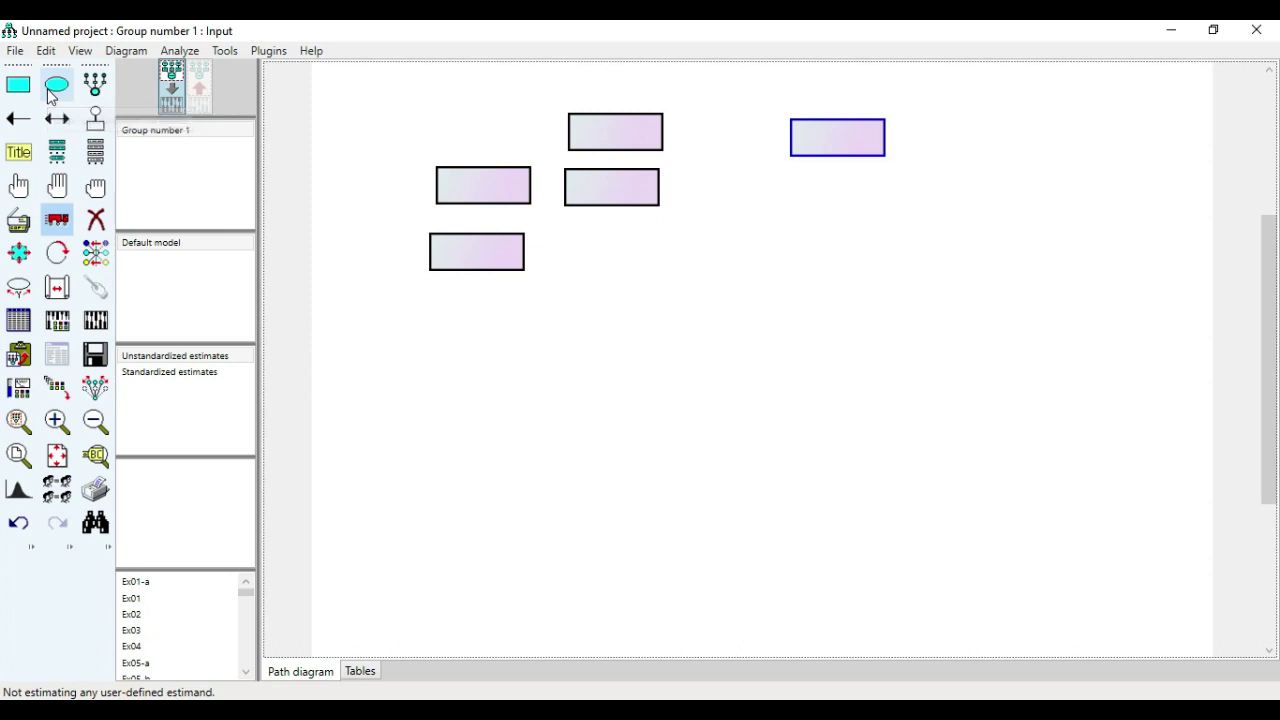
left_click_drag(578, 285, 655, 342)
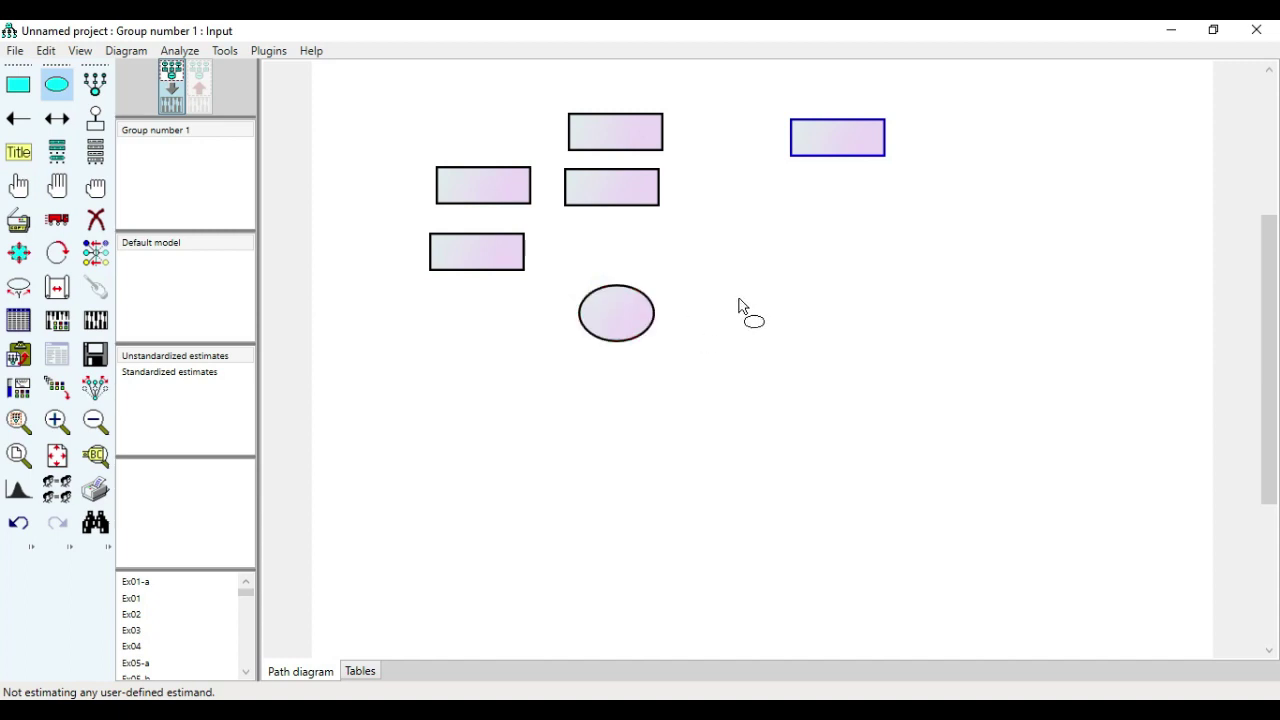
left_click_drag(728, 297, 810, 355)
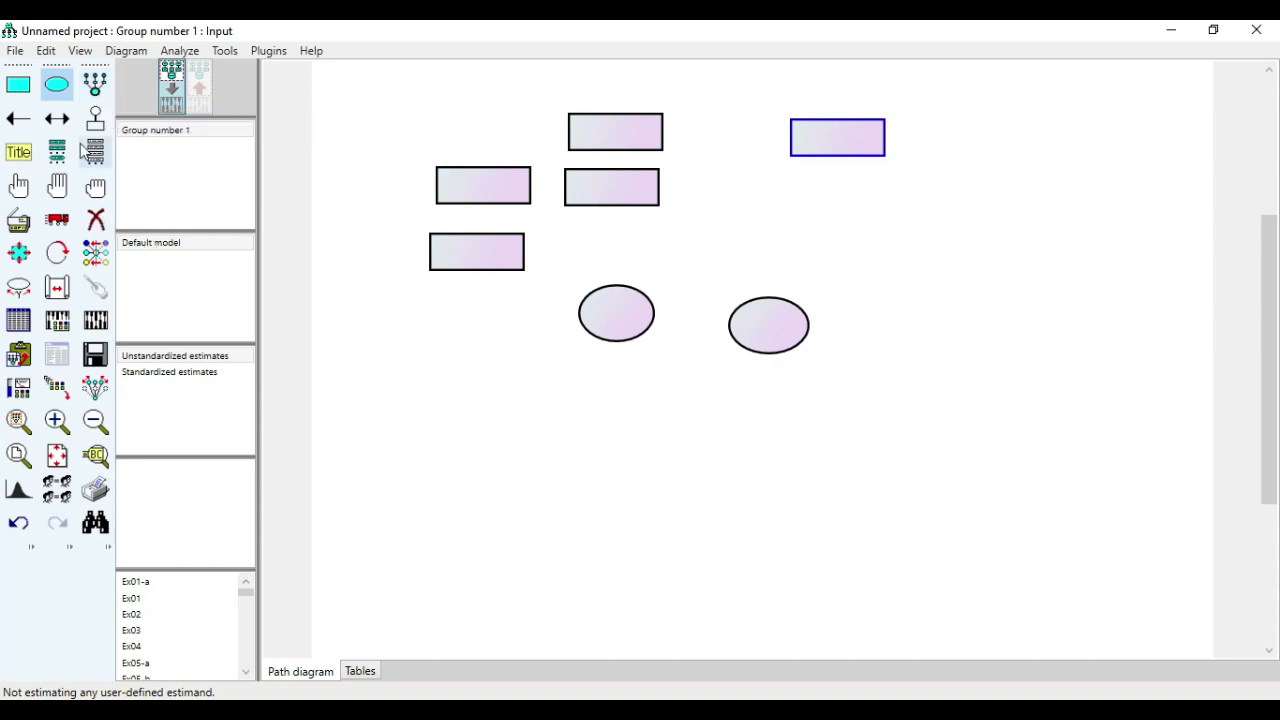
Add three indicators with error terms to the right-hand unobserved variable oval.
left_click(99, 92)
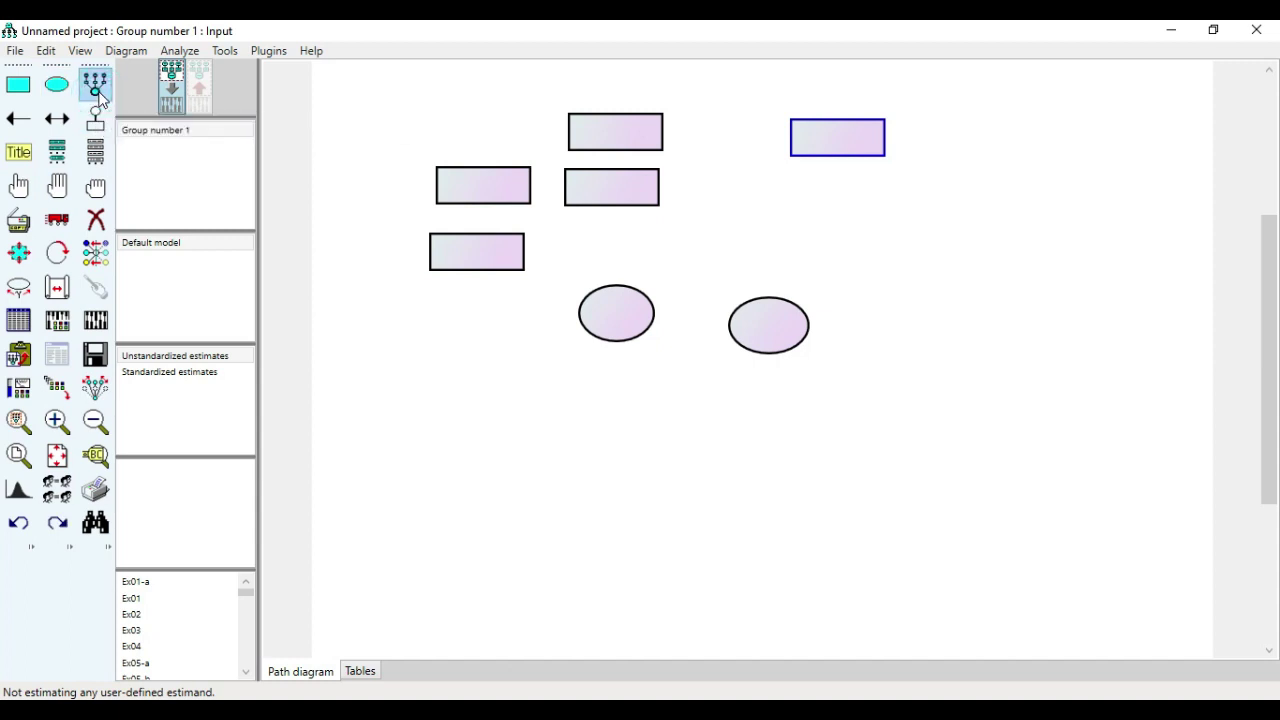
left_click(775, 297)
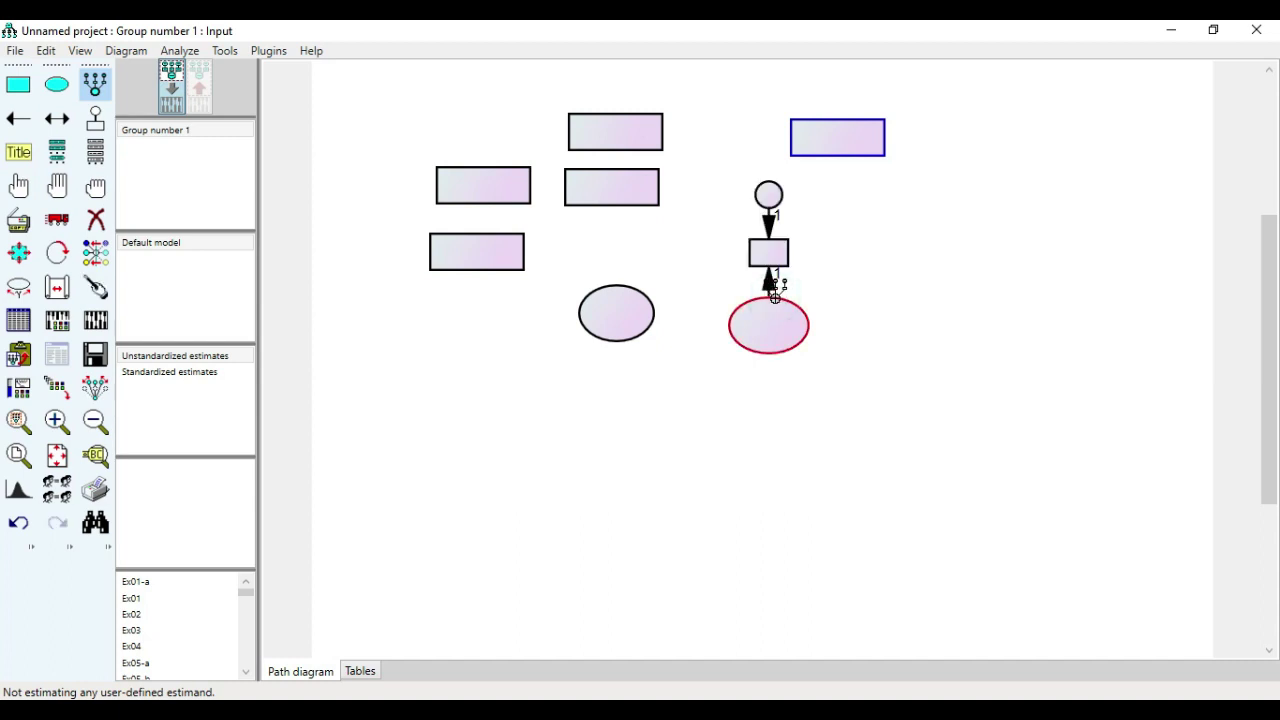
left_click(775, 297)
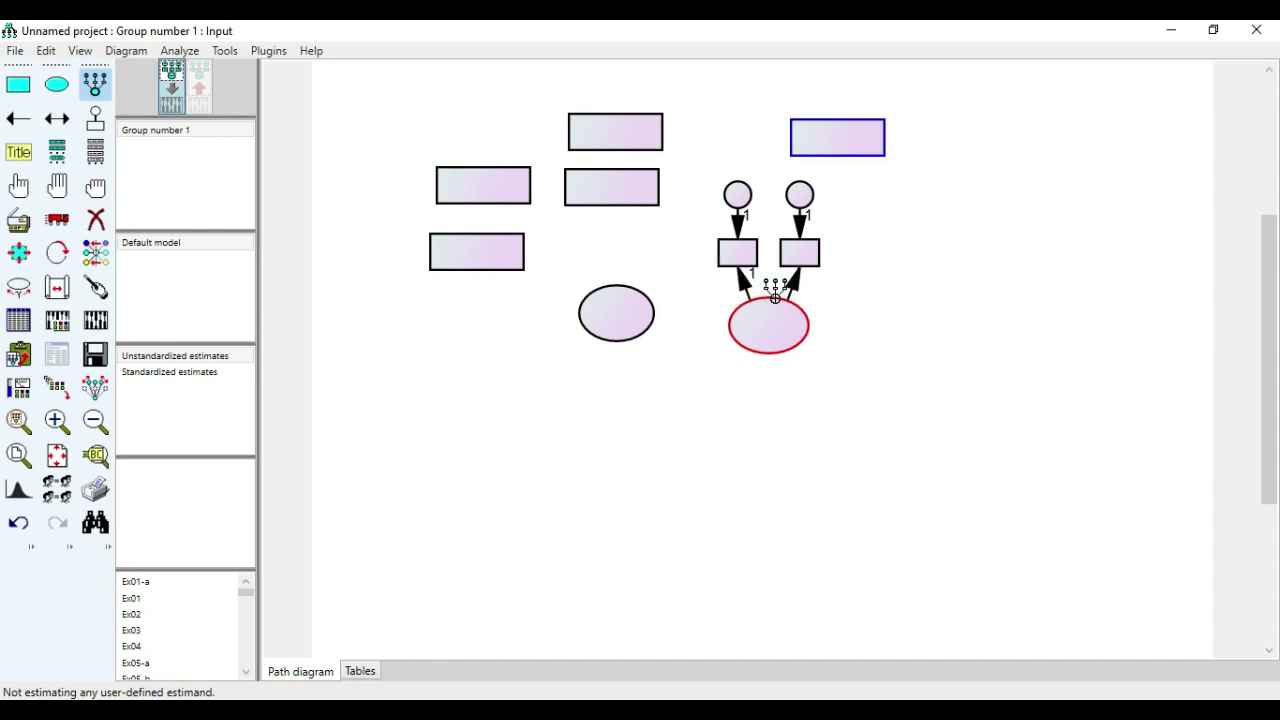
left_click(775, 297)
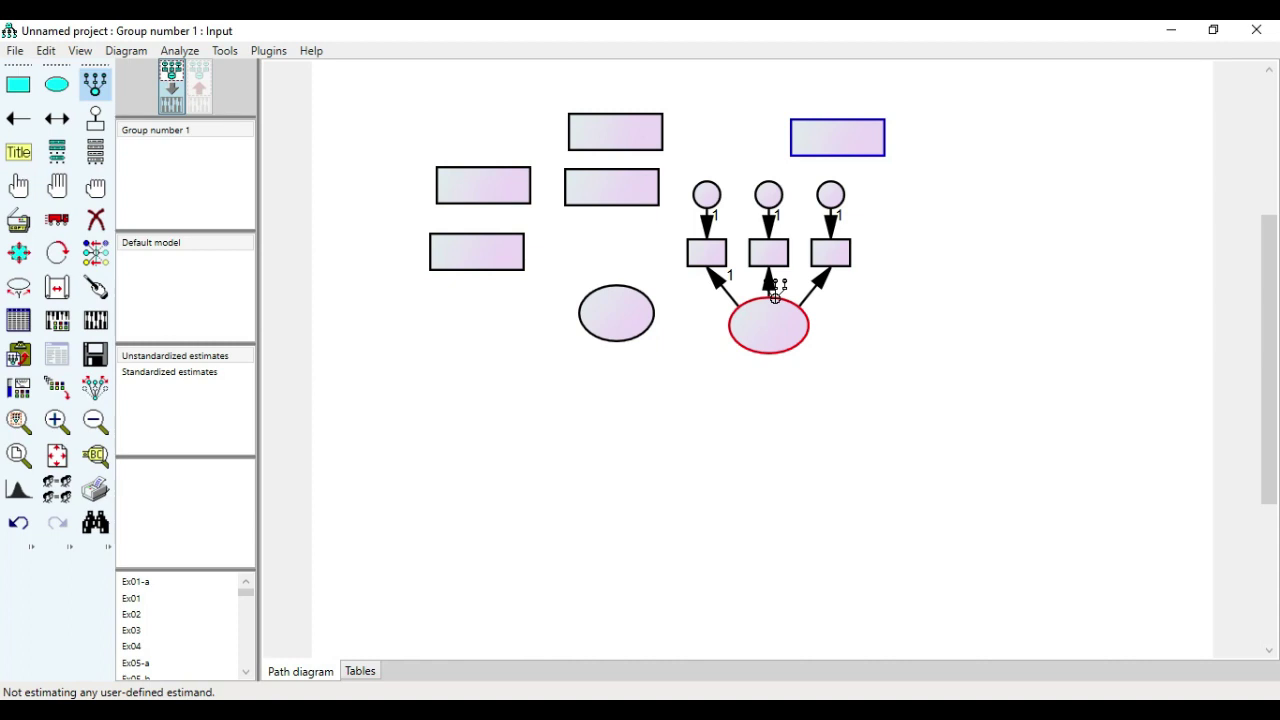
left_click(95, 88)
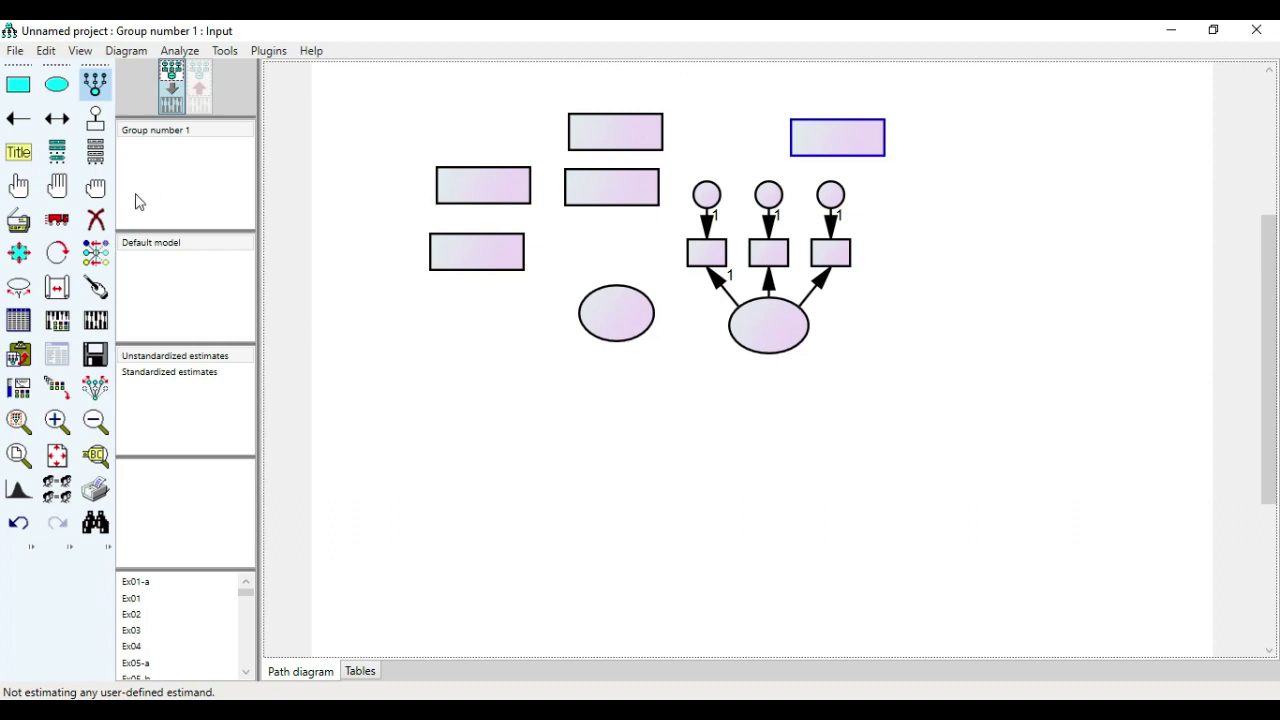
Erase every rectangle, oval, indicator and error term so the path diagram page is empty.
left_click(57, 186)
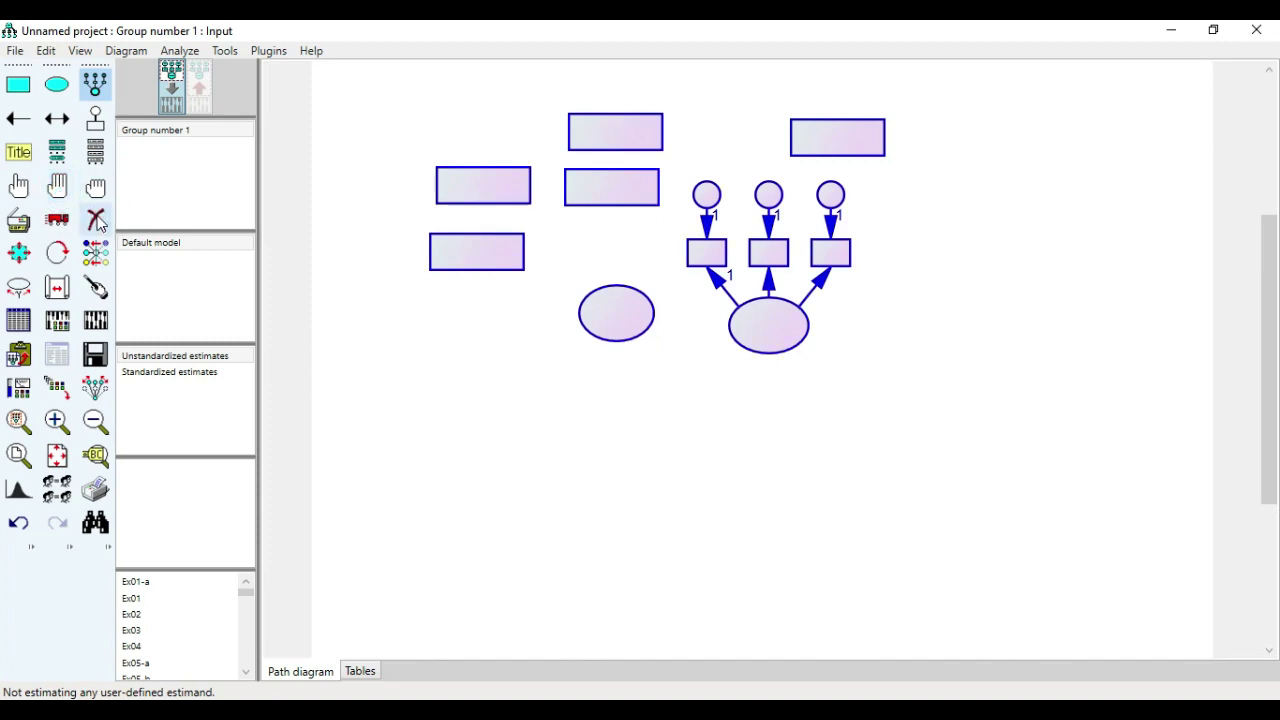
left_click(95, 219)
left_click(488, 182)
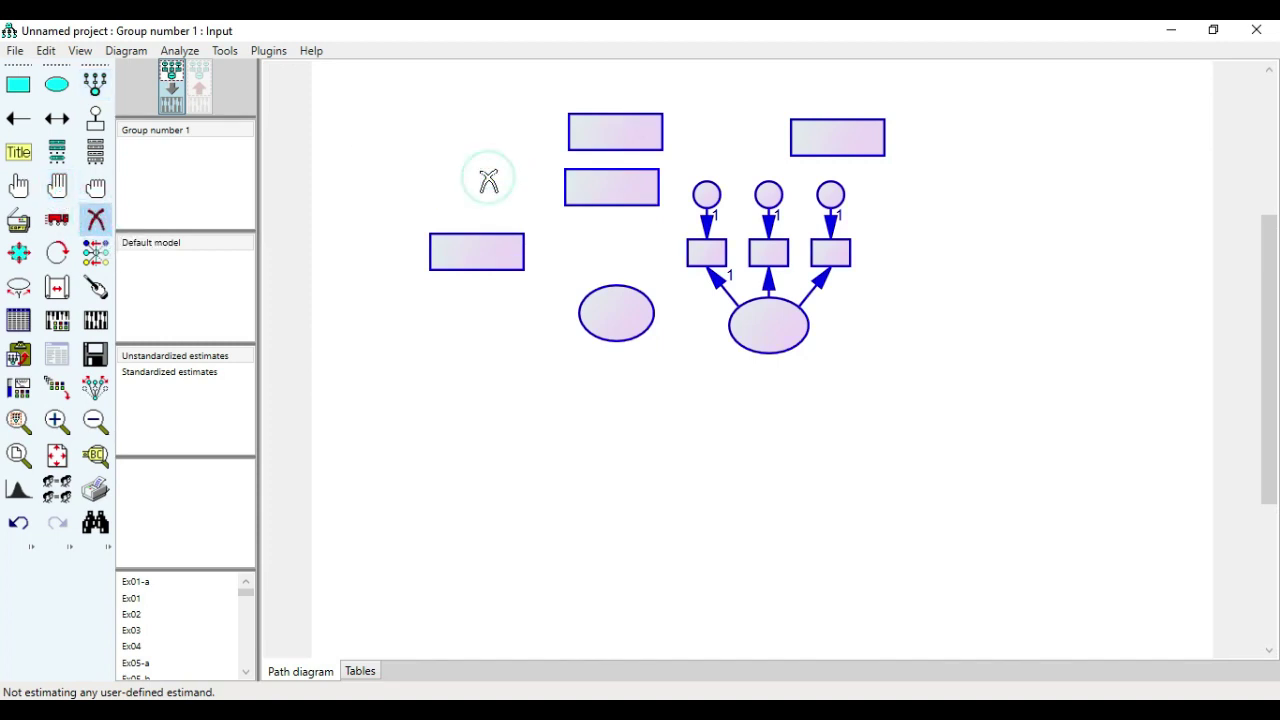
left_click(627, 124)
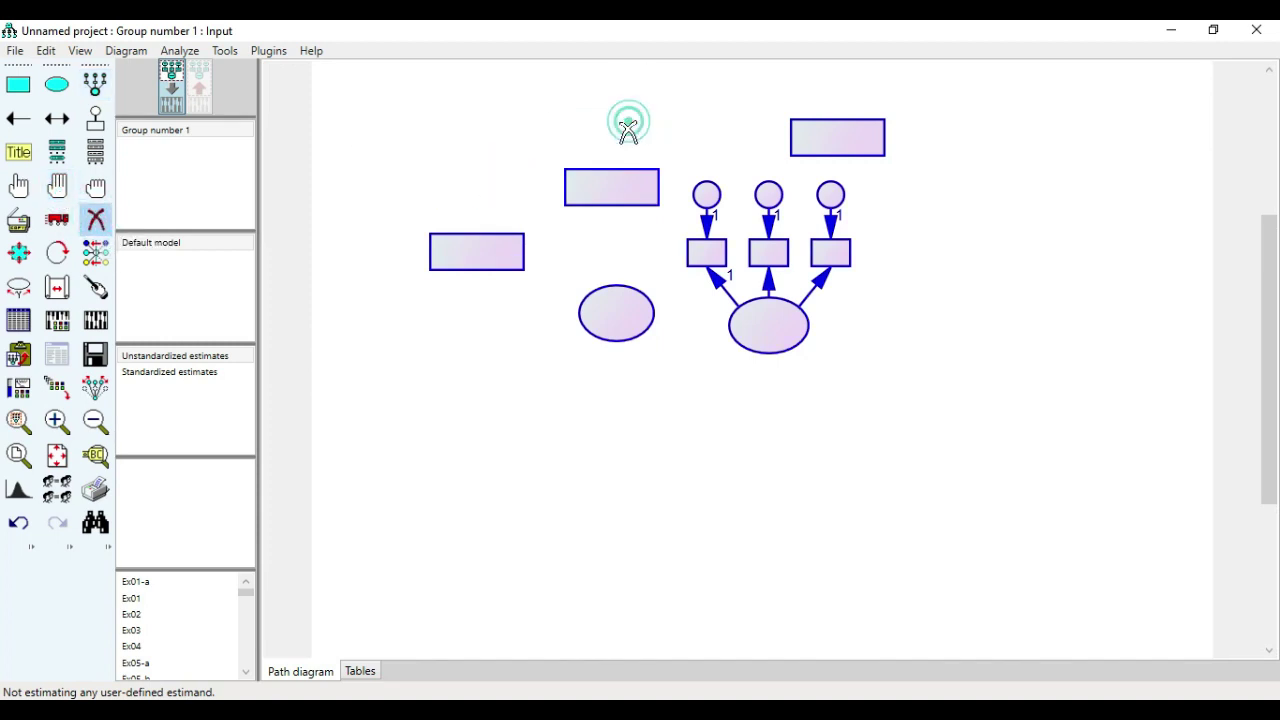
left_click(640, 186)
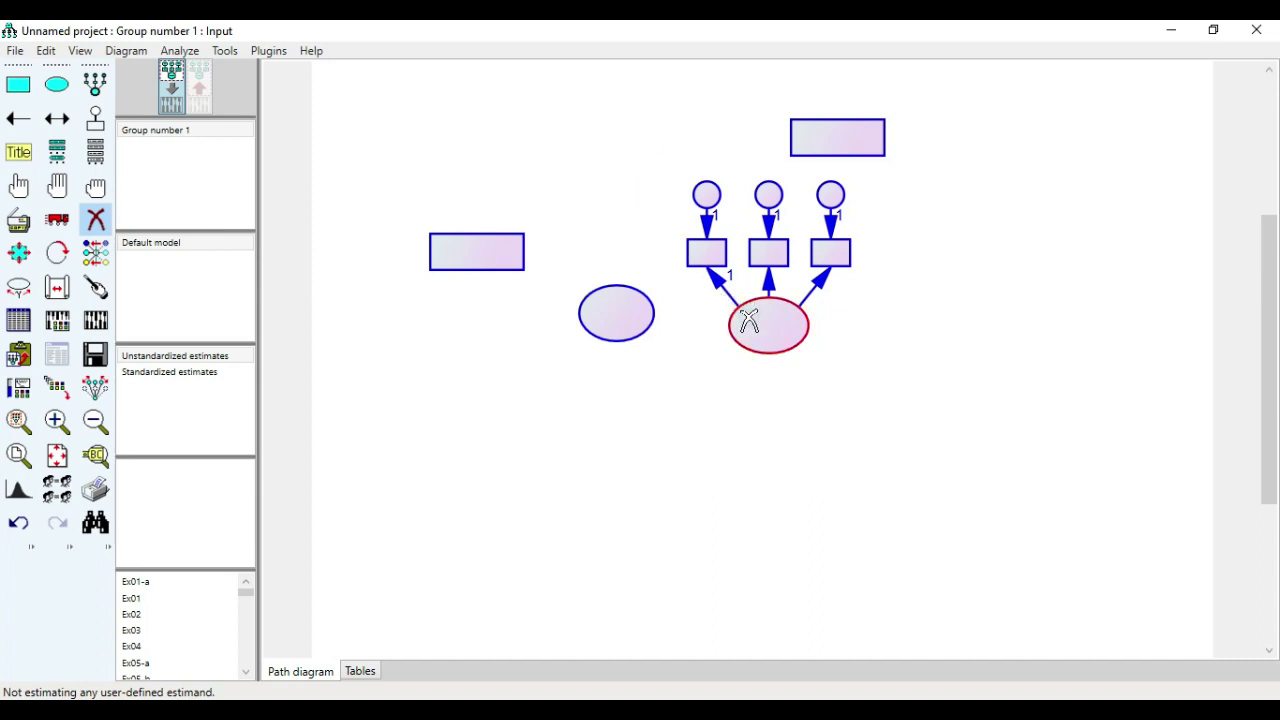
left_click(746, 323)
left_click(636, 314)
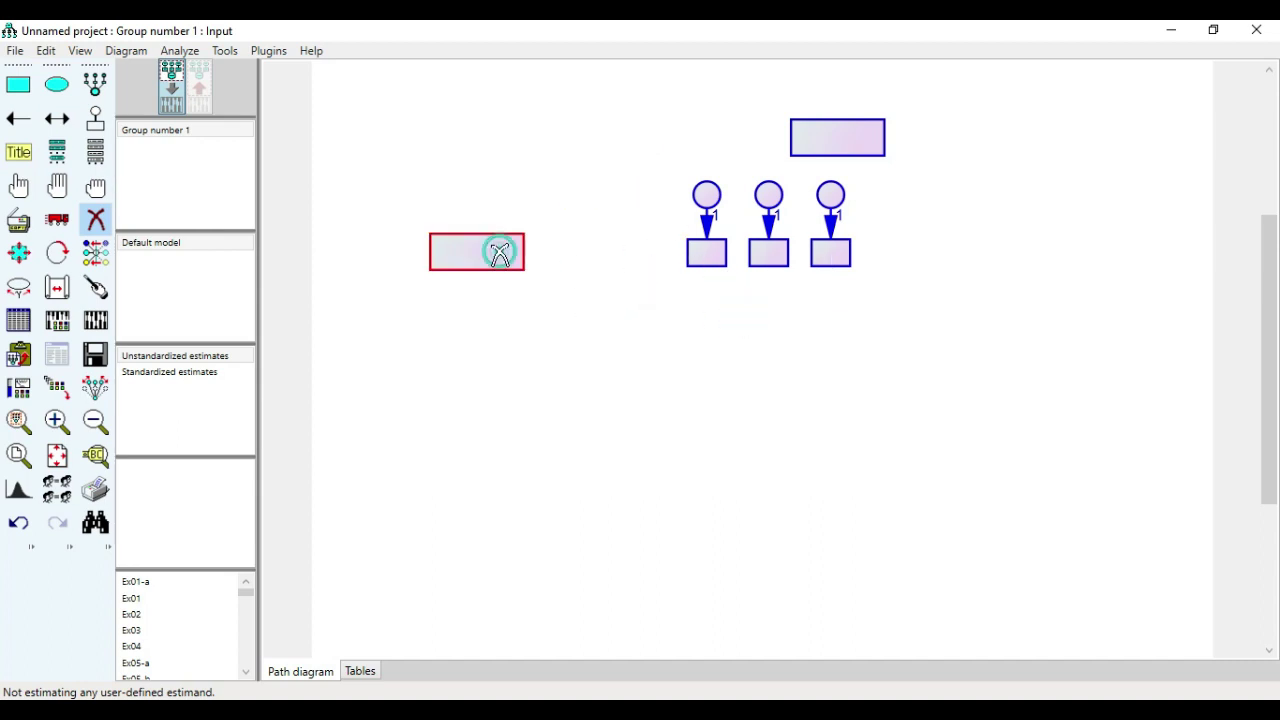
left_click(497, 262)
left_click(714, 252)
left_click(709, 199)
left_click(766, 220)
left_click(768, 252)
left_click(769, 197)
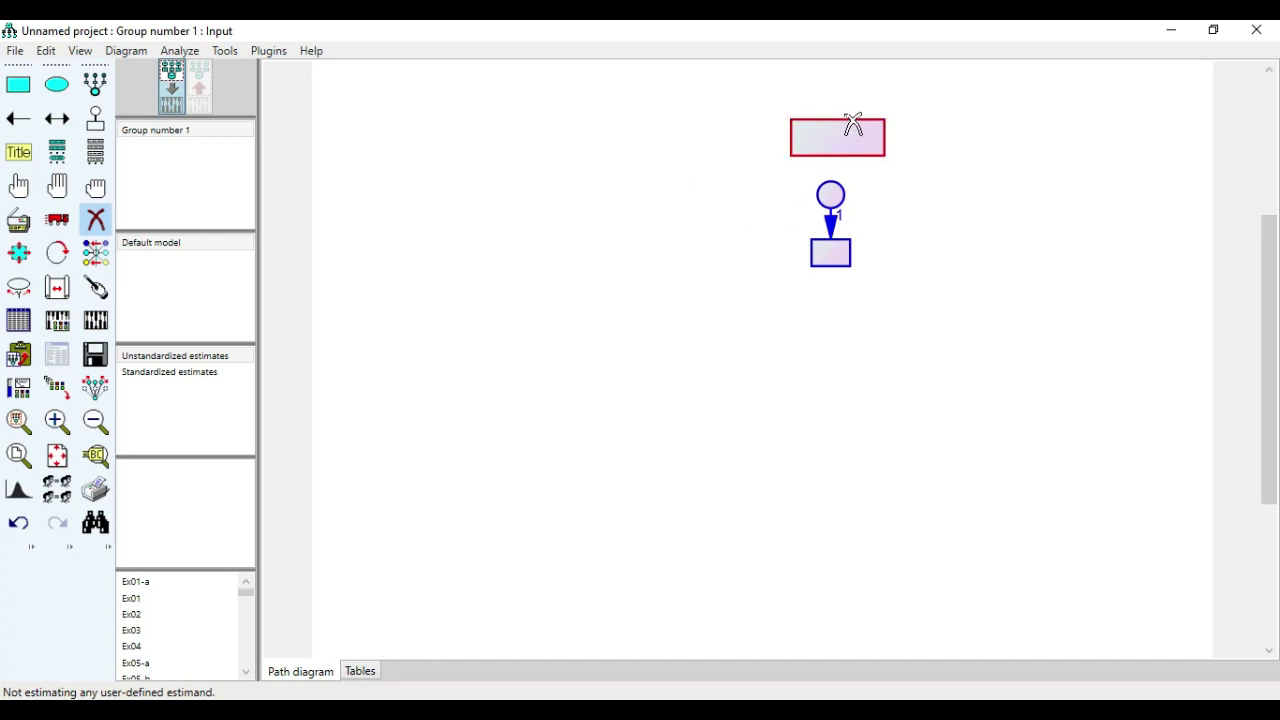
left_click(850, 128)
left_click(829, 248)
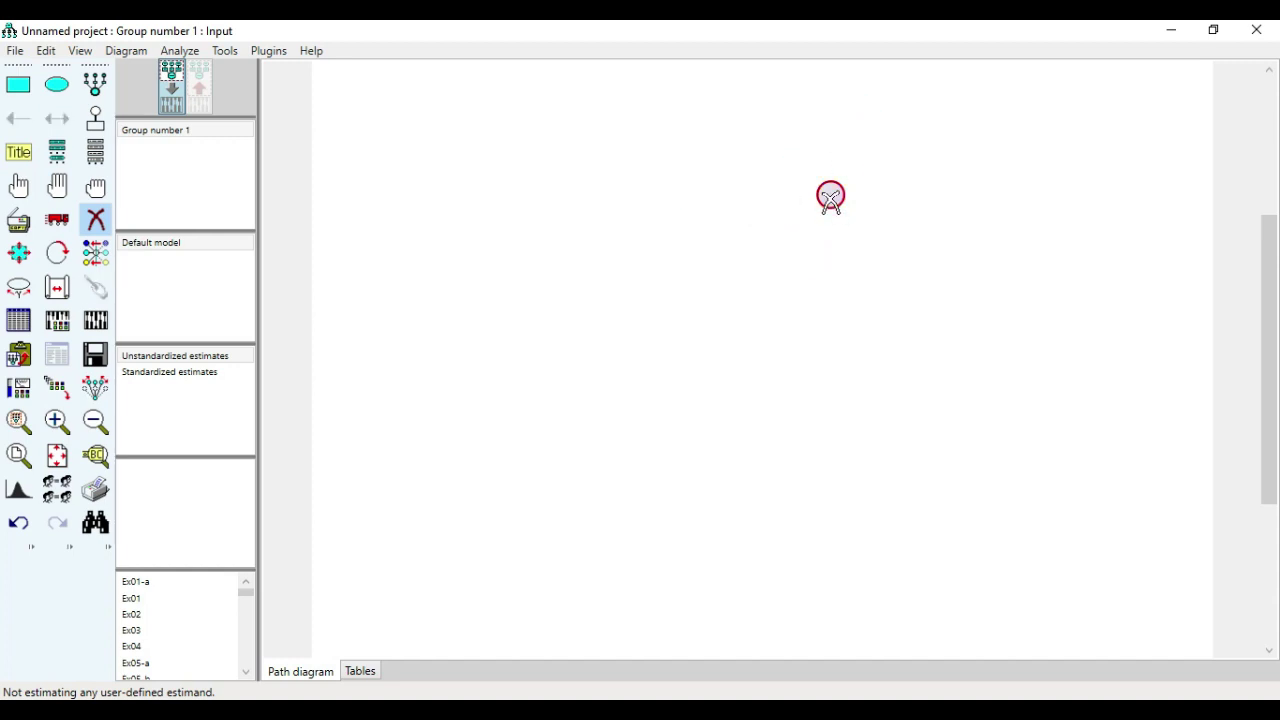
left_click(830, 195)
Draw a latent variable oval near the top of the page and attach six indicators with error terms.
left_click(57, 88)
left_click_drag(546, 182, 646, 241)
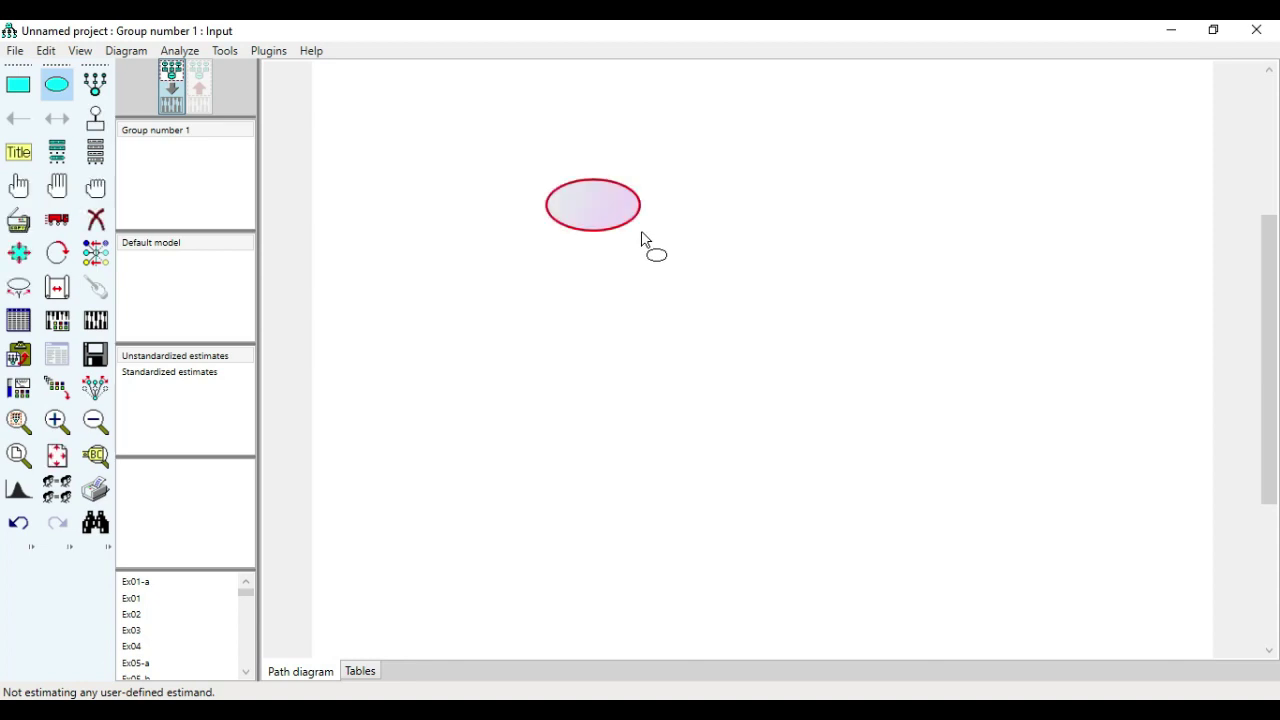
left_click(95, 84)
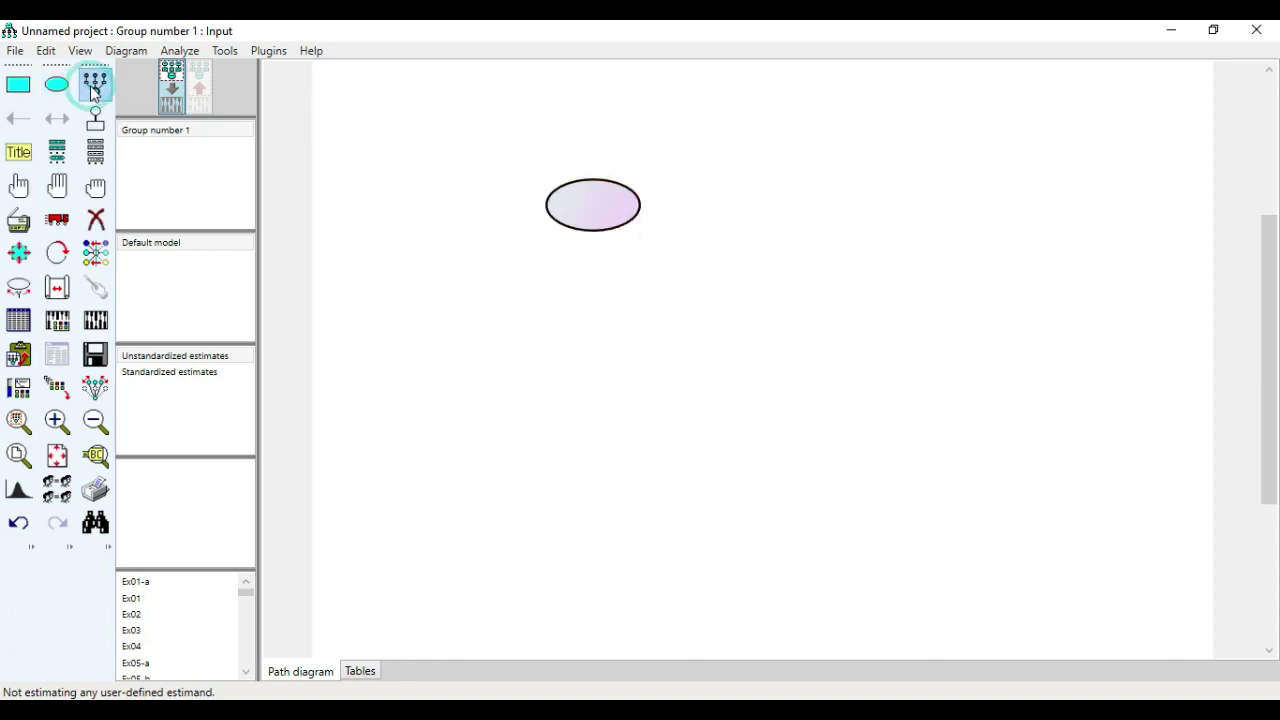
left_click(617, 190)
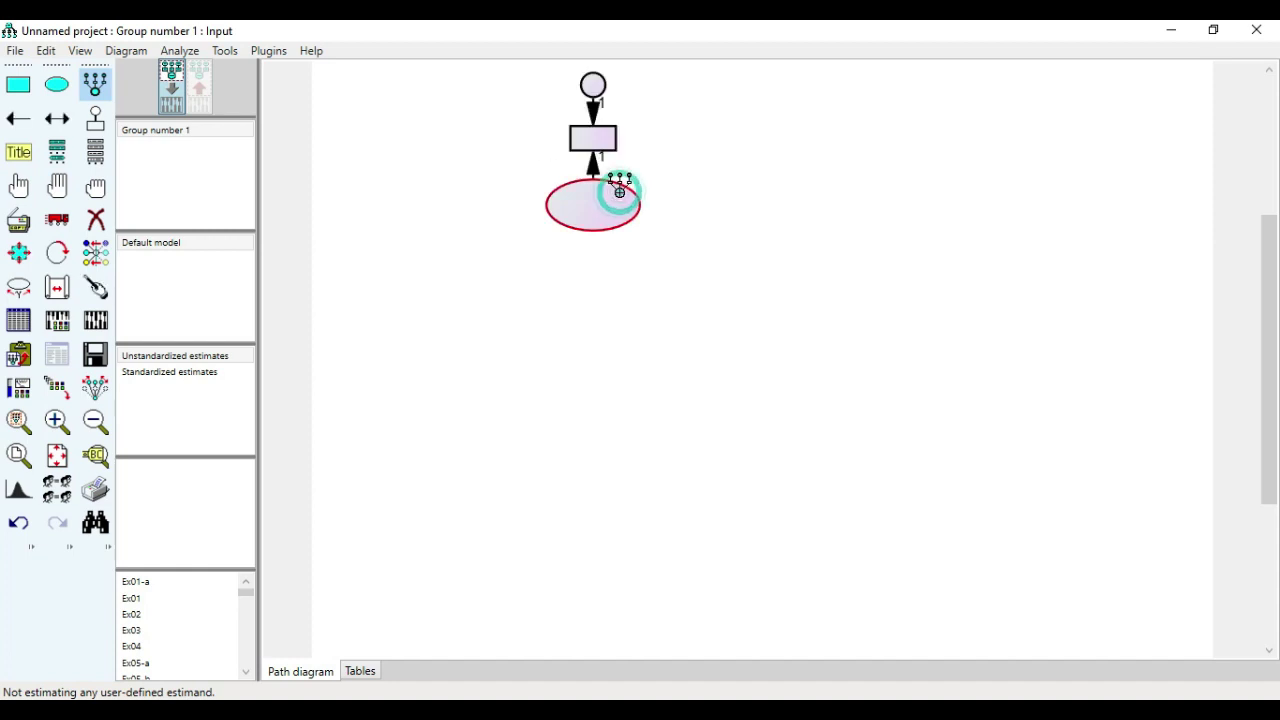
left_click(618, 190)
left_click(618, 190)
left_click(619, 191)
left_click(619, 192)
left_click(619, 191)
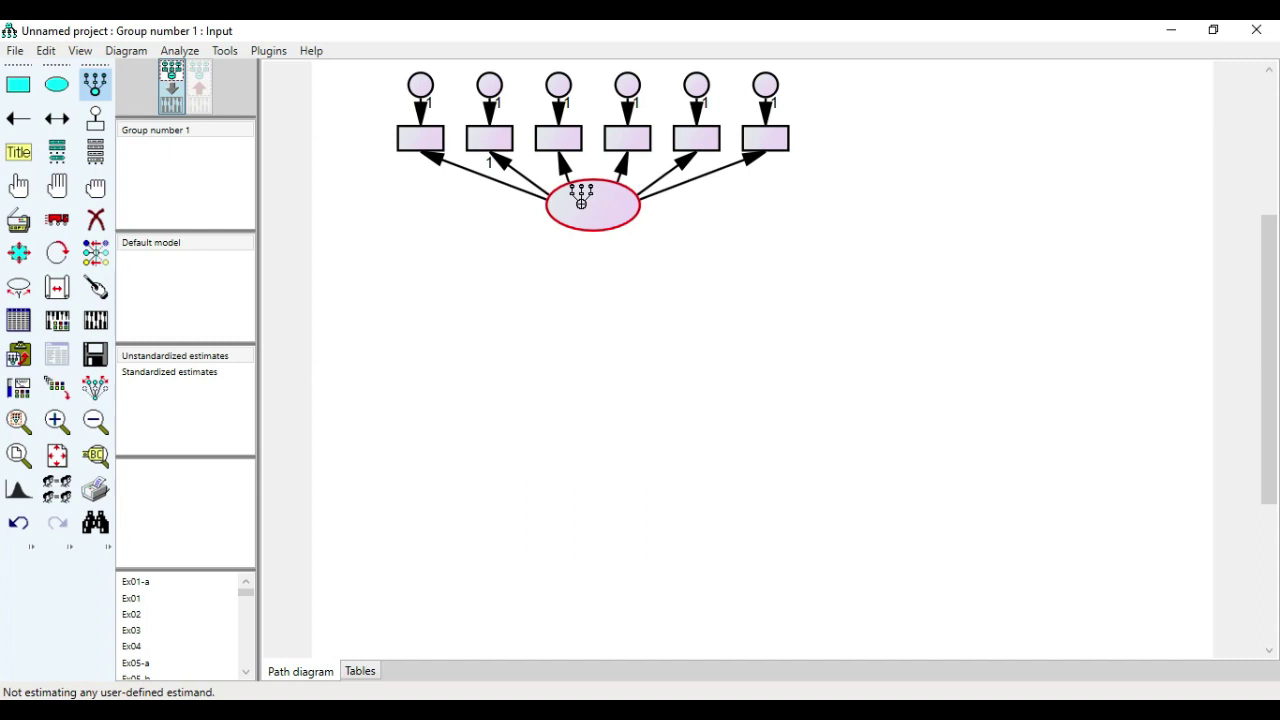
Draw a second latent variable oval below and right of the first, and attach six indicators with error terms.
left_click(57, 84)
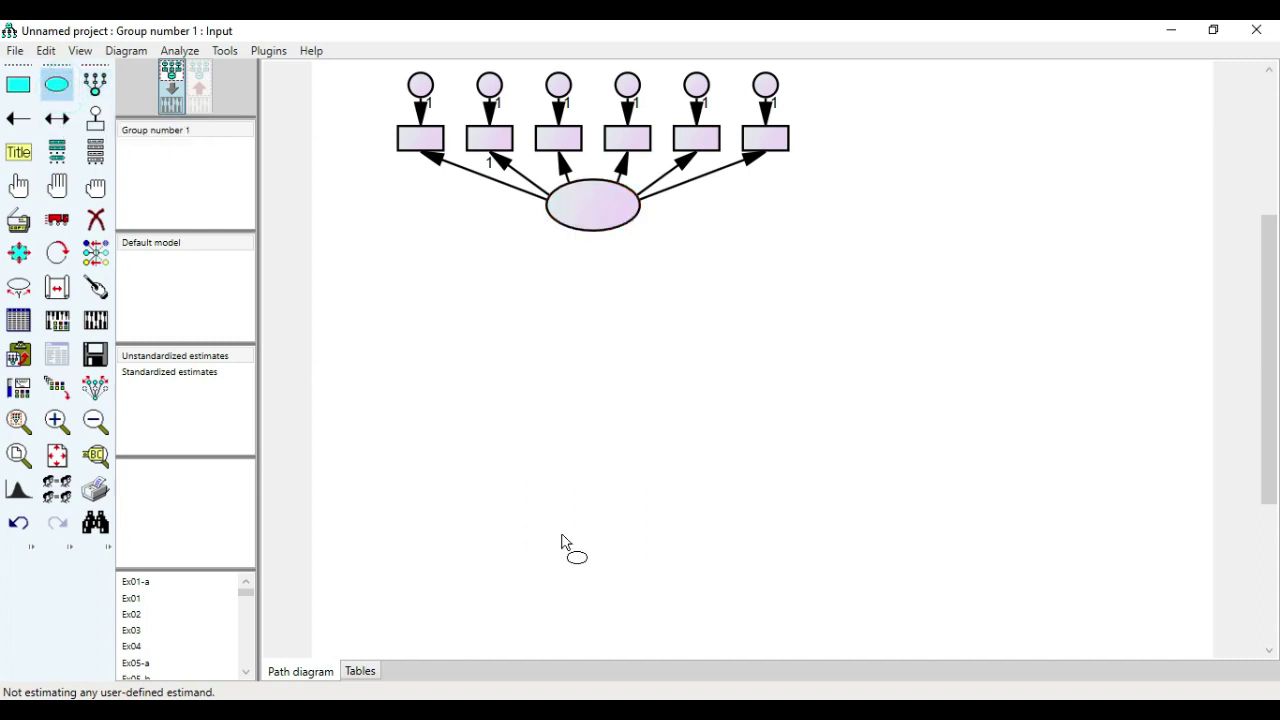
left_click_drag(627, 320, 737, 380)
left_click(95, 86)
left_click(706, 330)
left_click(706, 330)
left_click(706, 330)
left_click(706, 330)
left_click(706, 330)
left_click(706, 330)
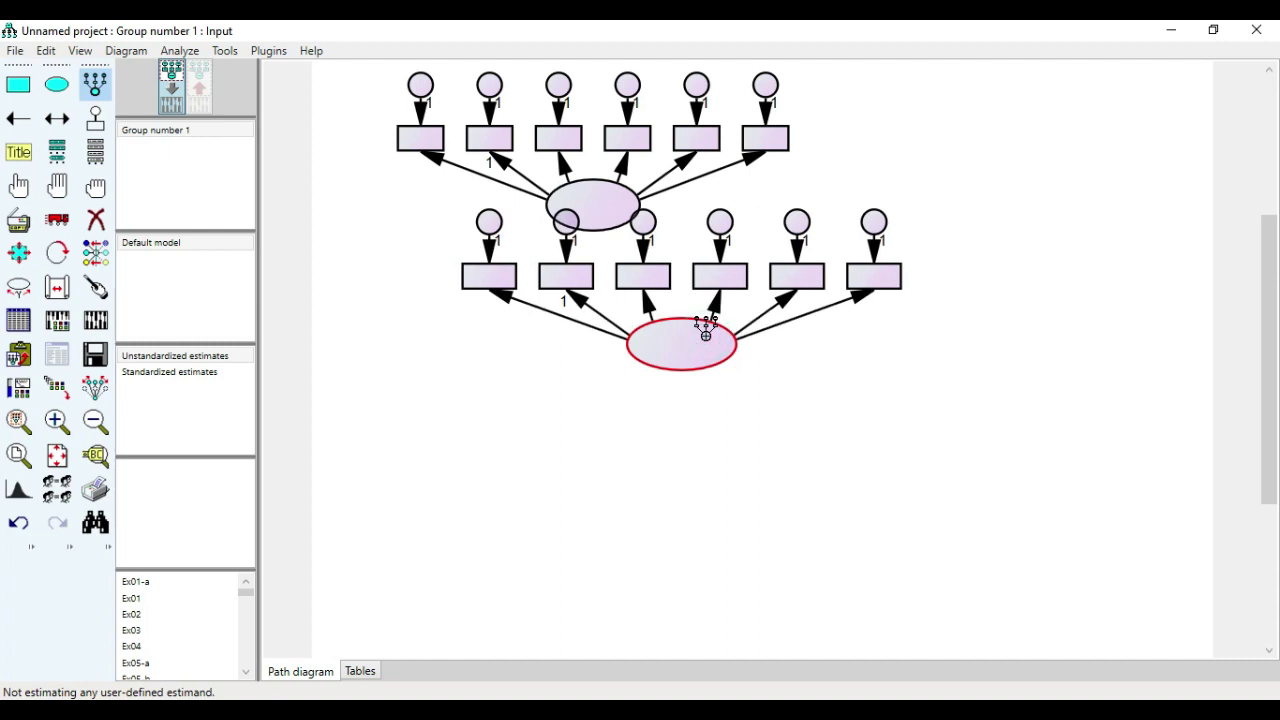
Select the second latent variable and rotate its indicators to the oval's right-hand side.
left_click(22, 187)
left_click(670, 350)
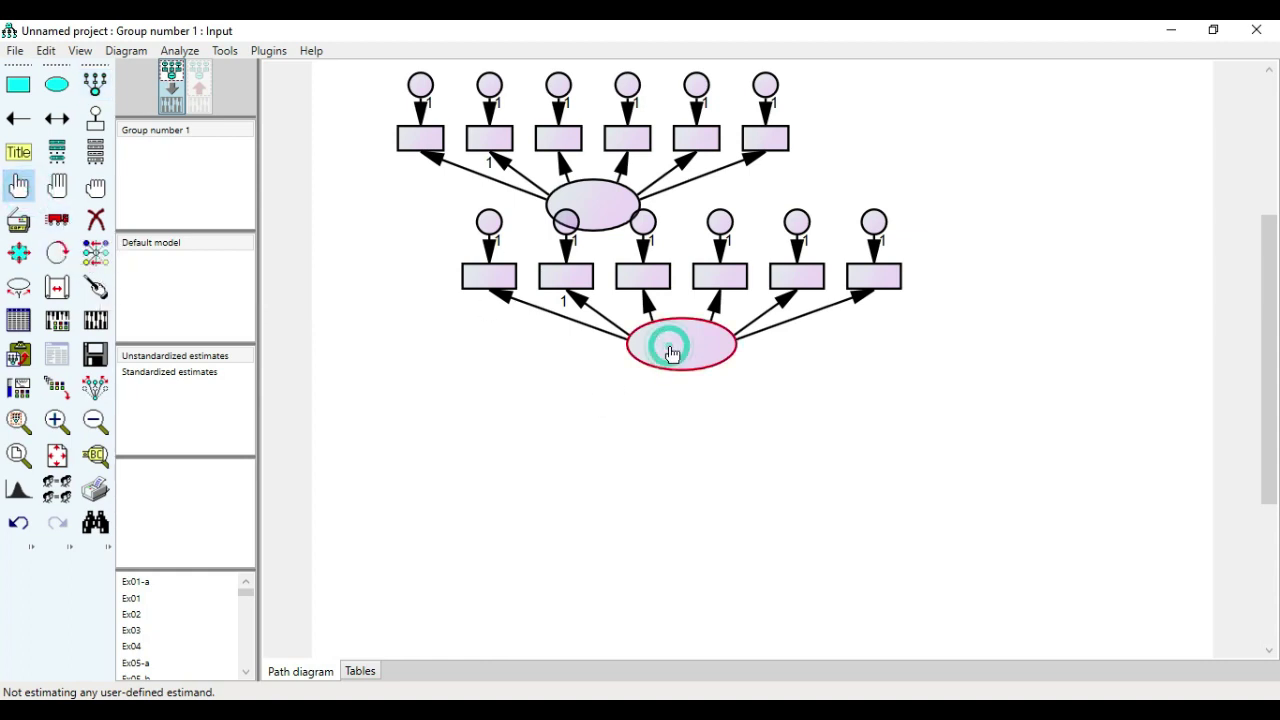
left_click(57, 255)
left_click(660, 347)
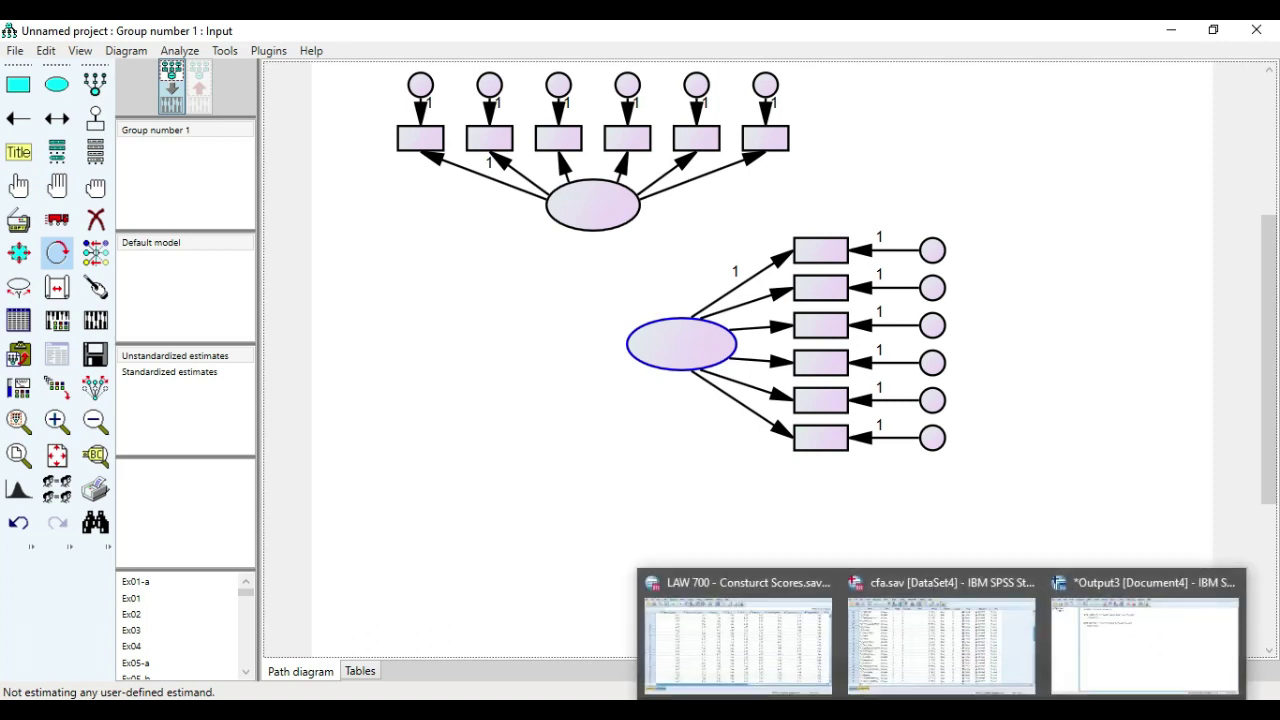
Check the factor items in the cfa.sav variable list in SPSS Statistics, then add a seventh indicator to the second latent variable in Amos.
left_click(924, 672)
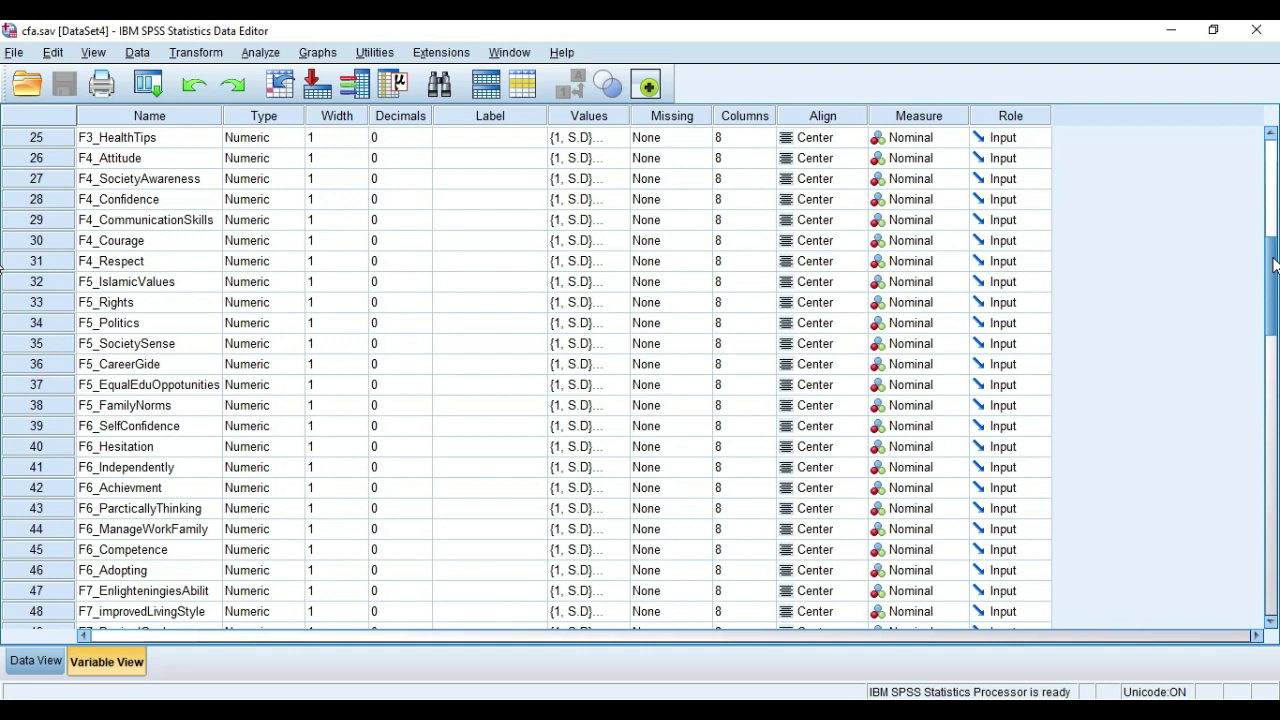
mouse_move(1273, 265)
left_mouse_down()
mouse_move(1275, 195)
mouse_move(1275, 313)
mouse_move(1273, 262)
left_mouse_up()
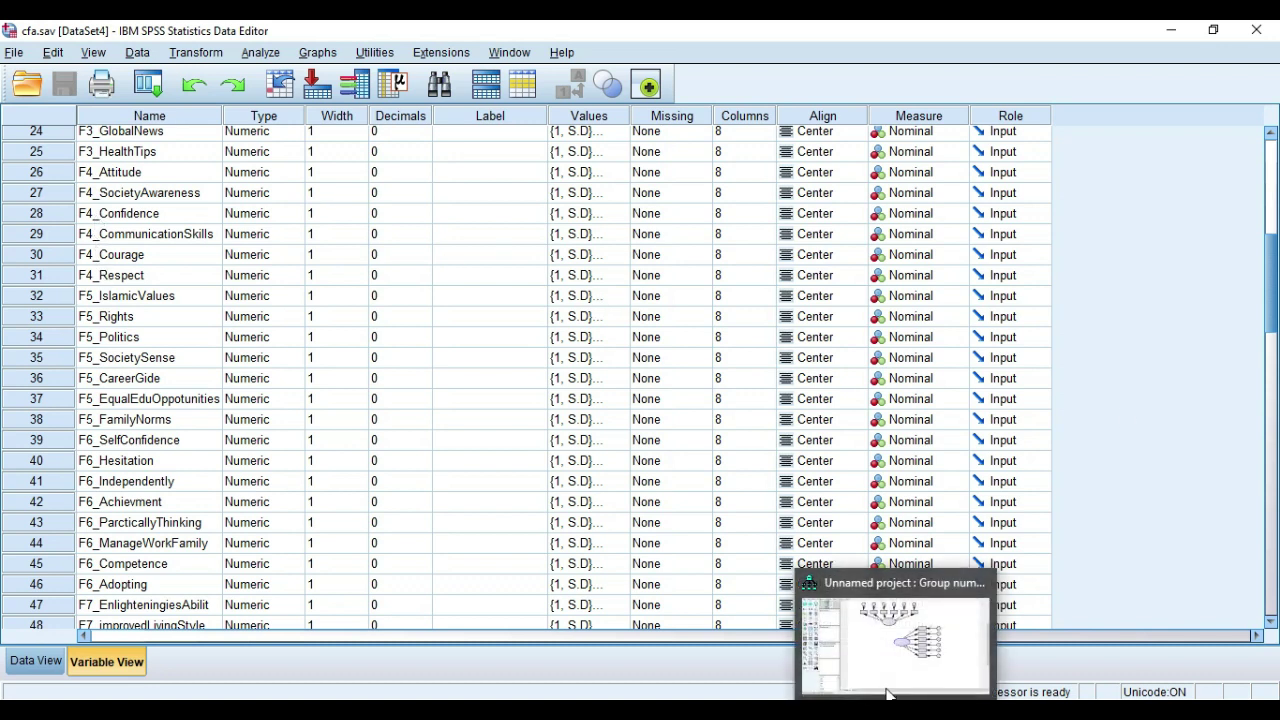
left_click(888, 690)
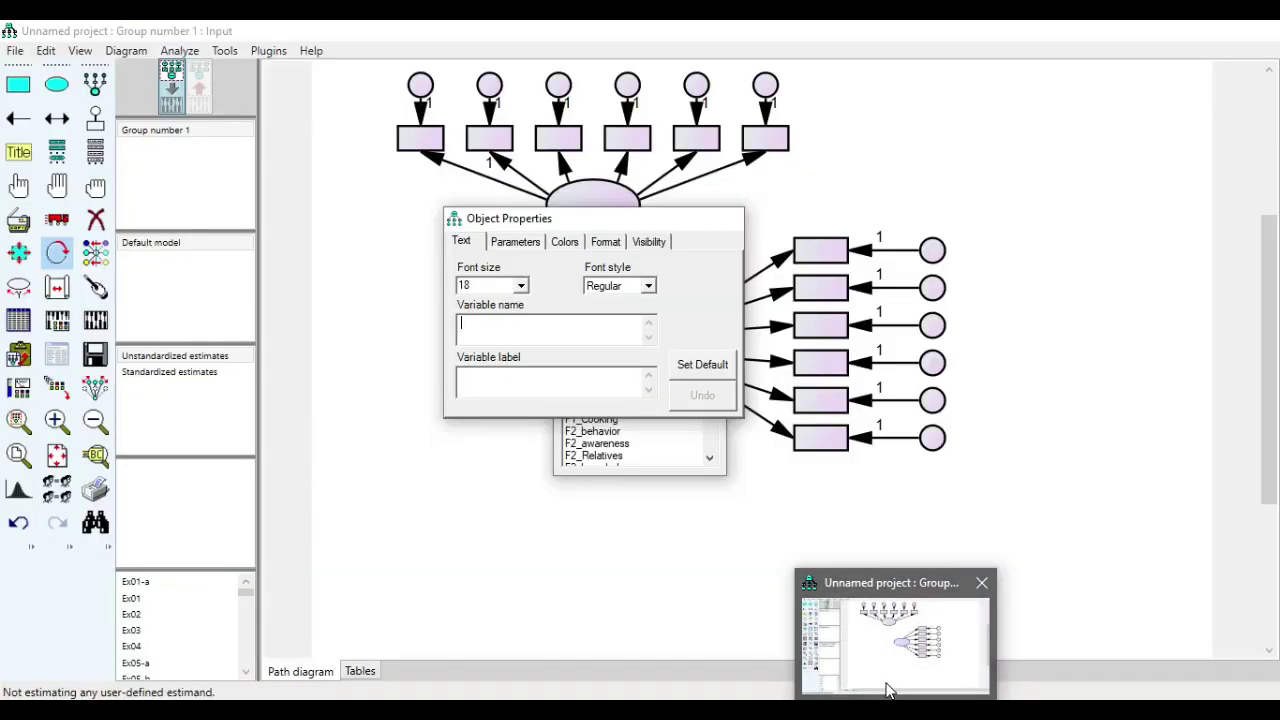
left_click(726, 424)
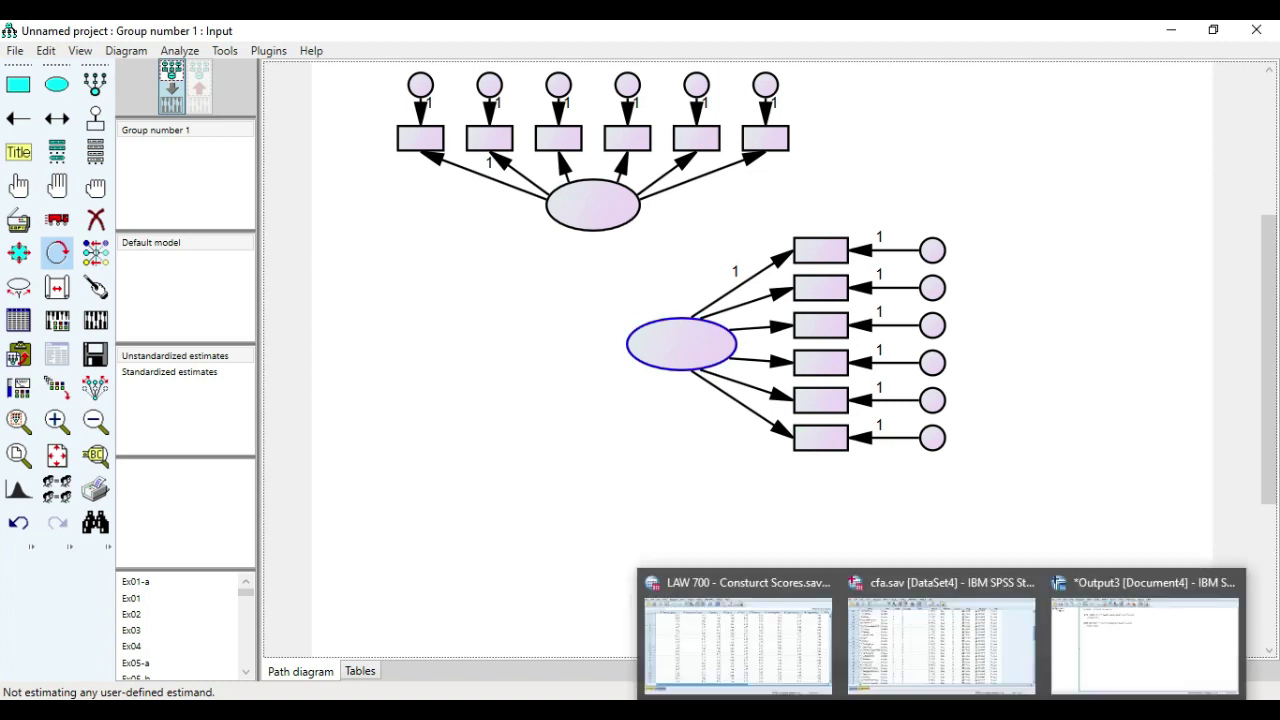
left_click(946, 646)
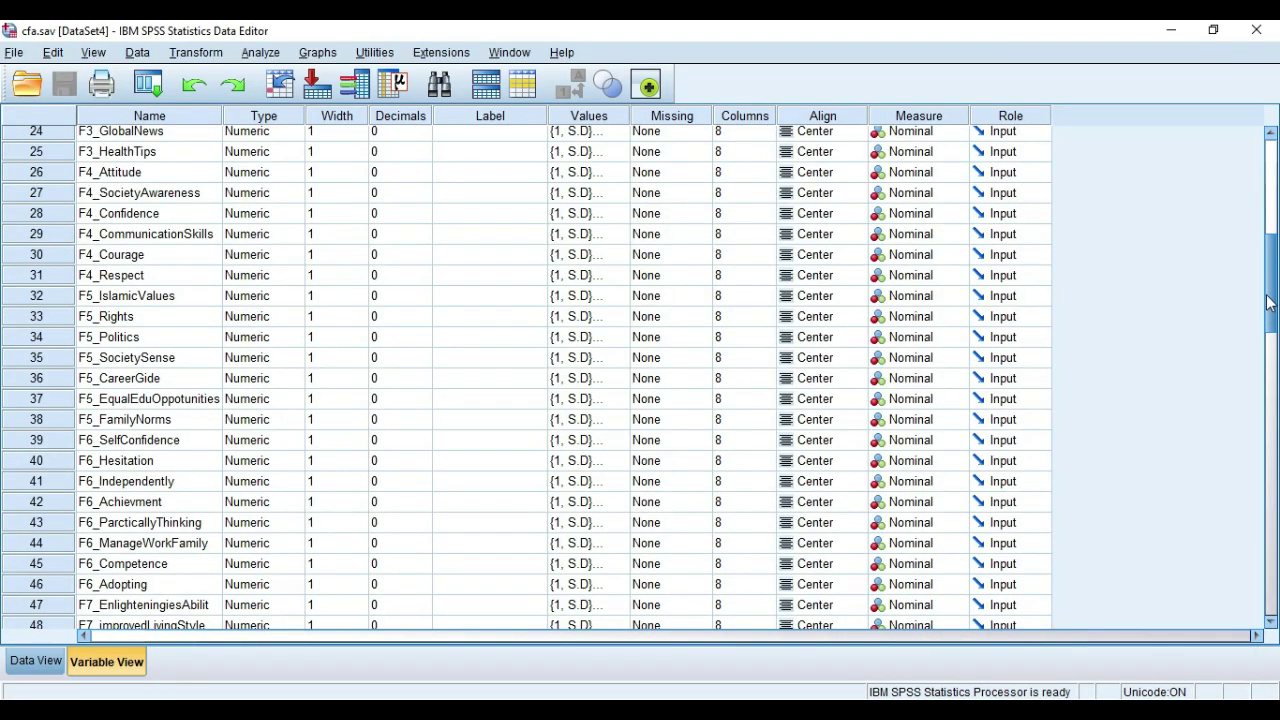
left_click_drag(1273, 303, 1273, 316)
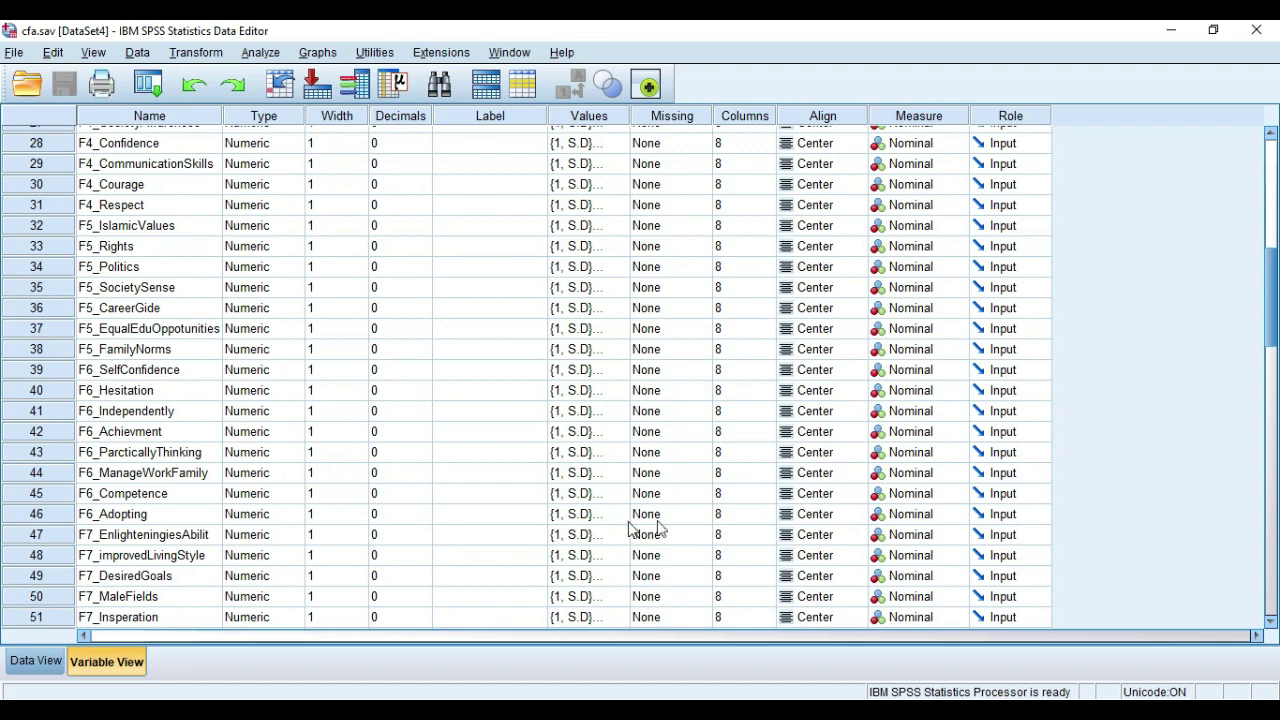
key("alt+Tab")
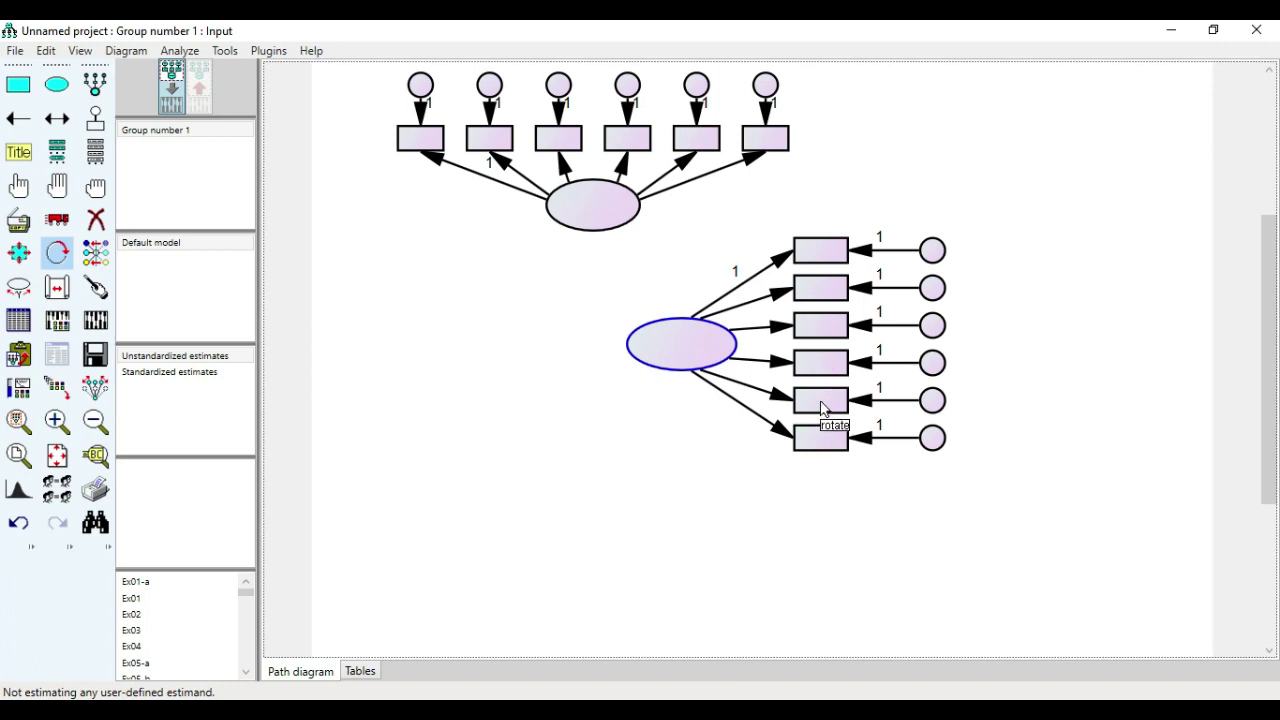
left_click(96, 90)
left_click(680, 344)
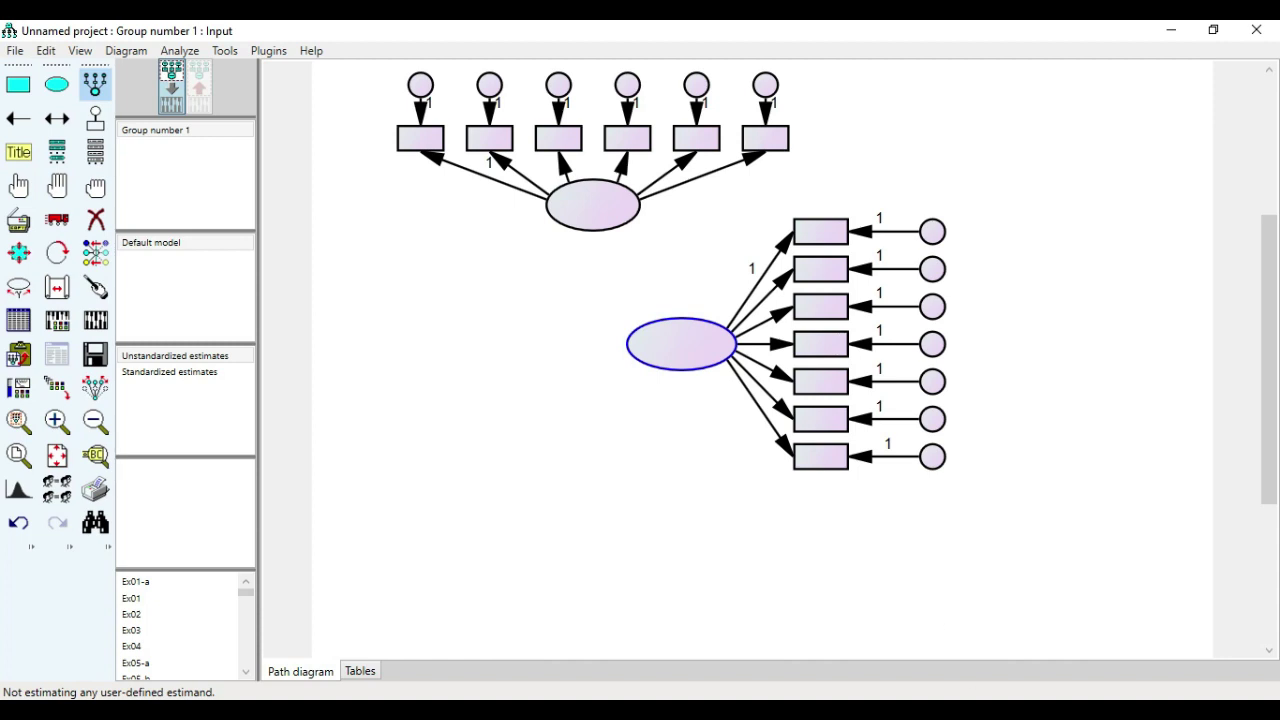
Review the F3 items in cfa.sav in SPSS Statistics, then draw a third latent variable oval below and left of the others in Amos.
left_click(949, 662)
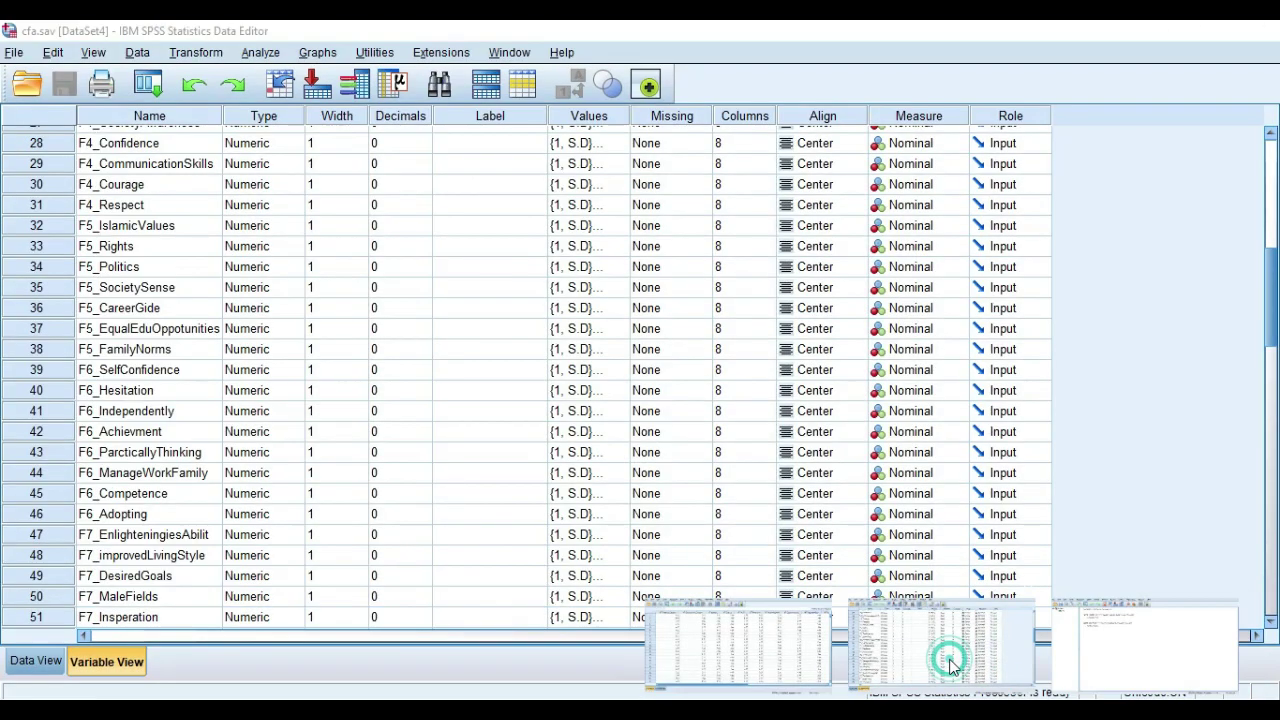
mouse_move(1273, 306)
left_mouse_down()
mouse_move(1275, 330)
mouse_move(1274, 295)
left_mouse_up()
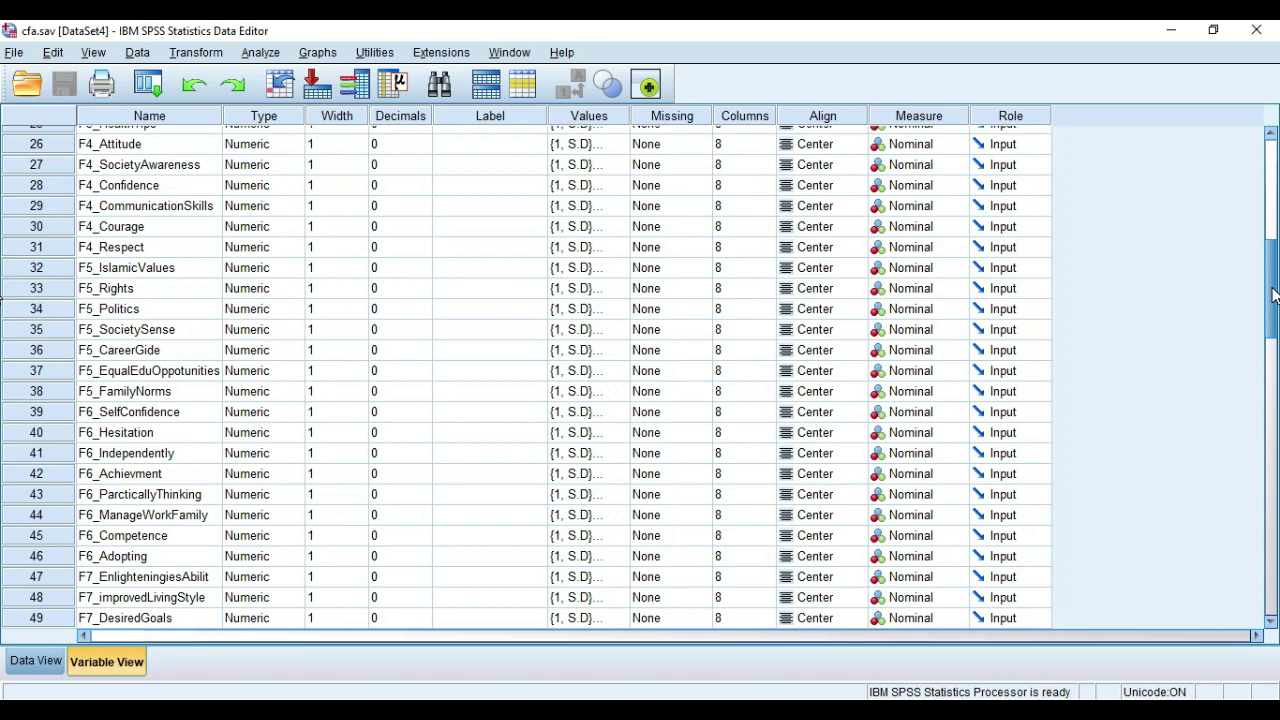
left_click_drag(1274, 295, 1274, 265)
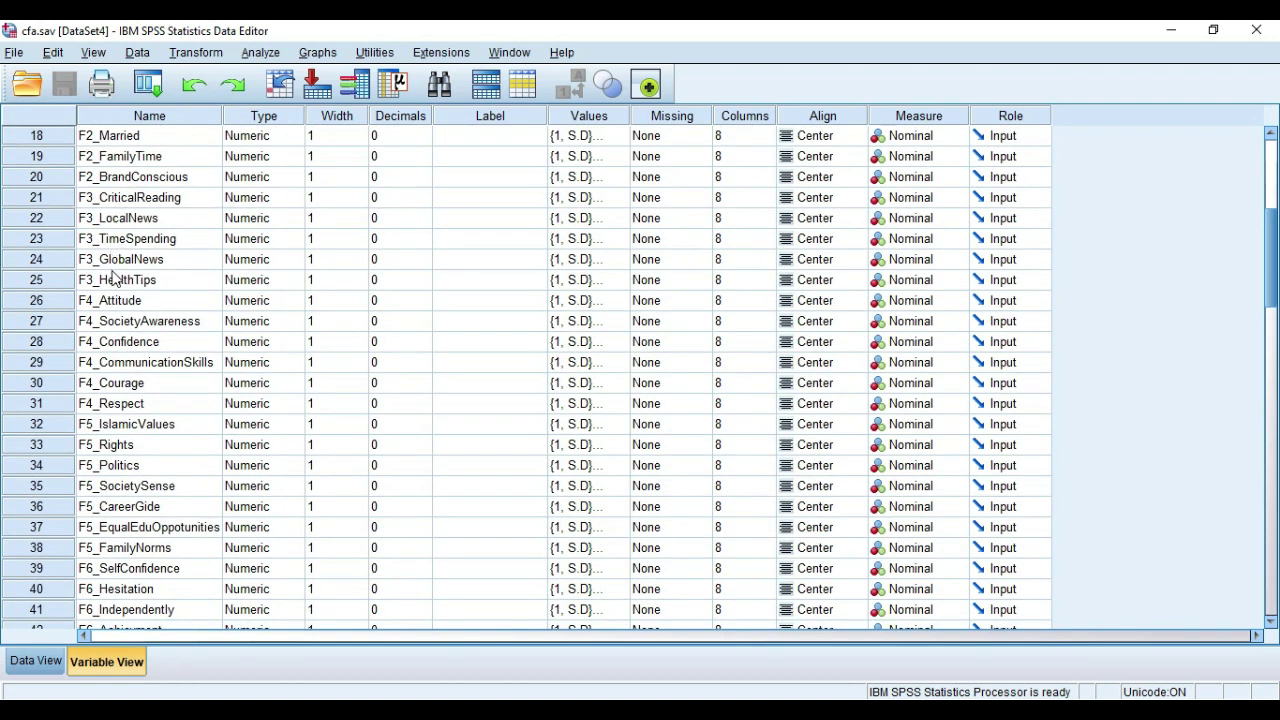
key("alt+Tab")
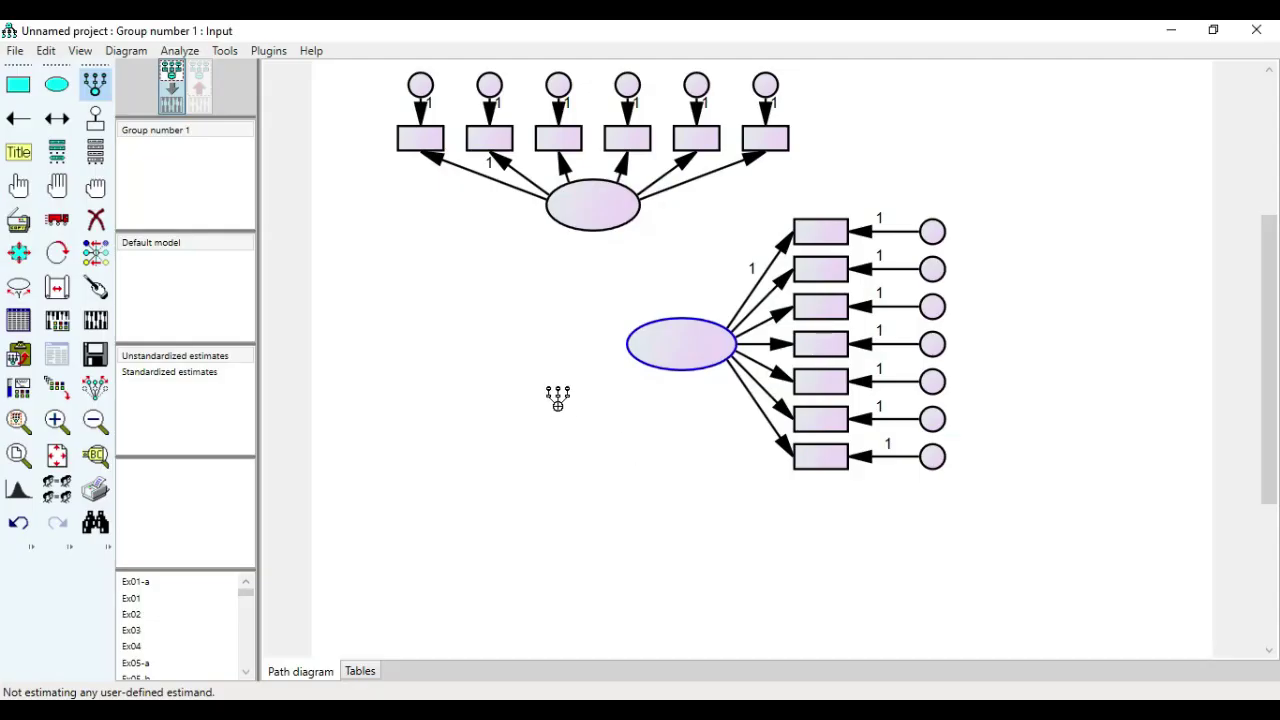
left_click(57, 86)
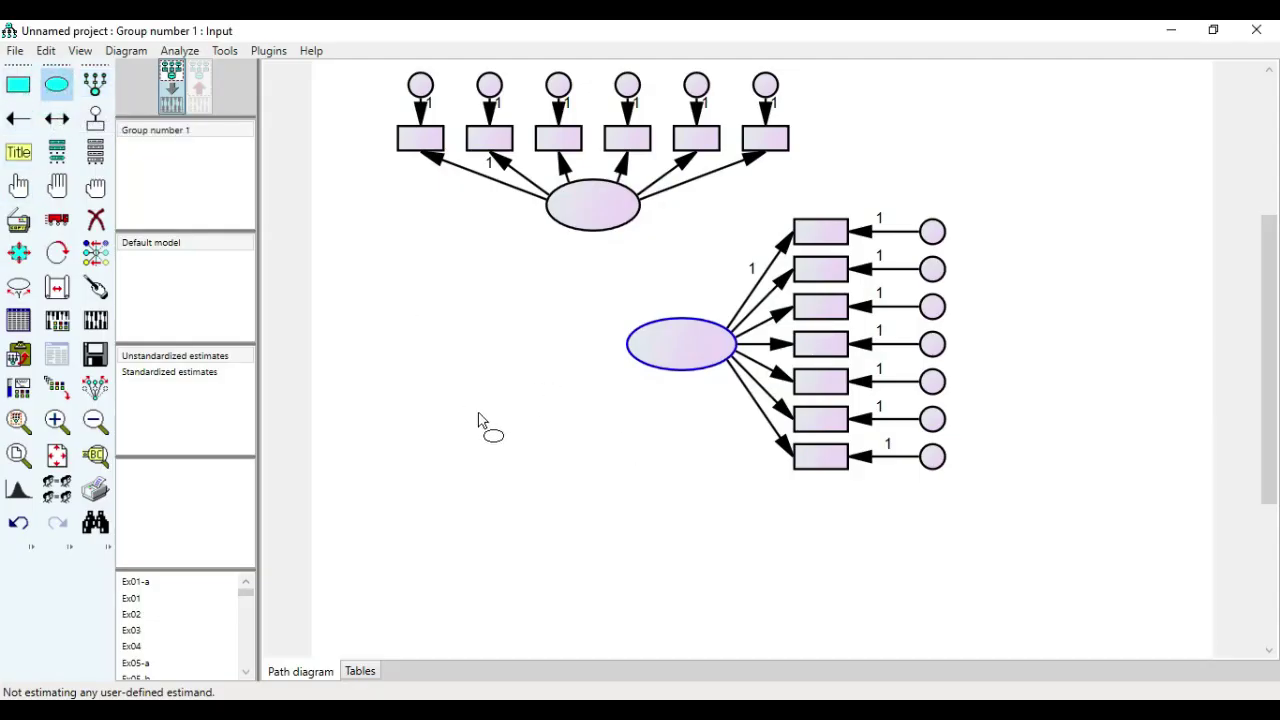
left_click_drag(433, 421, 540, 472)
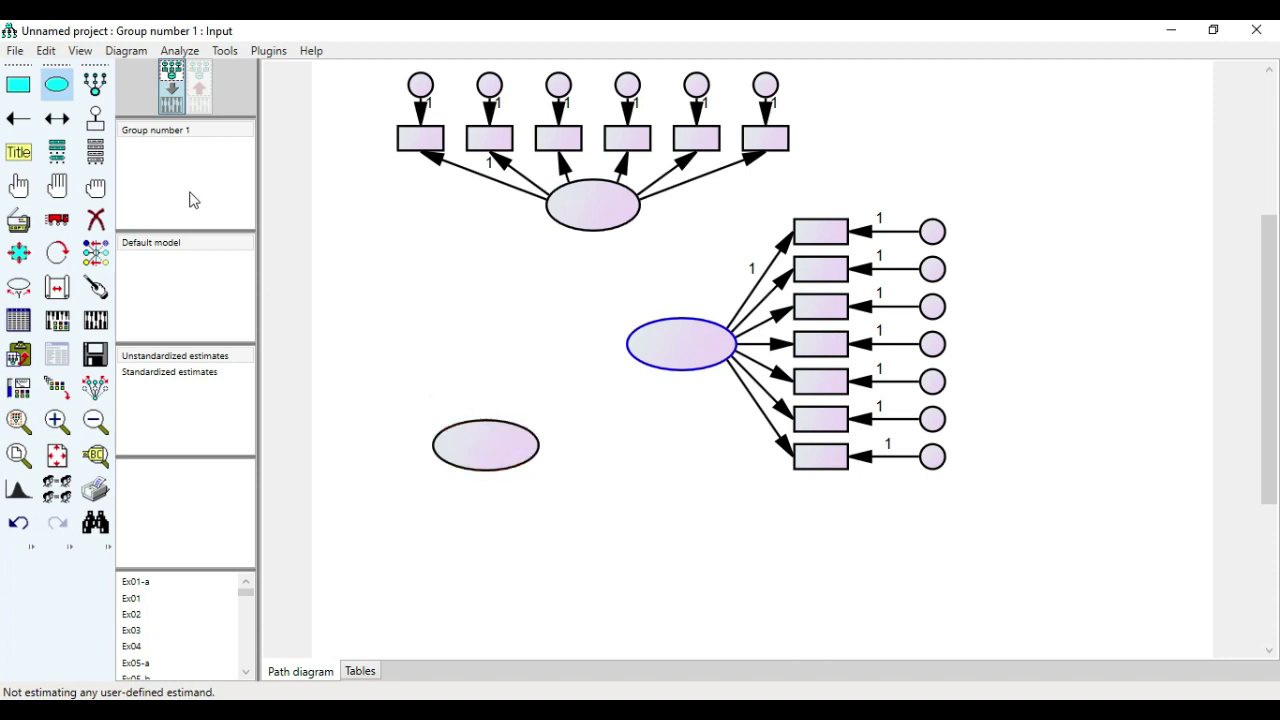
Attach five indicators with error terms to the third latent variable oval.
left_click(90, 87)
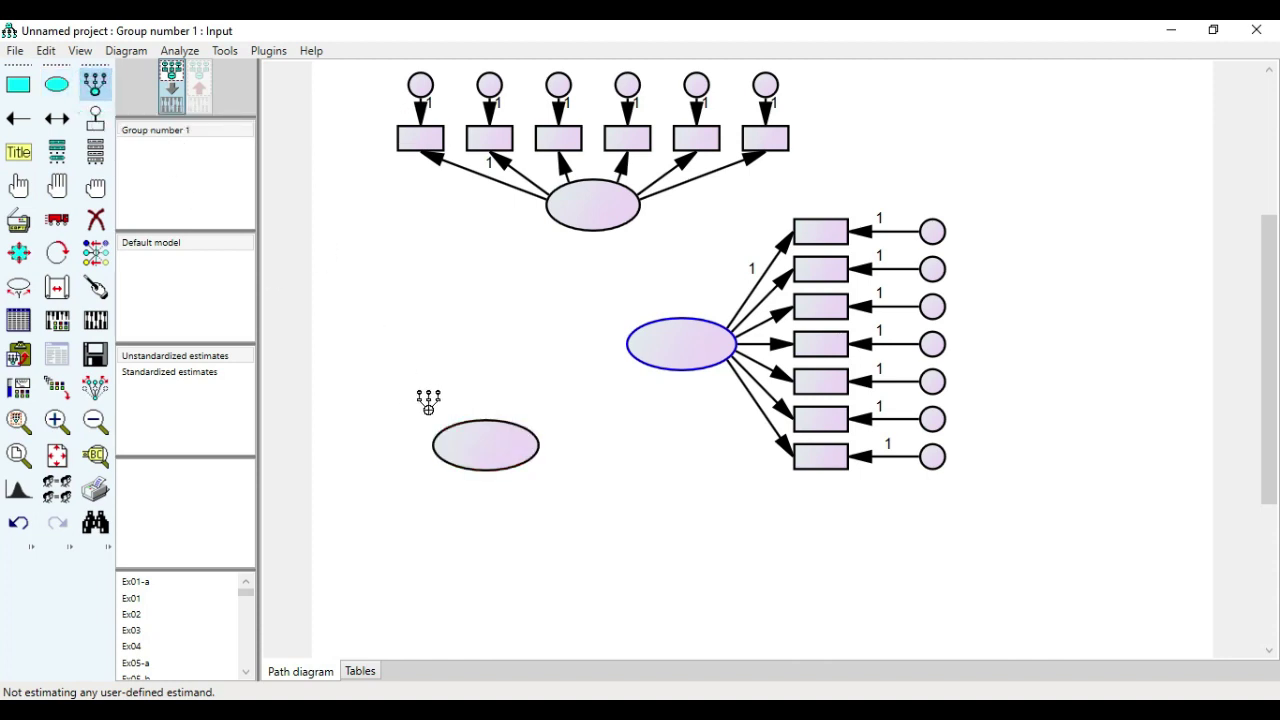
left_click(482, 440)
left_click(482, 440)
left_click(482, 440)
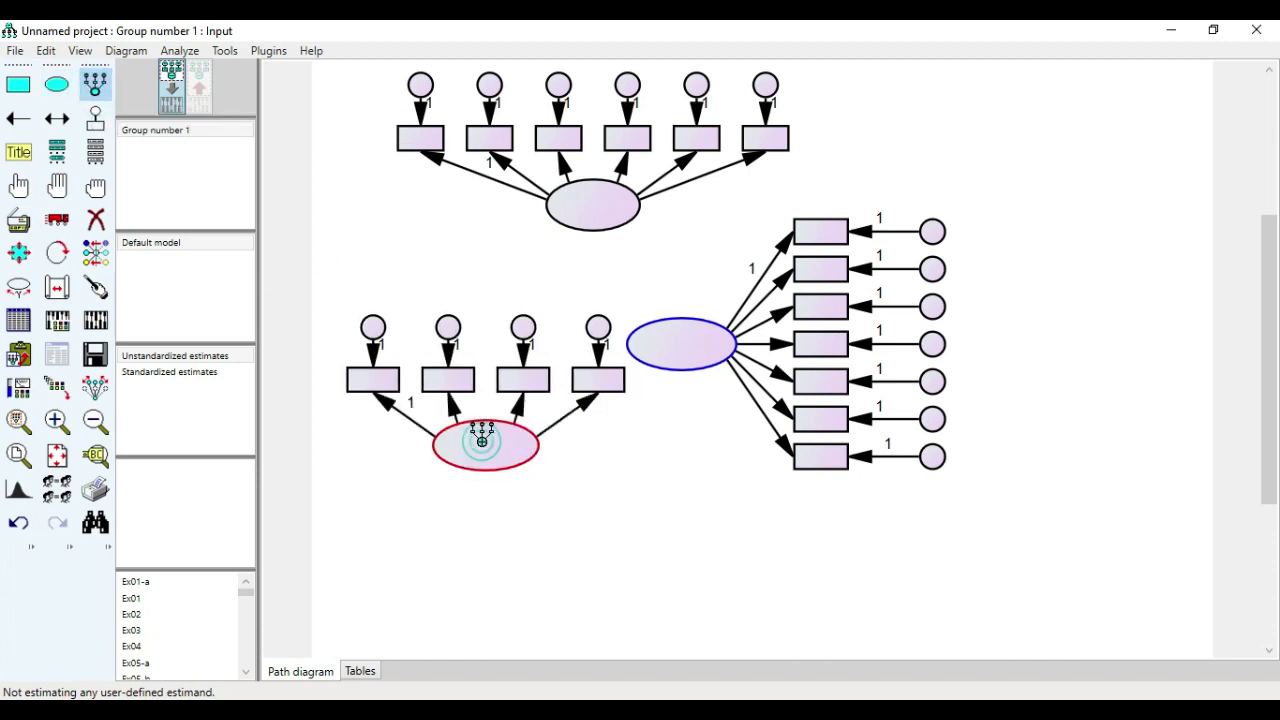
left_click(482, 440)
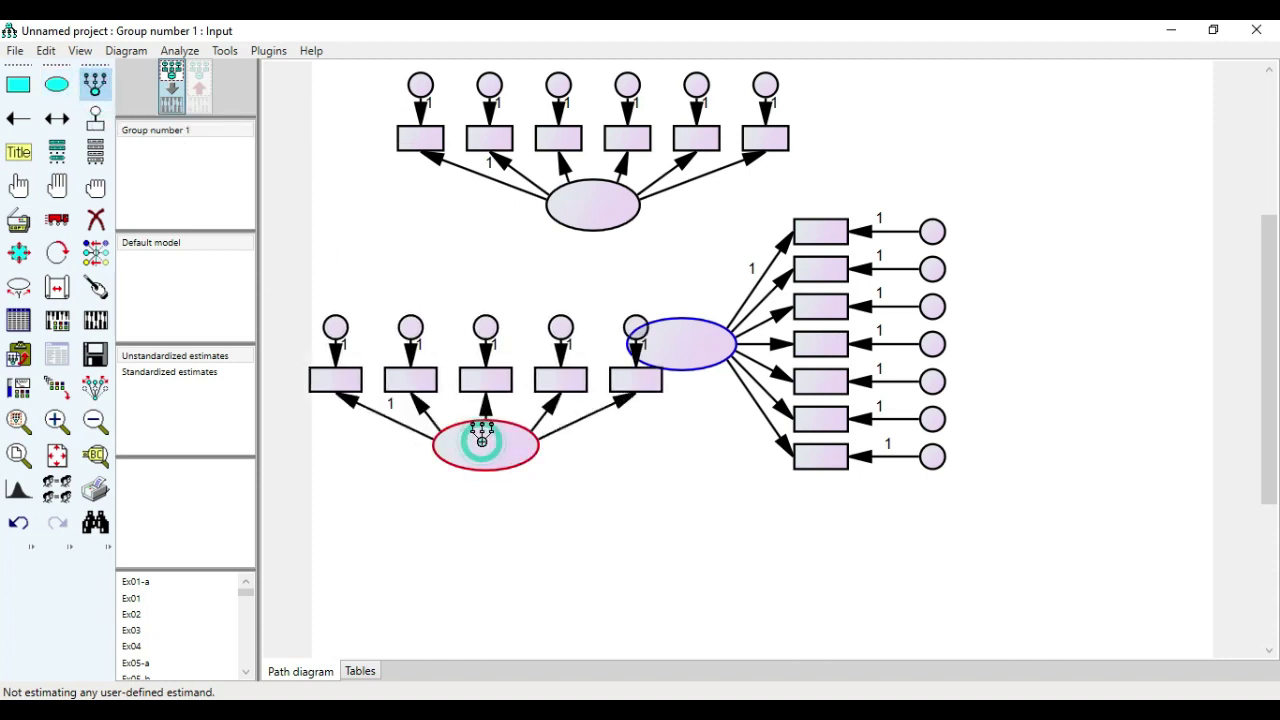
Select the third latent variable and rotate its indicators to the oval's left-hand side.
left_click(57, 255)
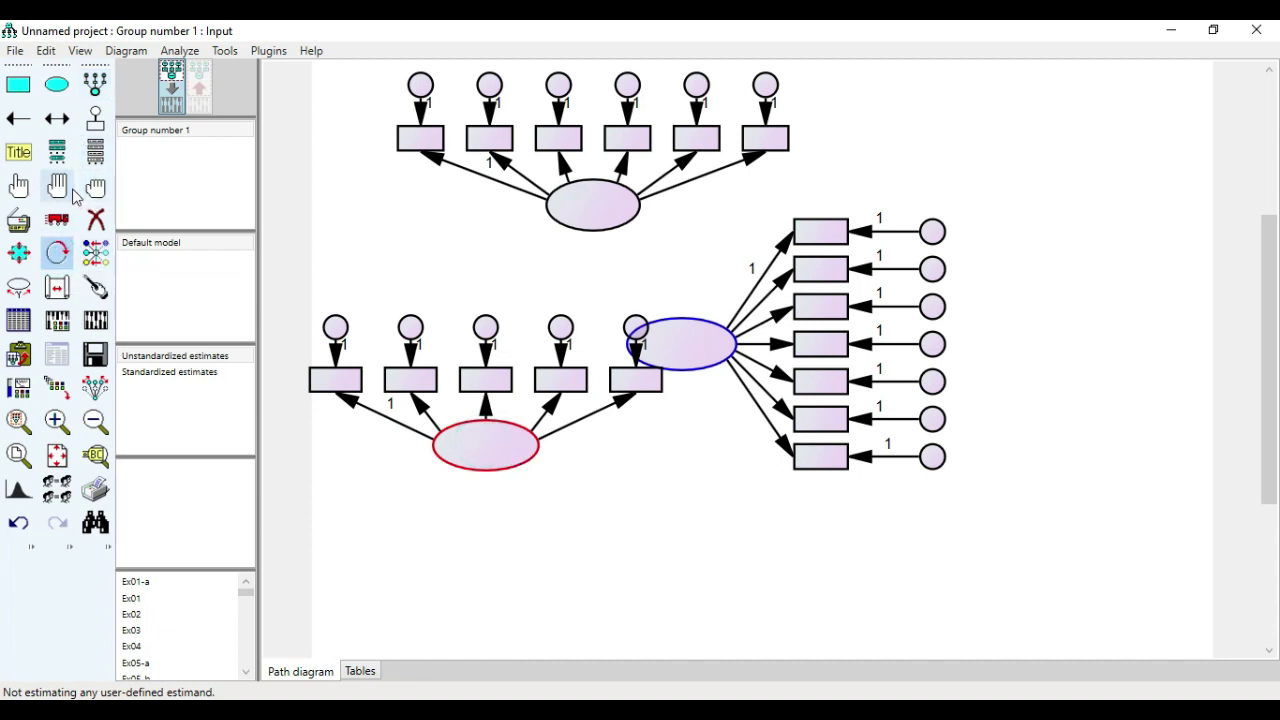
left_click(95, 190)
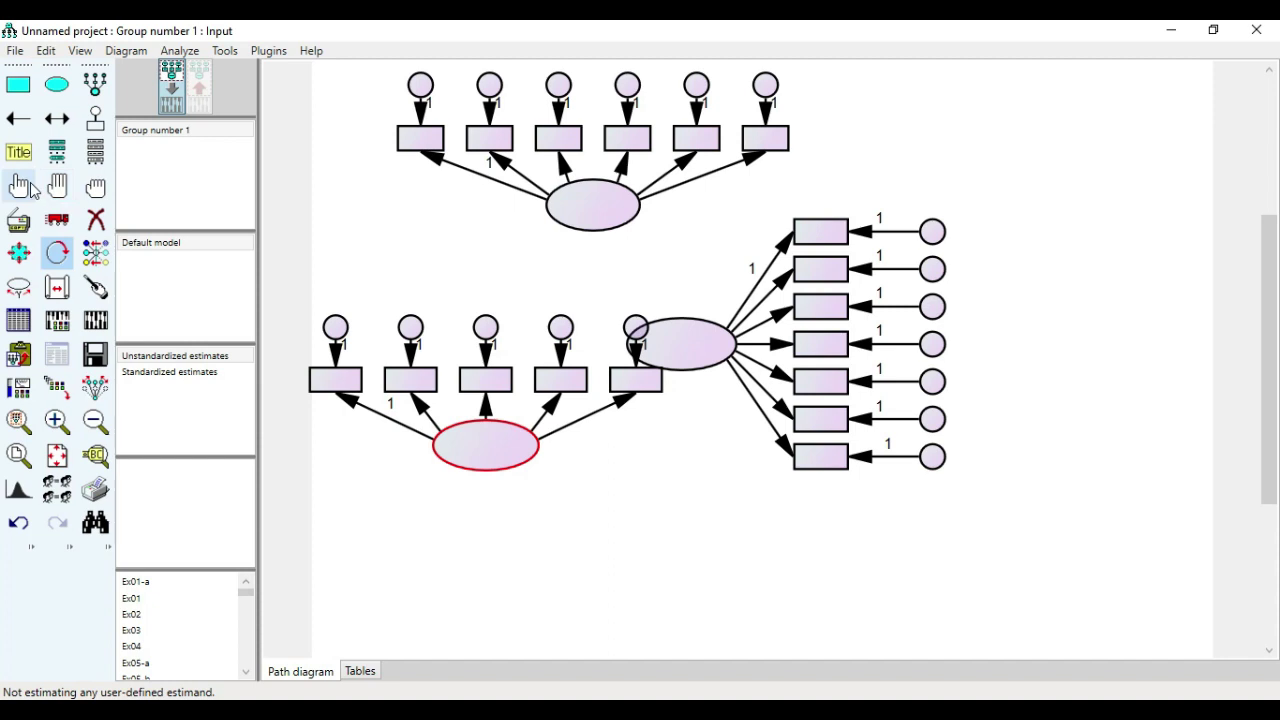
left_click(28, 188)
left_click(486, 451)
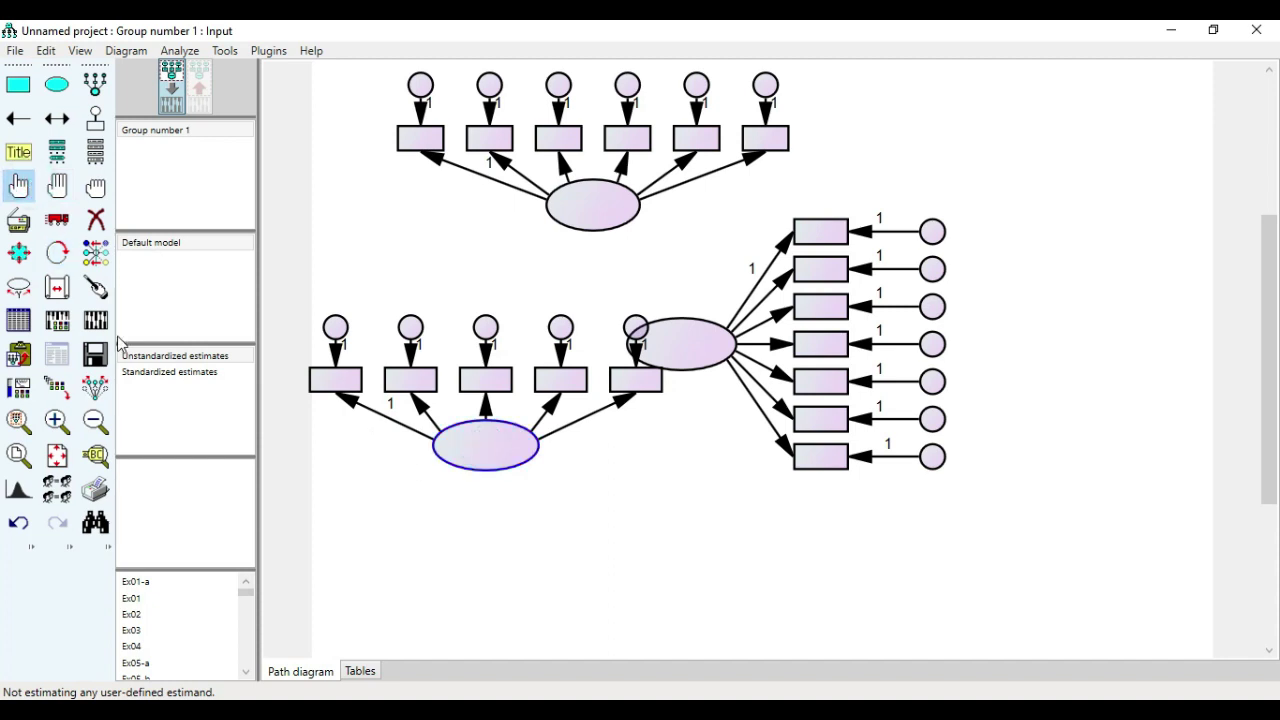
left_click(57, 252)
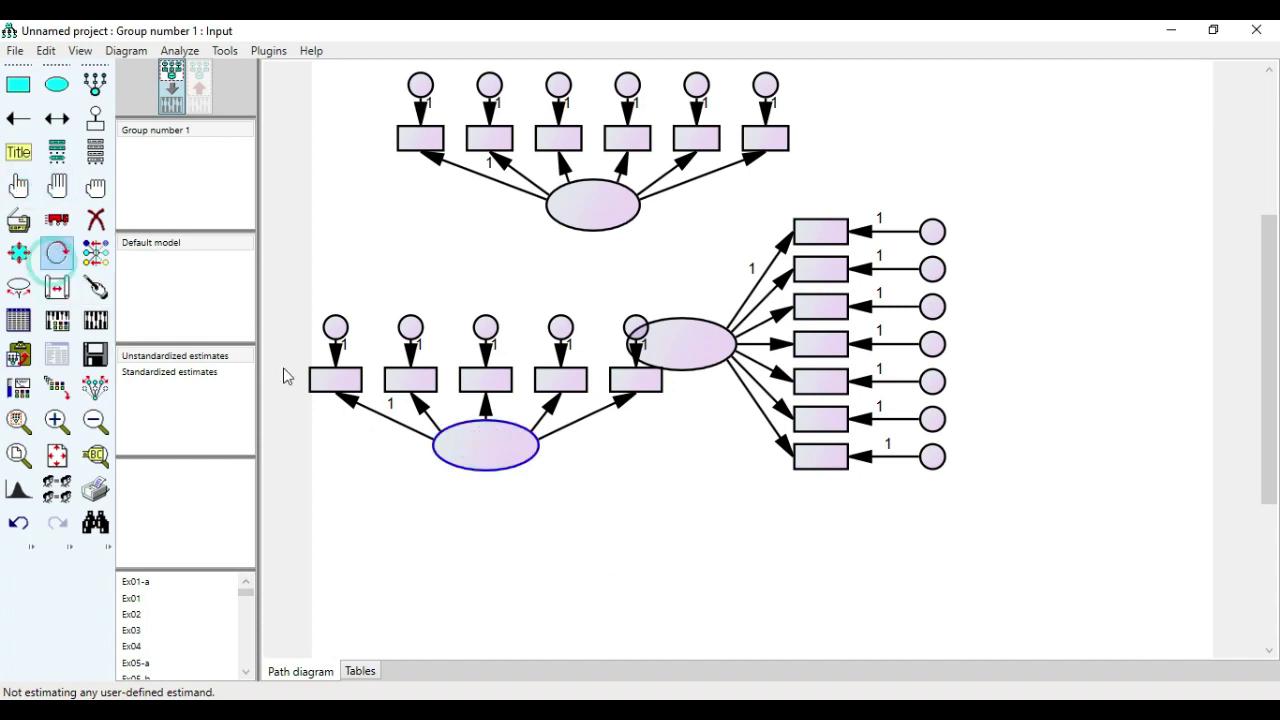
left_click(476, 458)
left_click(476, 458)
left_click(476, 458)
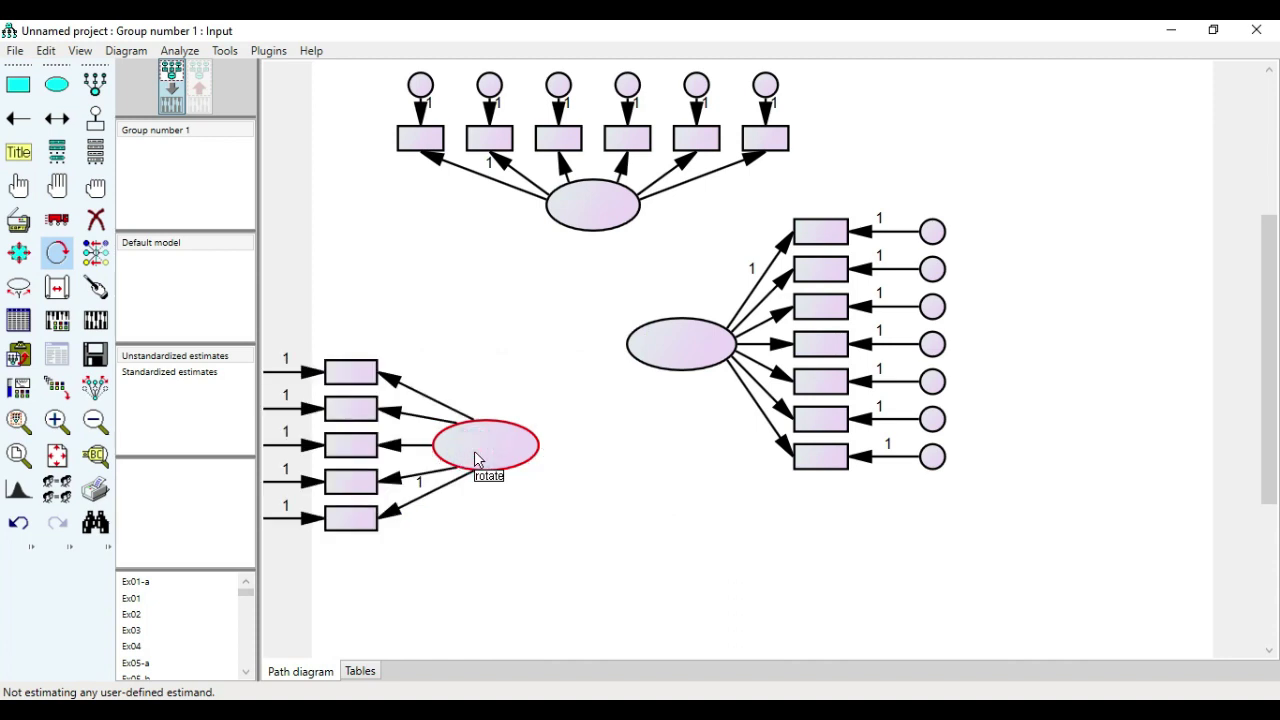
left_click(93, 428)
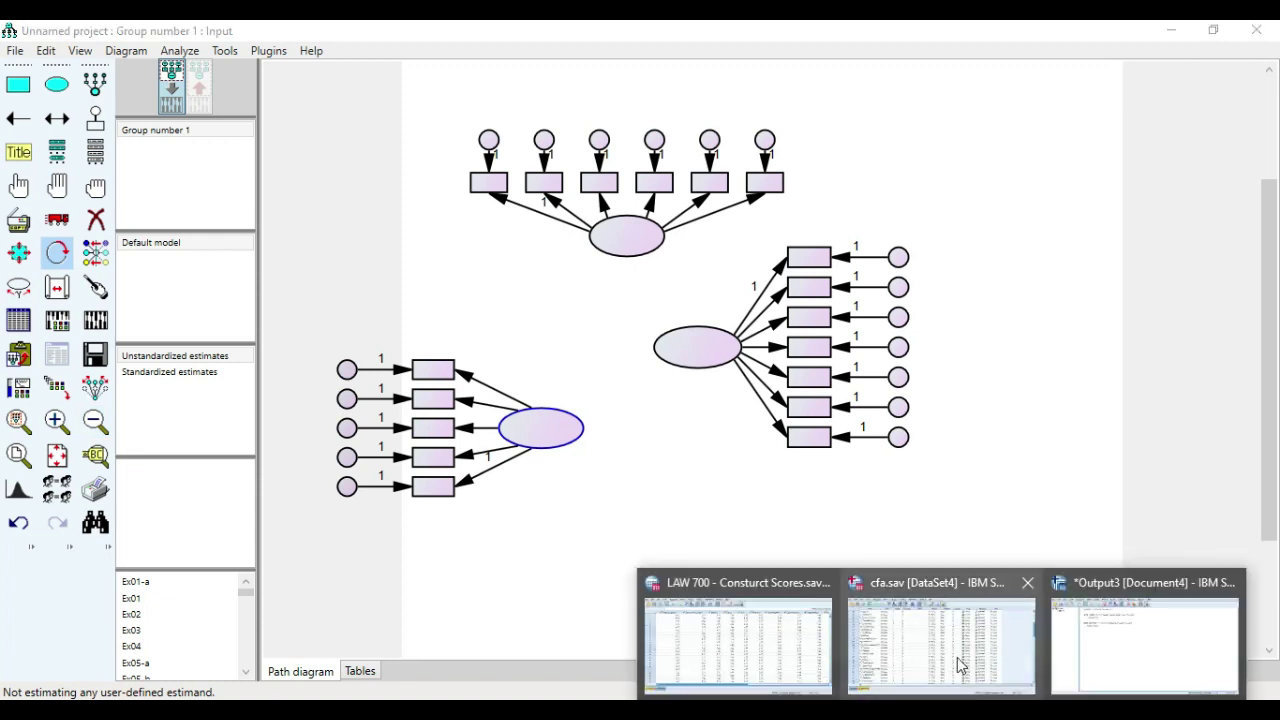
Review the F4 to F8 items in cfa.sav in SPSS Statistics, then draw a fourth latent variable oval below the second in Amos.
left_click(957, 657)
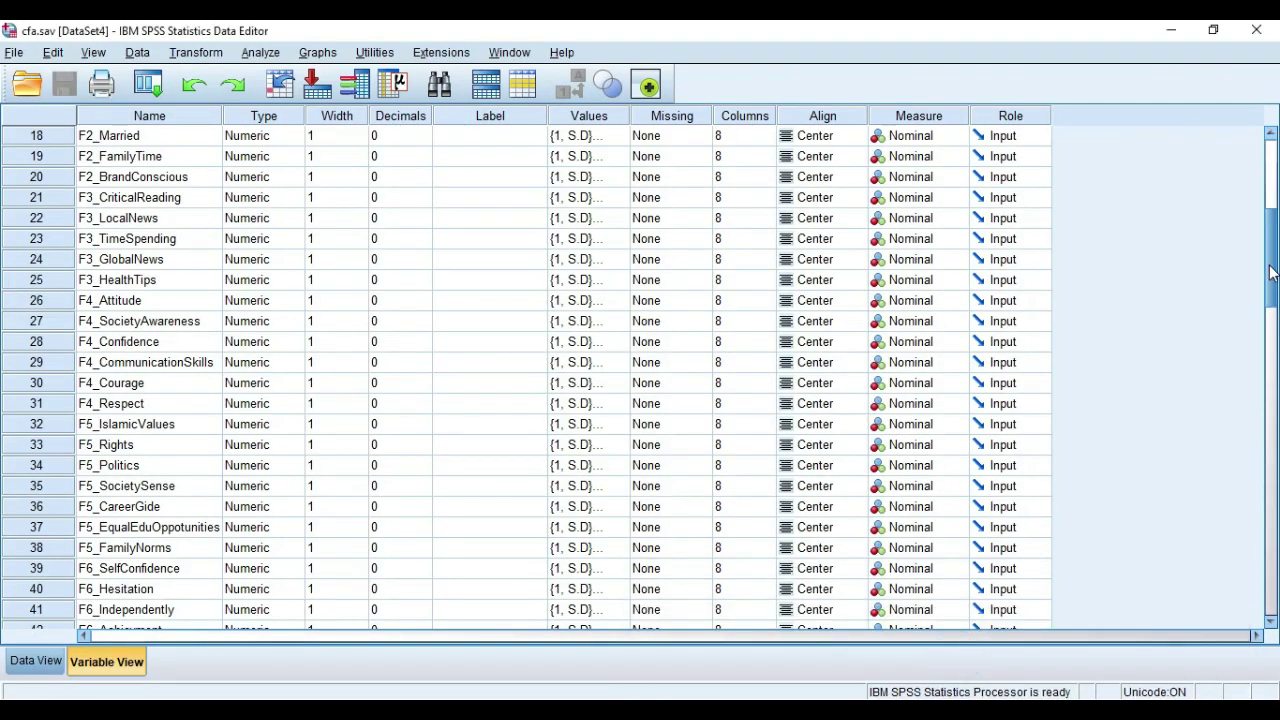
left_click_drag(1271, 273, 1276, 321)
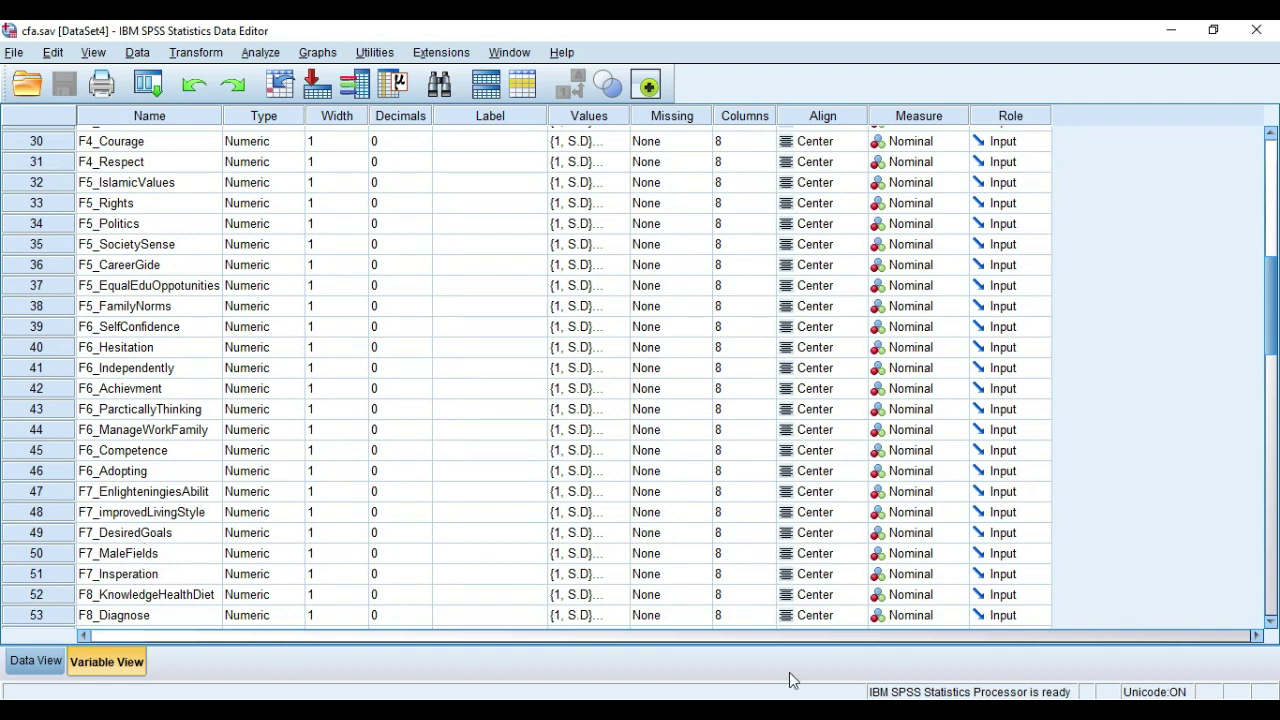
left_click(890, 655)
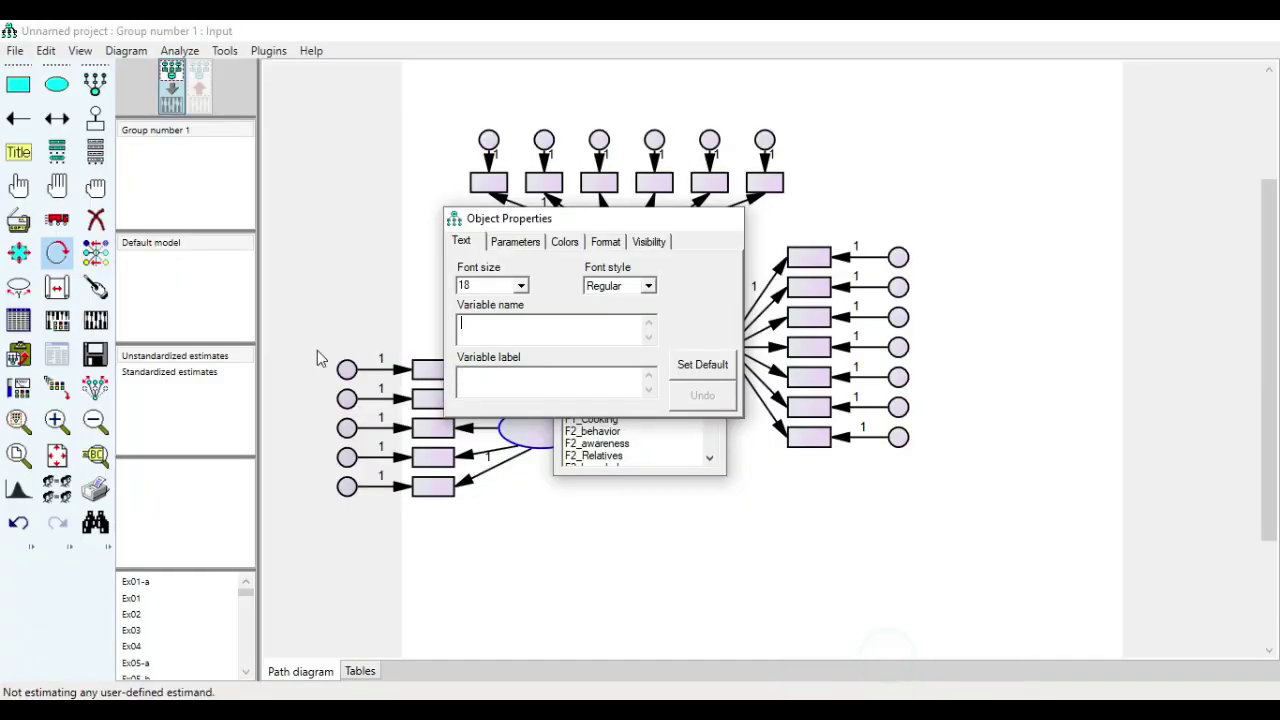
left_click(57, 84)
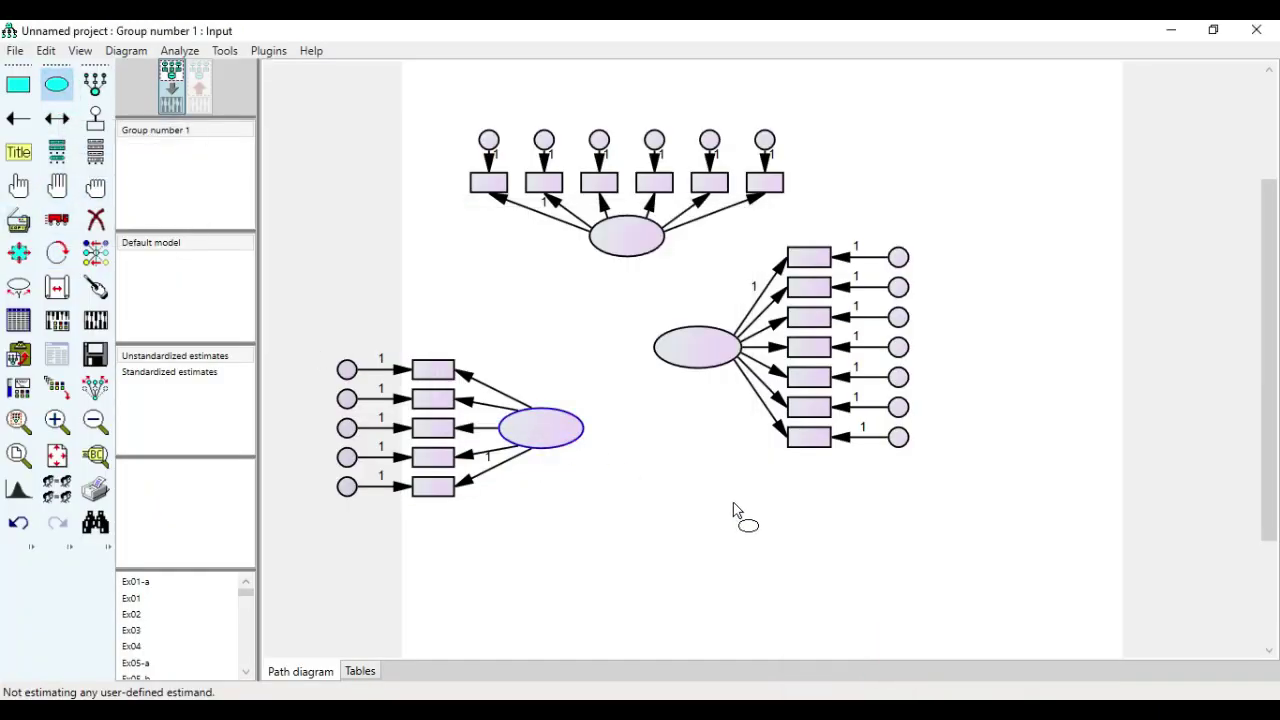
left_click_drag(720, 515, 832, 575)
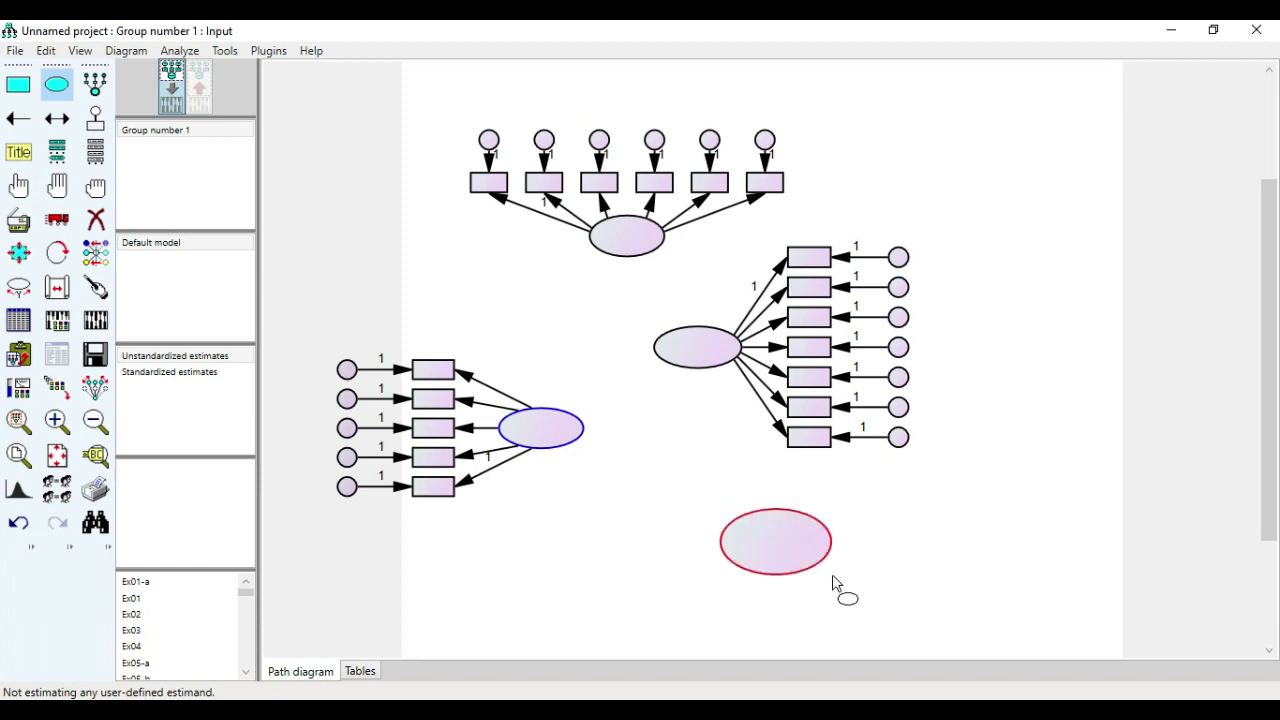
Attach five indicators with error terms to the fourth latent variable oval.
left_click(95, 85)
left_click(786, 531)
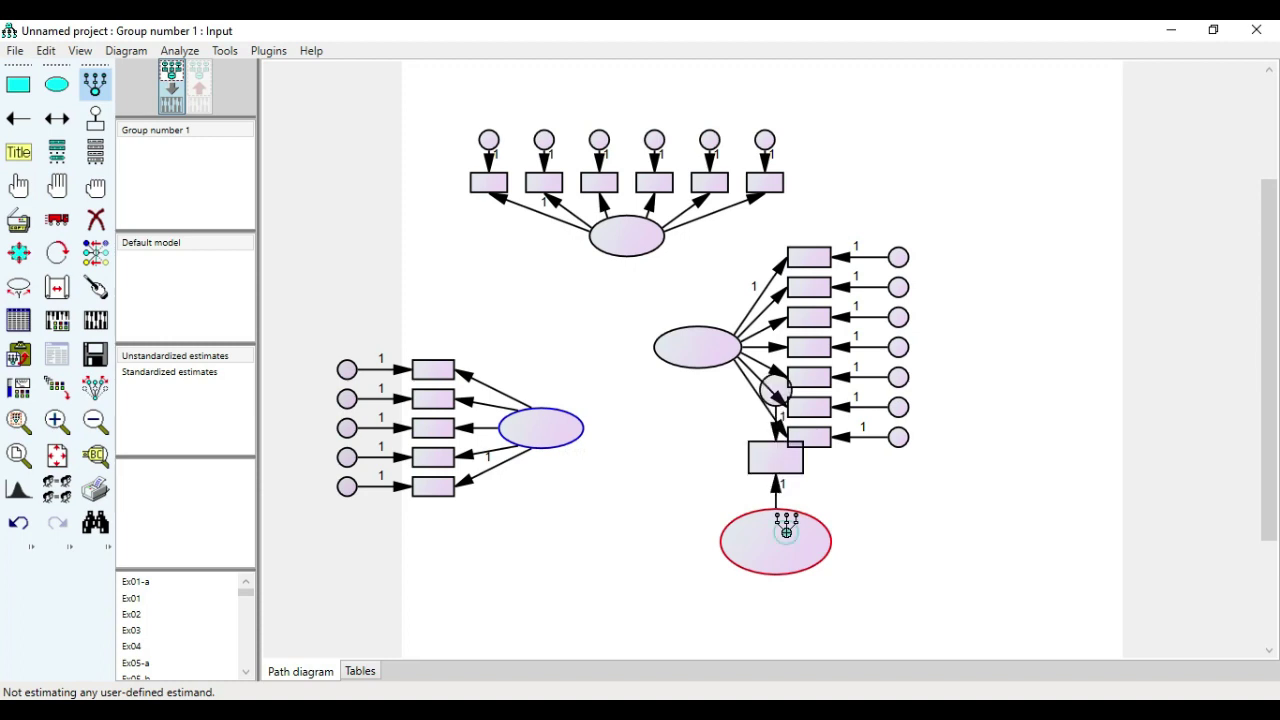
left_click(786, 530)
left_click(786, 531)
left_click(786, 531)
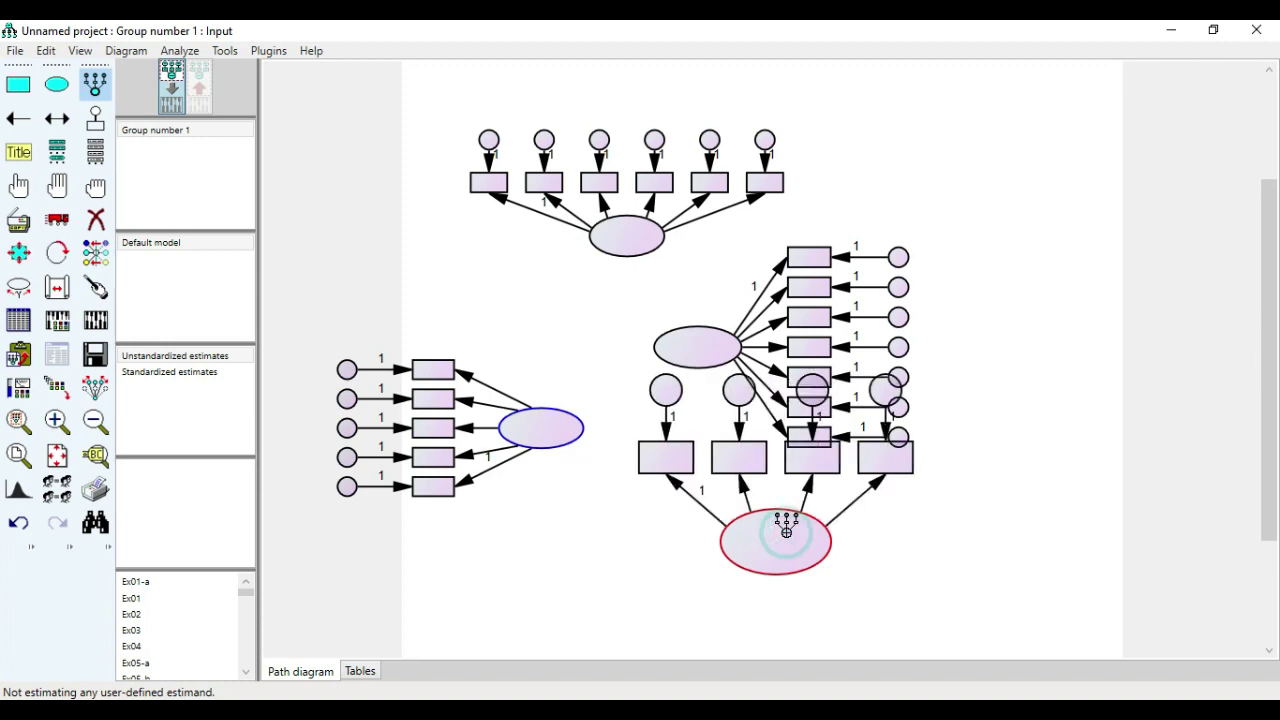
left_click(786, 531)
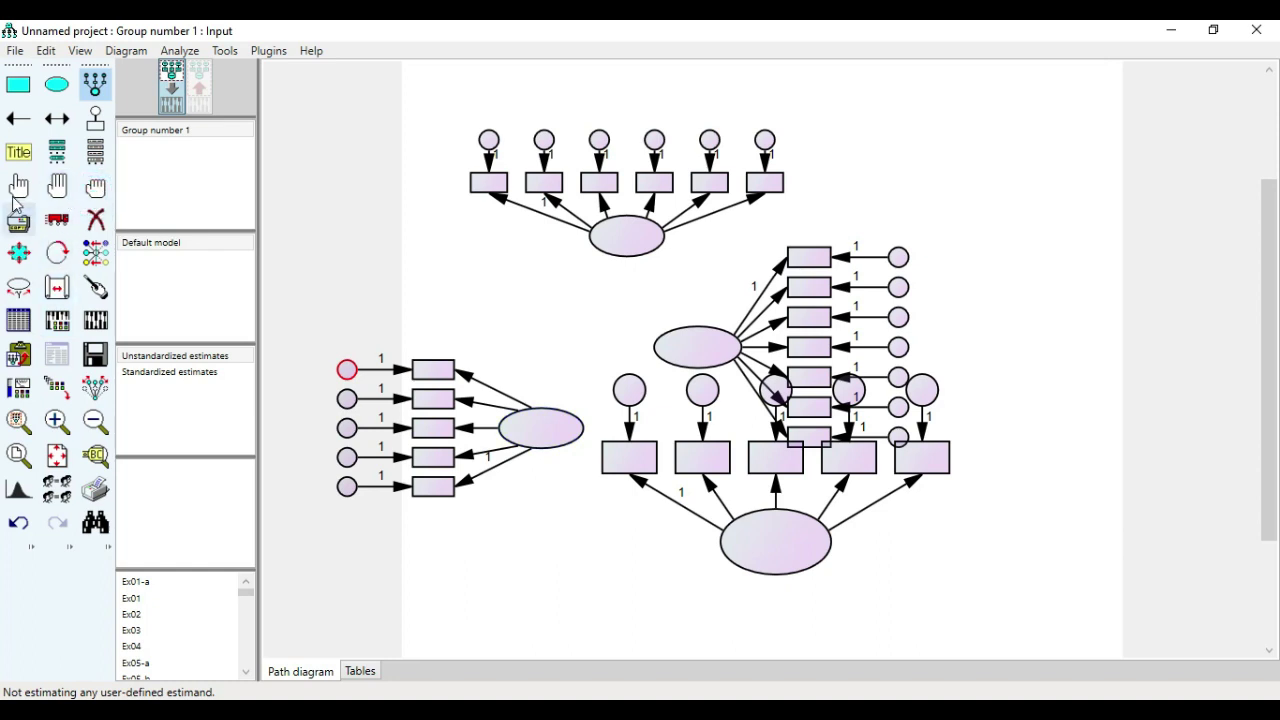
Select the fourth latent variable and rotate its indicators until they sit on the oval's right-hand side.
left_click(18, 190)
left_click(757, 548)
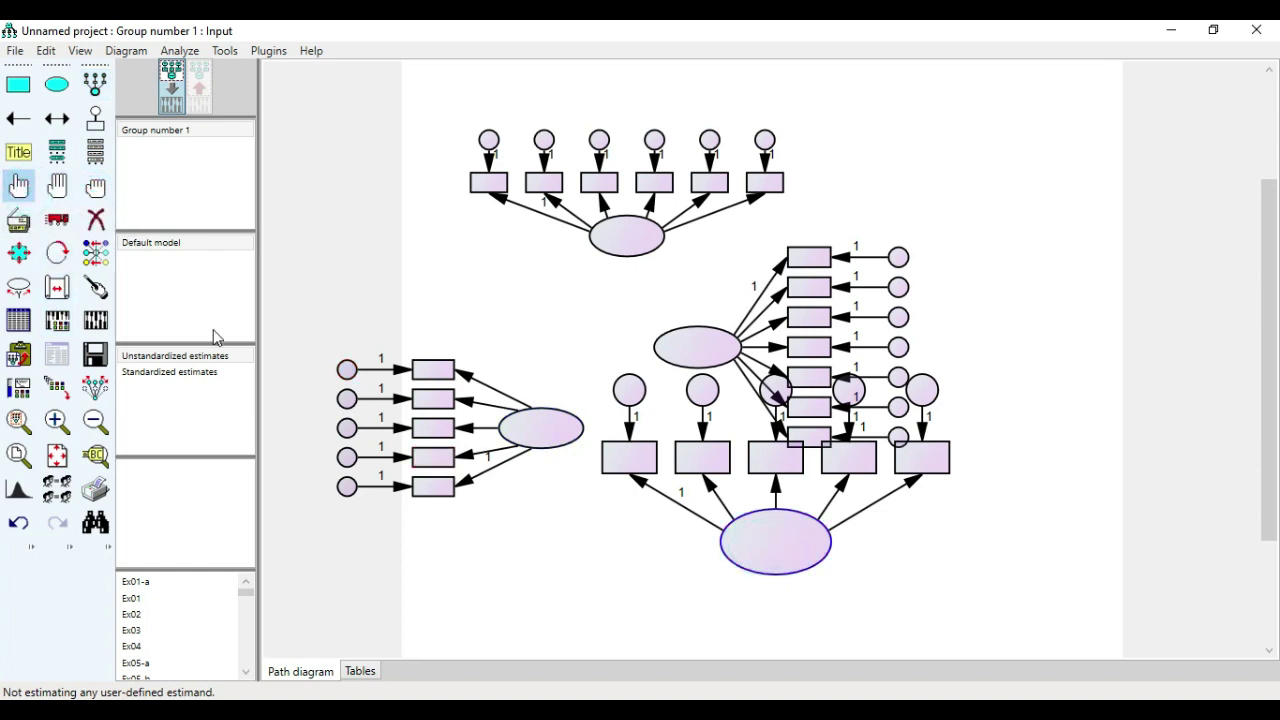
left_click(57, 252)
left_click(789, 536)
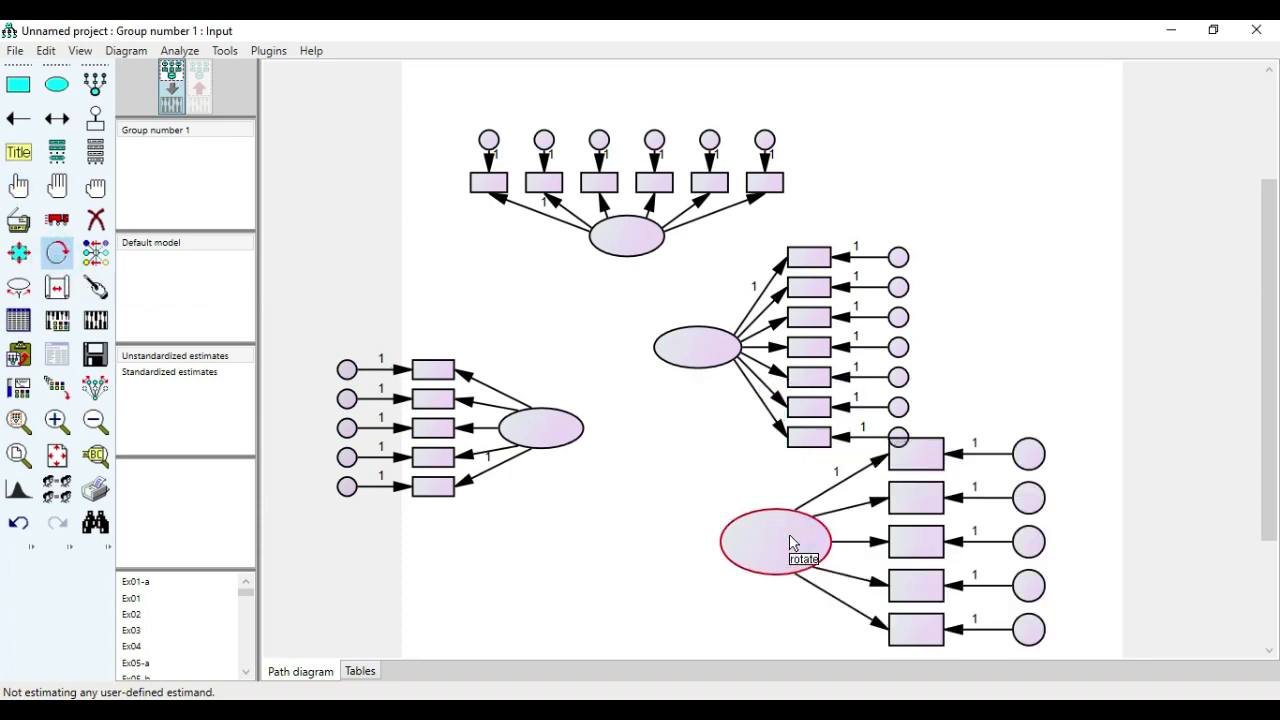
left_click(791, 541)
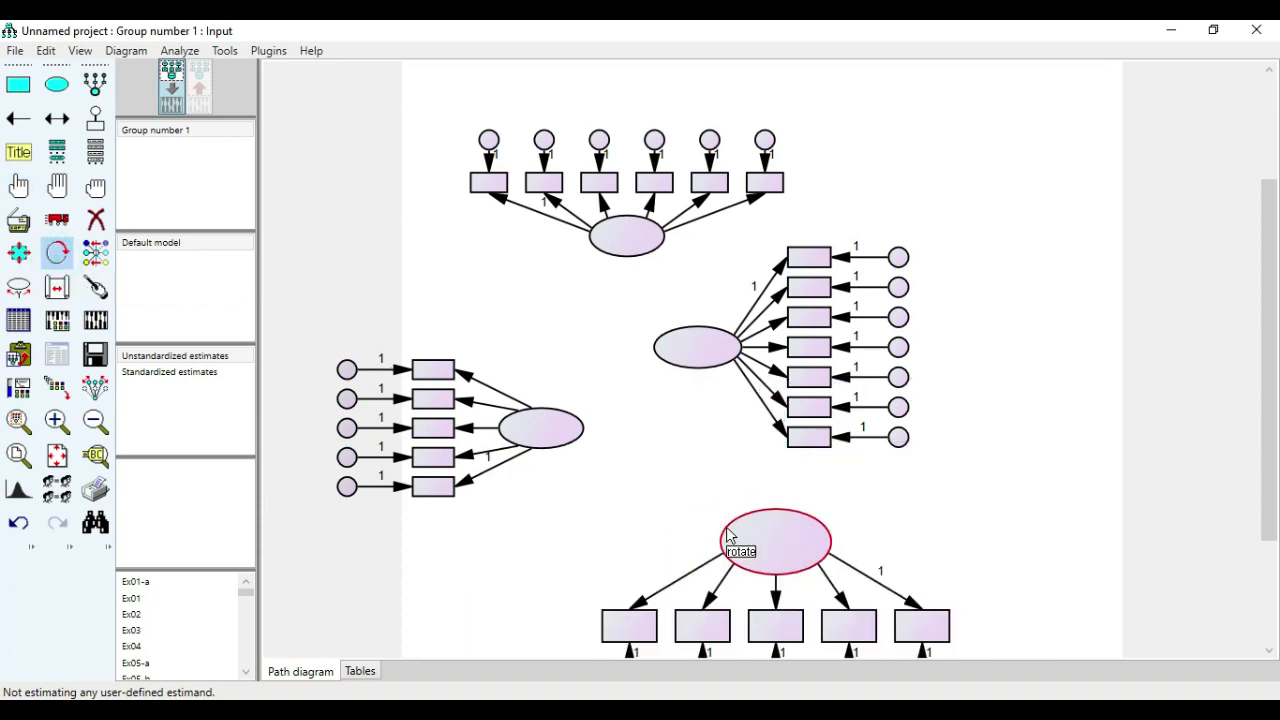
left_click(740, 536)
left_click(740, 536)
left_click(740, 536)
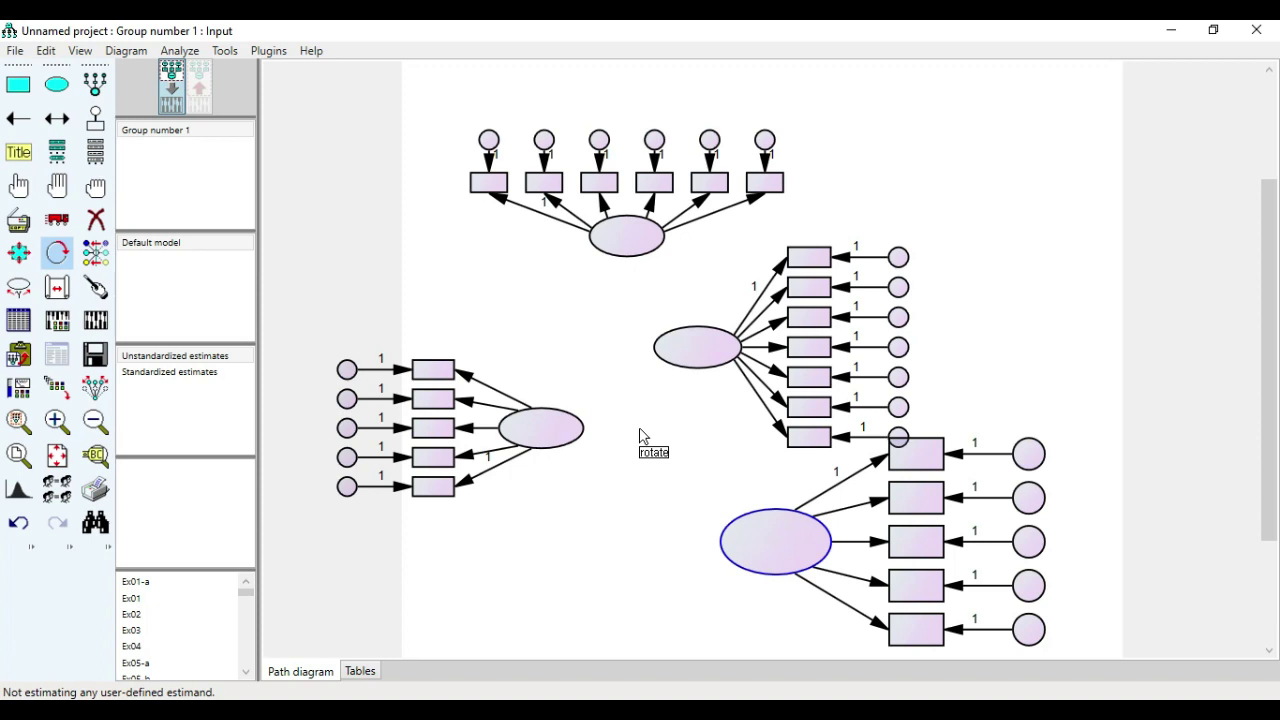
Select the whole path diagram and move it up towards the page's upper edge, leaving the lower part of the page empty.
key("ctrl+z")
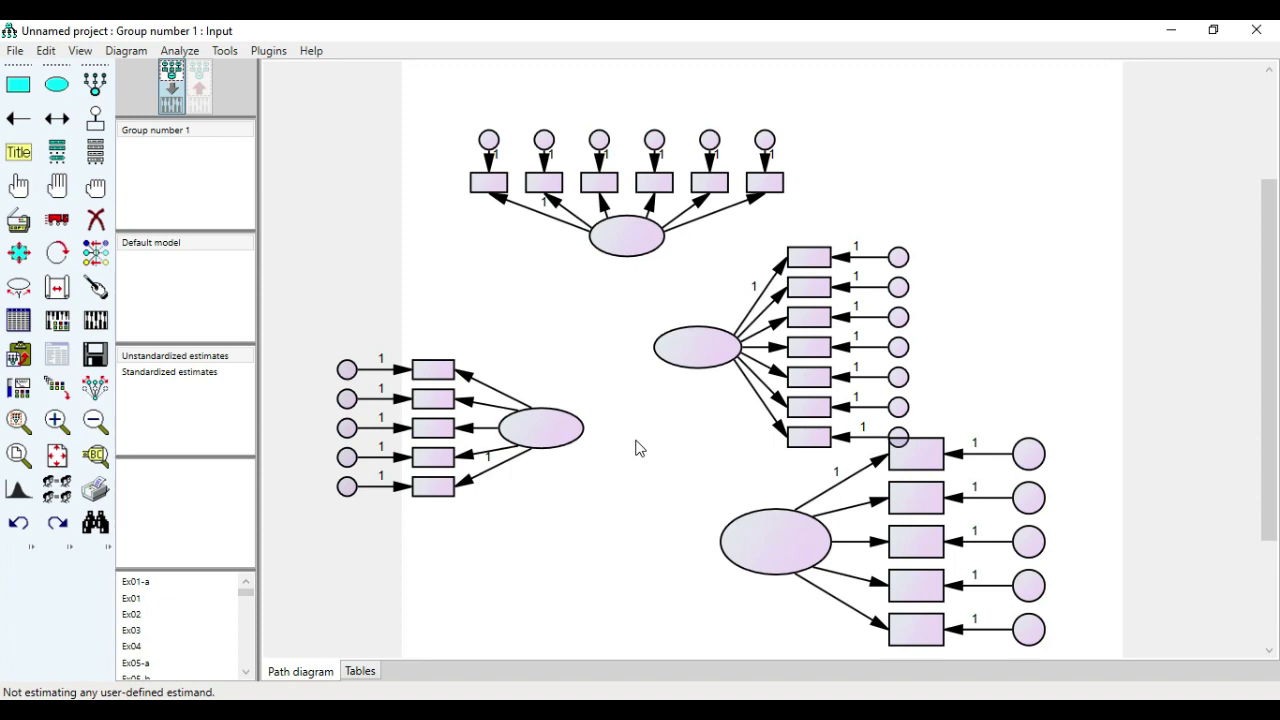
left_click(60, 189)
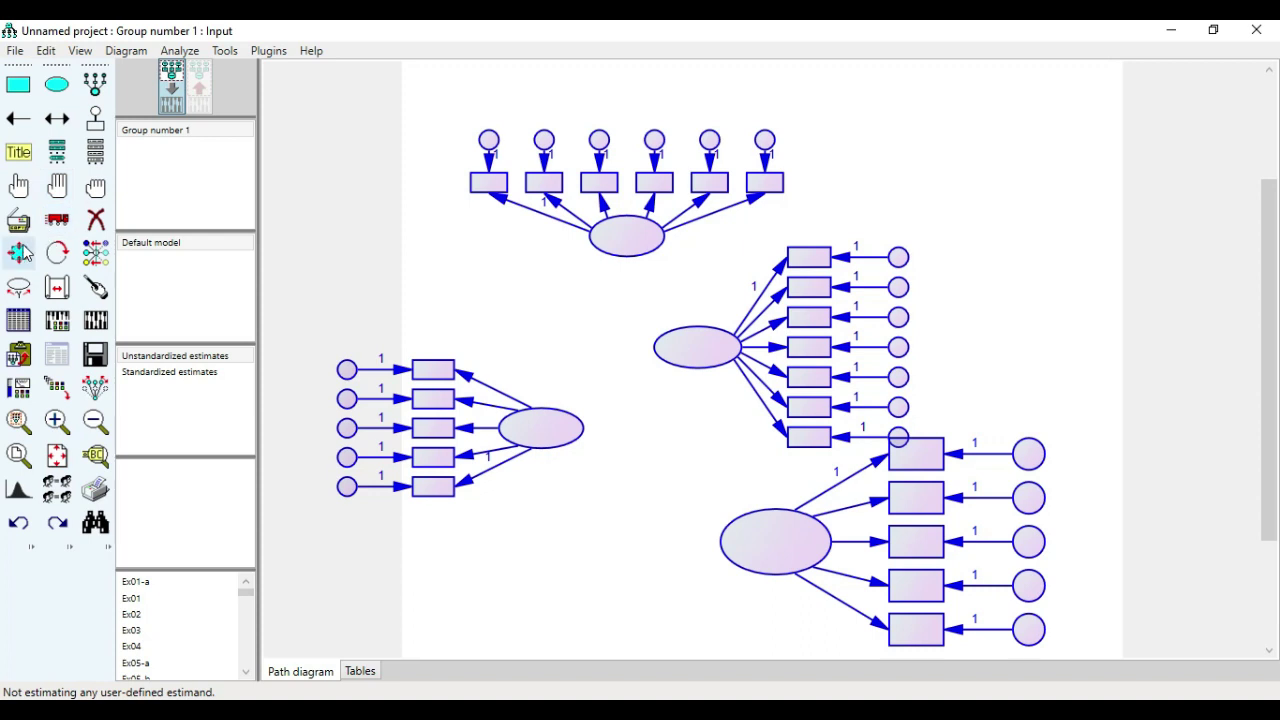
left_click(57, 222)
left_click_drag(694, 356, 764, 287)
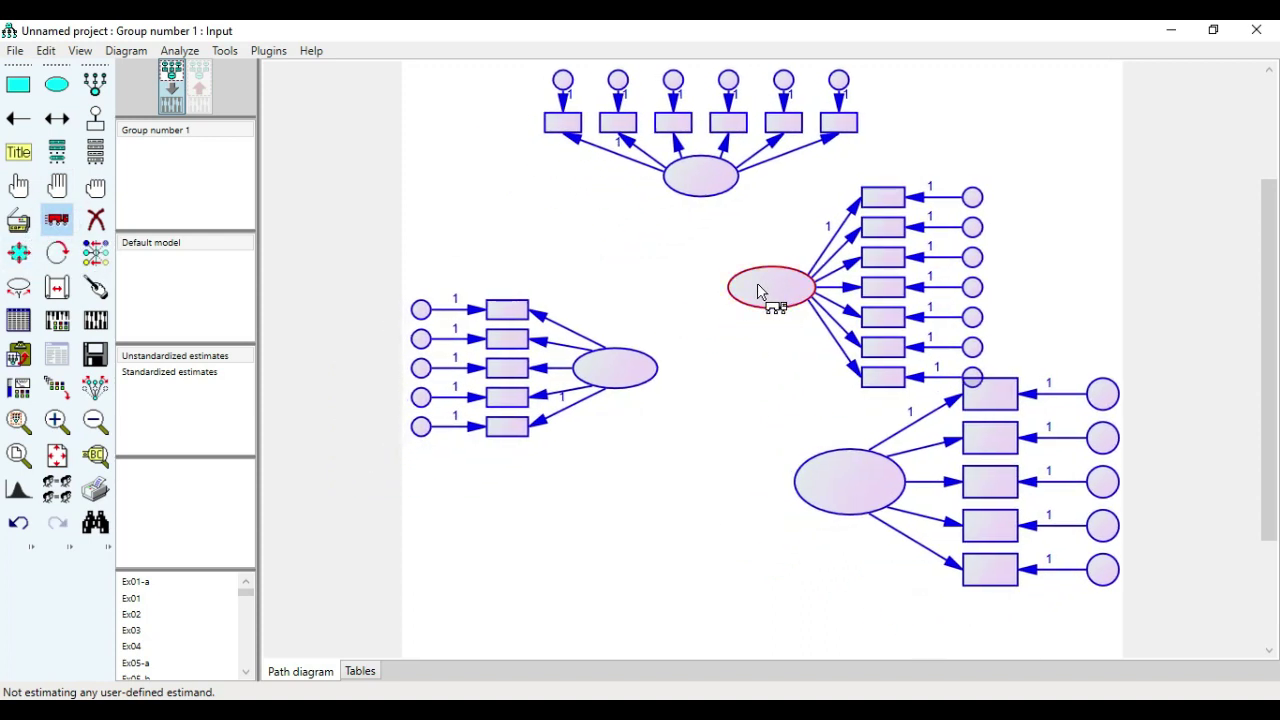
left_click(97, 421)
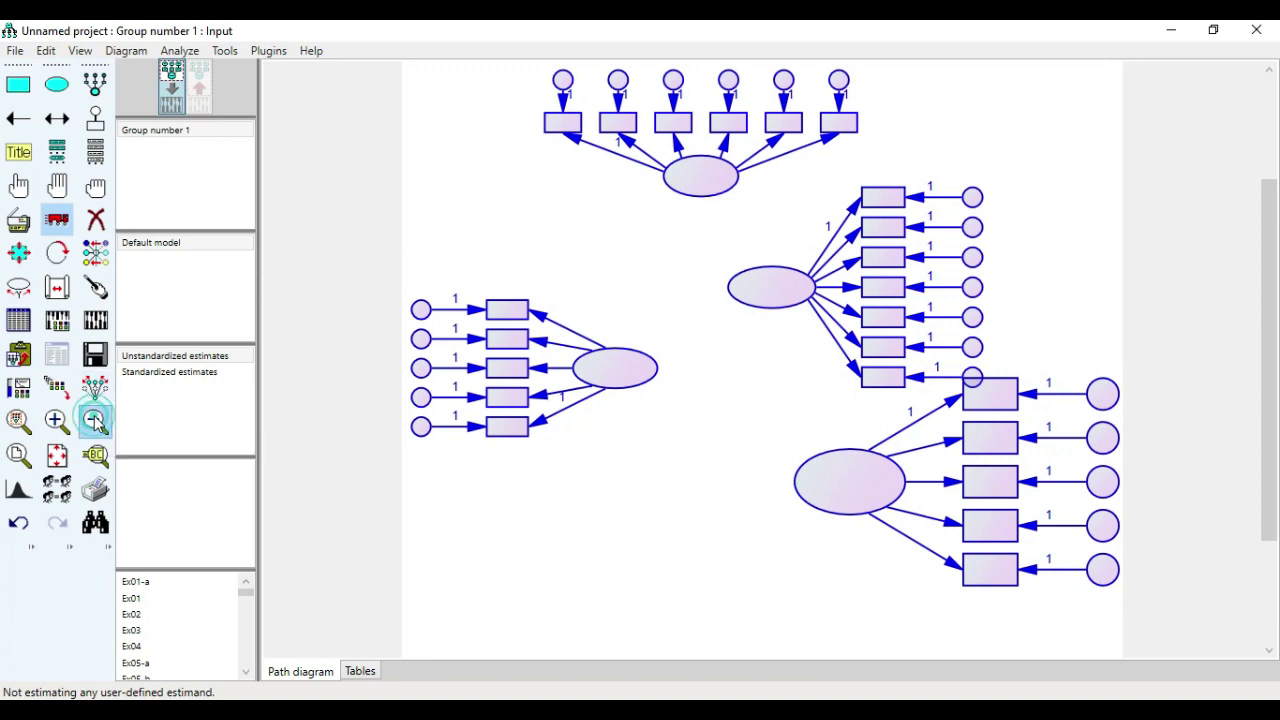
left_click(97, 421)
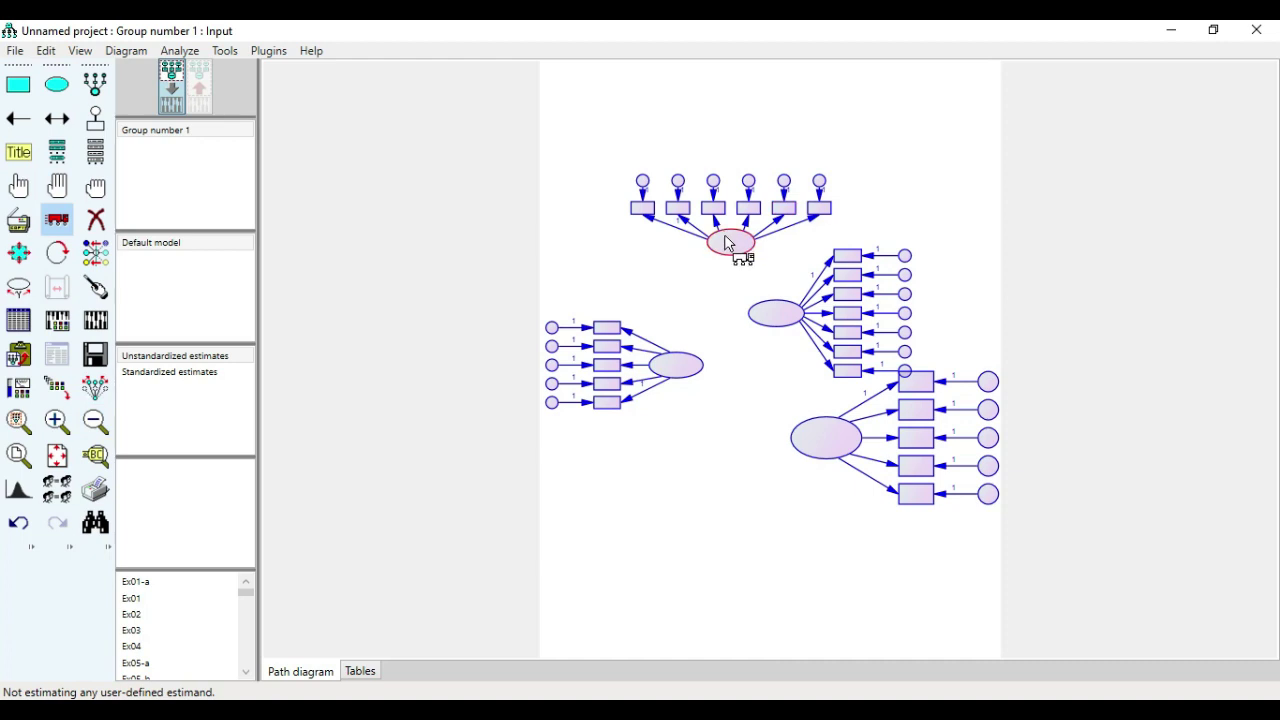
left_click_drag(735, 242, 735, 177)
left_click(96, 190)
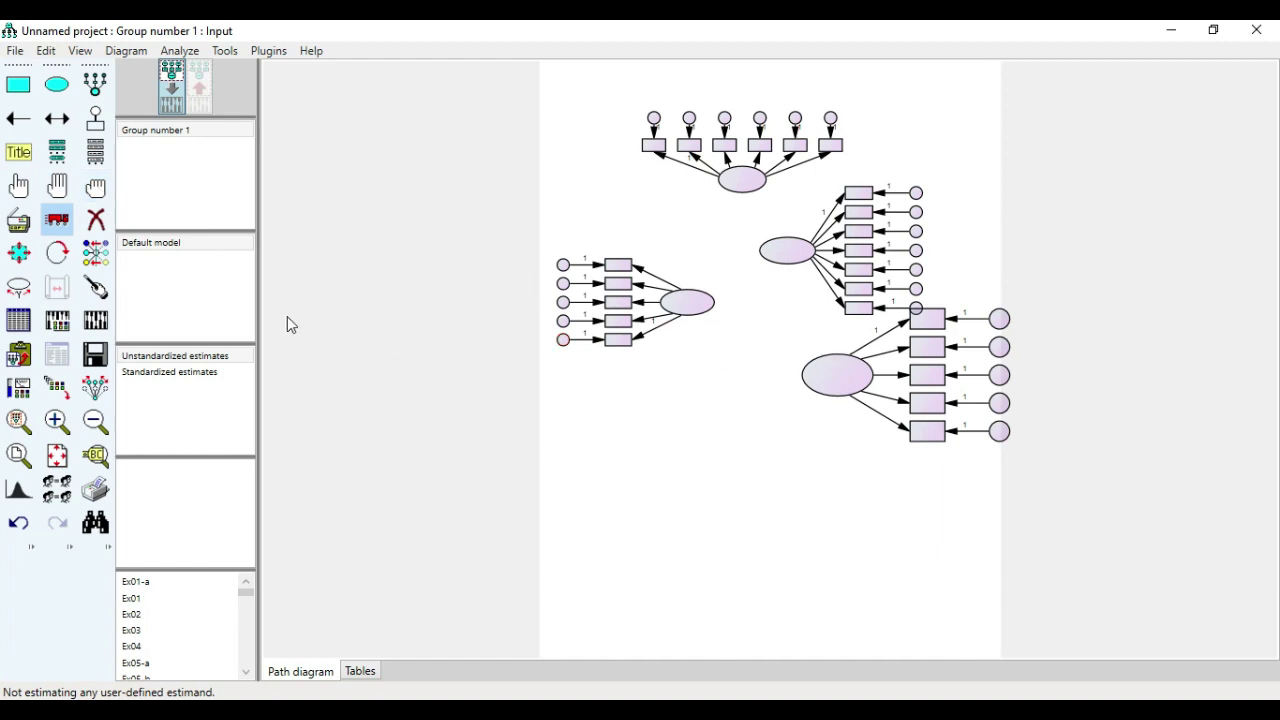
Select the fourth latent variable with its five indicators, paths and error terms, and move the group down near the page's lower edge.
left_click(19, 187)
left_click(850, 374)
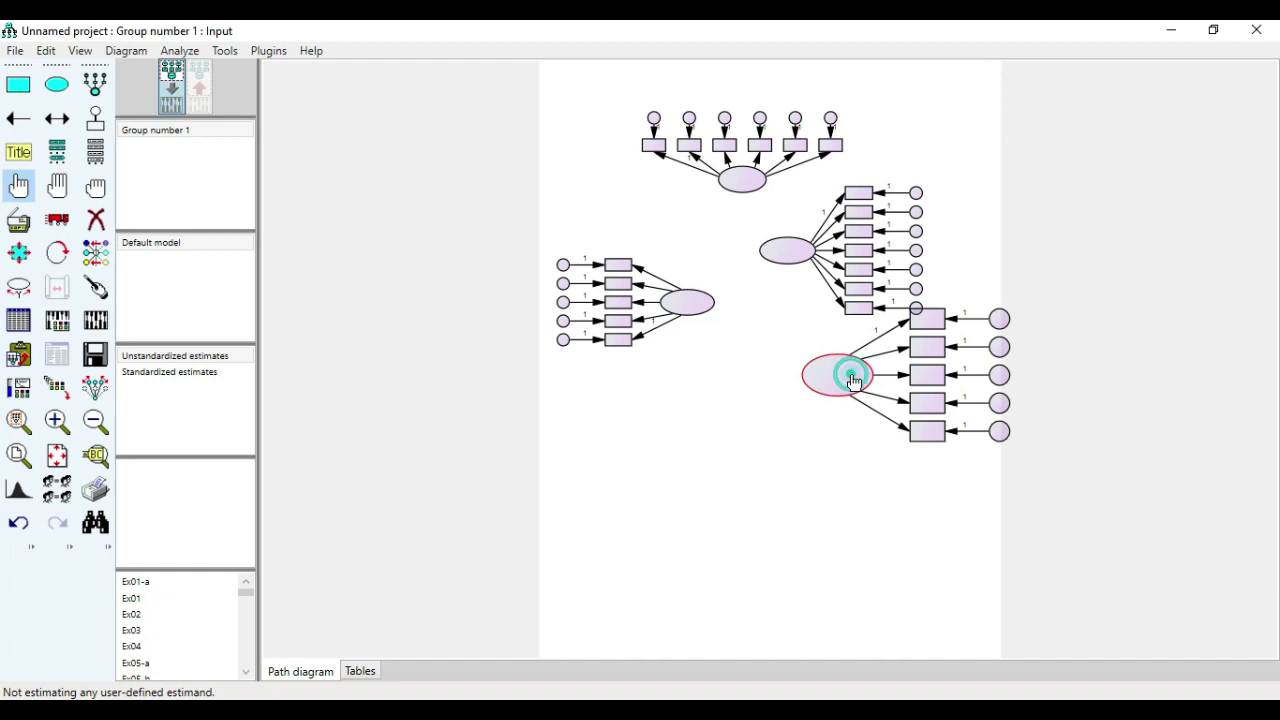
left_click_drag(907, 328, 924, 322)
left_click(929, 378)
left_click(927, 403)
left_click(927, 430)
left_click_drag(906, 437, 907, 433)
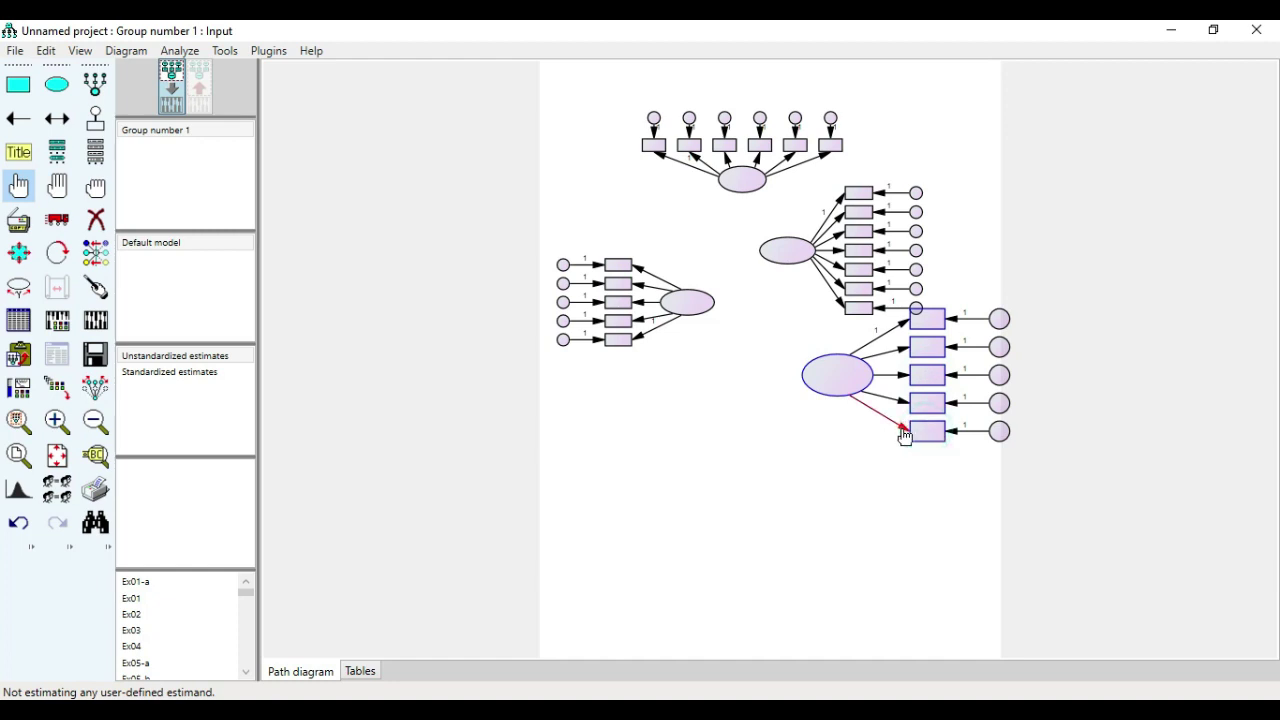
left_click(902, 402)
left_click(900, 374)
left_click(901, 345)
left_click(900, 326)
left_click(999, 433)
left_click(999, 404)
left_click(999, 376)
left_click(1000, 347)
left_click(999, 319)
left_click(955, 320)
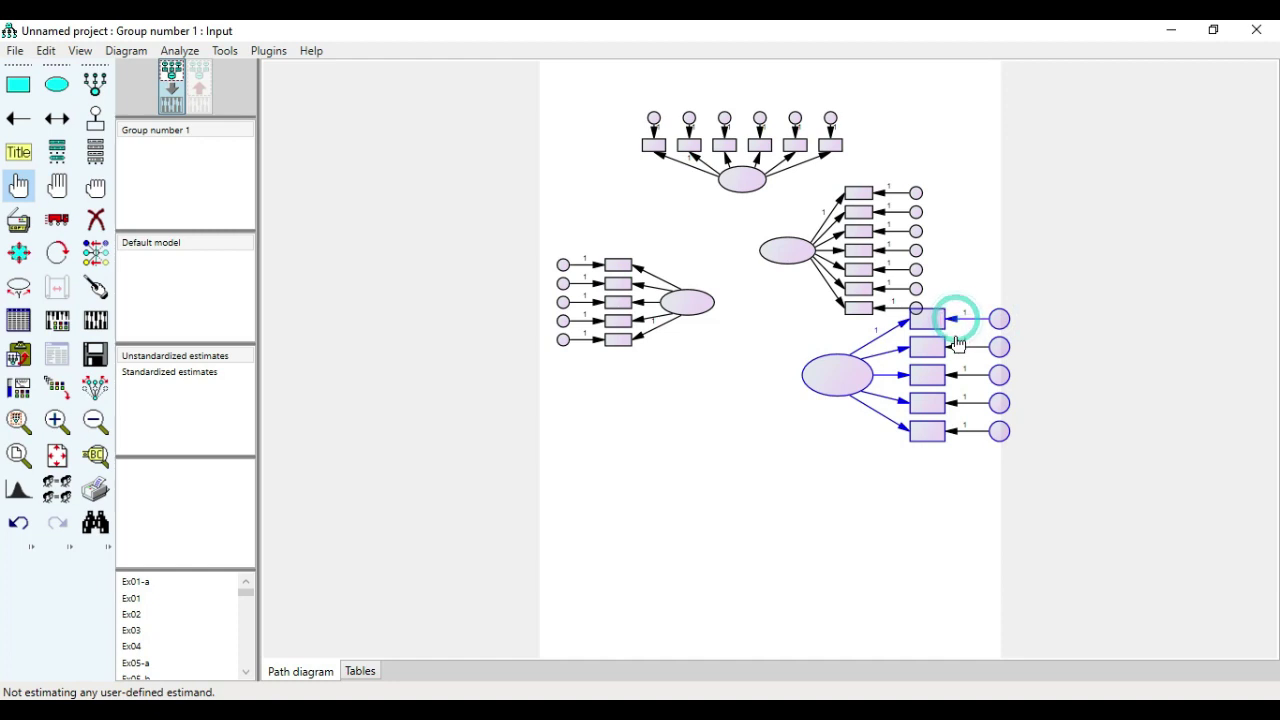
left_click(957, 348)
left_click(956, 349)
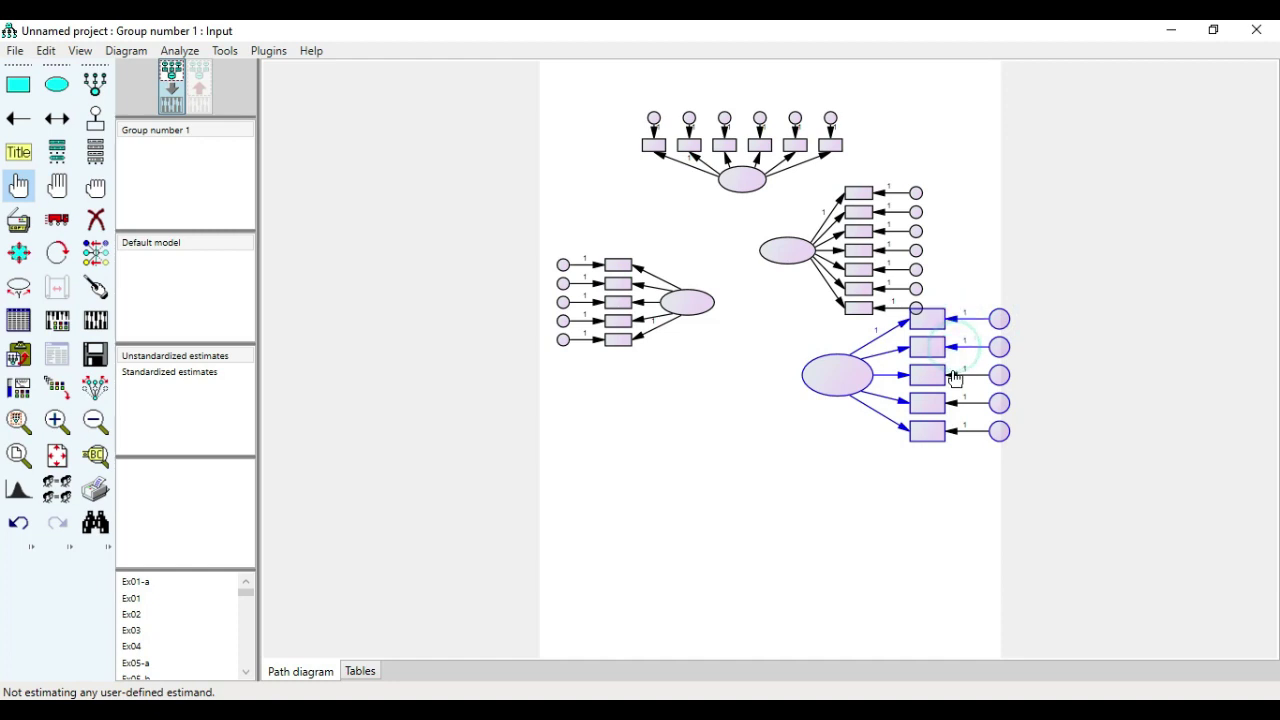
left_click(955, 378)
left_click(956, 405)
left_click(955, 433)
left_click(958, 434)
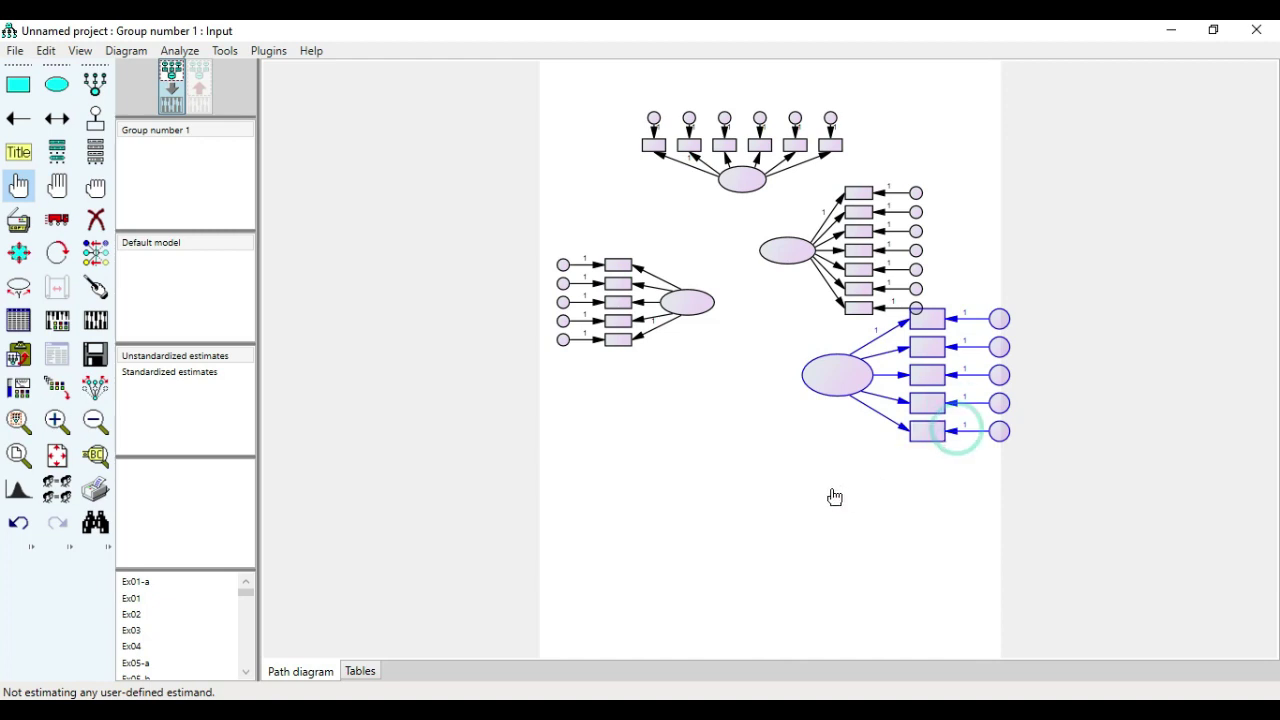
left_click(57, 219)
left_click_drag(835, 393, 826, 534)
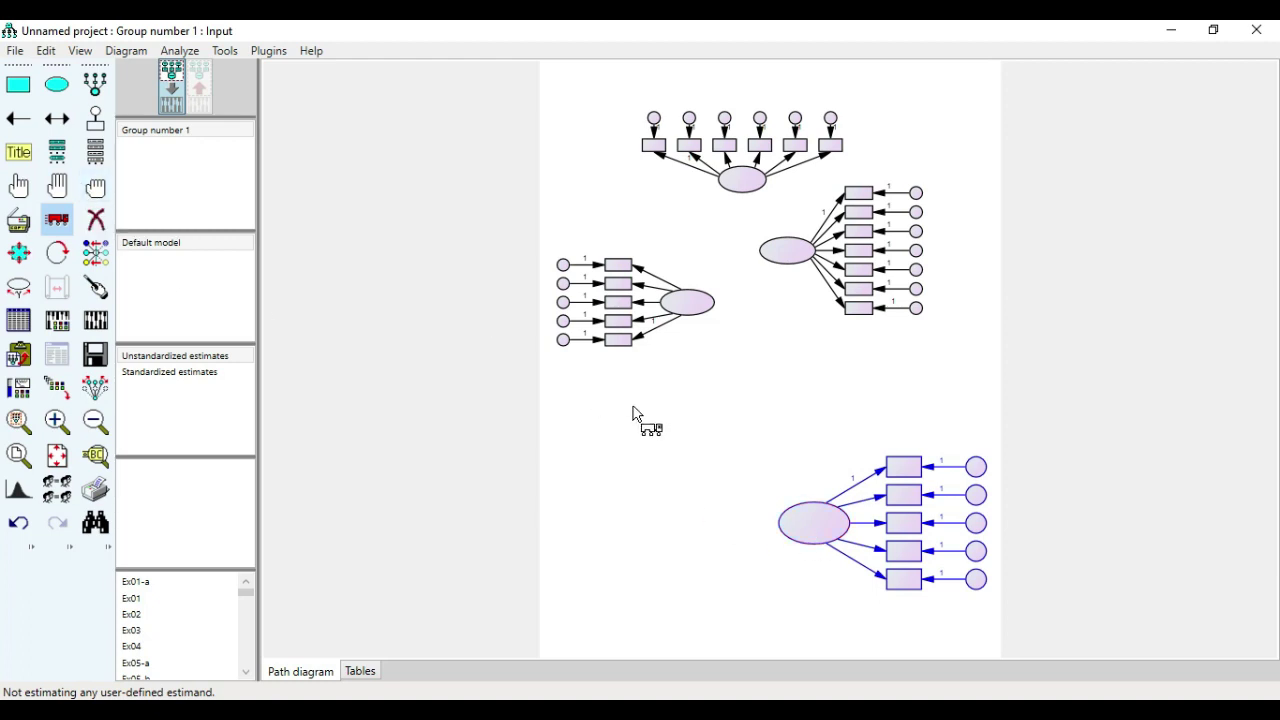
left_click_drag(812, 528, 799, 556)
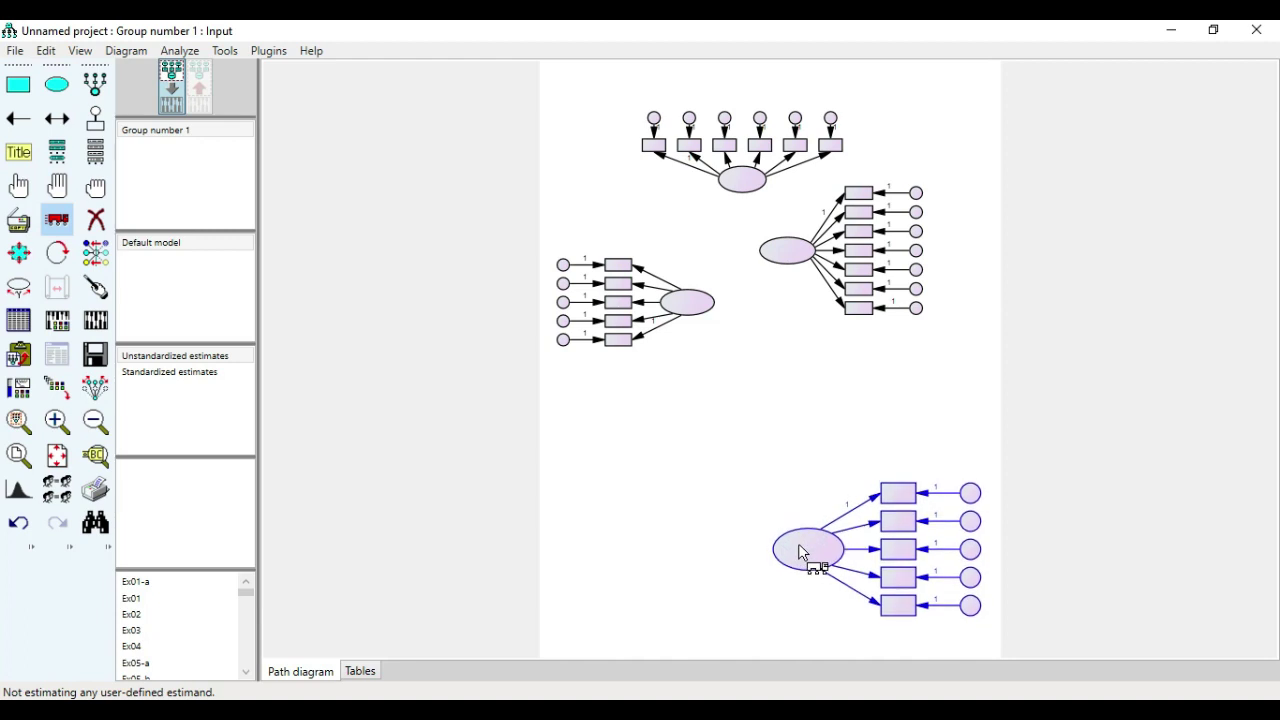
left_click(96, 190)
Select the second latent variable with its seven indicators, paths and error terms, and move the group down to just above the fourth one.
left_click(19, 188)
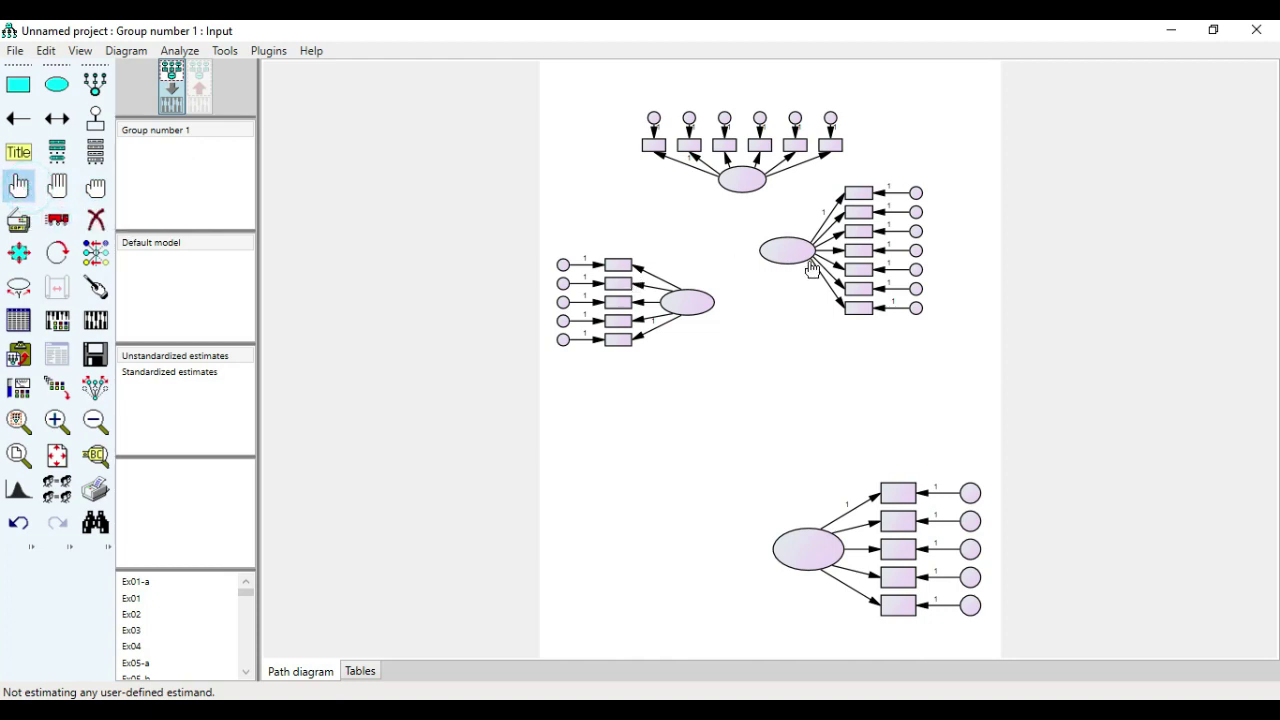
left_click(843, 199)
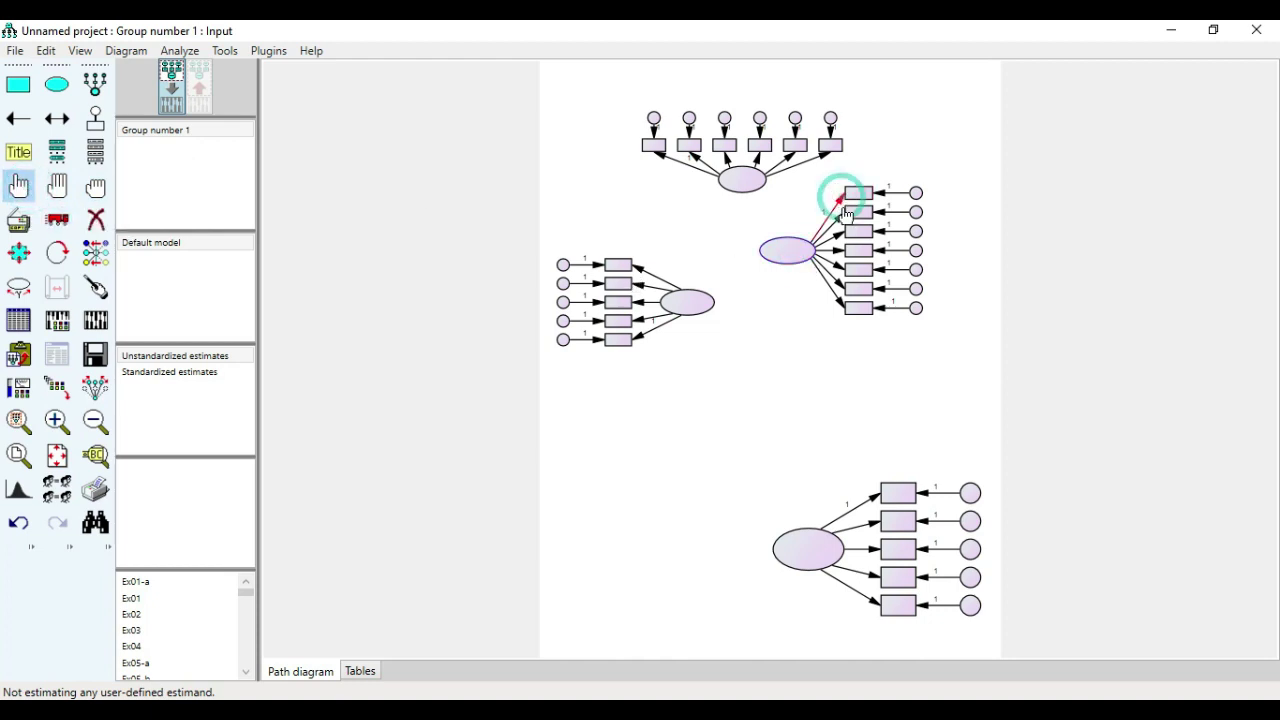
left_click(841, 218)
left_click(841, 220)
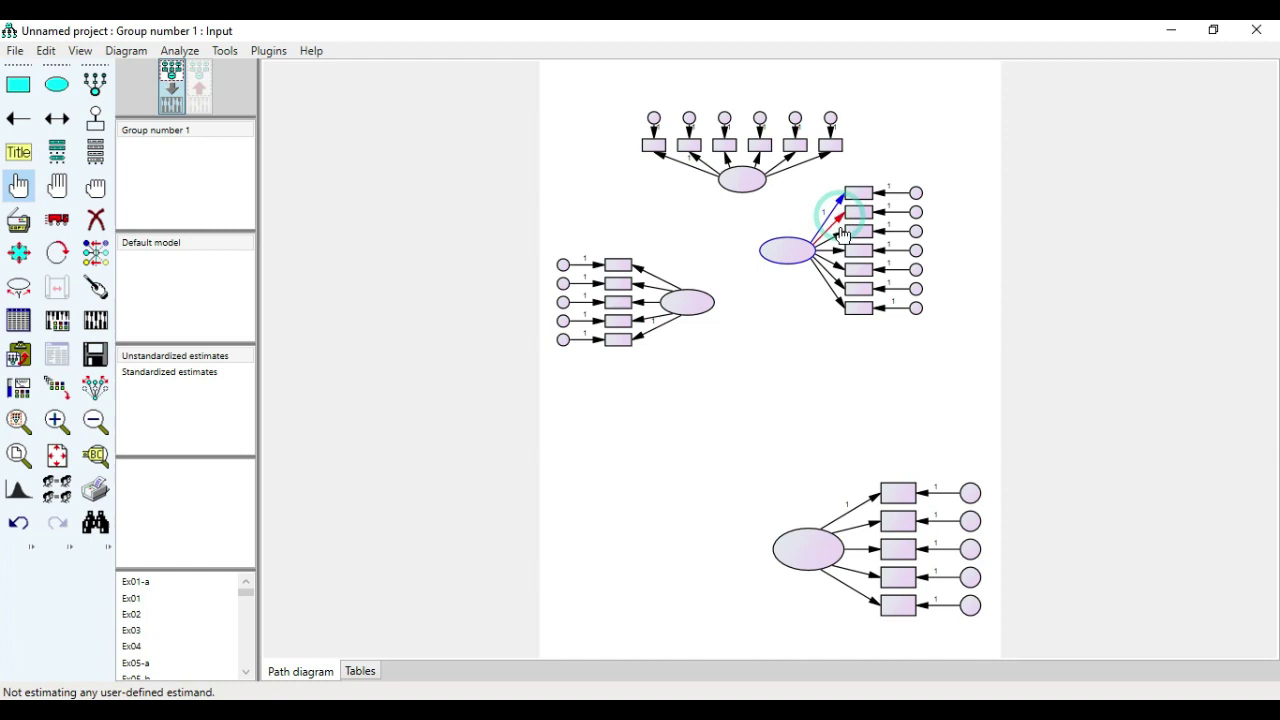
left_click(840, 236)
left_click(841, 254)
left_click(841, 272)
left_click(841, 288)
left_click(837, 301)
left_click(858, 310)
left_click(858, 289)
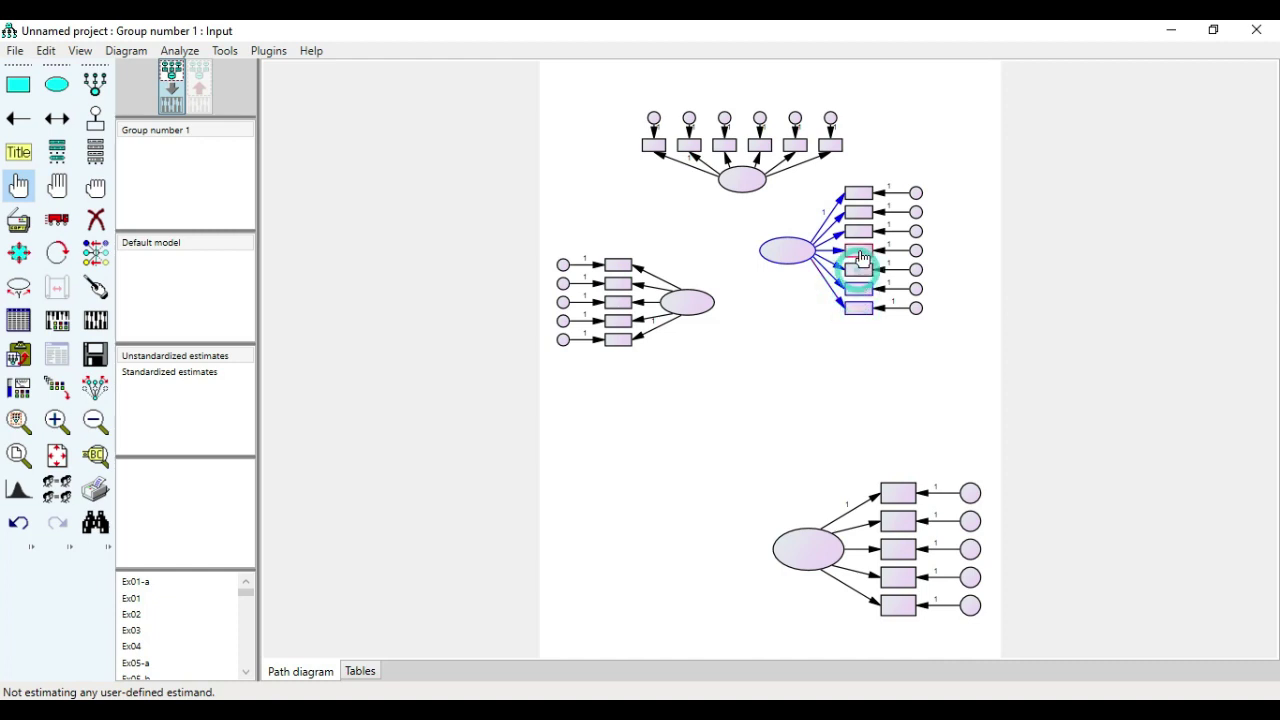
left_click(859, 231)
left_click(862, 252)
left_click(860, 270)
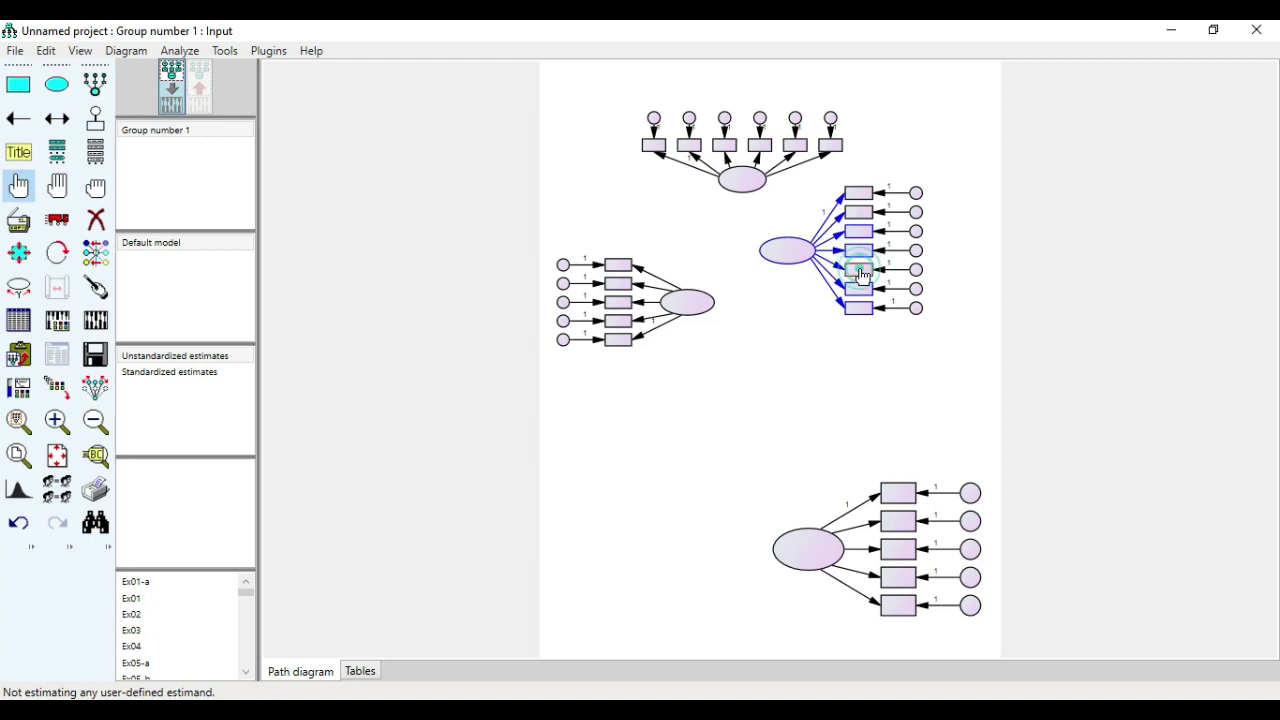
left_click(862, 212)
left_click(862, 194)
left_click(916, 196)
left_click(886, 195)
left_click(886, 213)
left_click(916, 213)
left_click(885, 232)
left_click(916, 235)
left_click(885, 254)
left_click(885, 270)
left_click(917, 272)
left_click(917, 290)
left_click(885, 290)
left_click(884, 309)
left_click(919, 310)
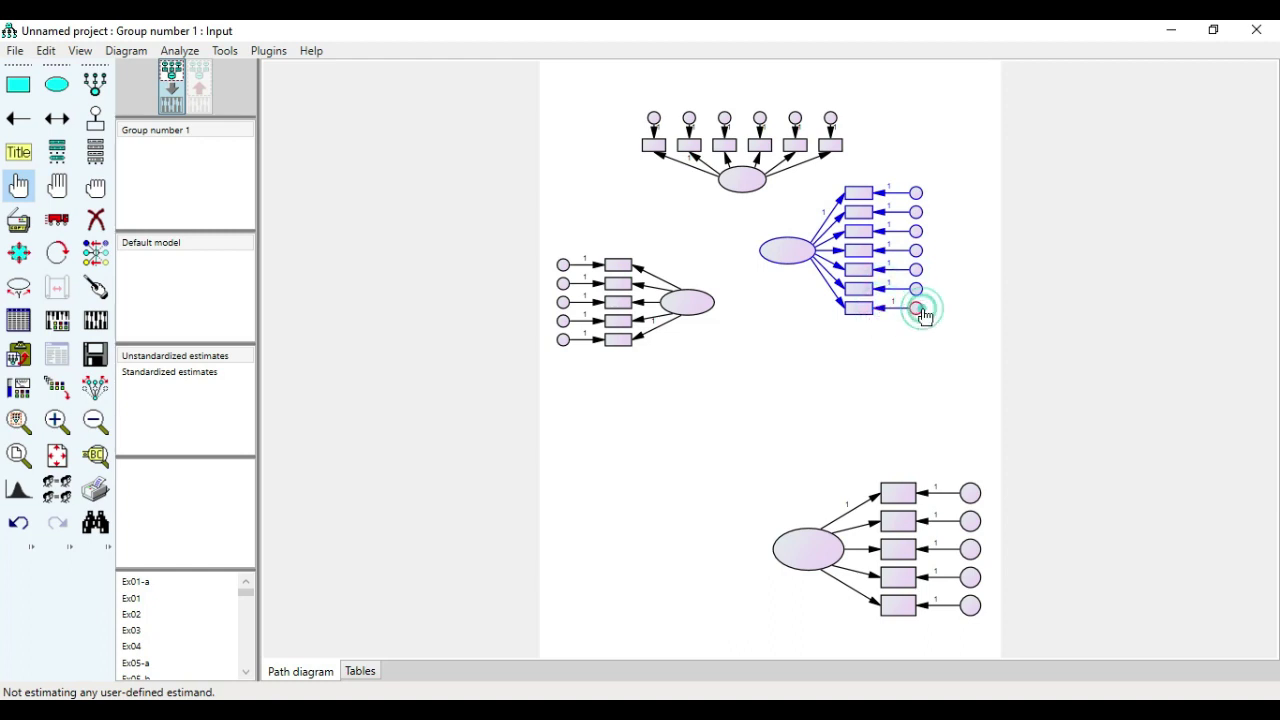
left_click(57, 219)
left_click_drag(786, 257, 813, 382)
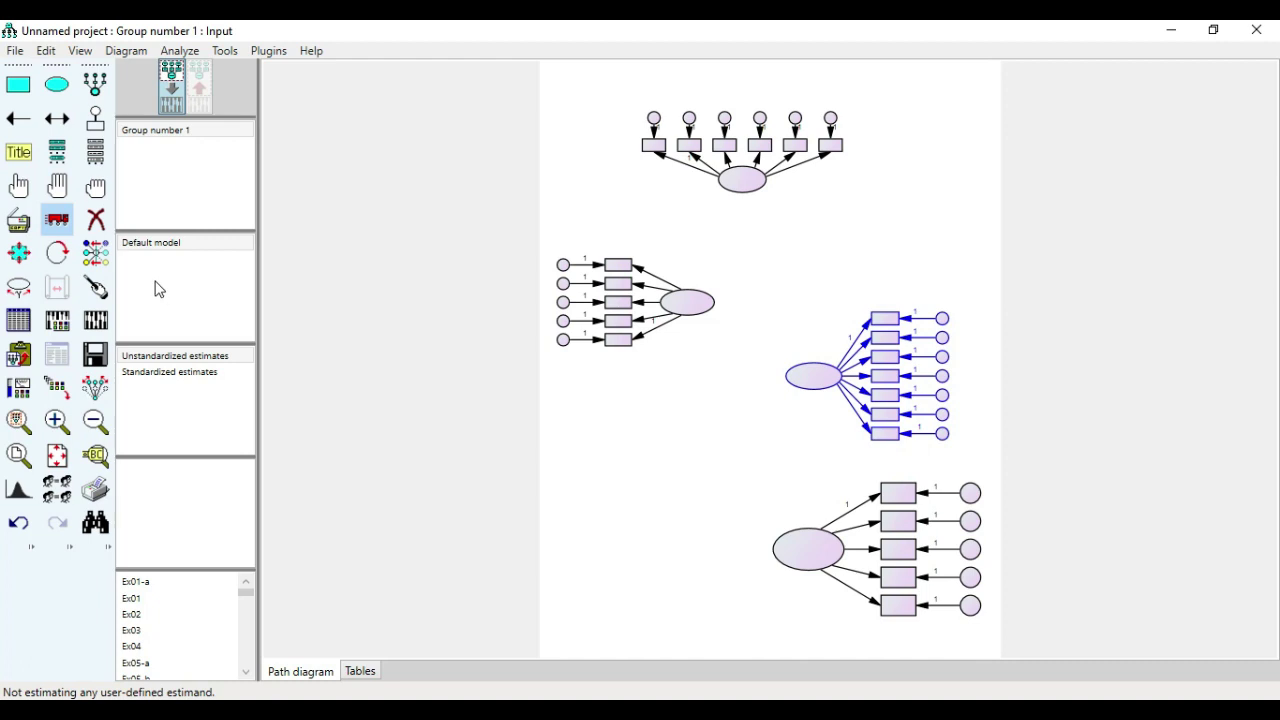
left_click(95, 190)
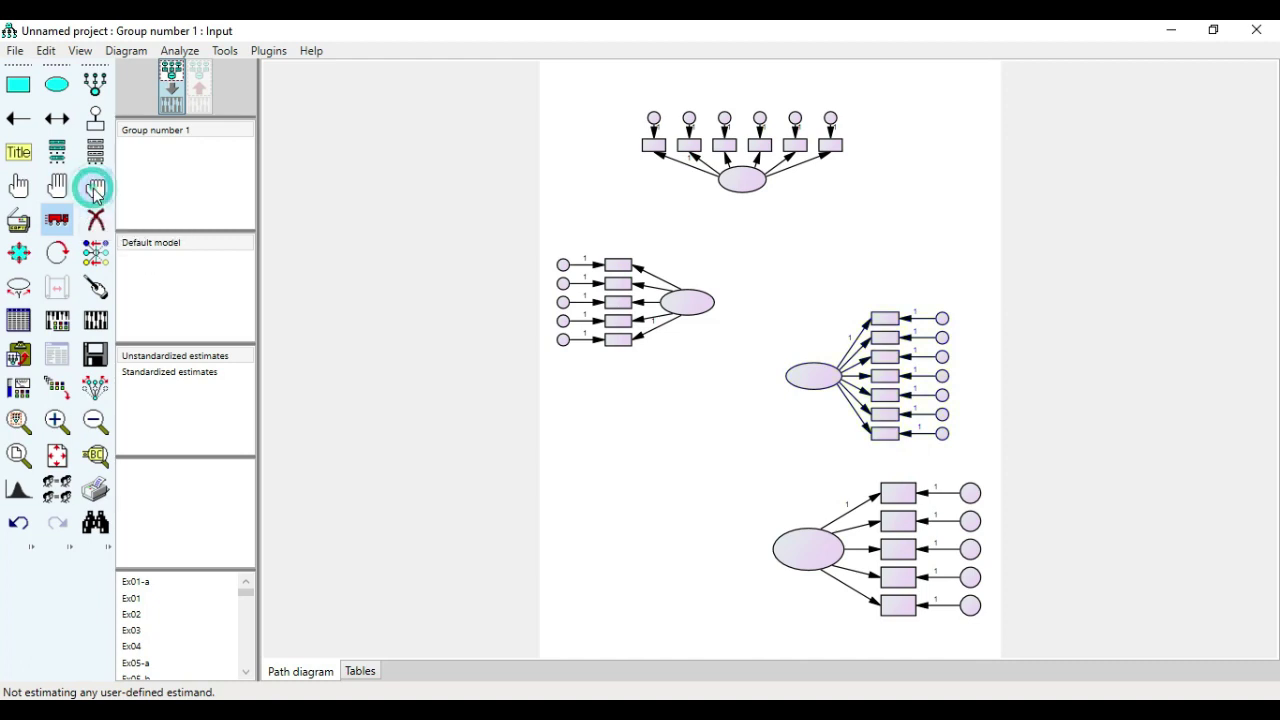
Select the third latent variable with its five indicators, paths and error terms, and move the group between the first and second latent variables.
left_click(18, 187)
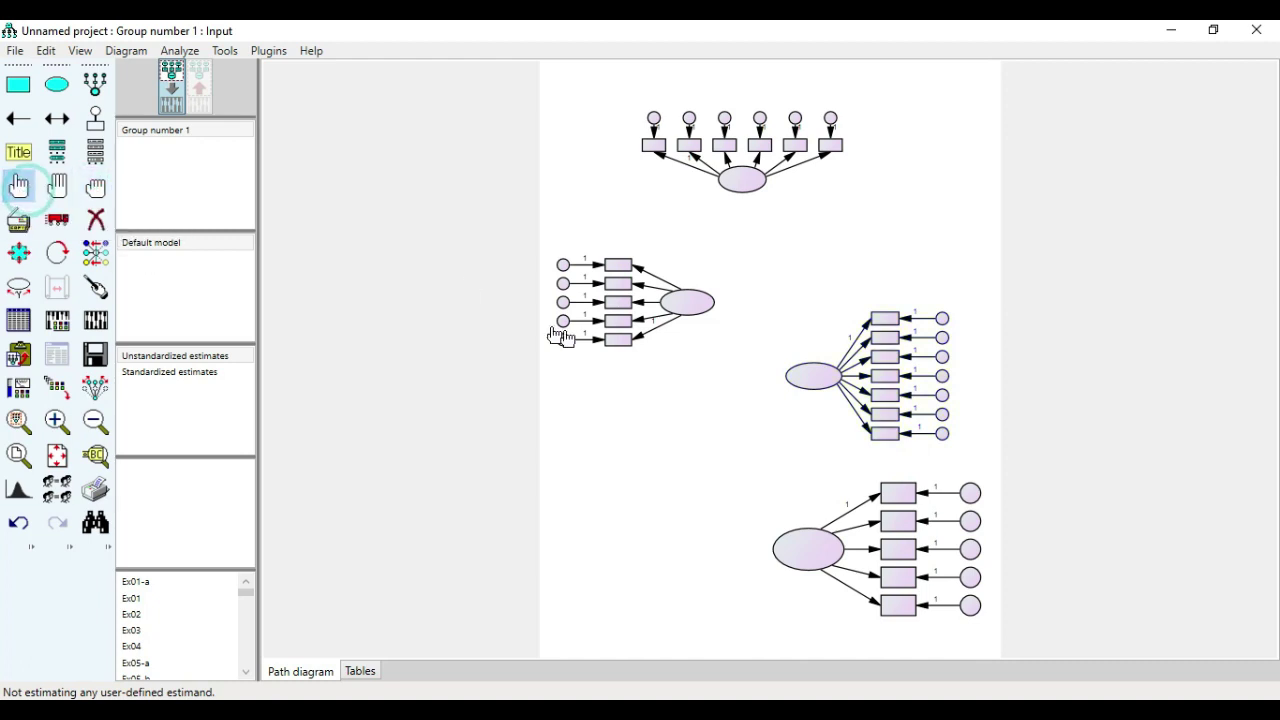
left_click(563, 265)
left_click(563, 284)
left_click(564, 302)
left_click(561, 293)
left_click(561, 314)
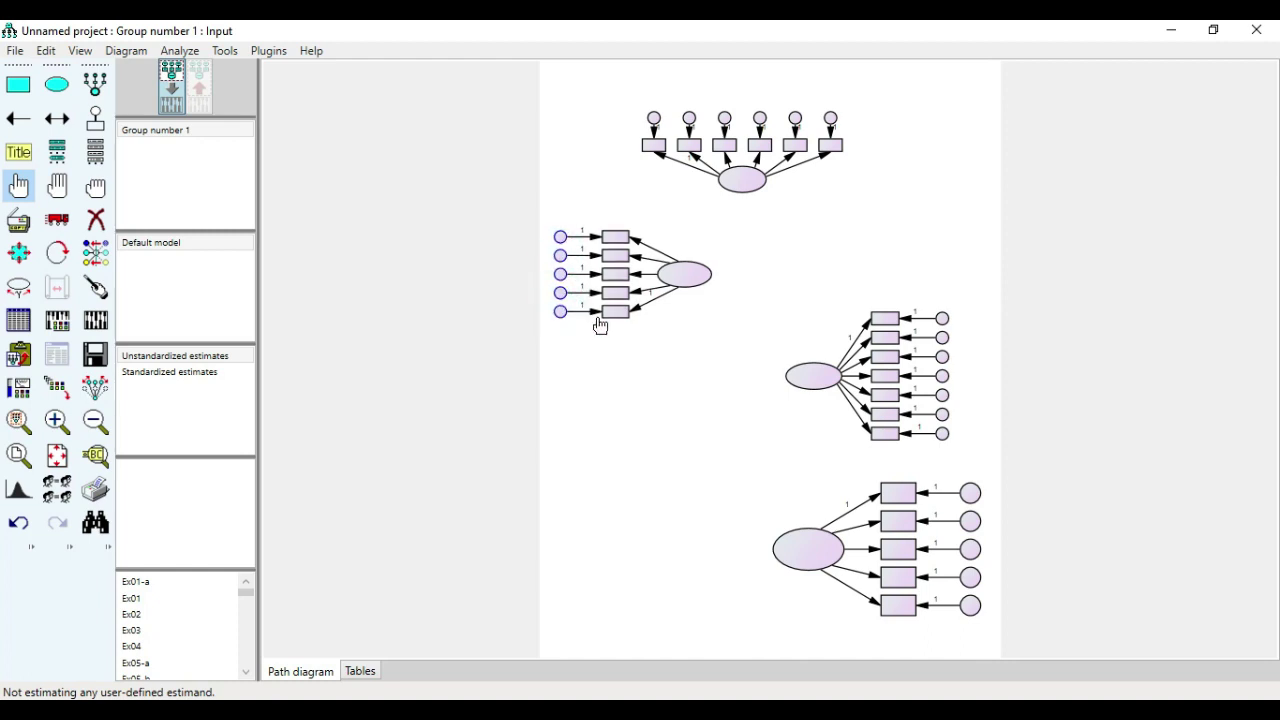
left_click(592, 312)
left_click(592, 293)
left_click(594, 274)
left_click(594, 255)
left_click(594, 237)
left_click(616, 244)
left_click(616, 259)
left_click(616, 276)
left_click(617, 293)
left_click(638, 317)
left_click(640, 279)
left_click(640, 263)
left_click(648, 245)
left_click(683, 278)
left_click(57, 219)
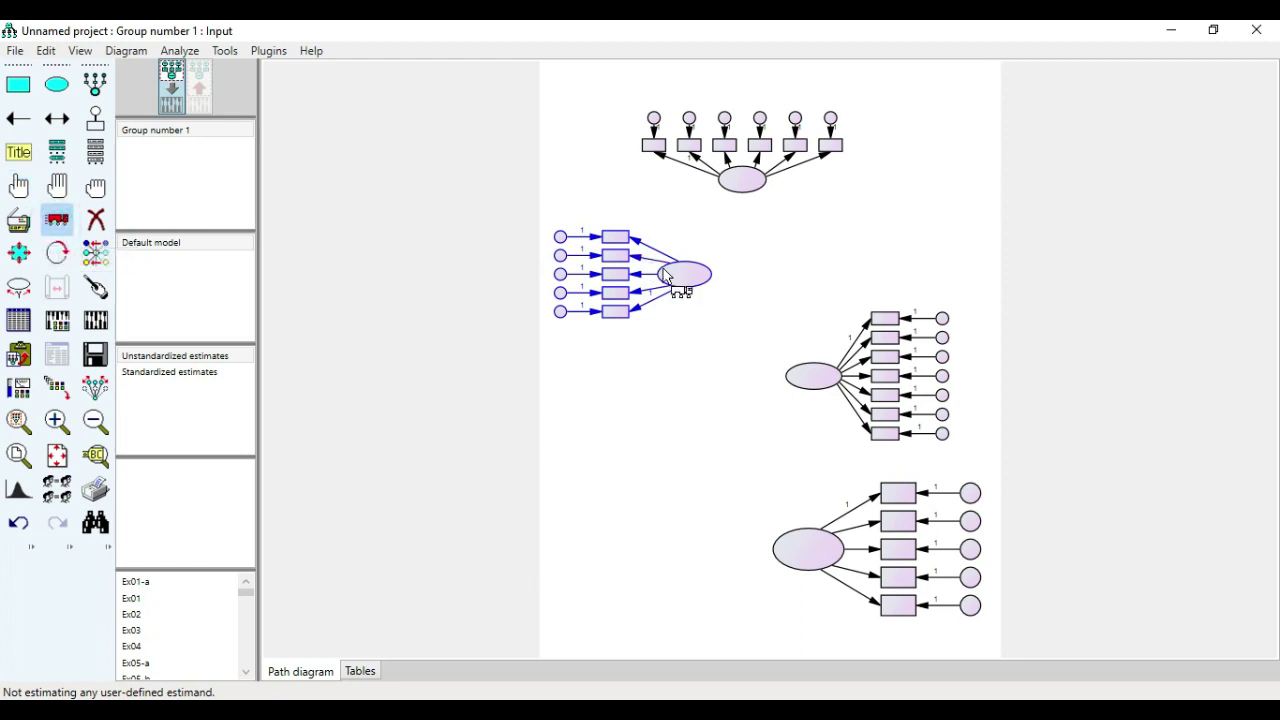
left_click_drag(677, 282, 793, 259)
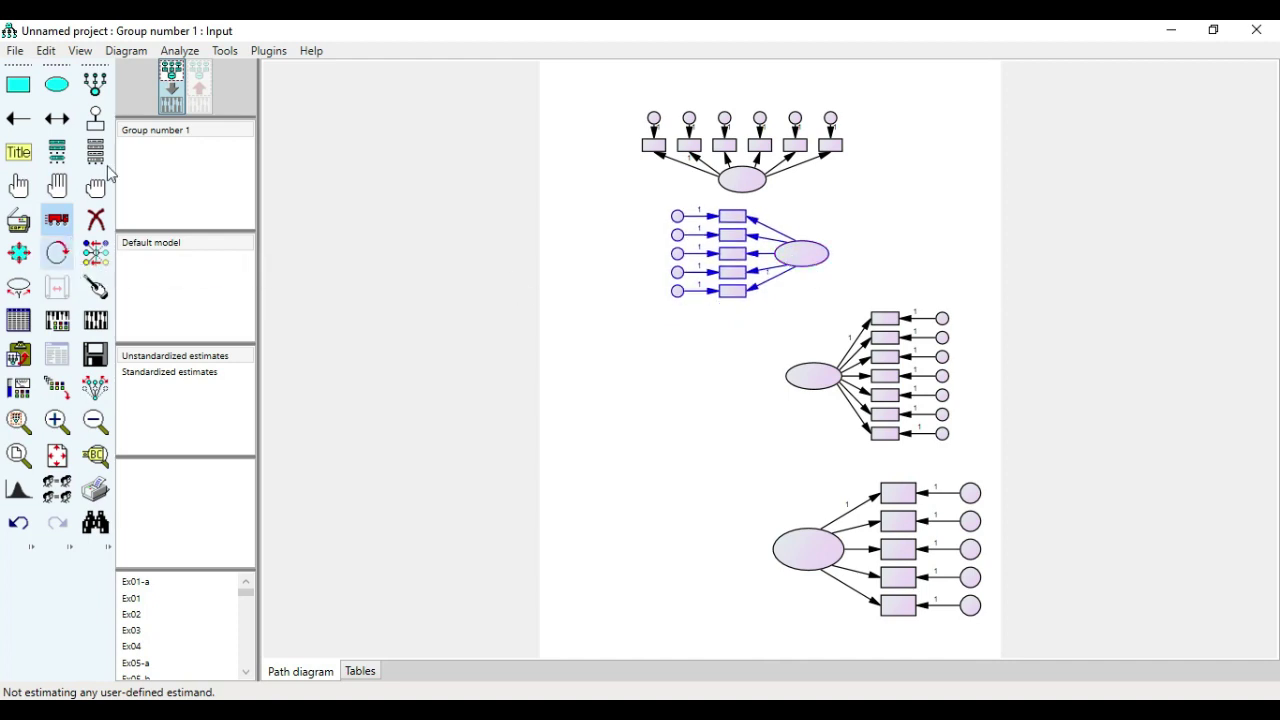
Rotate the third latent variable's five indicators until they sit on the oval's right-hand side.
left_click(57, 252)
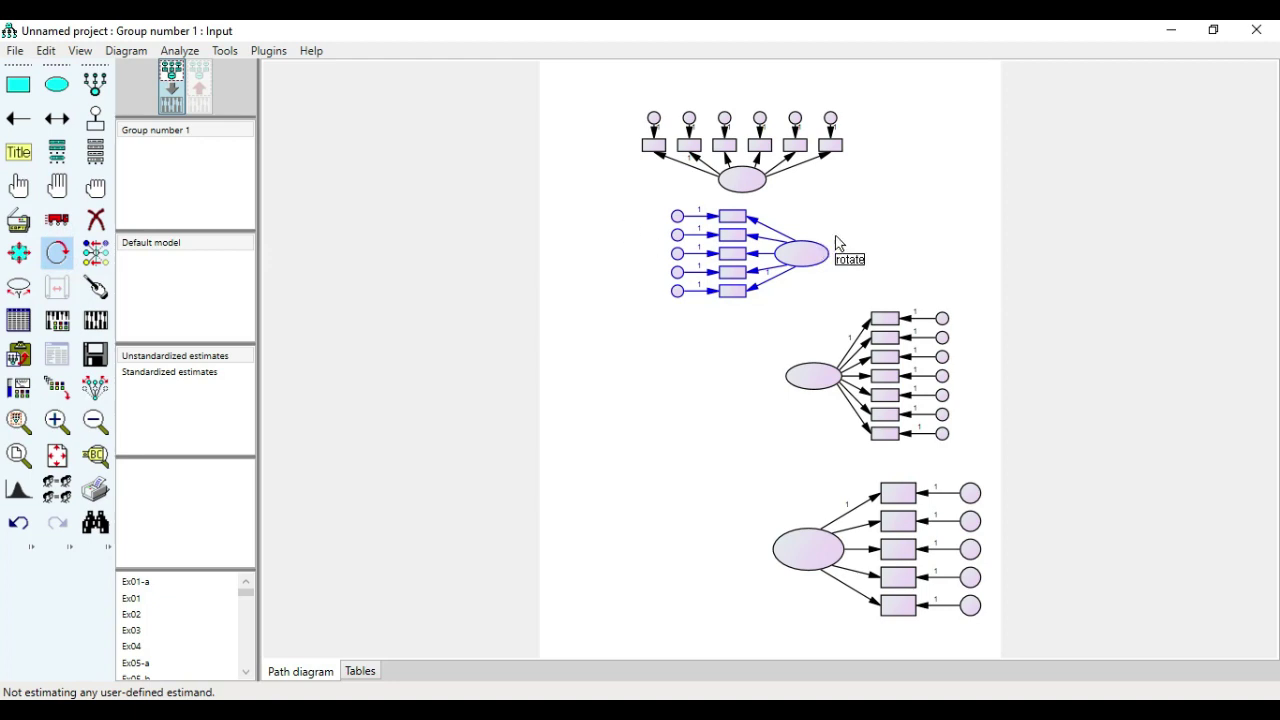
left_click(808, 253)
left_click(808, 253)
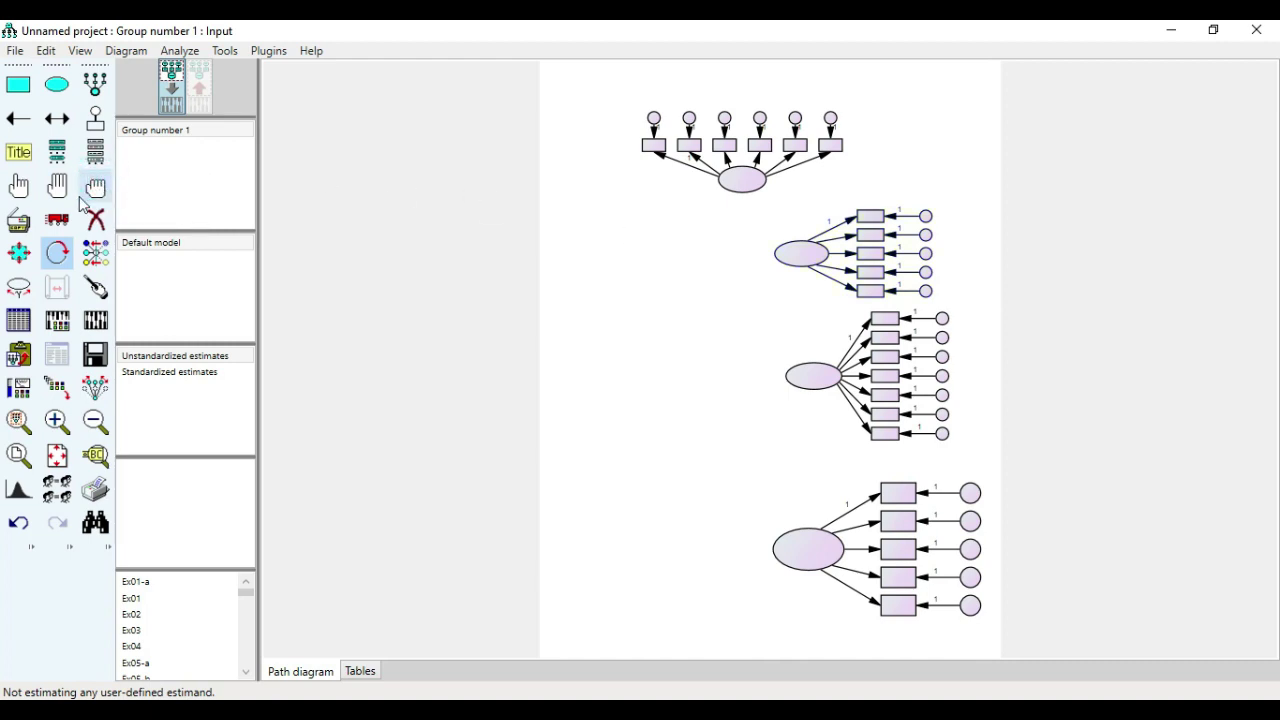
Select the first latent variable with its six indicators, paths and error terms, and move its oval above the other latent variables.
left_click(22, 188)
left_click(748, 180)
left_click(690, 172)
left_click(653, 119)
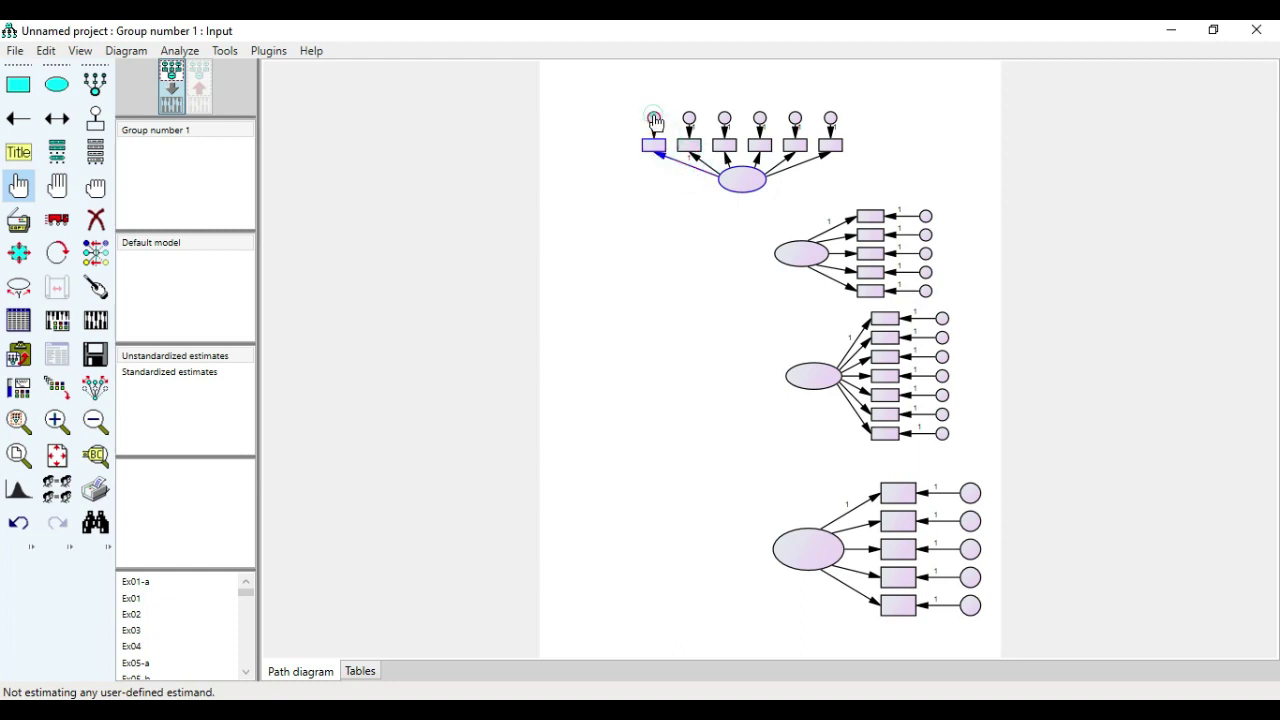
left_click(687, 118)
left_click(689, 127)
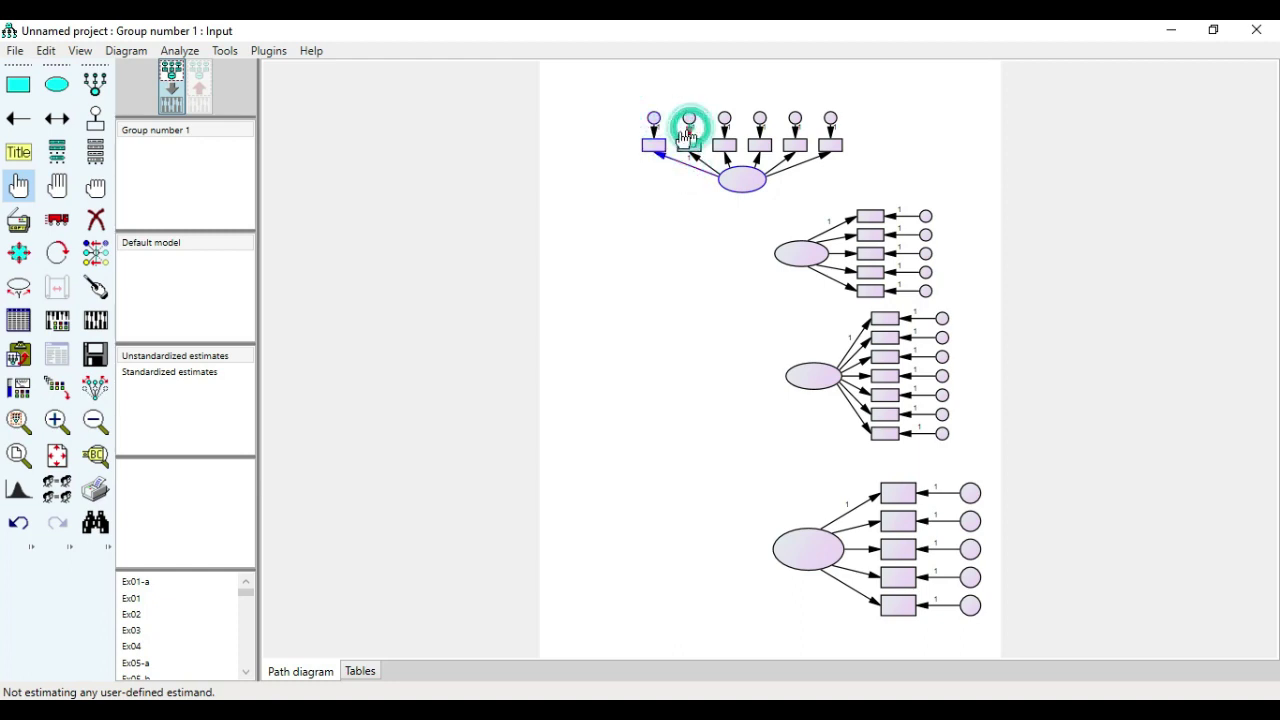
left_click(654, 130)
left_click(692, 118)
left_click(702, 168)
left_click(699, 160)
left_click(725, 124)
left_click(725, 120)
left_click(725, 131)
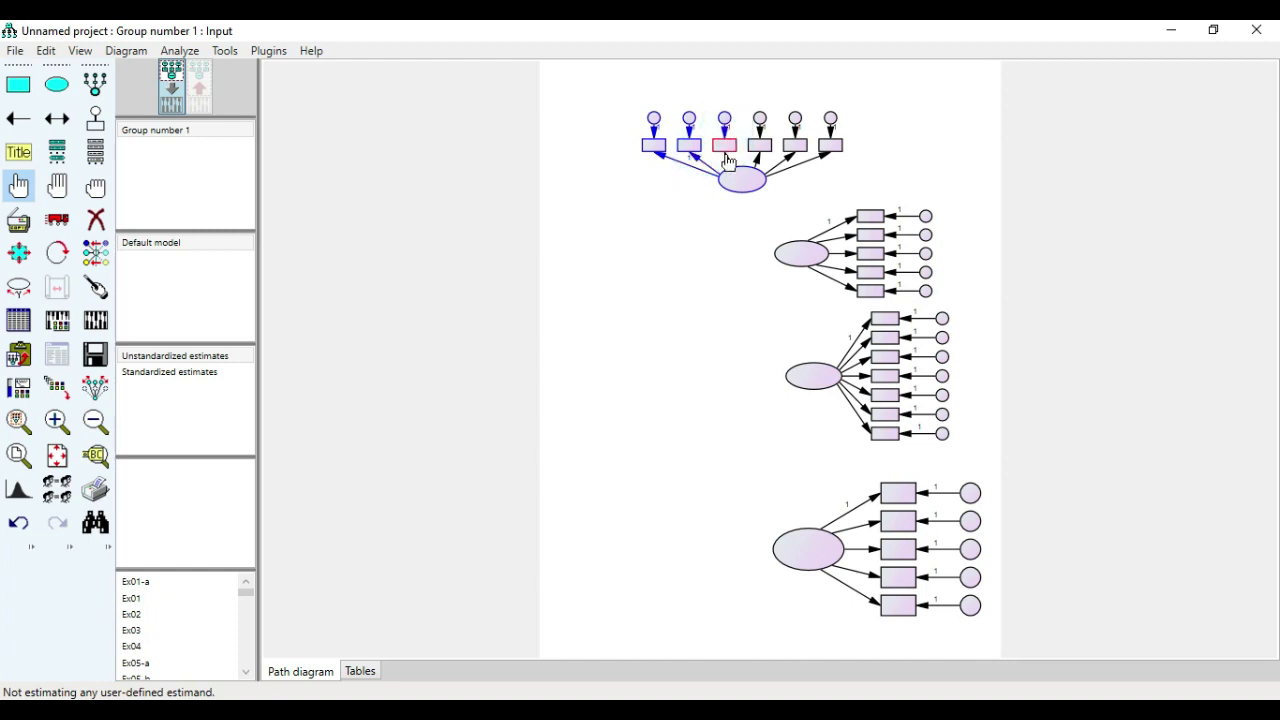
left_click(727, 160)
left_click(762, 128)
left_click(797, 134)
left_click(790, 162)
left_click(791, 162)
left_click(832, 121)
left_click(55, 222)
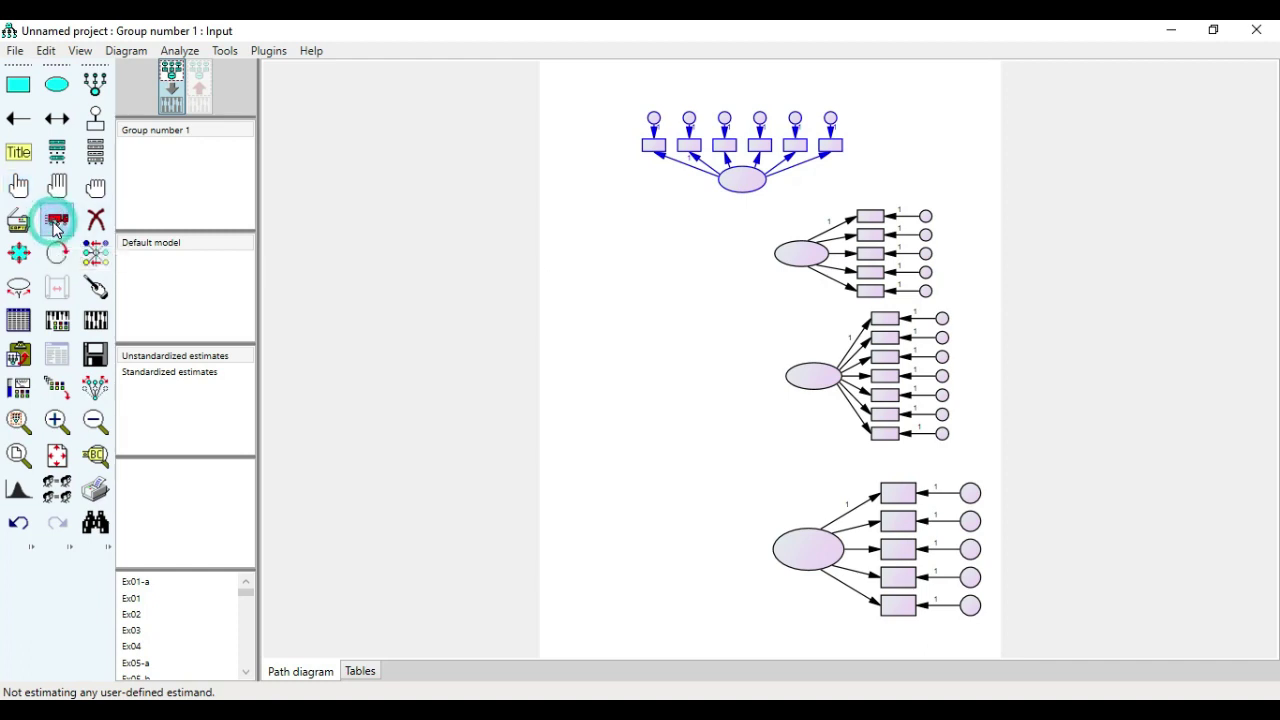
left_click_drag(735, 180, 790, 159)
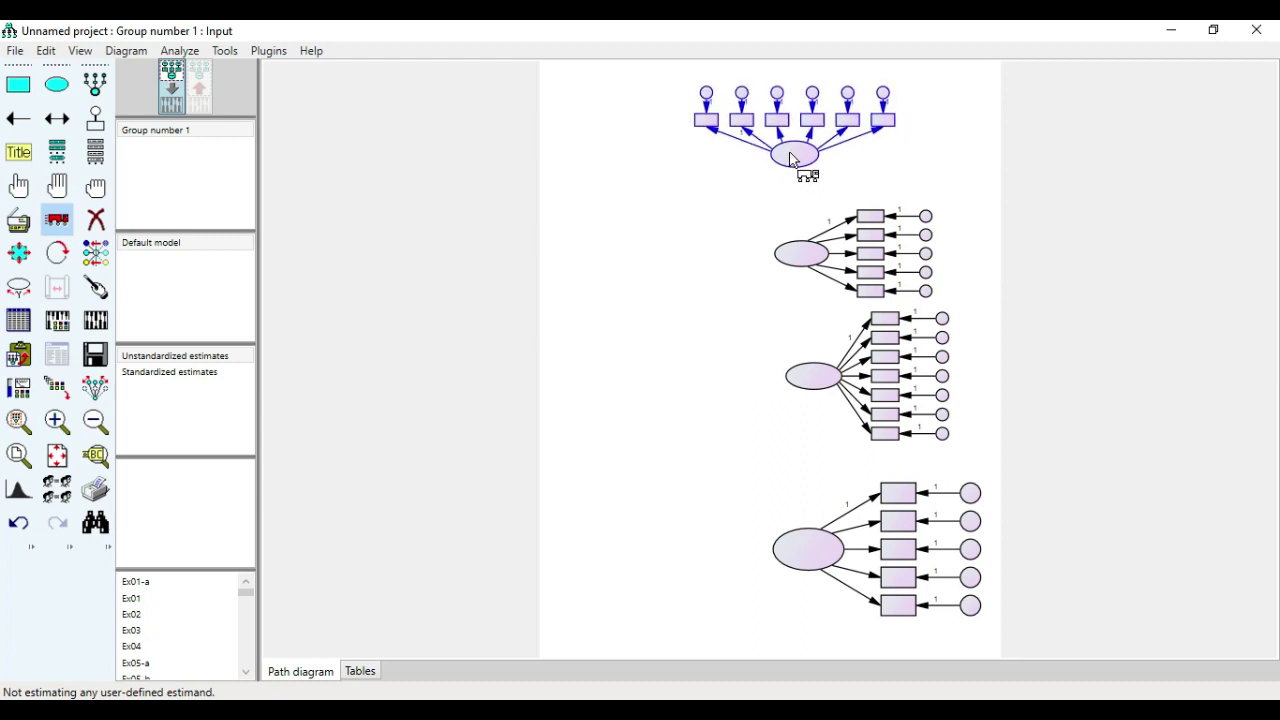
Rotate the first latent variable's six indicators to the oval's right-hand side and align the group above the other three.
left_click(56, 253)
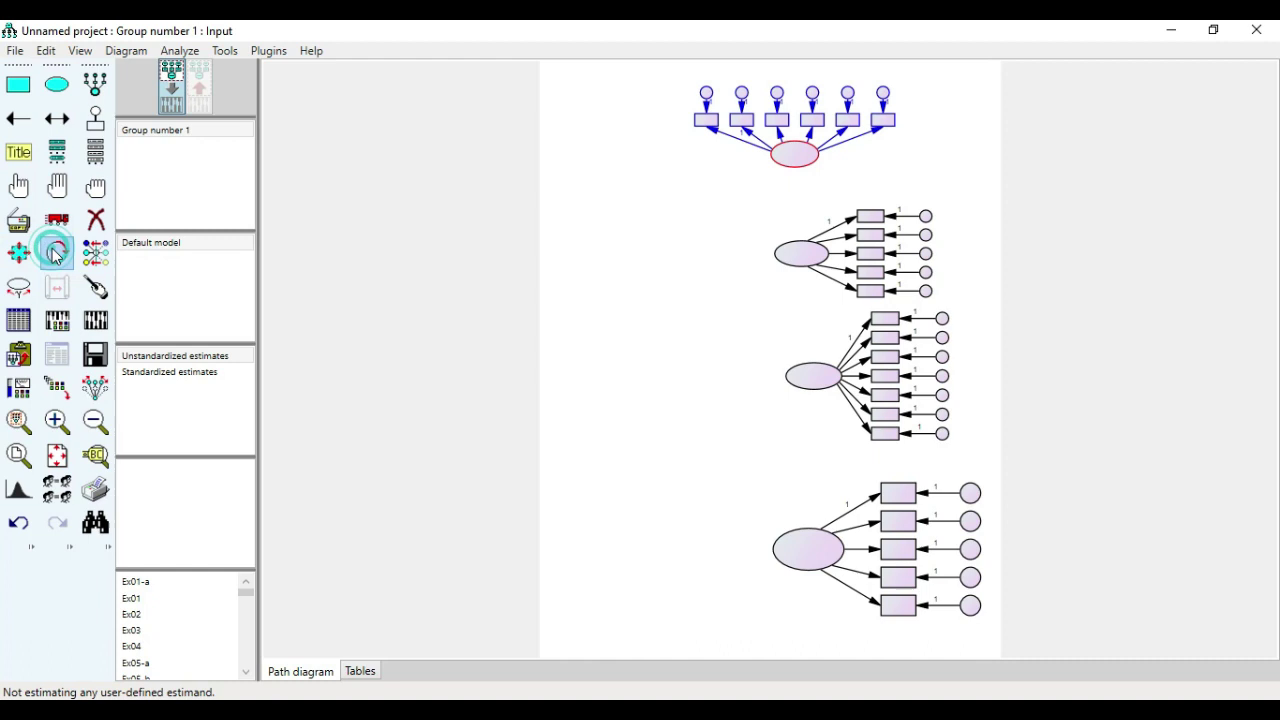
left_click(789, 158)
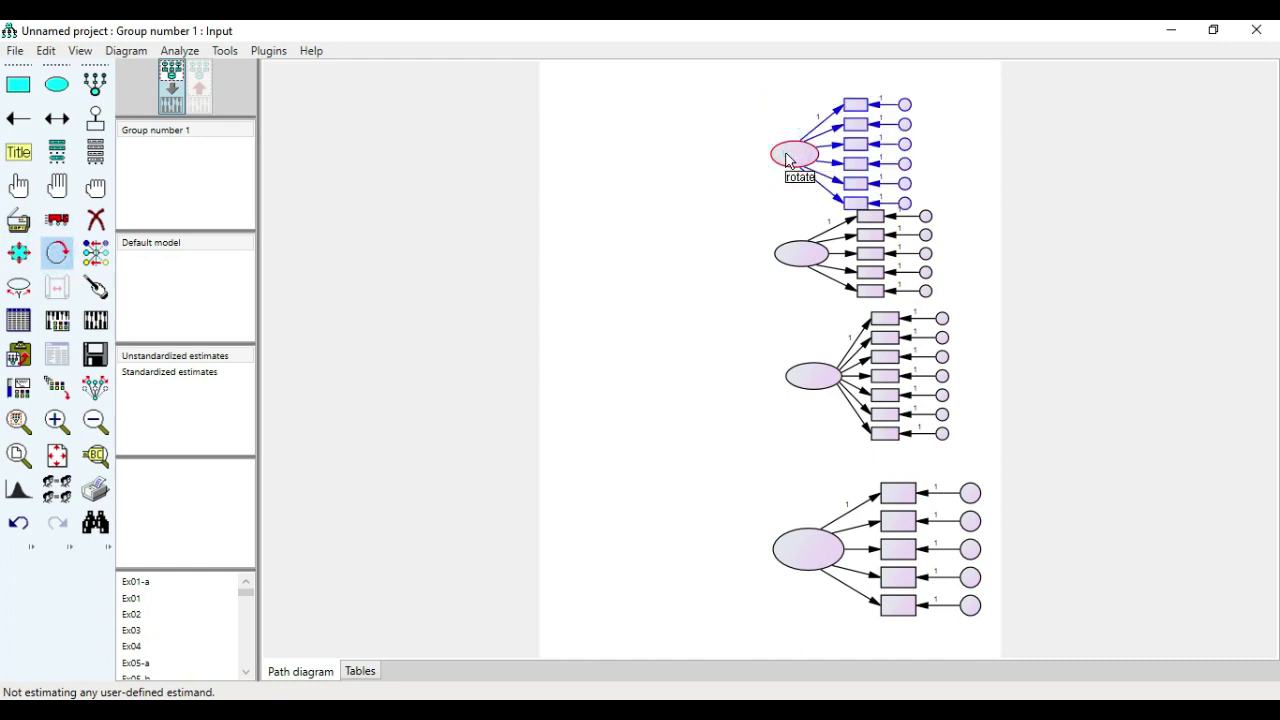
left_click(57, 219)
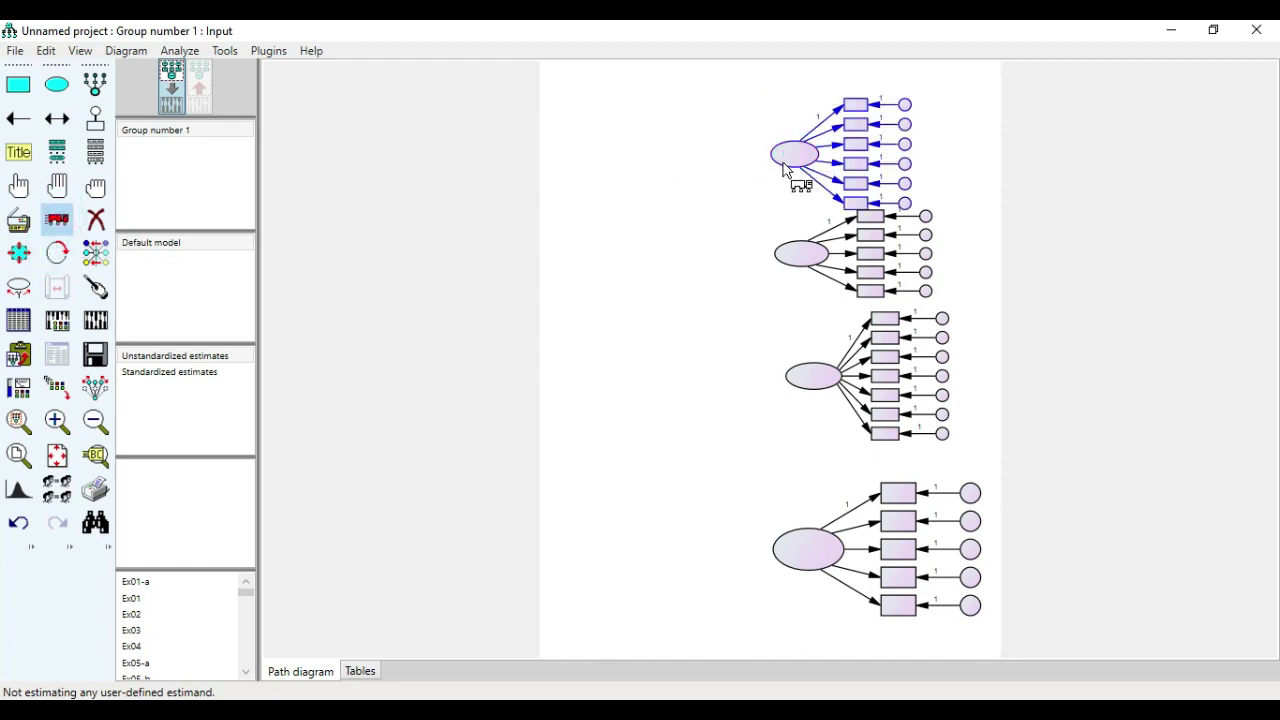
left_click_drag(786, 162, 788, 147)
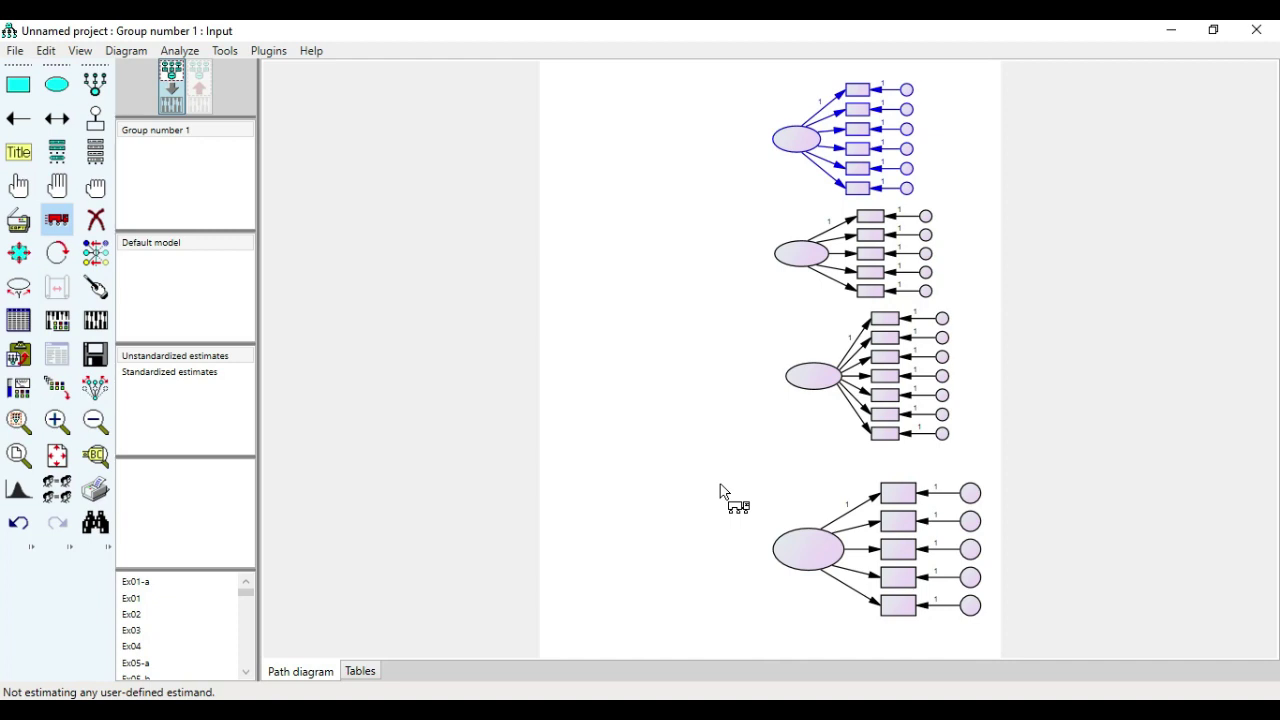
left_click_drag(797, 138, 809, 138)
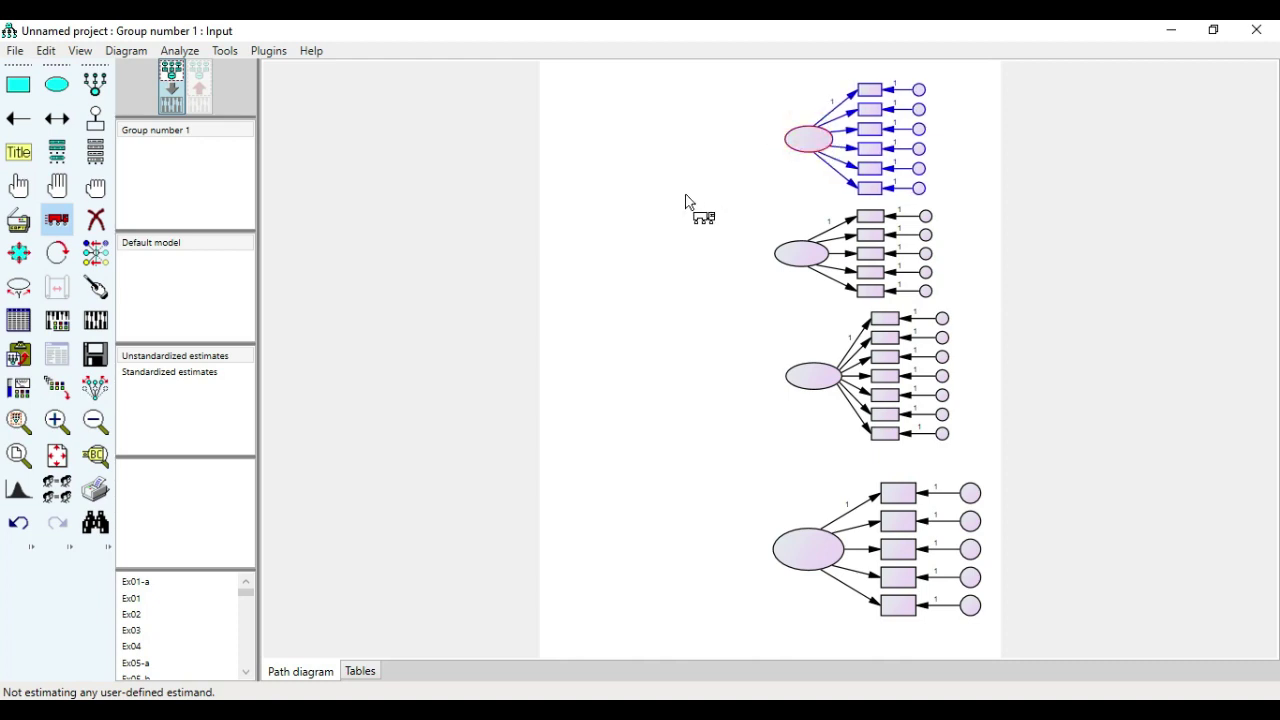
left_click(95, 187)
key("Escape")
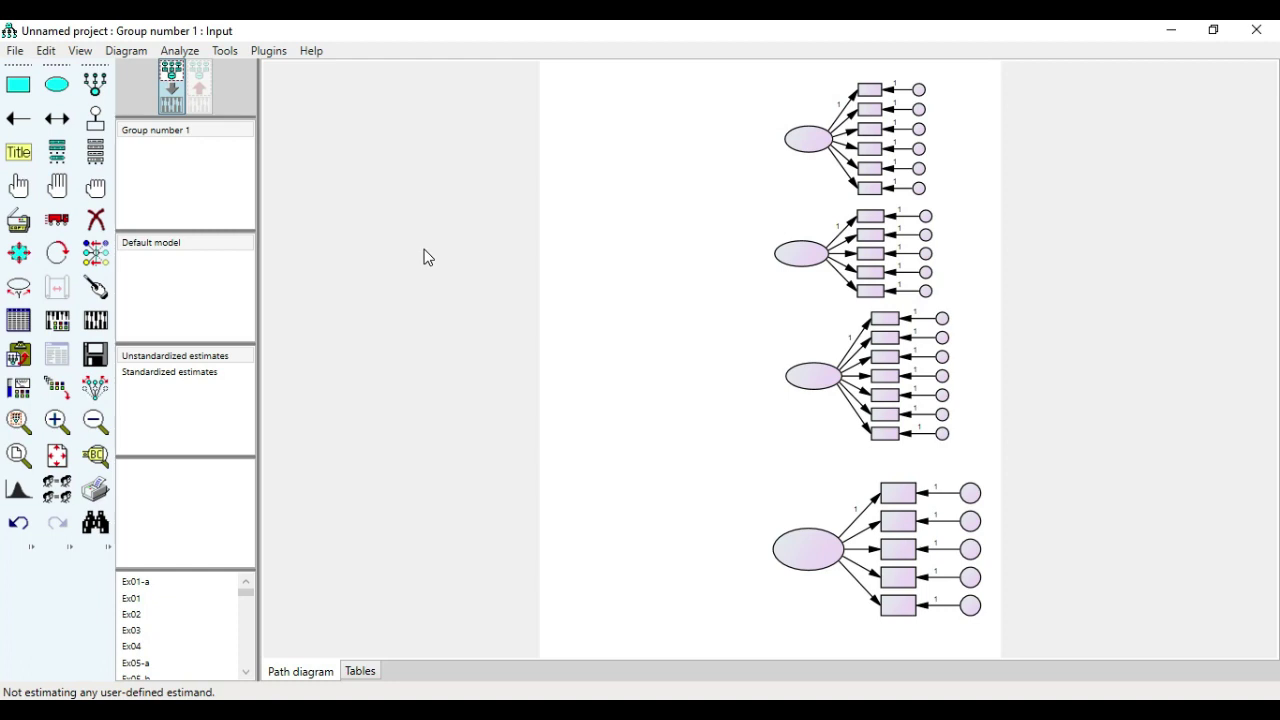
Select the four latent variable ovals and draw covariances between all of them.
left_click(19, 186)
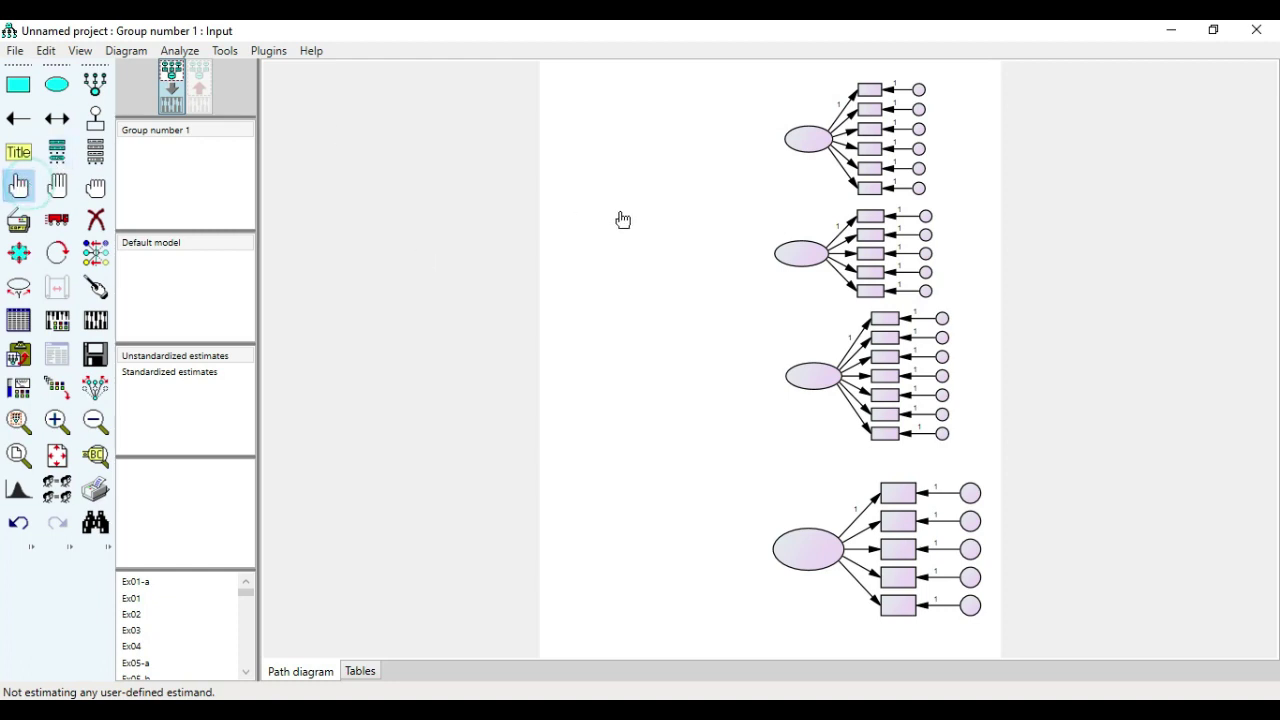
left_click(799, 141)
left_click(802, 252)
left_click(808, 372)
left_click(805, 546)
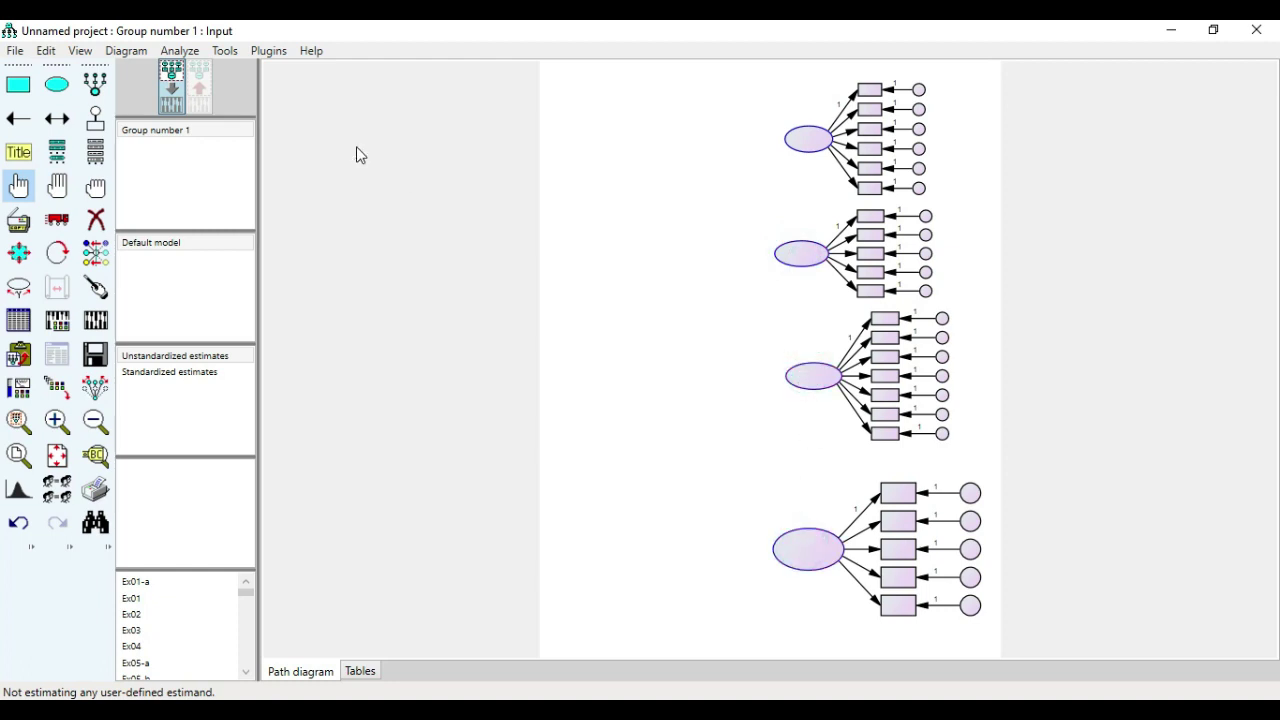
left_click(270, 52)
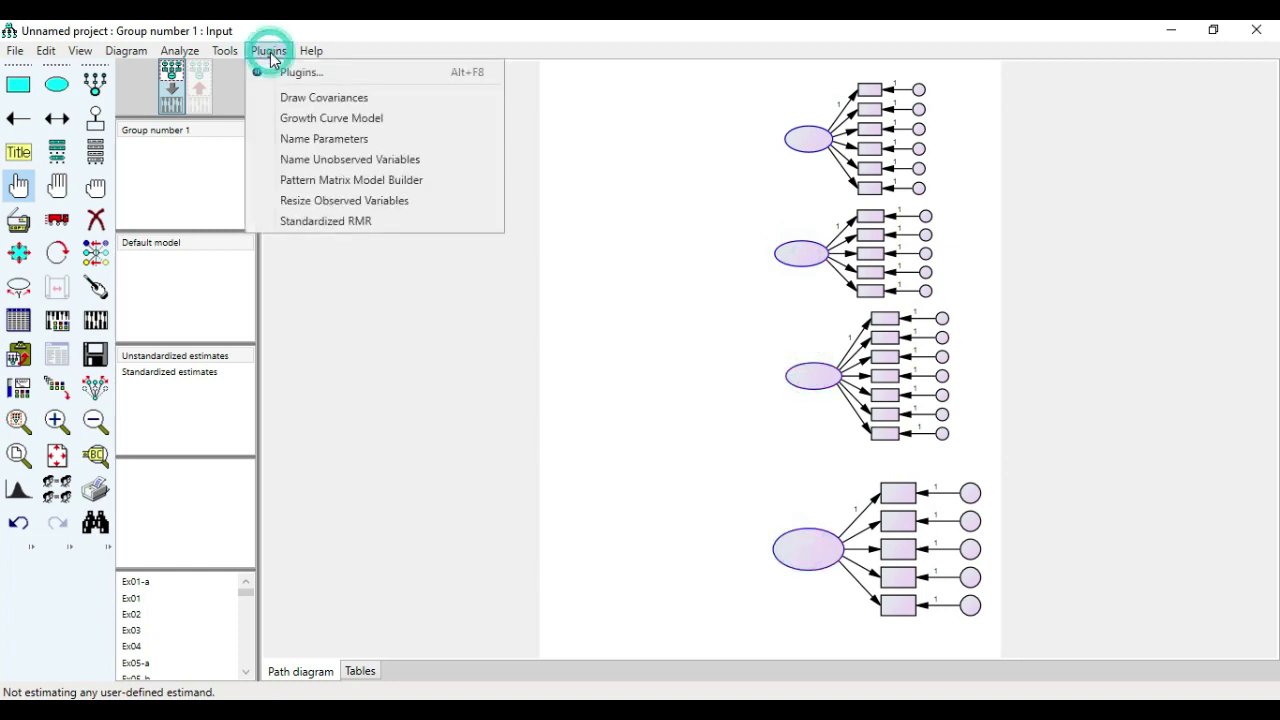
left_click(300, 98)
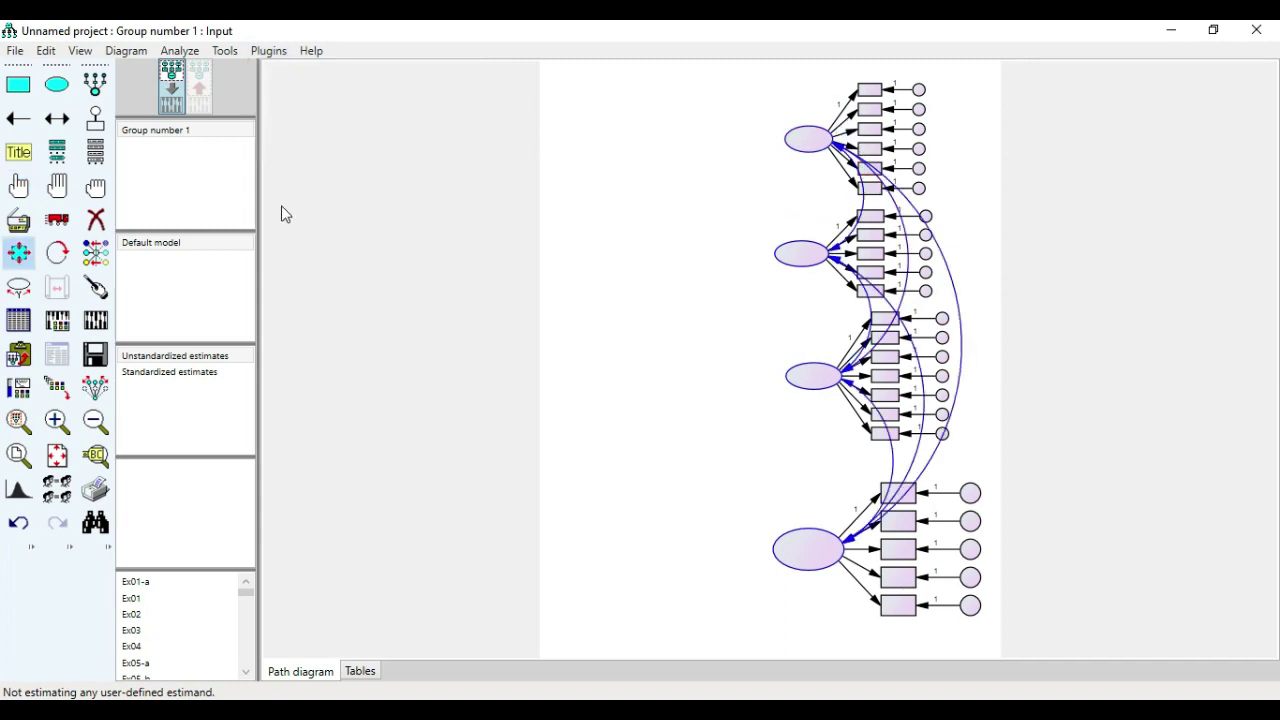
Rotate the indicators and error terms of all four latent variables to the left-hand side of their ovals, away from the covariance arrows.
left_click(57, 253)
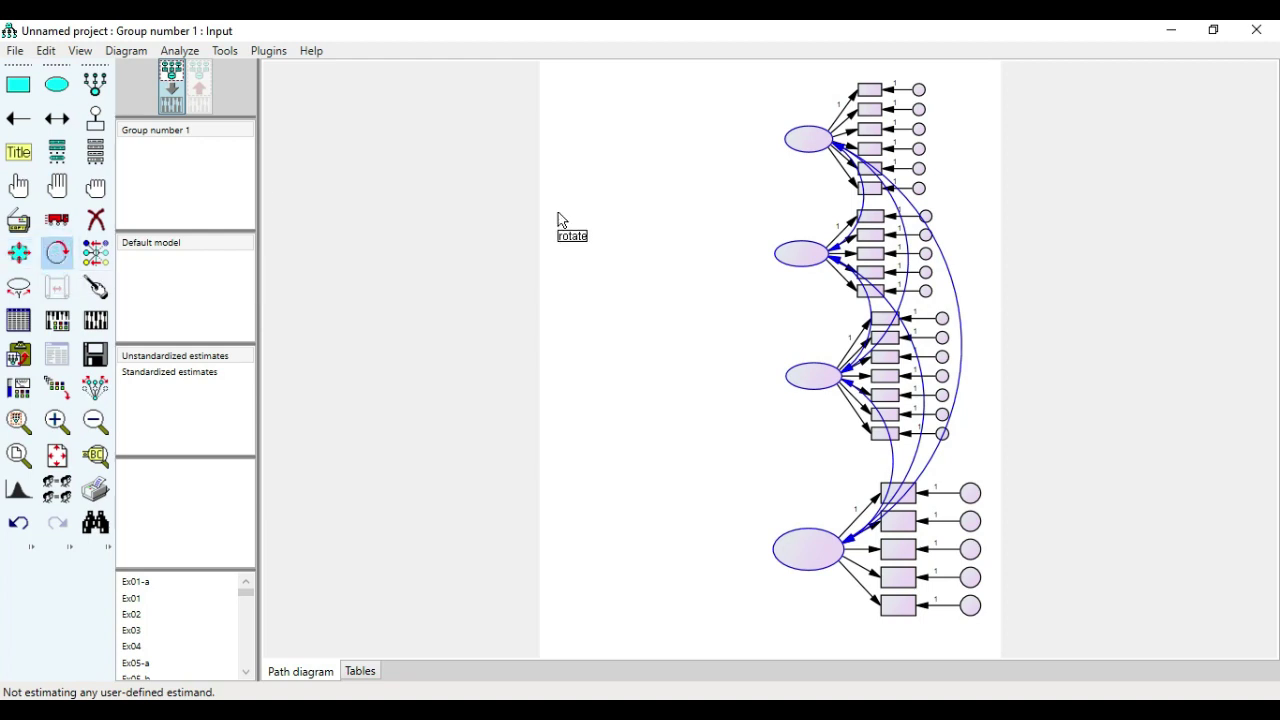
left_click(806, 141)
left_click(806, 141)
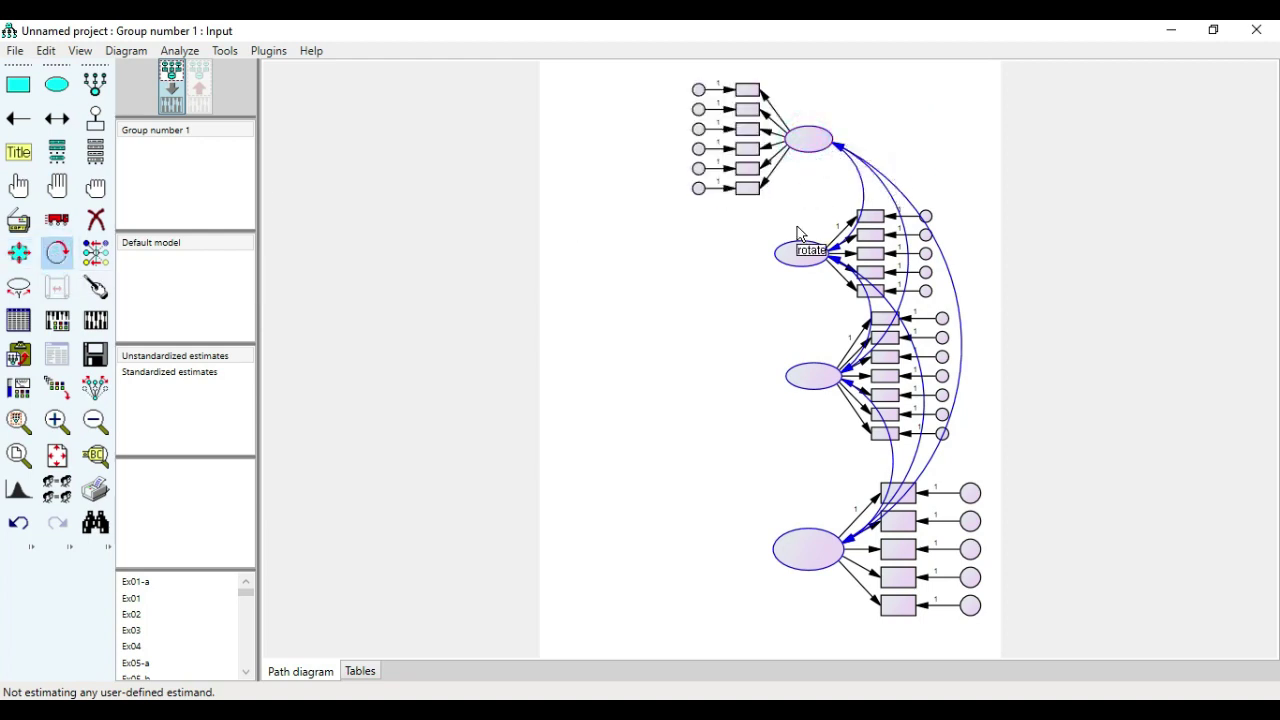
left_click(797, 254)
left_click(797, 254)
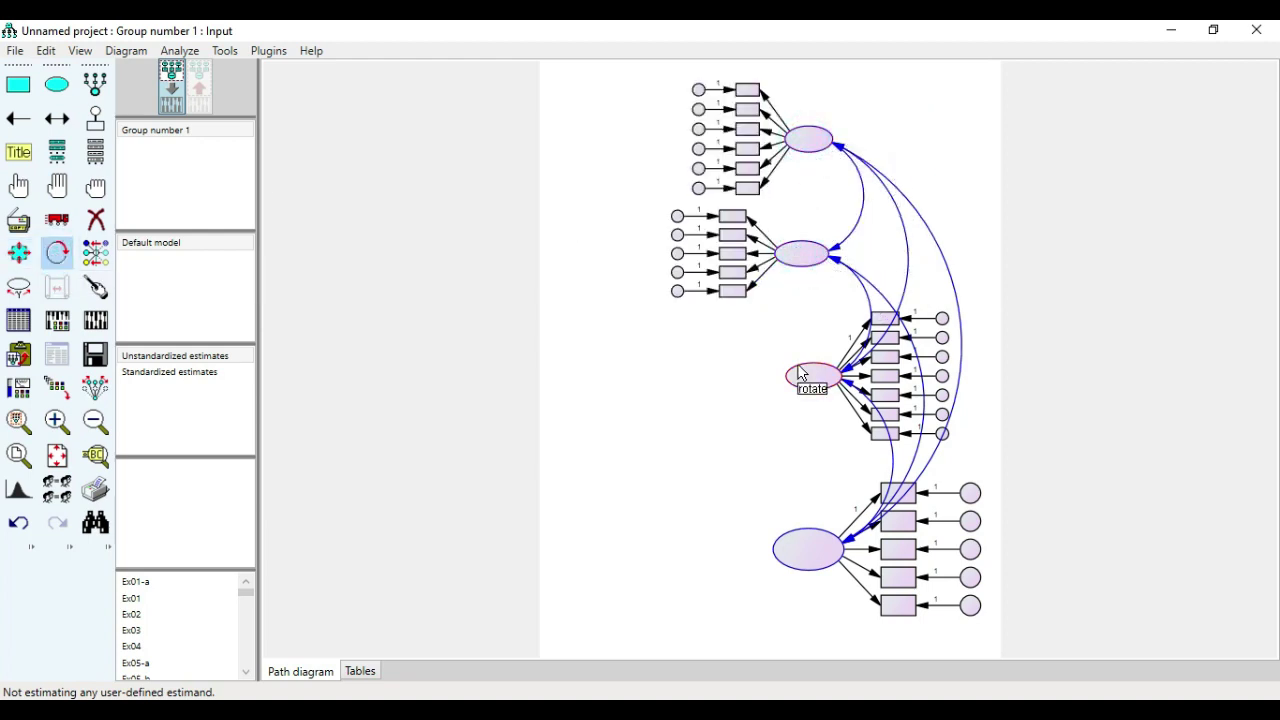
left_click(800, 372)
left_click(800, 372)
left_click(804, 555)
left_click(805, 555)
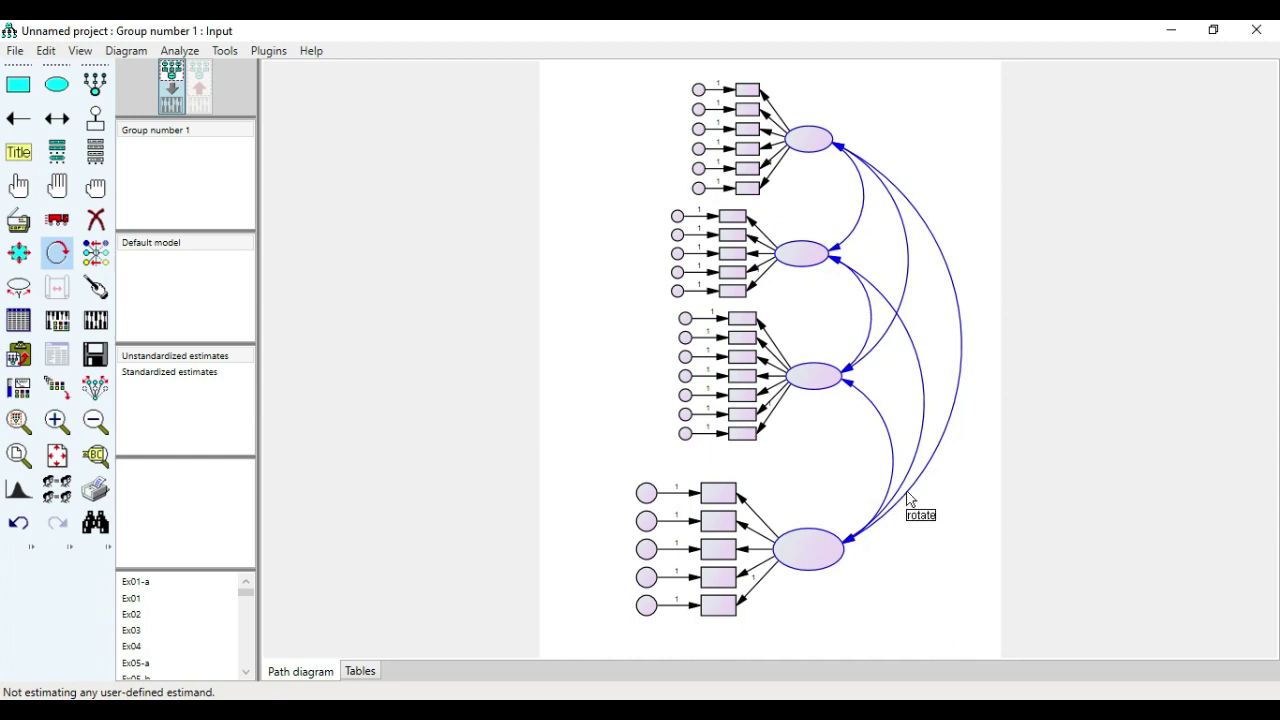
Name all unobserved variables automatically and clear the selection of the latent variables.
left_click(268, 52)
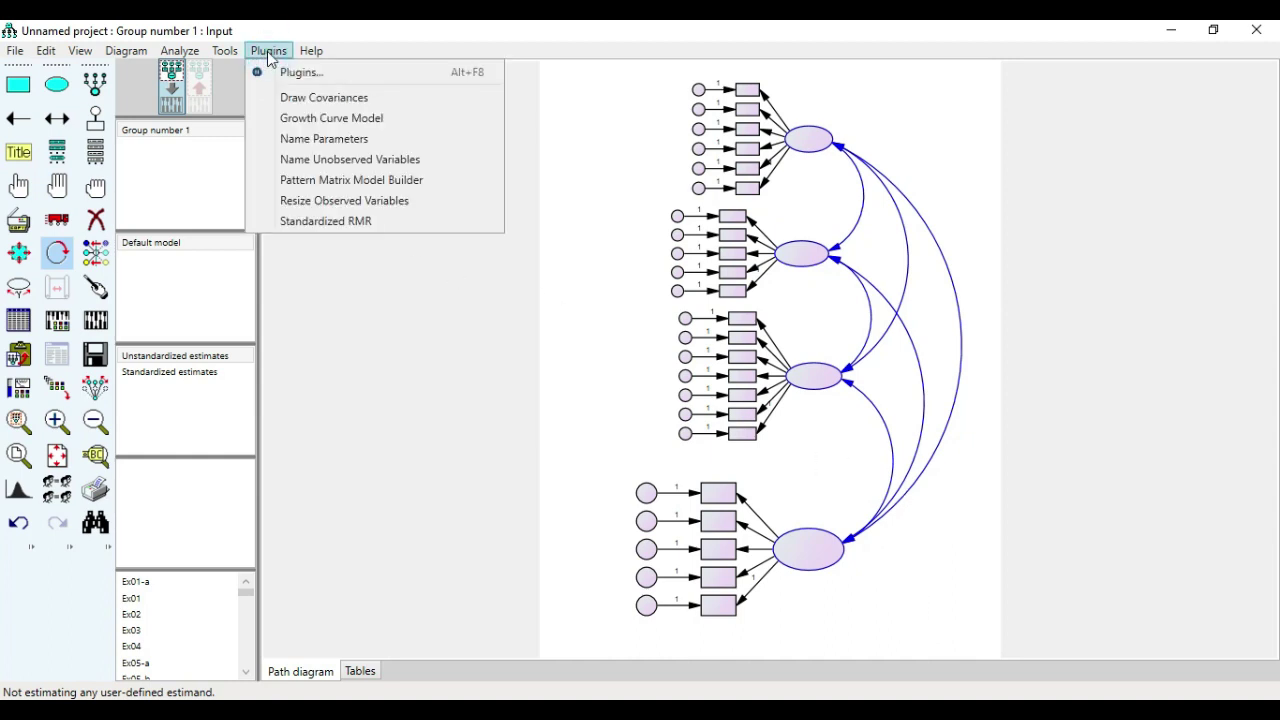
left_click(315, 166)
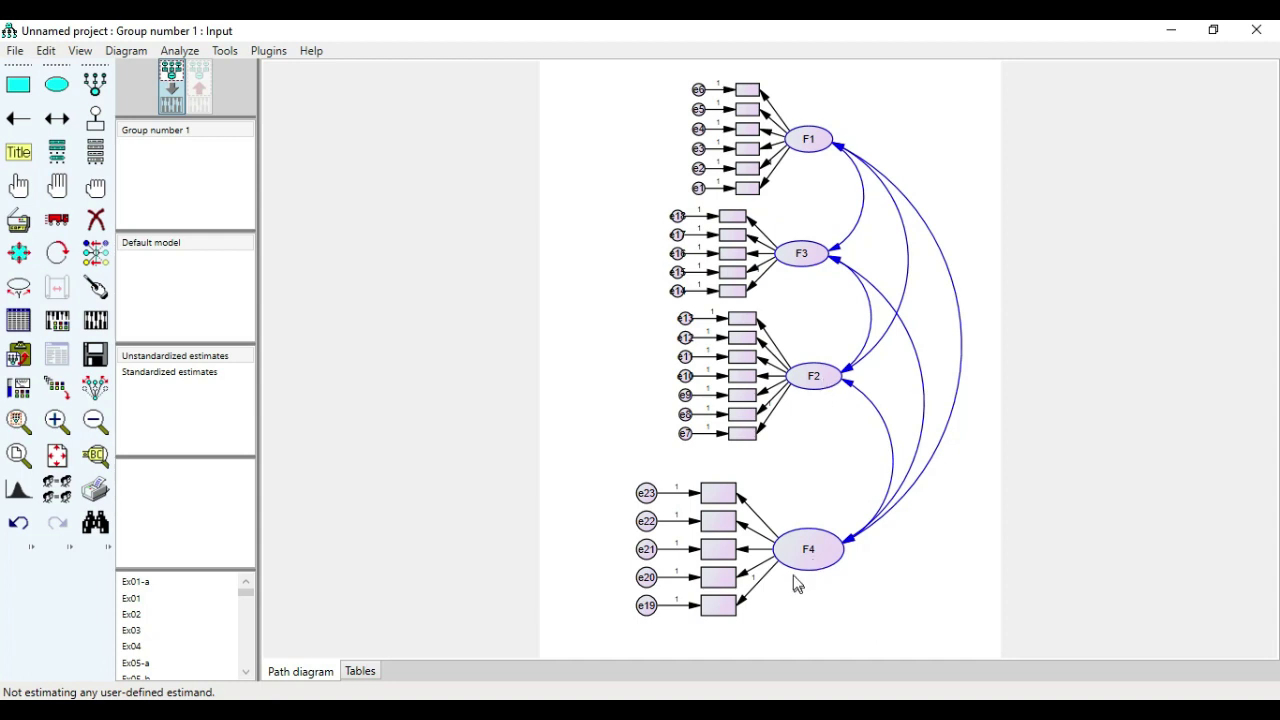
key("ctrl+z")
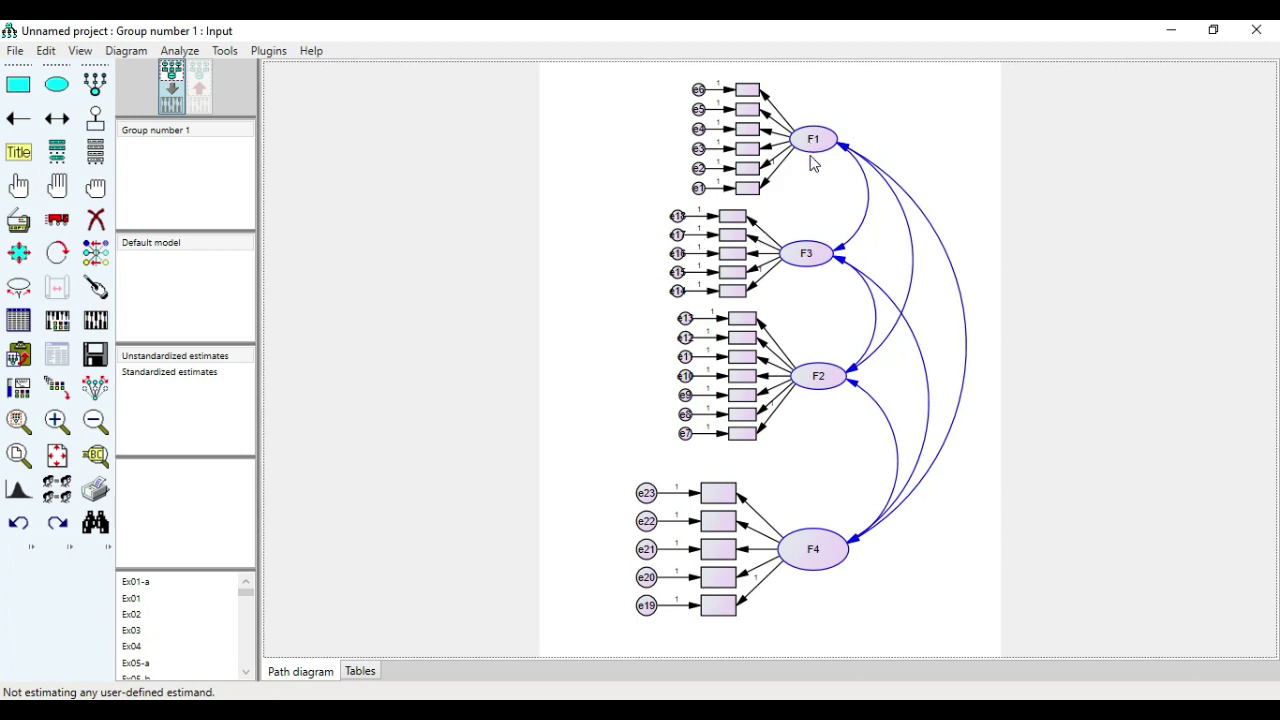
left_click(97, 188)
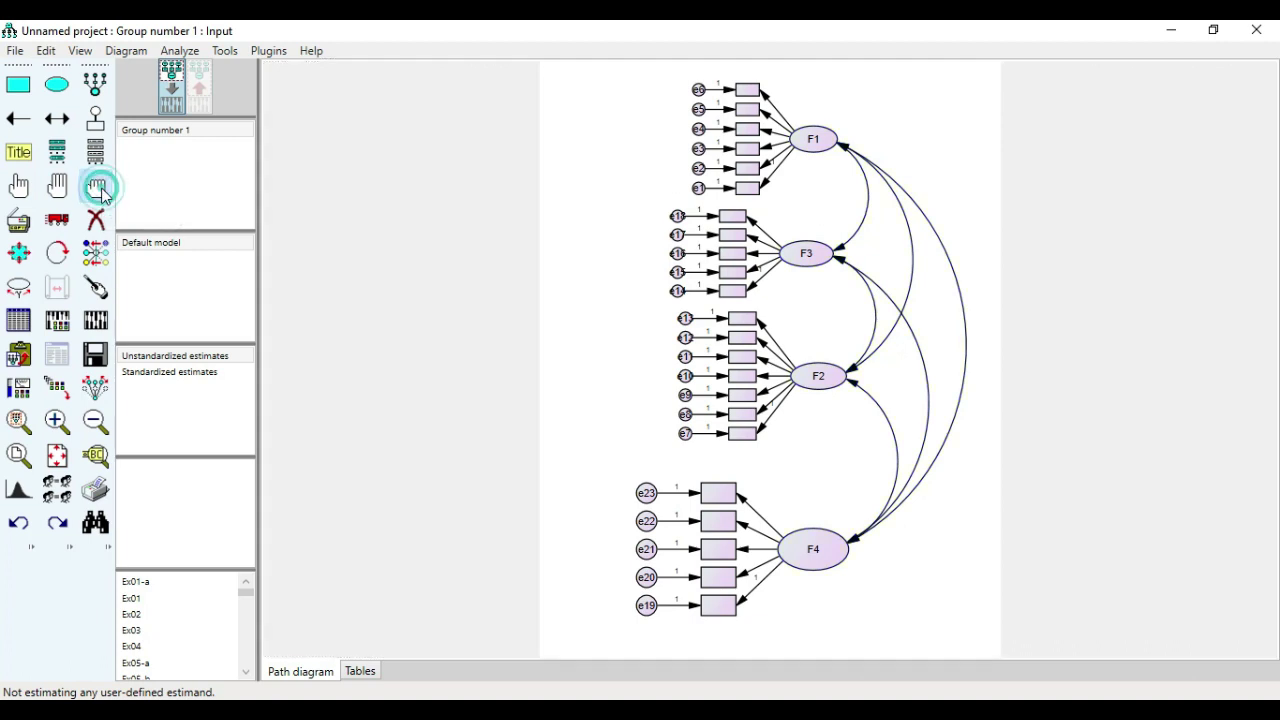
Rename the six-indicator latent variable at the top F4, the seven-indicator one F5 and the bottom one F6.
double_click(822, 141)
key("BackSpace")
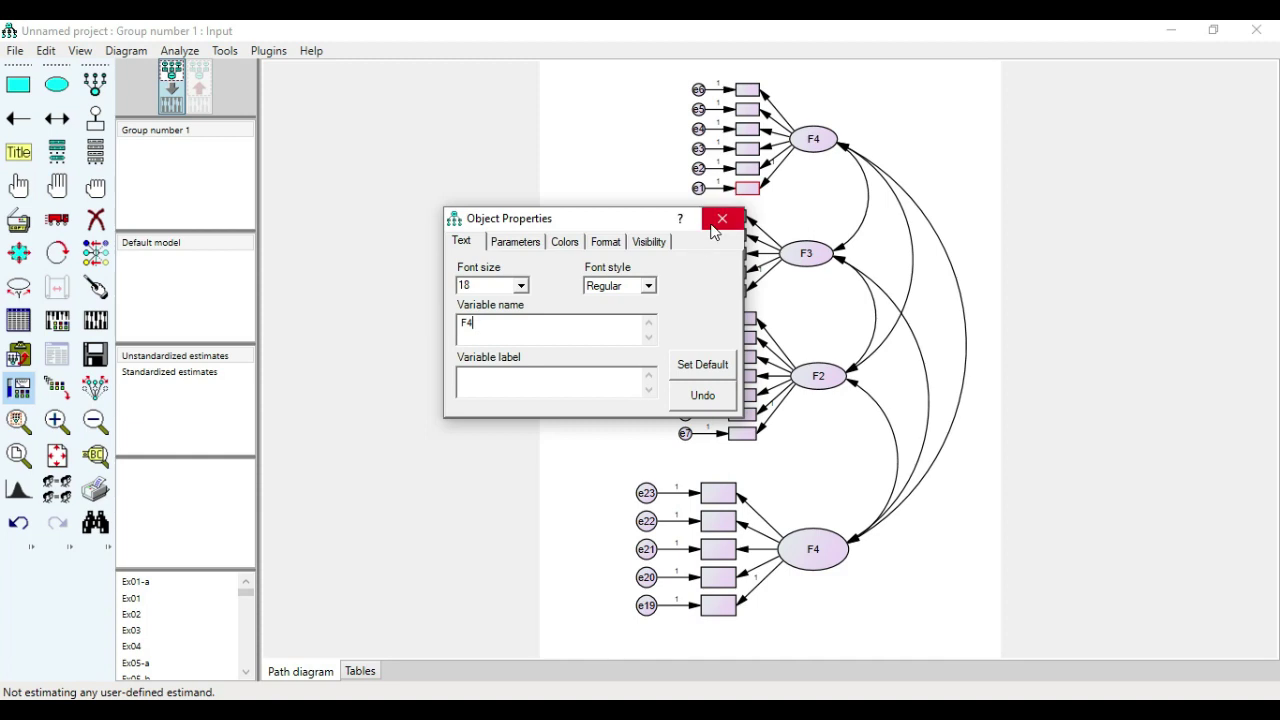
left_click(722, 218)
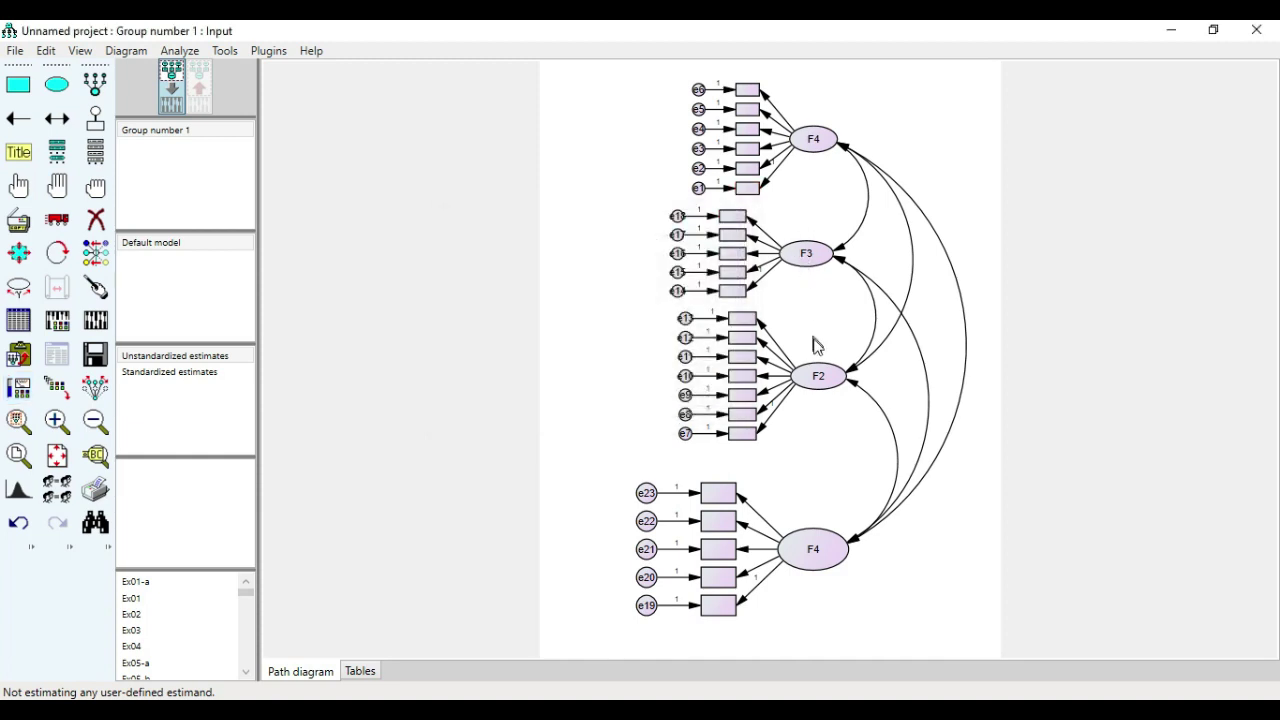
double_click(820, 377)
key("BackSpace")
type("5")
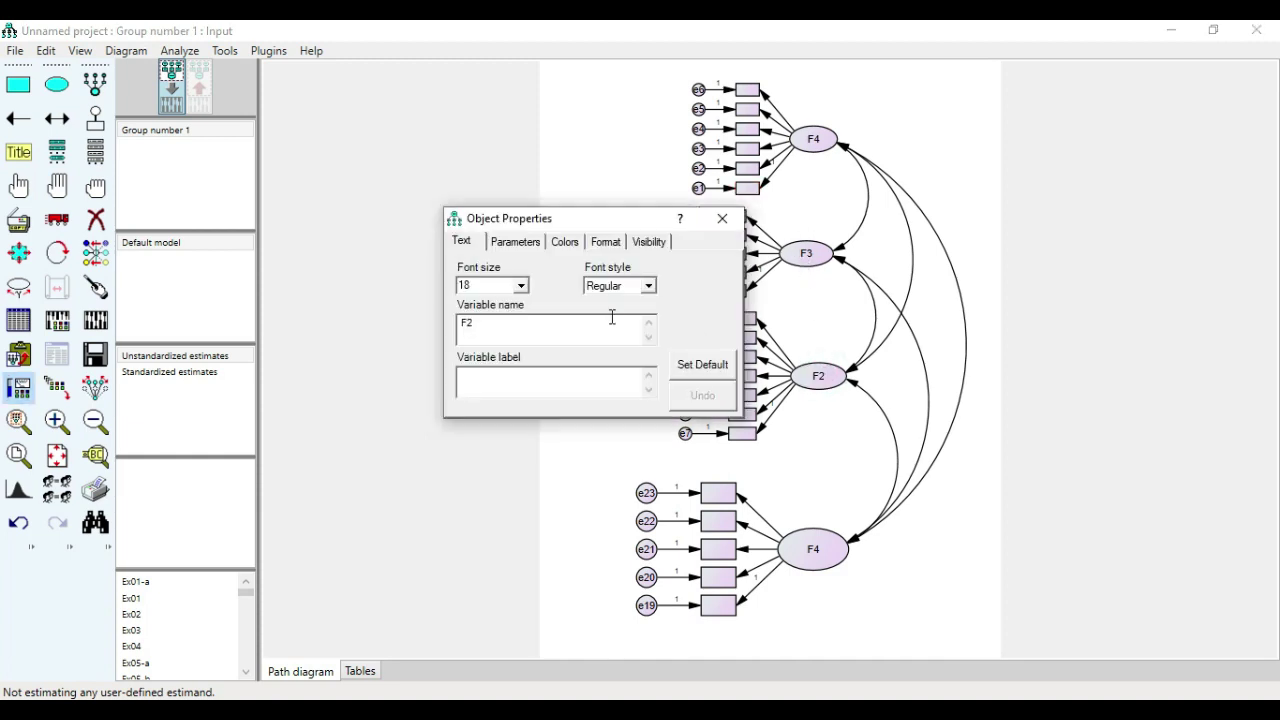
left_click(722, 218)
double_click(830, 553)
key("BackSpace")
type("6")
left_click(722, 218)
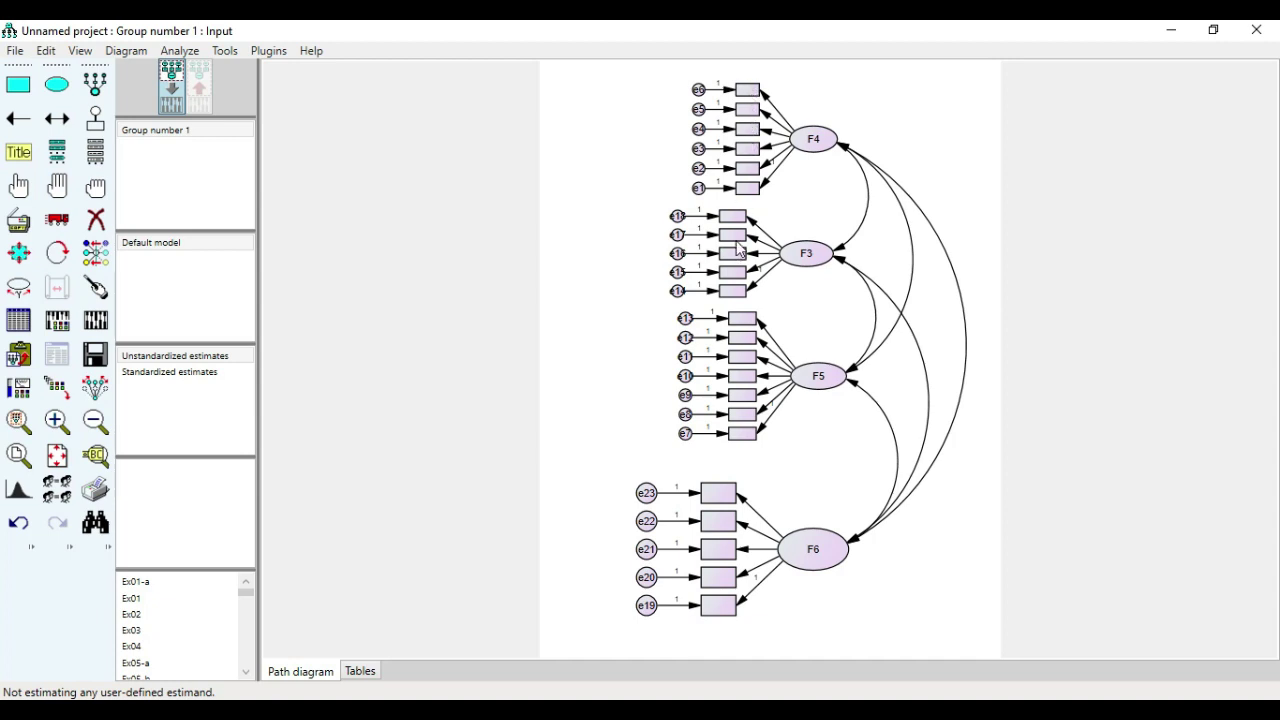
Assign F4_Attitude, F4_SocietyAwareness, F4_Confidence, F4_CommunicationSkills, F4_Courage and F4_Respect from the dataset to F4's six indicators, from top to bottom.
left_click(91, 156)
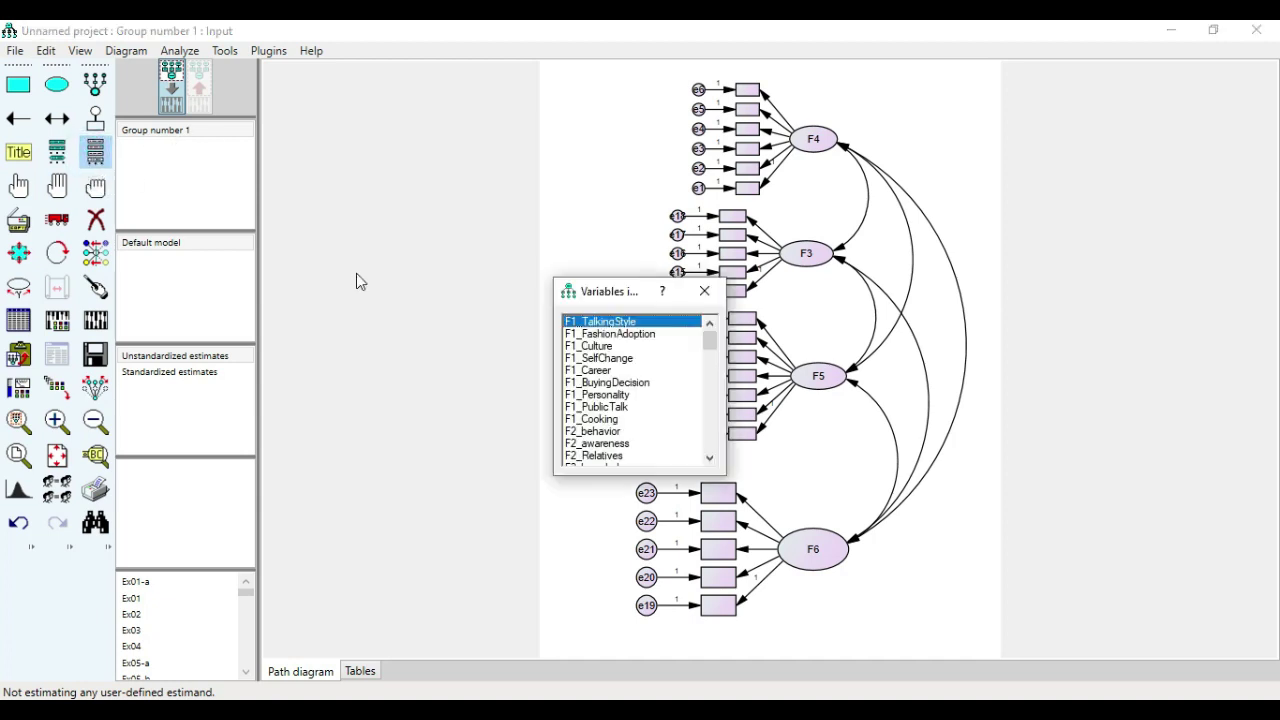
left_click_drag(712, 345, 710, 381)
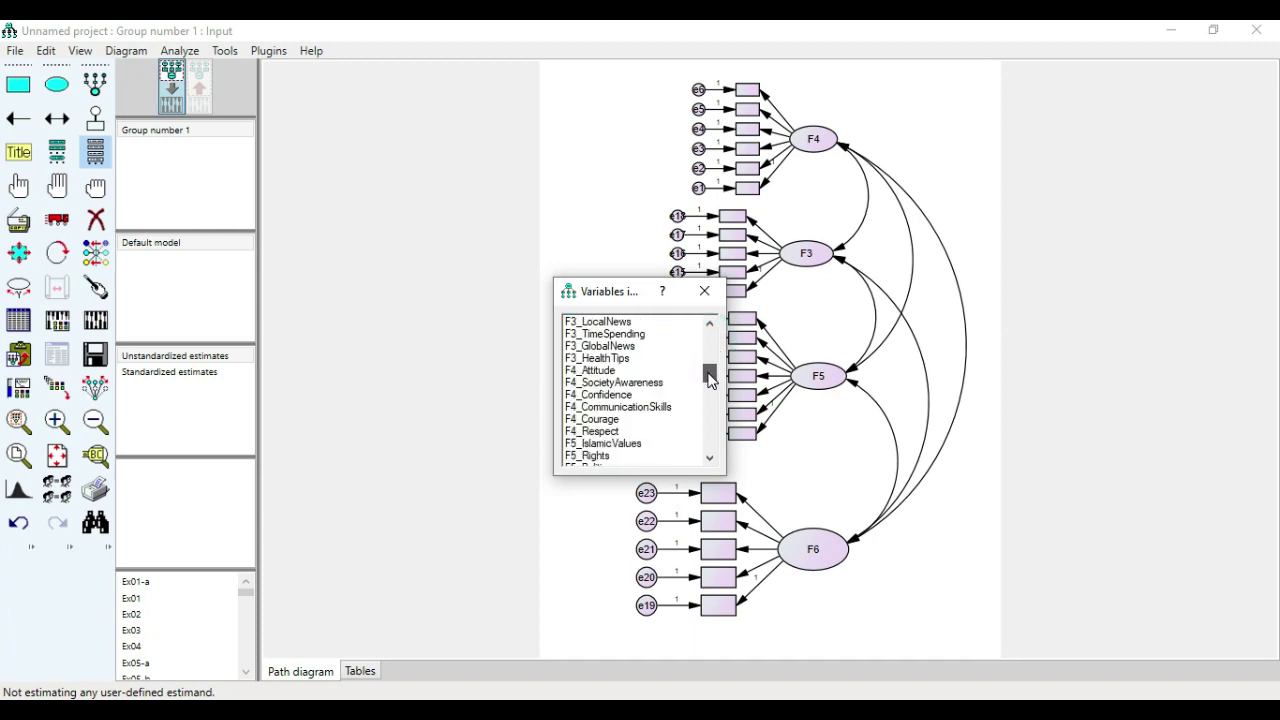
left_click_drag(605, 371, 757, 97)
left_click(602, 386)
left_click_drag(602, 386, 748, 112)
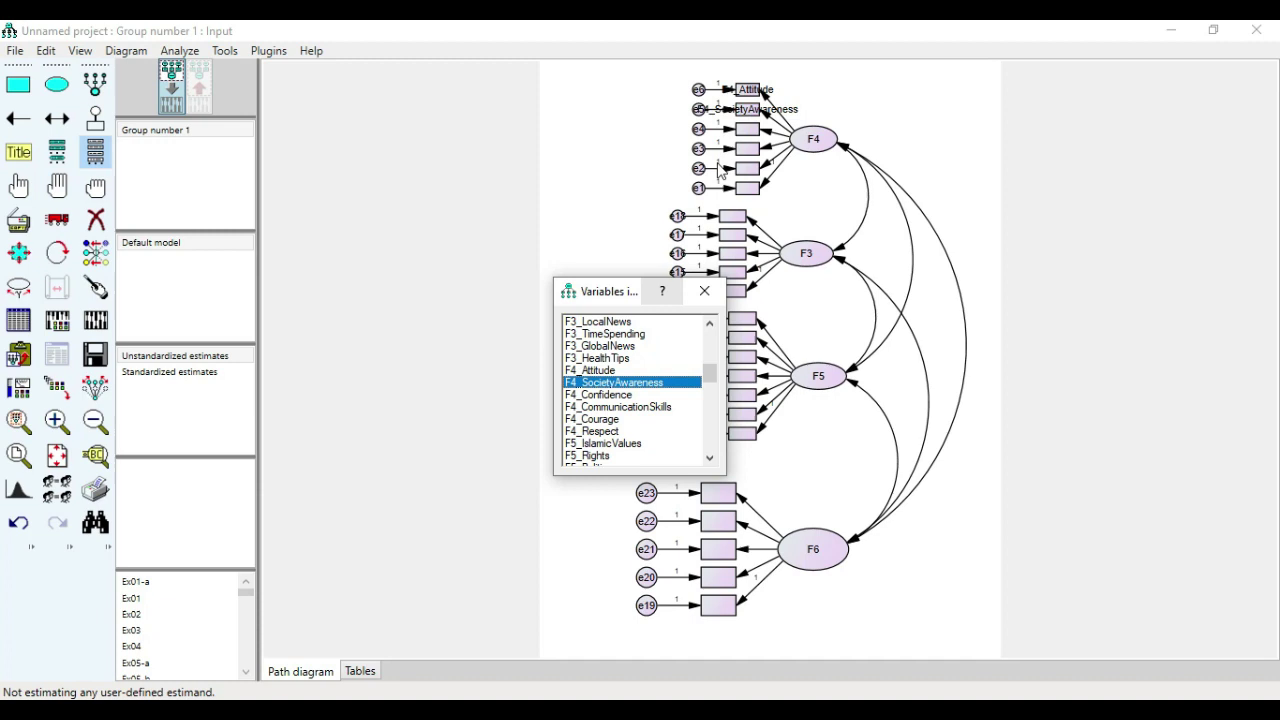
left_click_drag(605, 395, 760, 132)
left_click_drag(629, 408, 748, 152)
left_click_drag(613, 428, 755, 172)
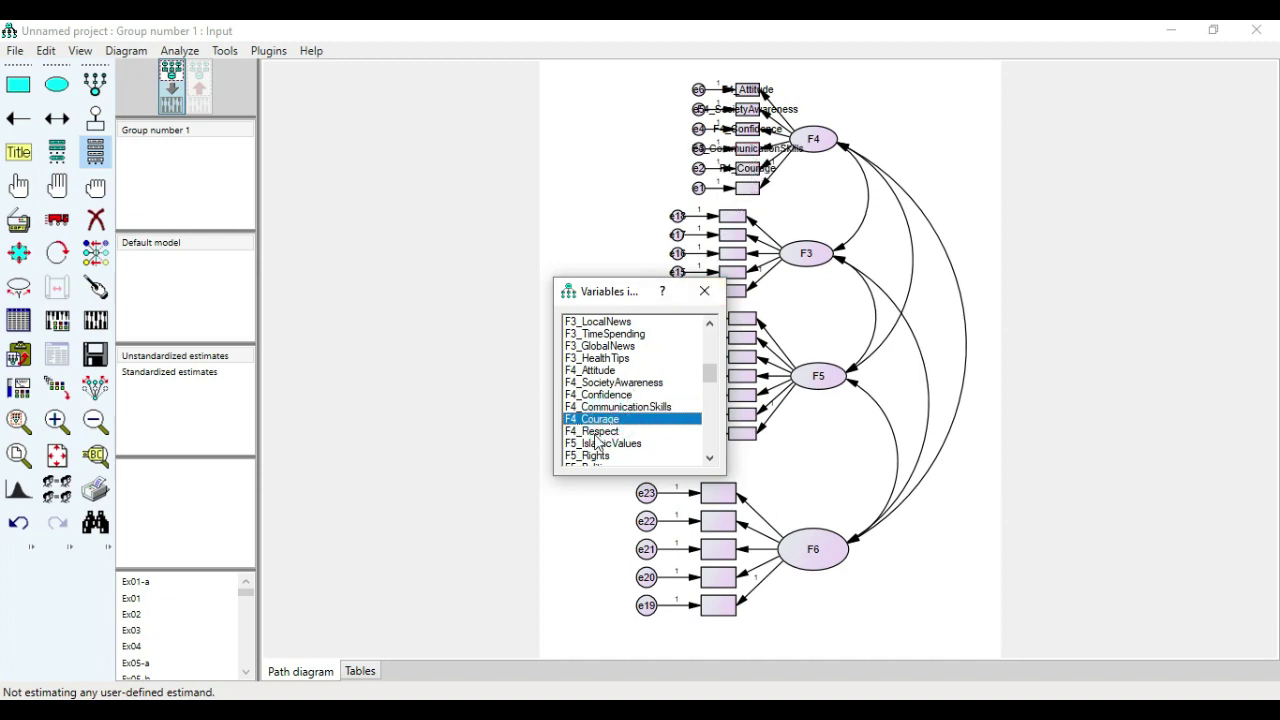
left_click_drag(595, 437, 753, 197)
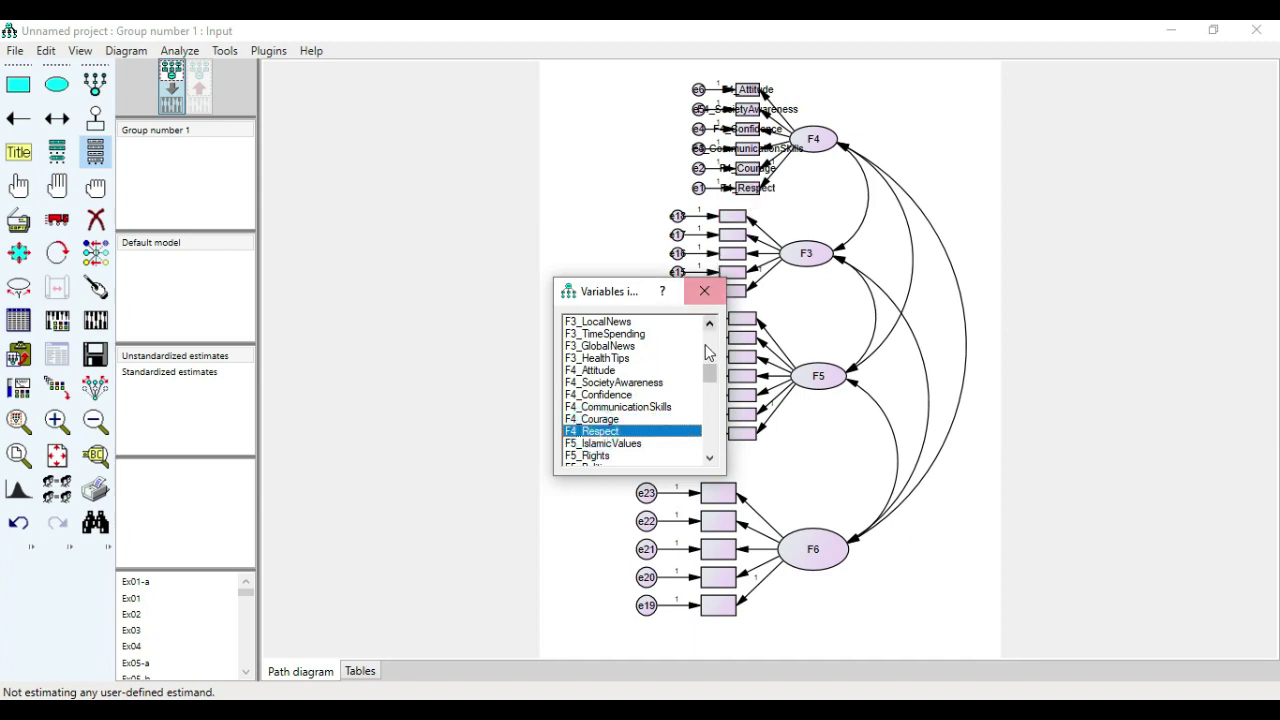
Assign F3_CriticalReading, F3_LocalNews, F3_TimeSpending, F3_GlobalNews and F3_HealthTips to F3's five indicators, from top to bottom.
left_click_drag(710, 378, 712, 373)
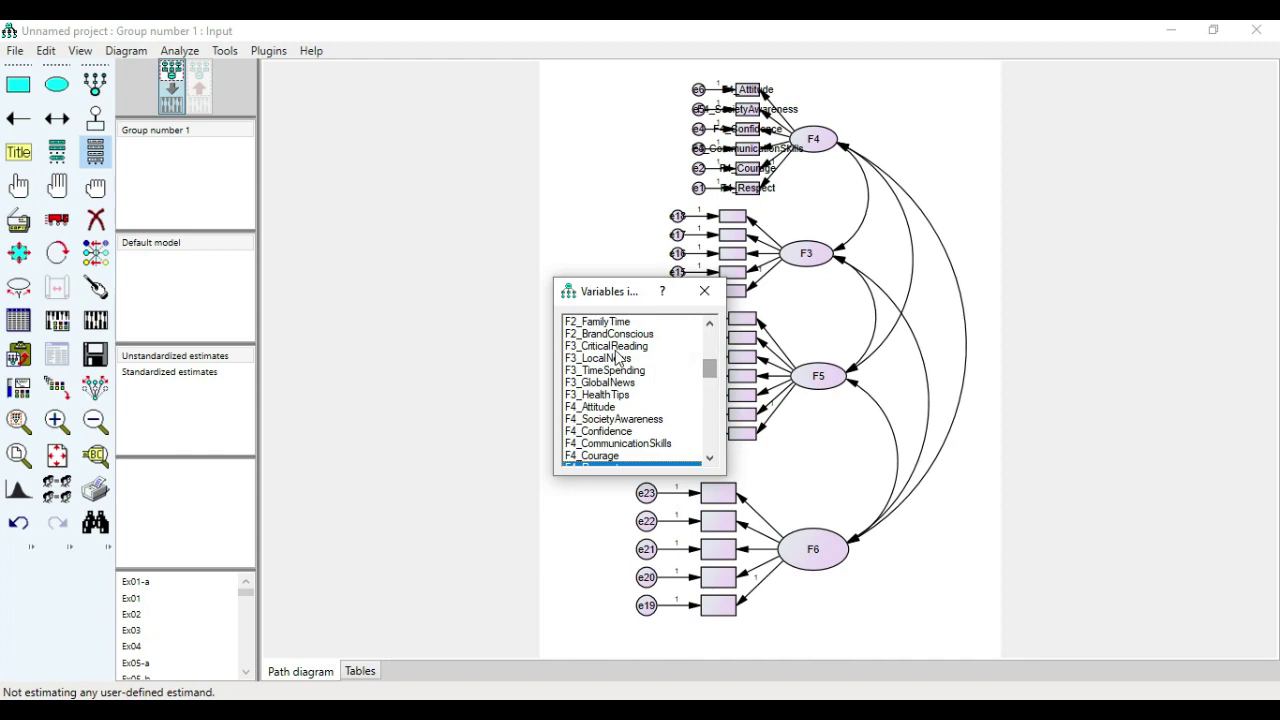
left_click_drag(610, 345, 740, 224)
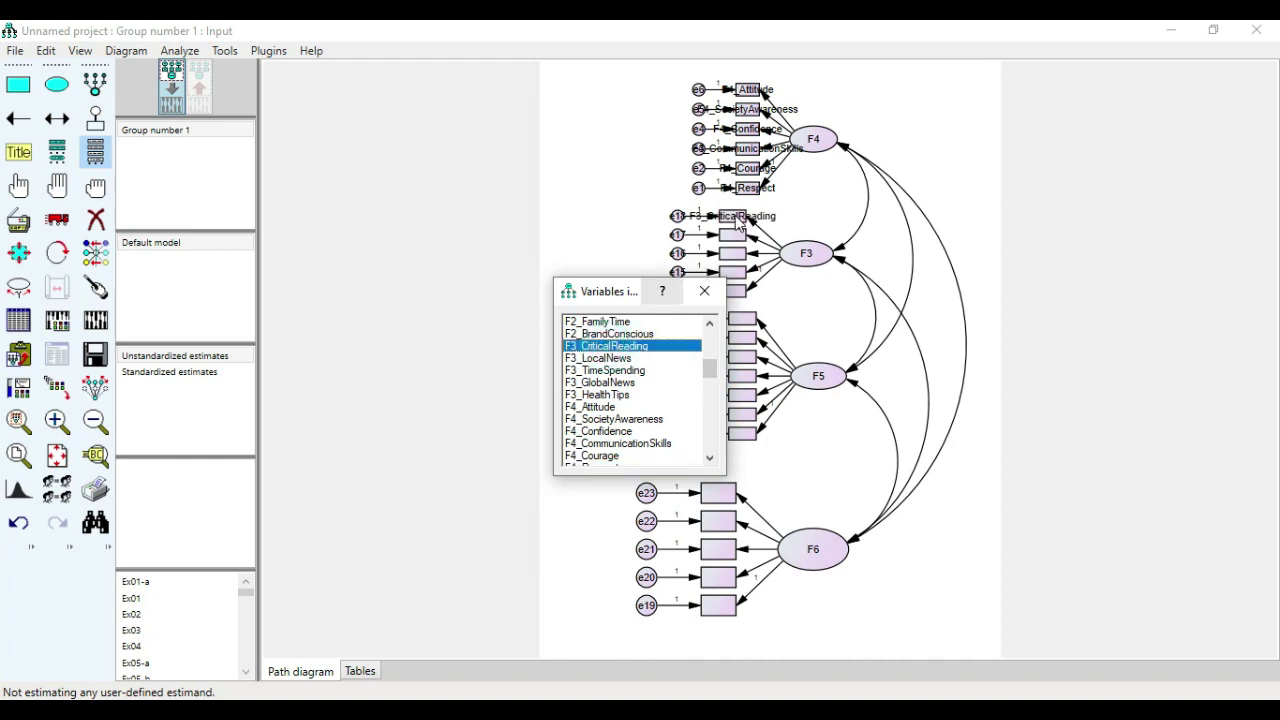
left_click_drag(593, 366, 738, 240)
left_click_drag(600, 370, 738, 258)
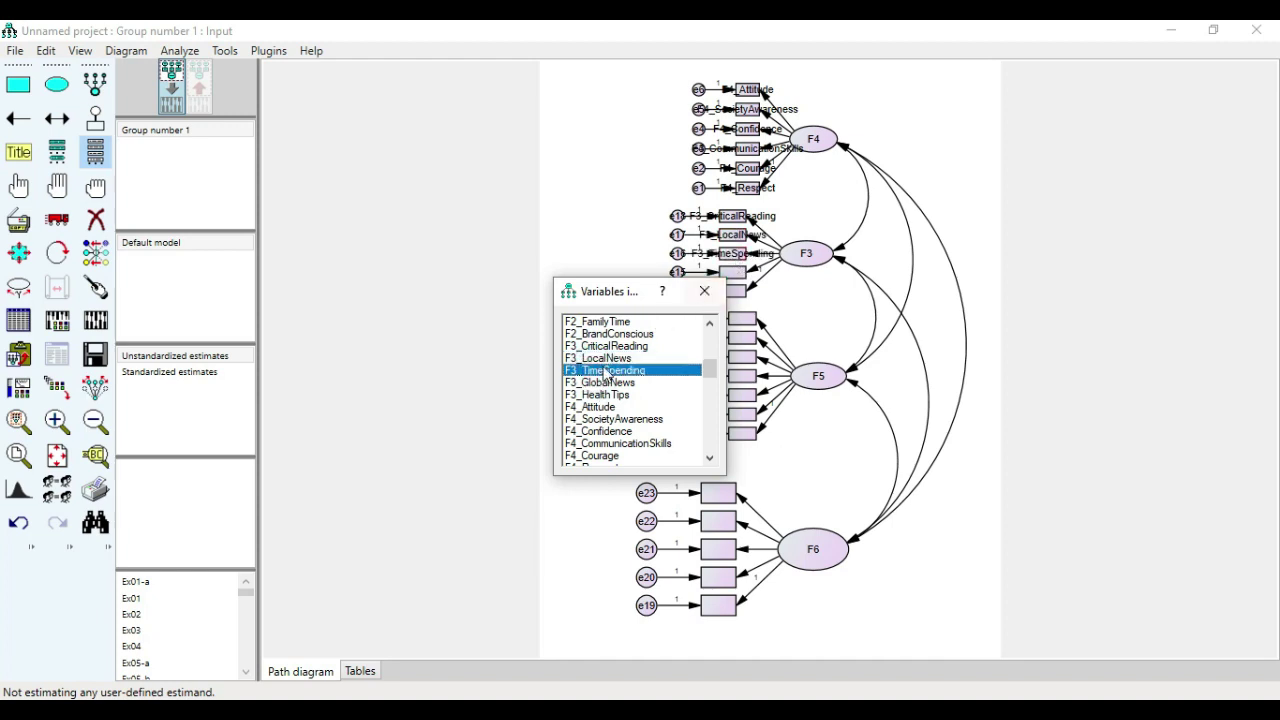
left_click_drag(586, 383, 742, 272)
left_click_drag(592, 395, 745, 290)
Assign F5_IslamicValues, F5_Rights, F5_Politics, F5_SocietySense, F5_CareerGide, F5_EqualEduOppotunities and F5_FamilyNorms to F5's seven indicators, from top to bottom.
left_click_drag(615, 292, 585, 292)
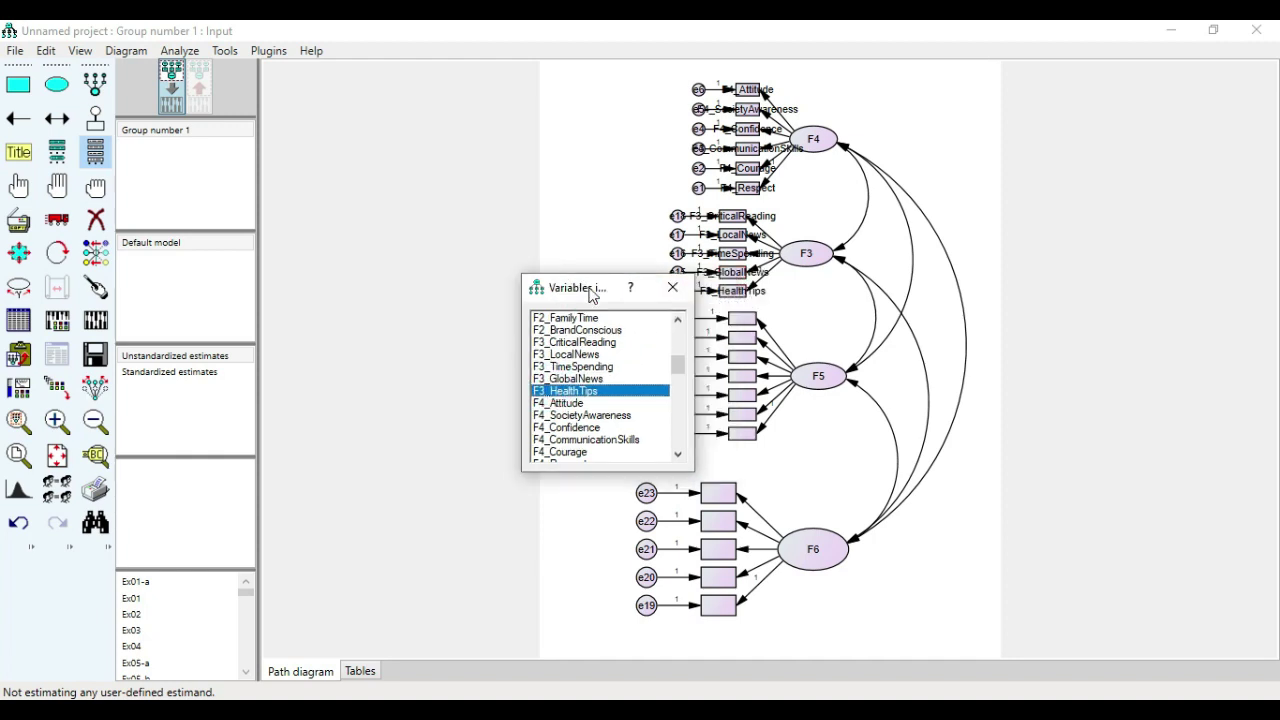
left_click_drag(678, 368, 677, 380)
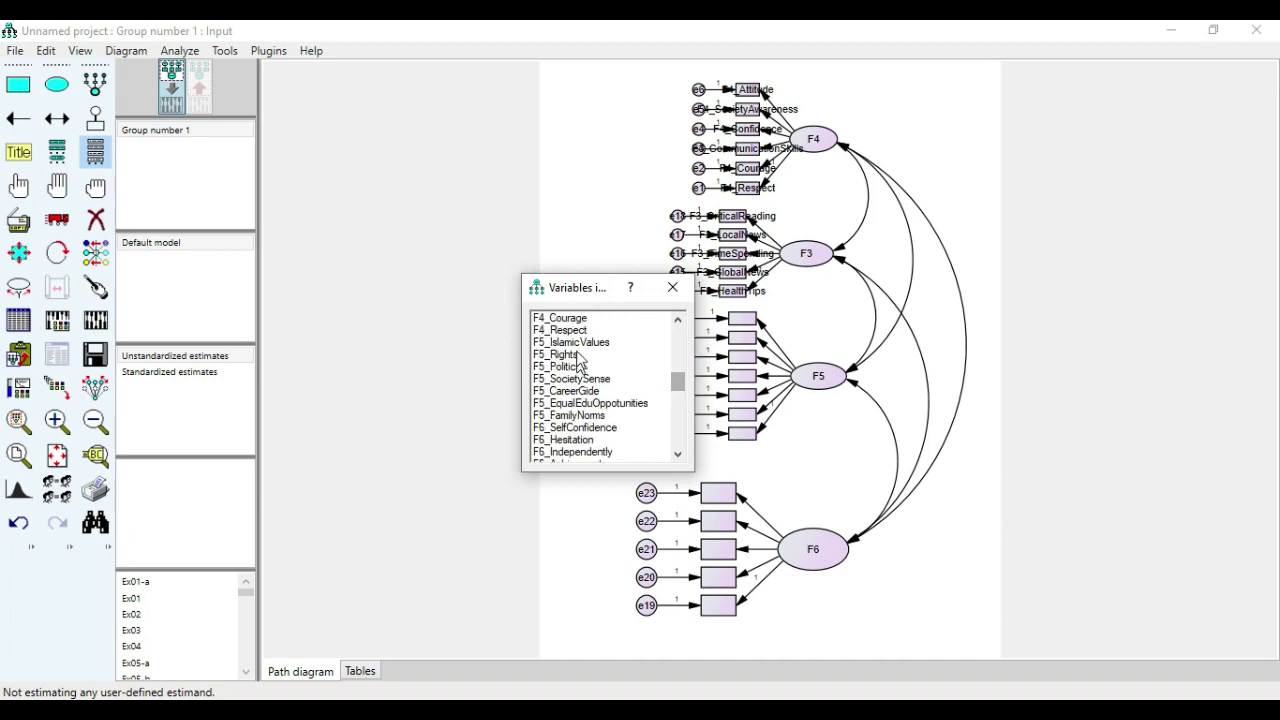
scroll(578, 348, "down", 1)
left_click_drag(565, 354, 742, 356)
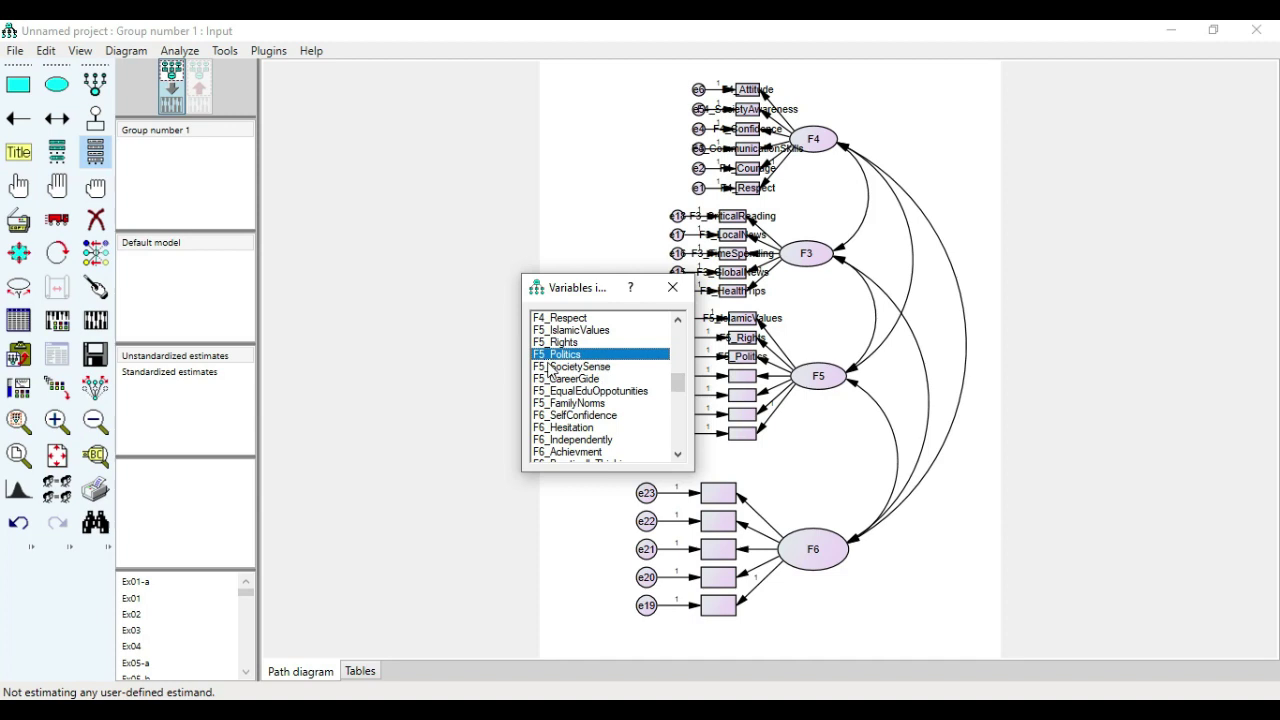
left_click_drag(555, 366, 741, 376)
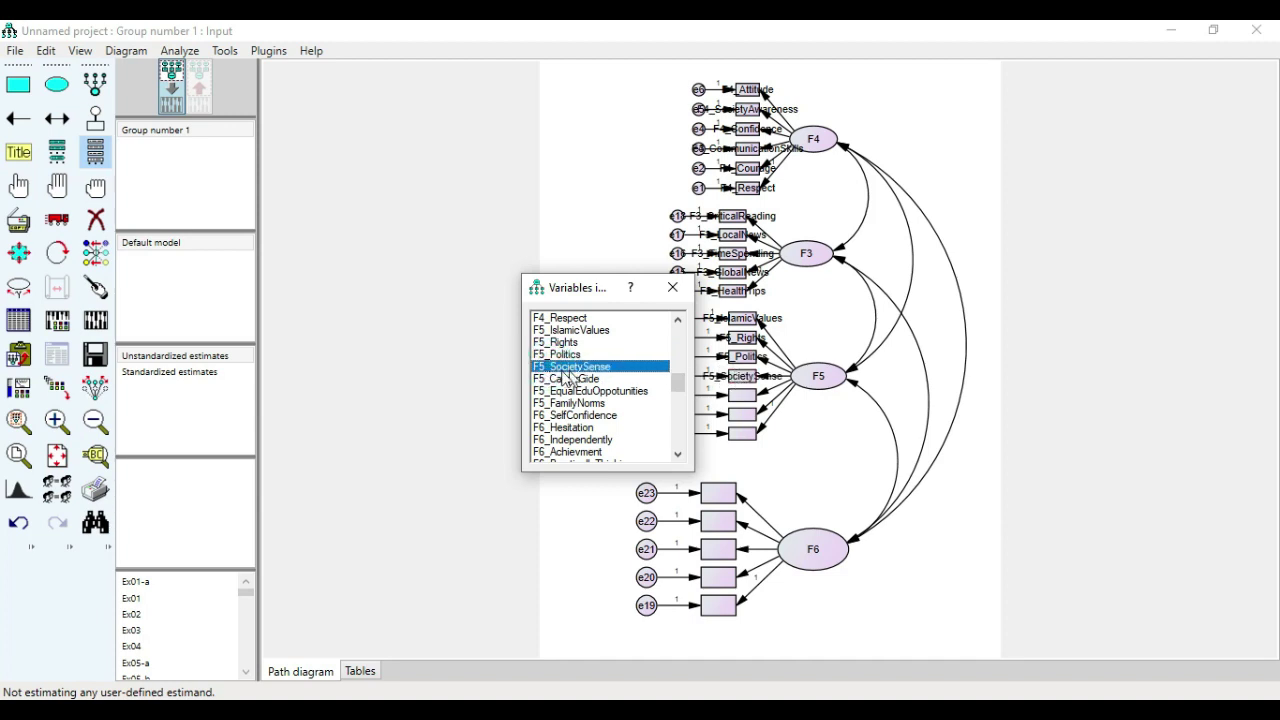
left_click_drag(566, 386, 742, 398)
left_click_drag(565, 397, 748, 424)
left_click_drag(588, 403, 743, 447)
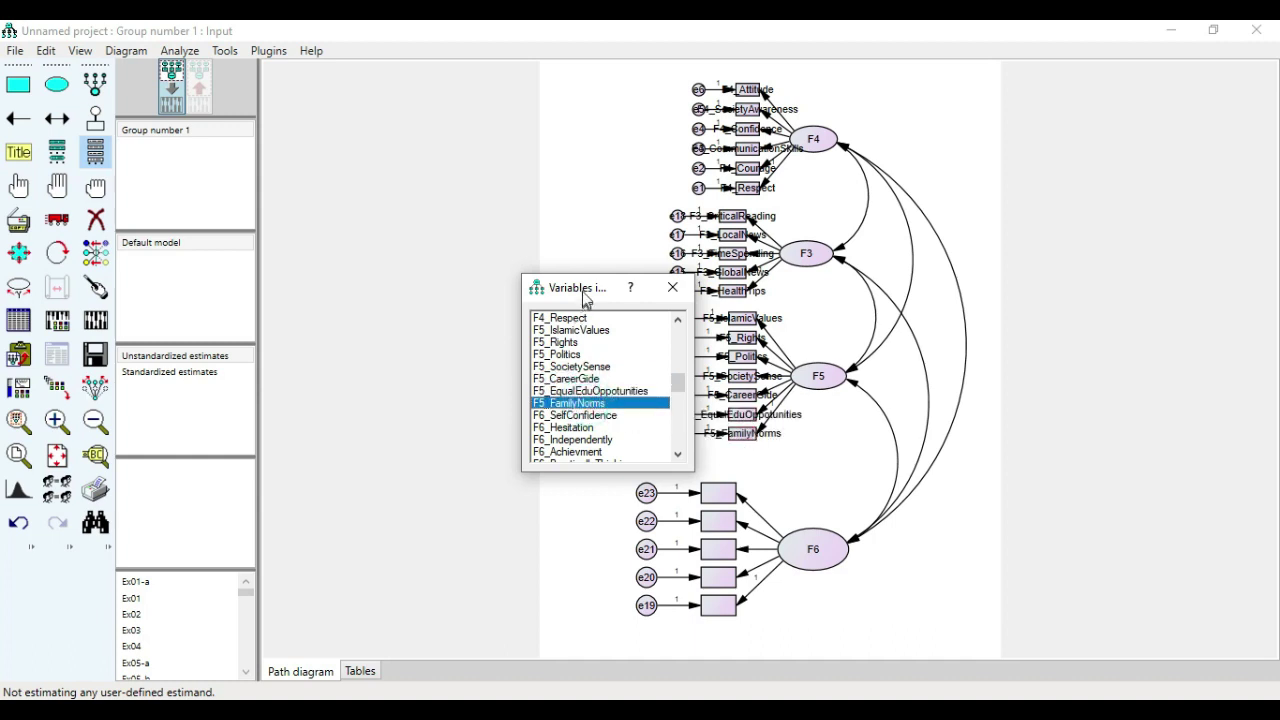
Assign F7_EnlighteningiesAbilit, F7_improvedLivingStyle, F7_DesiredGoals, F7_MaleFields and F7_Insperation from the dataset to F6's five indicators, from top to bottom.
left_click_drag(581, 291, 528, 336)
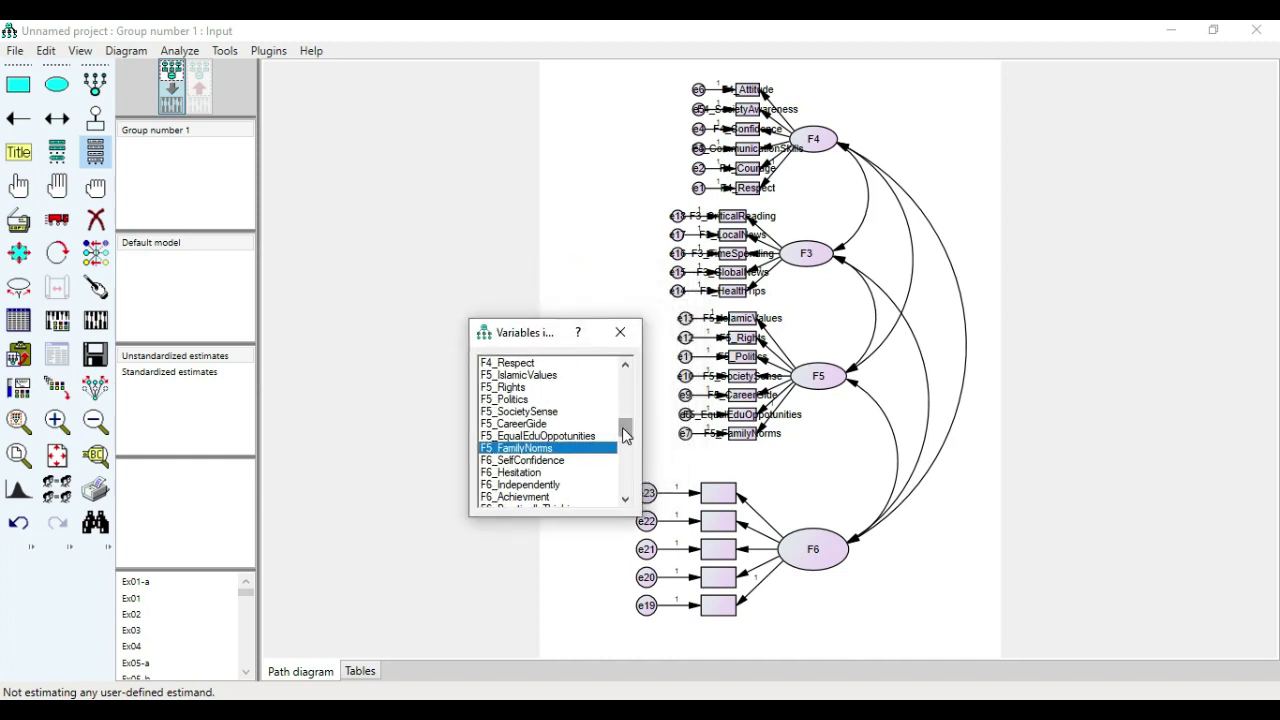
left_click_drag(623, 424, 626, 455)
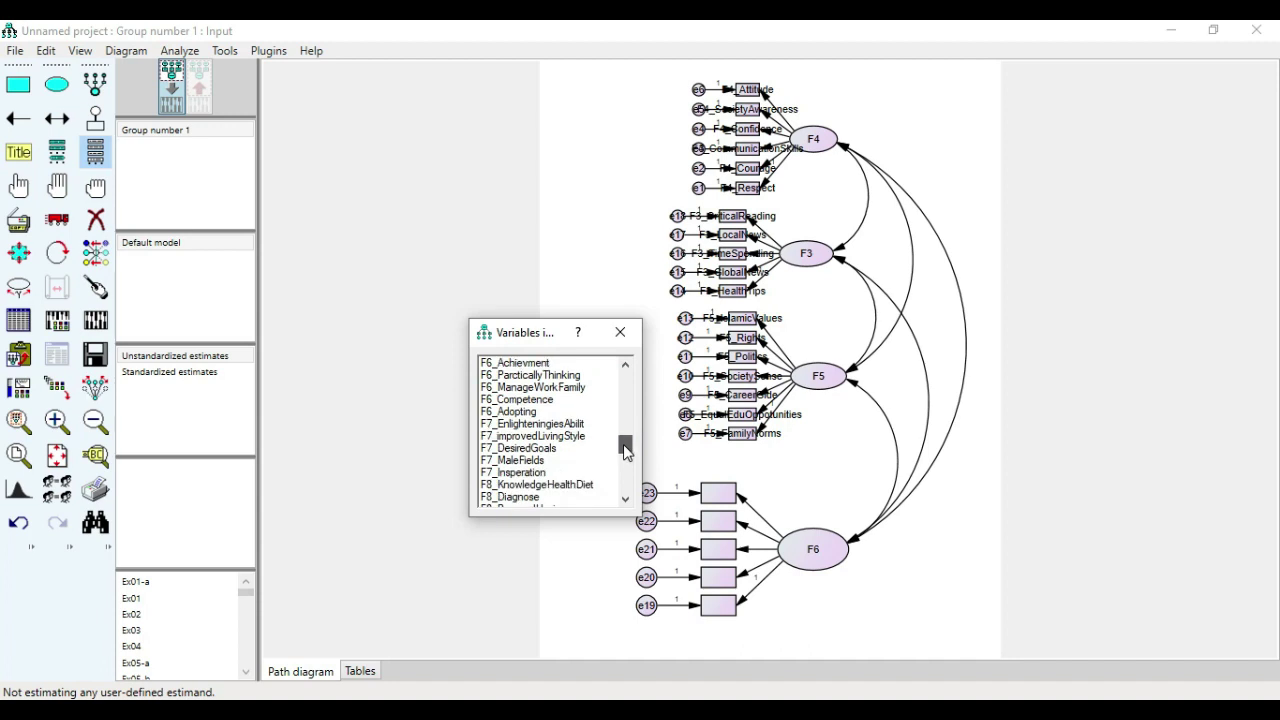
left_click_drag(550, 424, 716, 493)
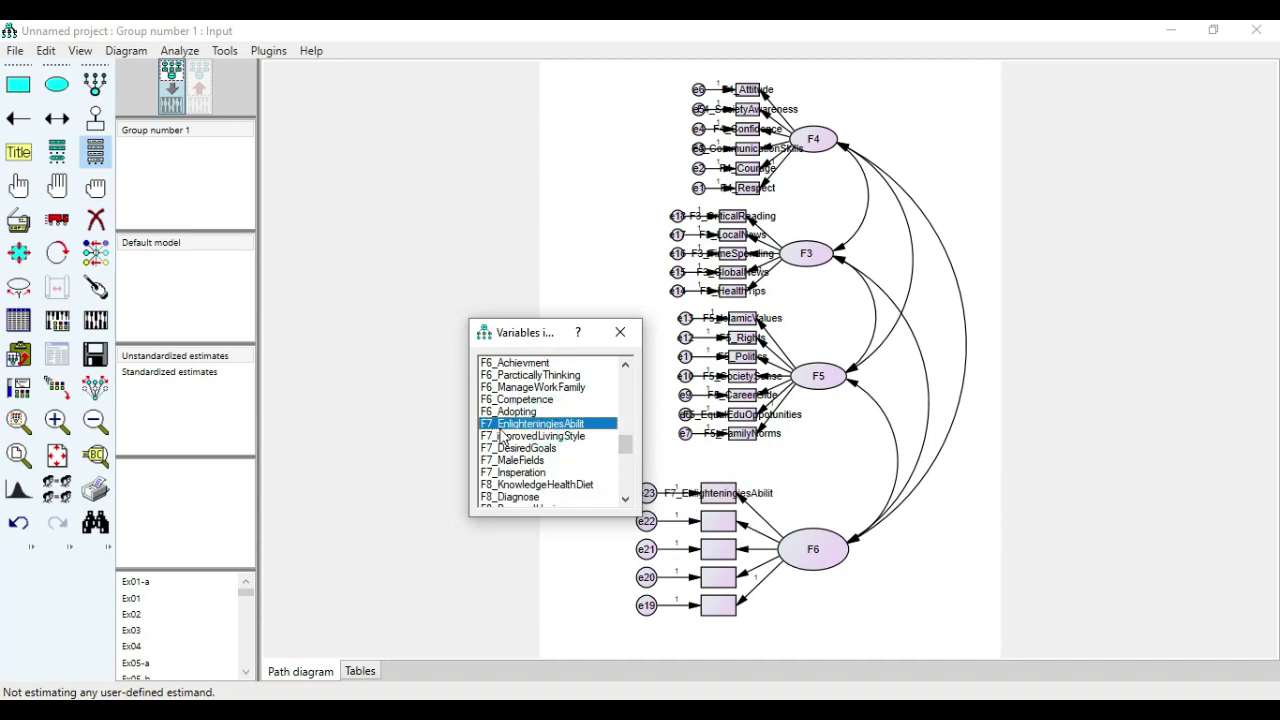
left_click_drag(506, 438, 718, 522)
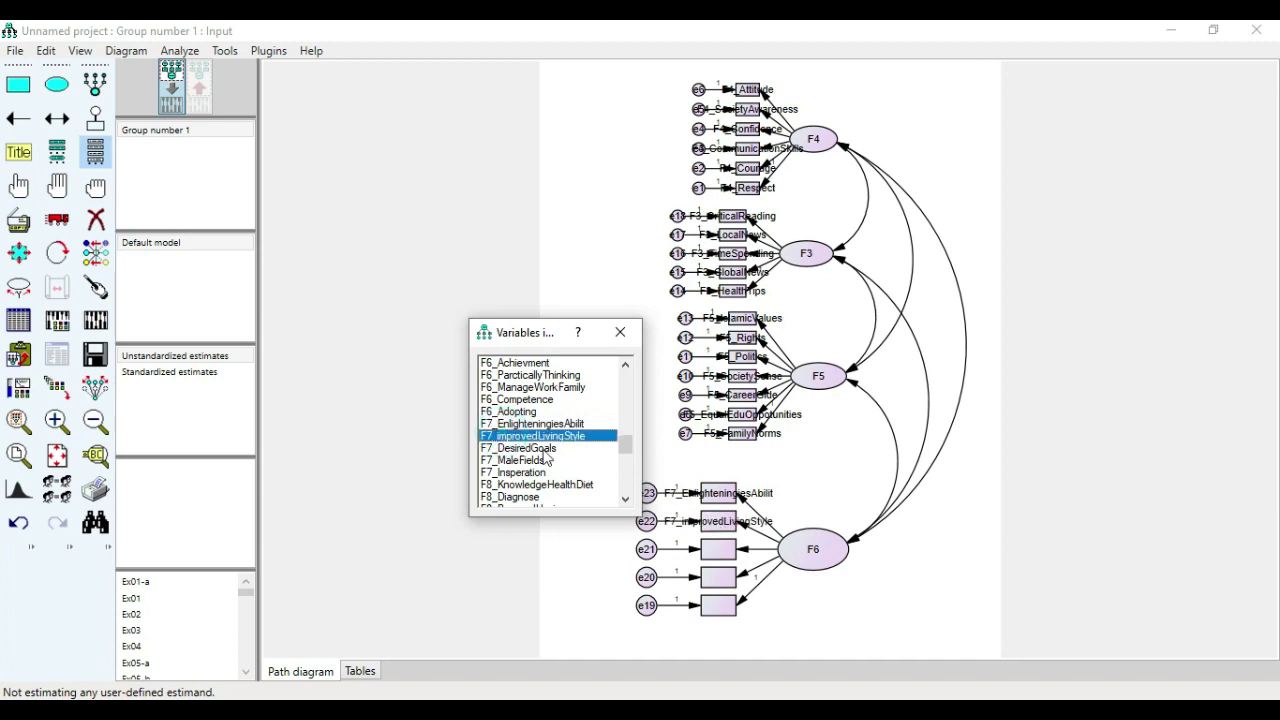
left_click_drag(535, 456, 716, 546)
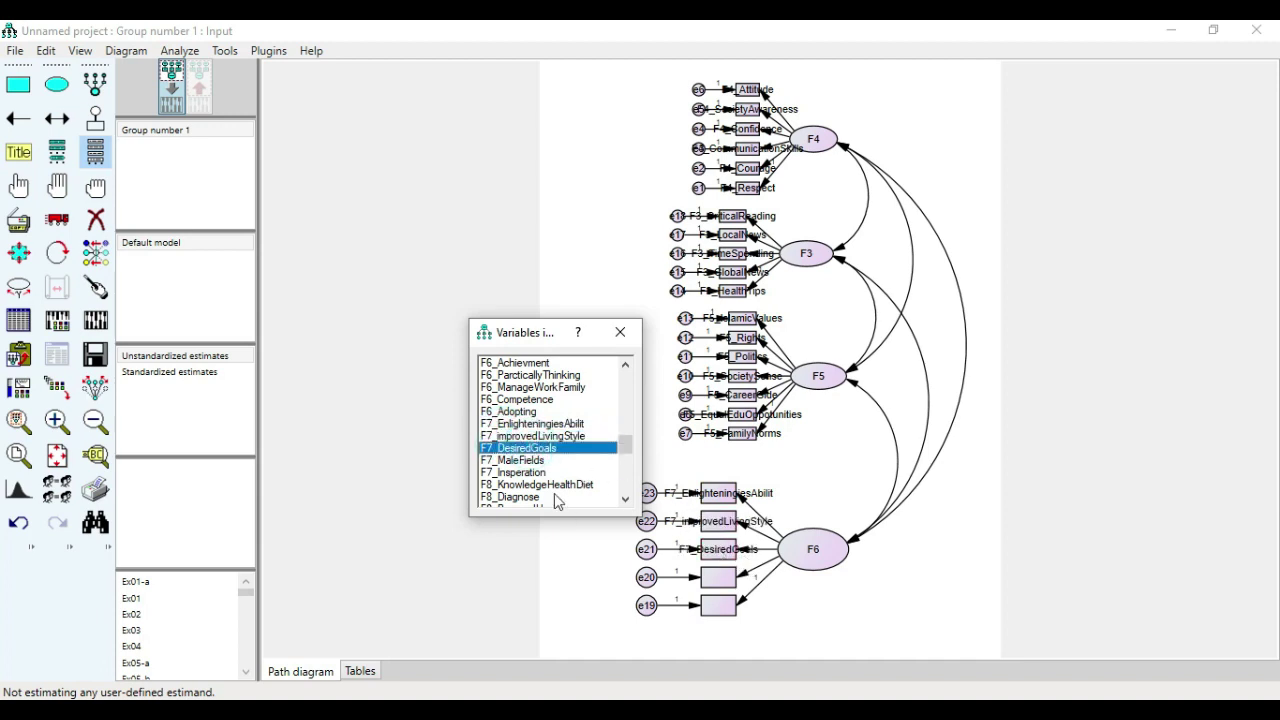
left_click_drag(534, 462, 716, 577)
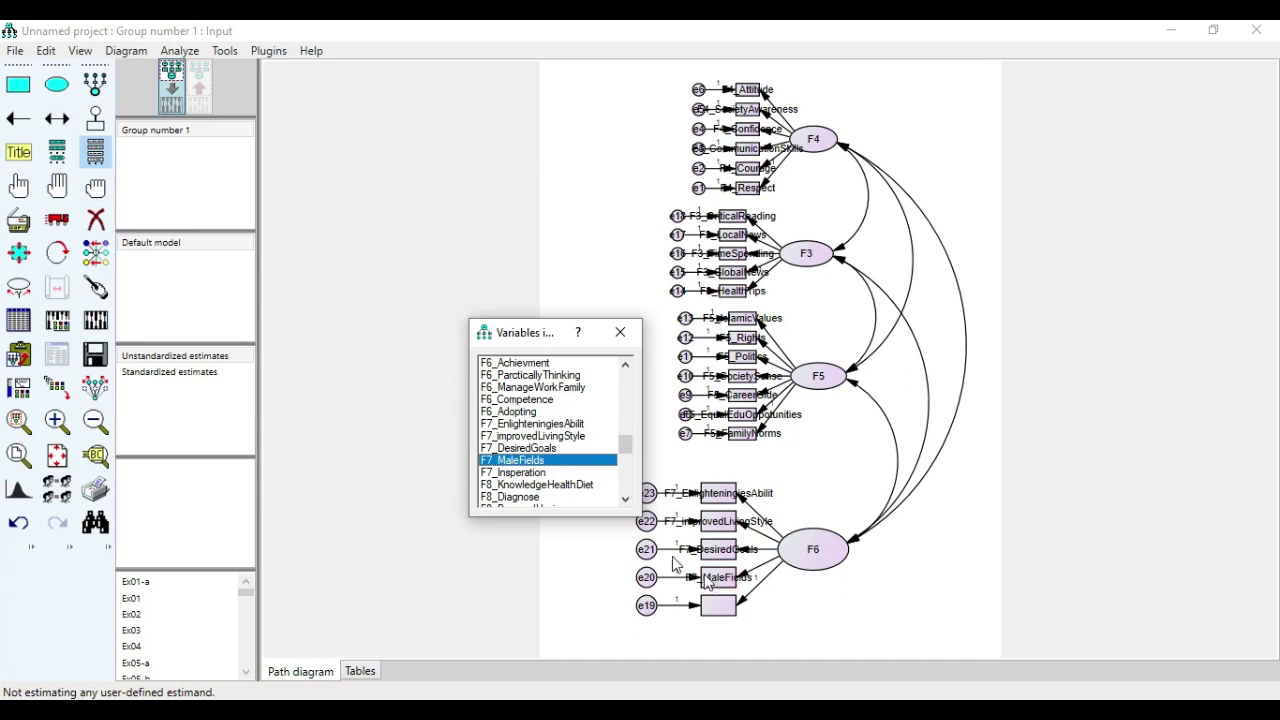
left_click_drag(514, 477, 716, 605)
Rename the latent variable F6 as F7 to match its assigned items.
key("alt+Tab")
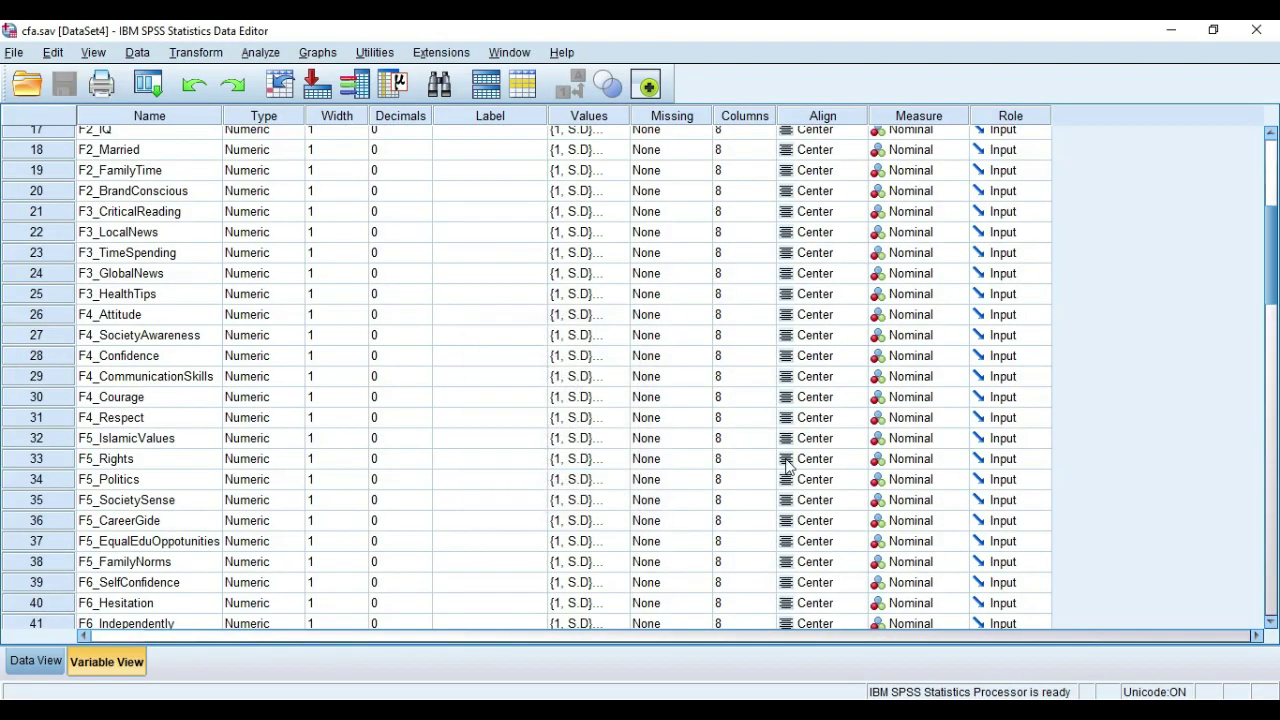
key("alt+Tab")
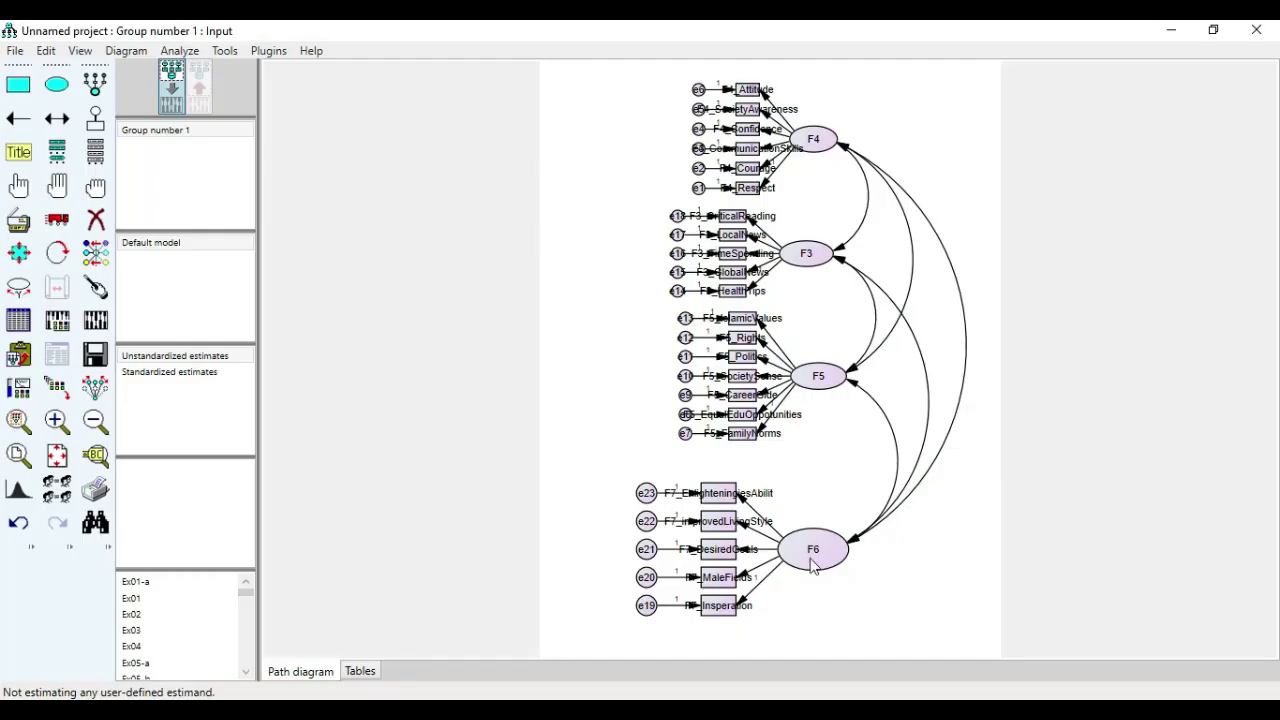
double_click(825, 557)
key("BackSpace")
type("7")
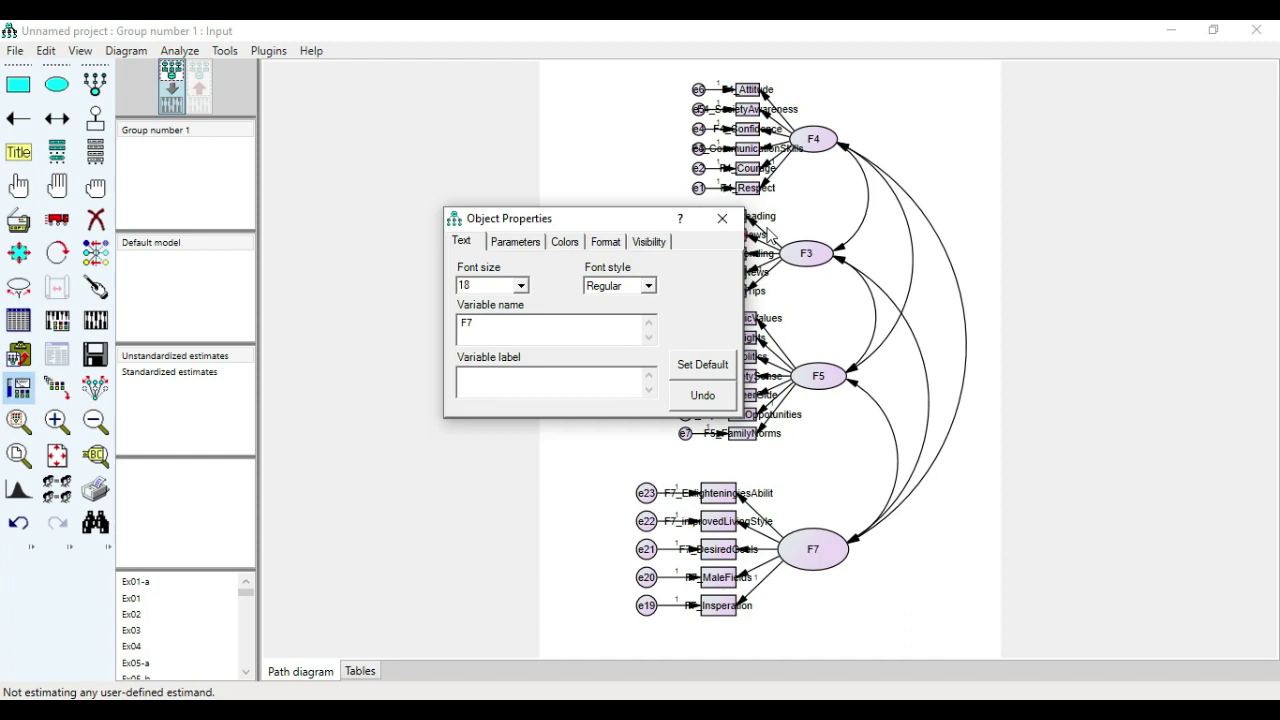
left_click(721, 220)
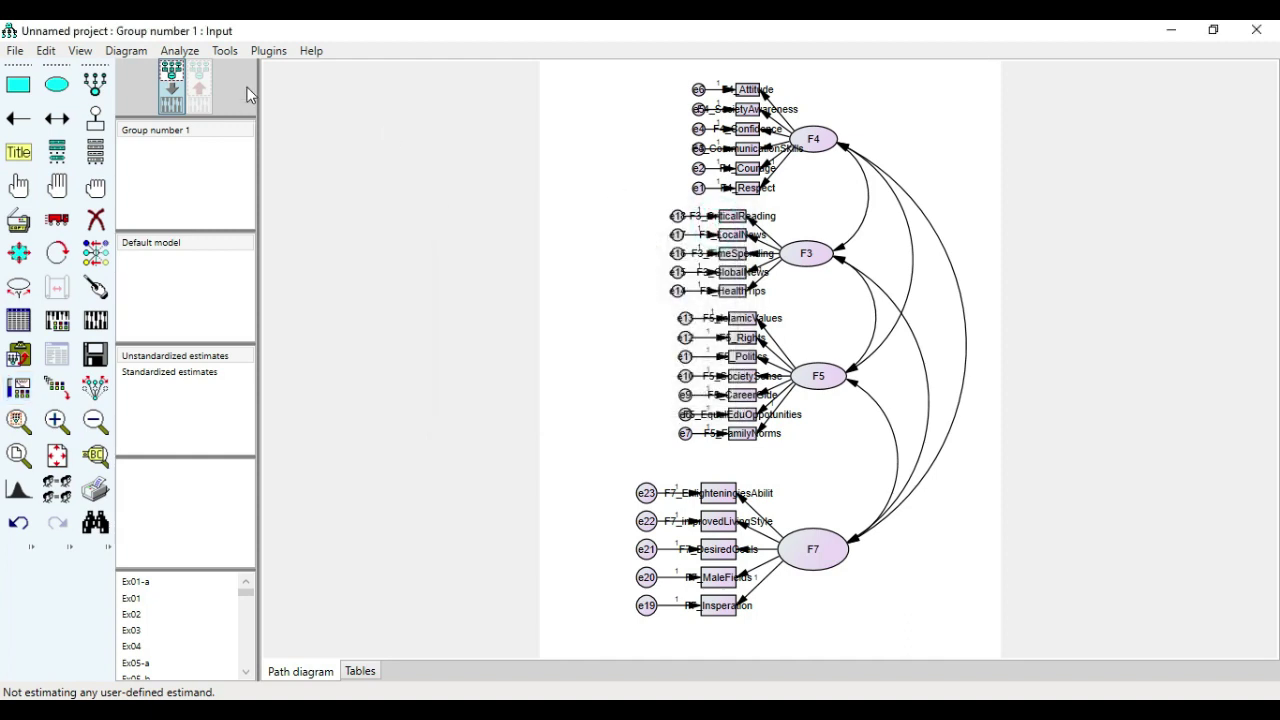
Resize the observed variables to fit their names and shift all four latent variables right, clear of the widened indicator boxes.
left_click(267, 54)
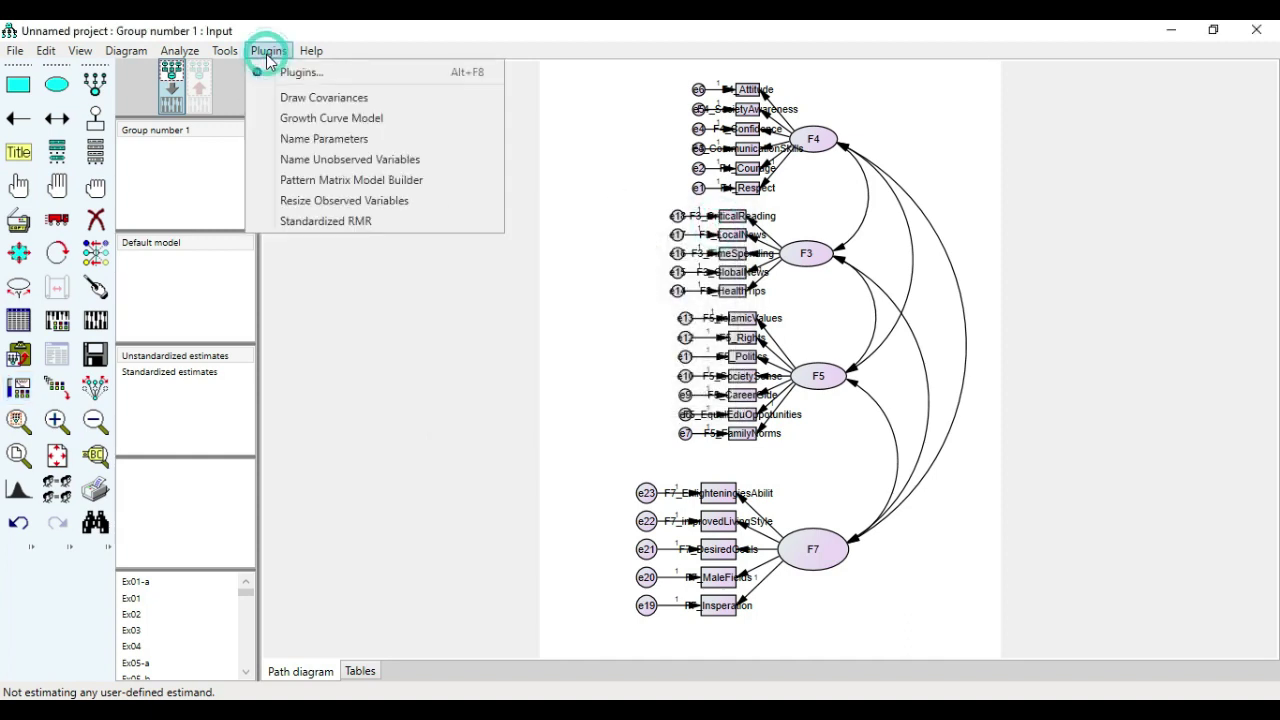
left_click(303, 205)
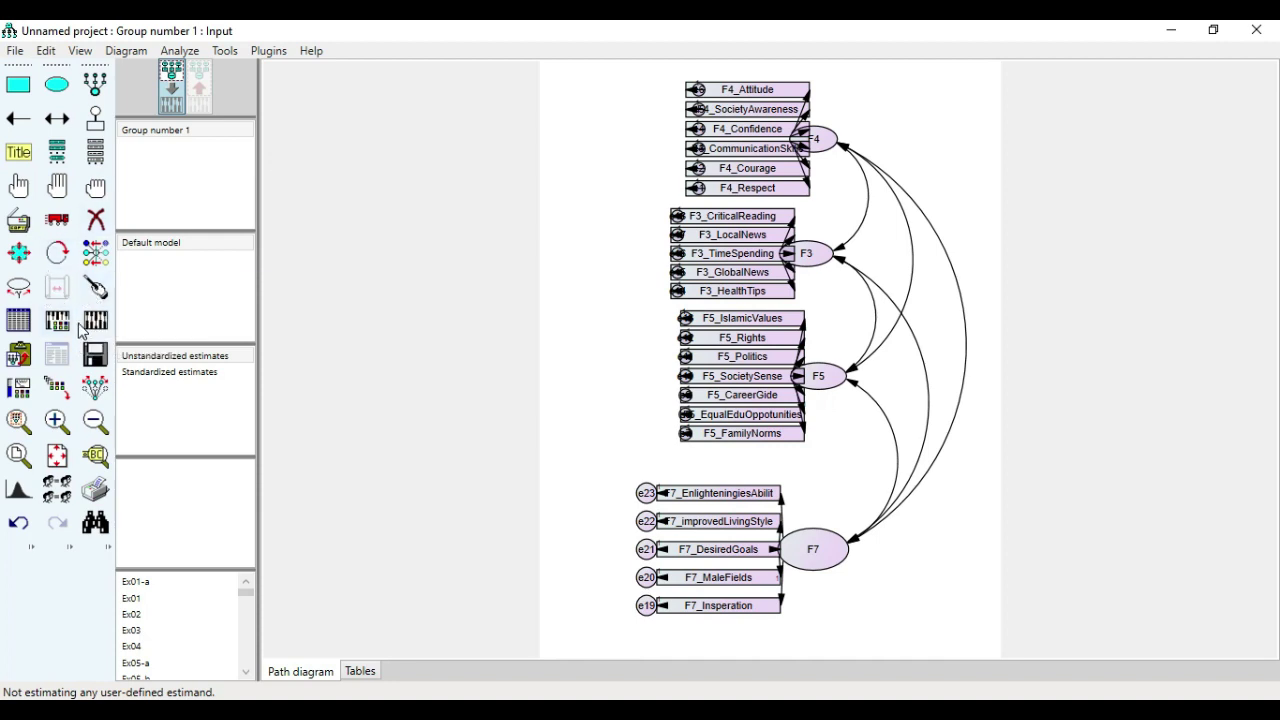
left_click(20, 190)
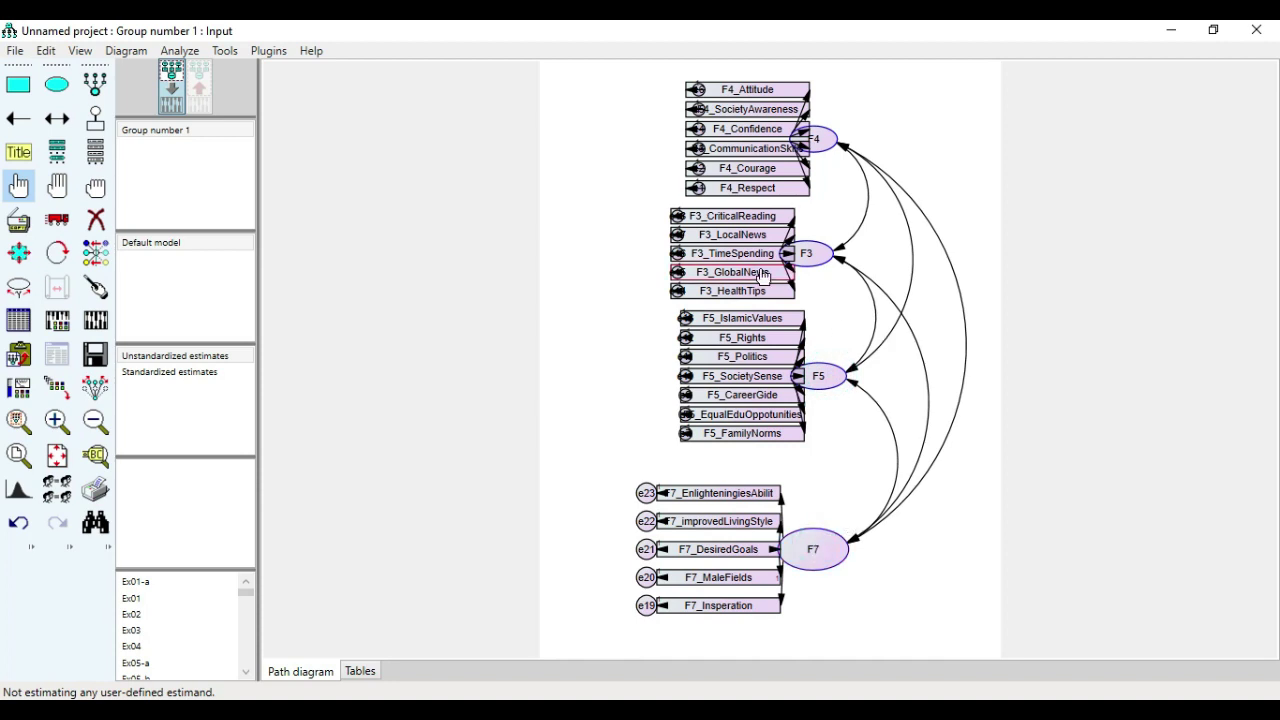
left_click(57, 219)
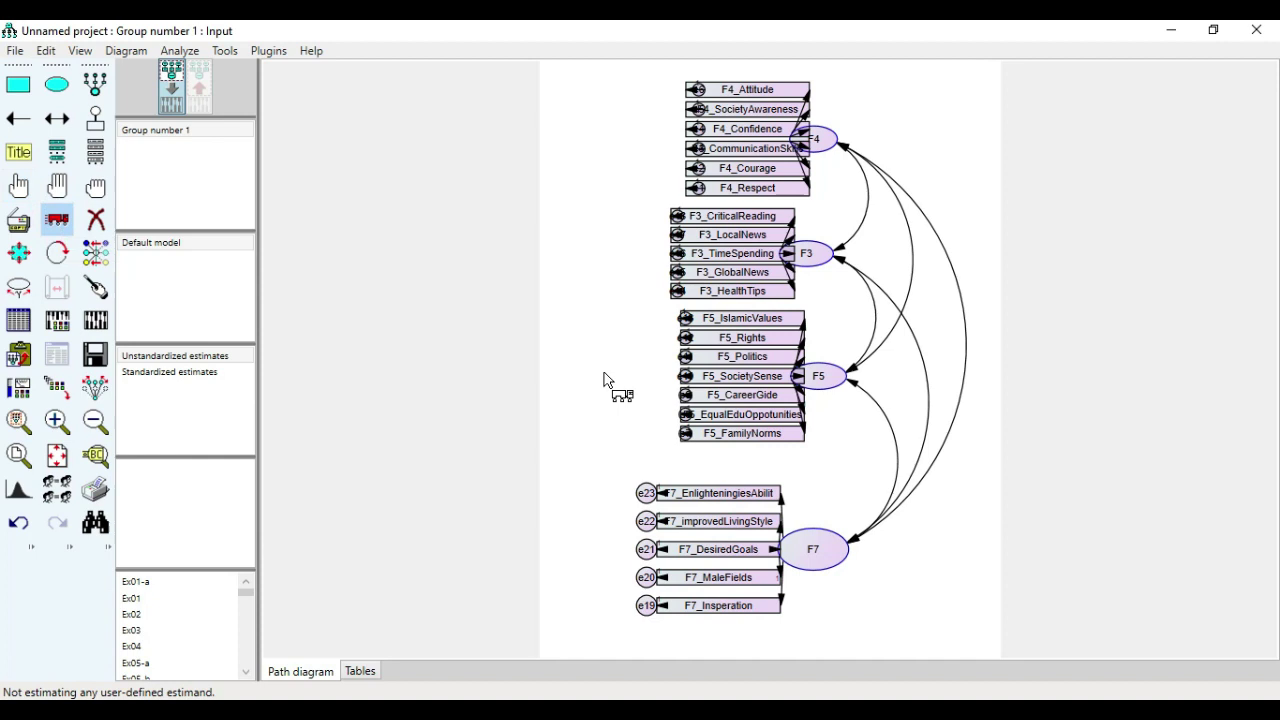
left_click_drag(837, 263, 886, 268)
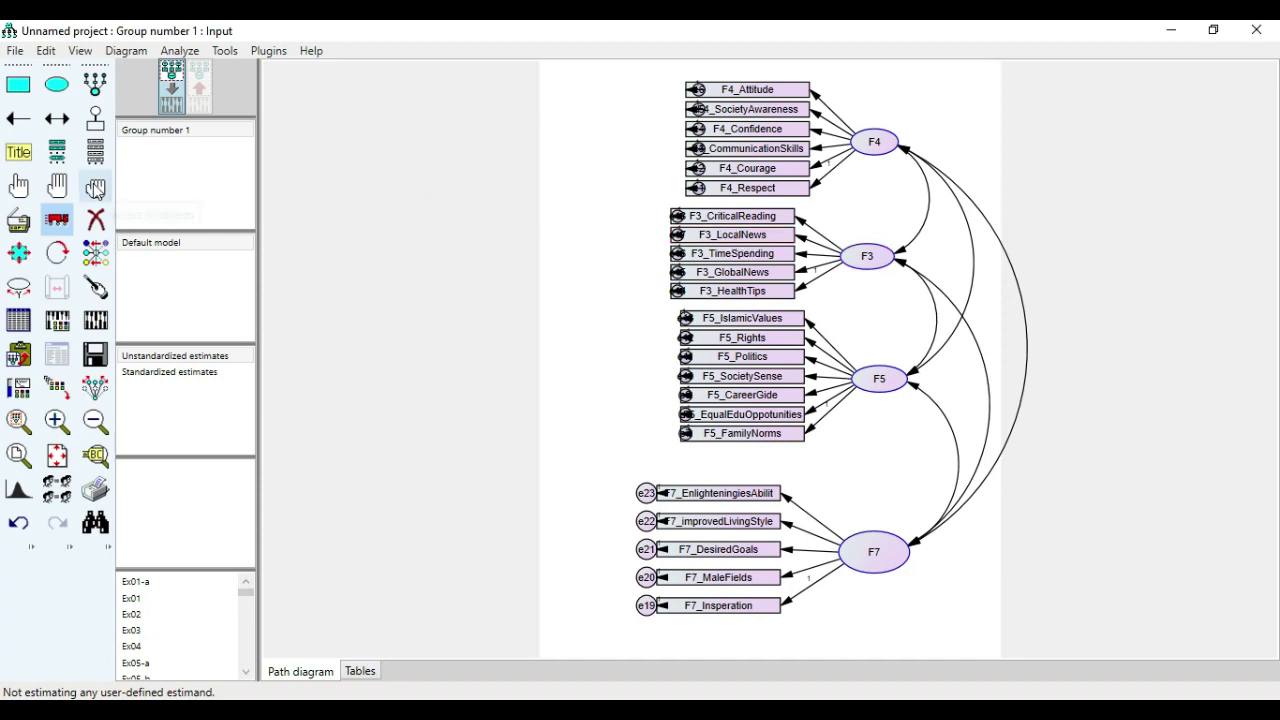
left_click(95, 188)
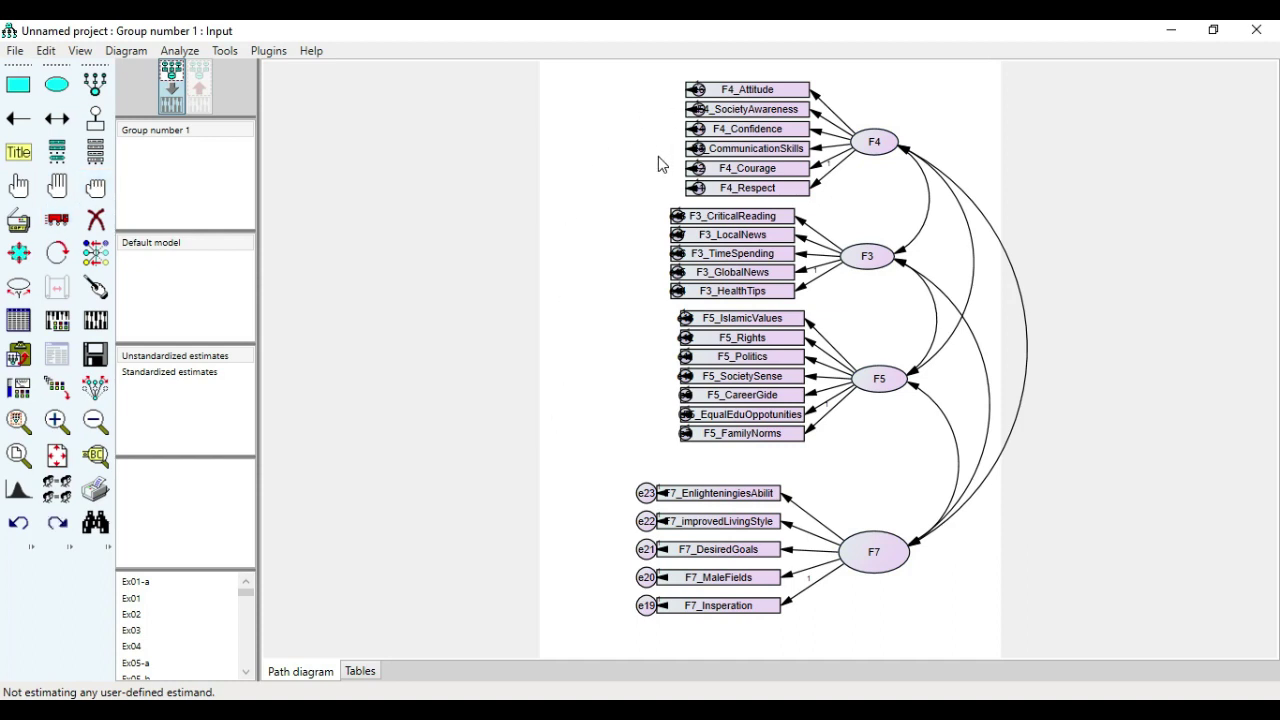
Move all indicator boxes together to the right so they no longer overlap their error variables.
left_click(18, 188)
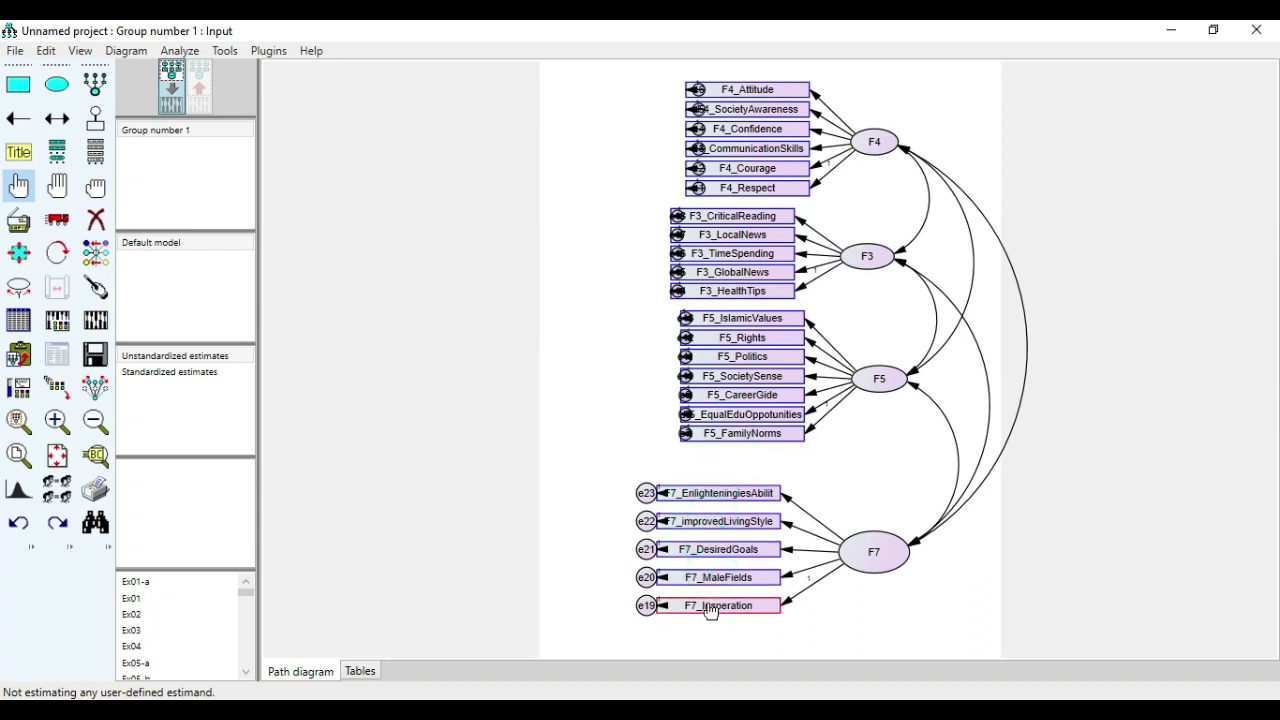
left_click(57, 219)
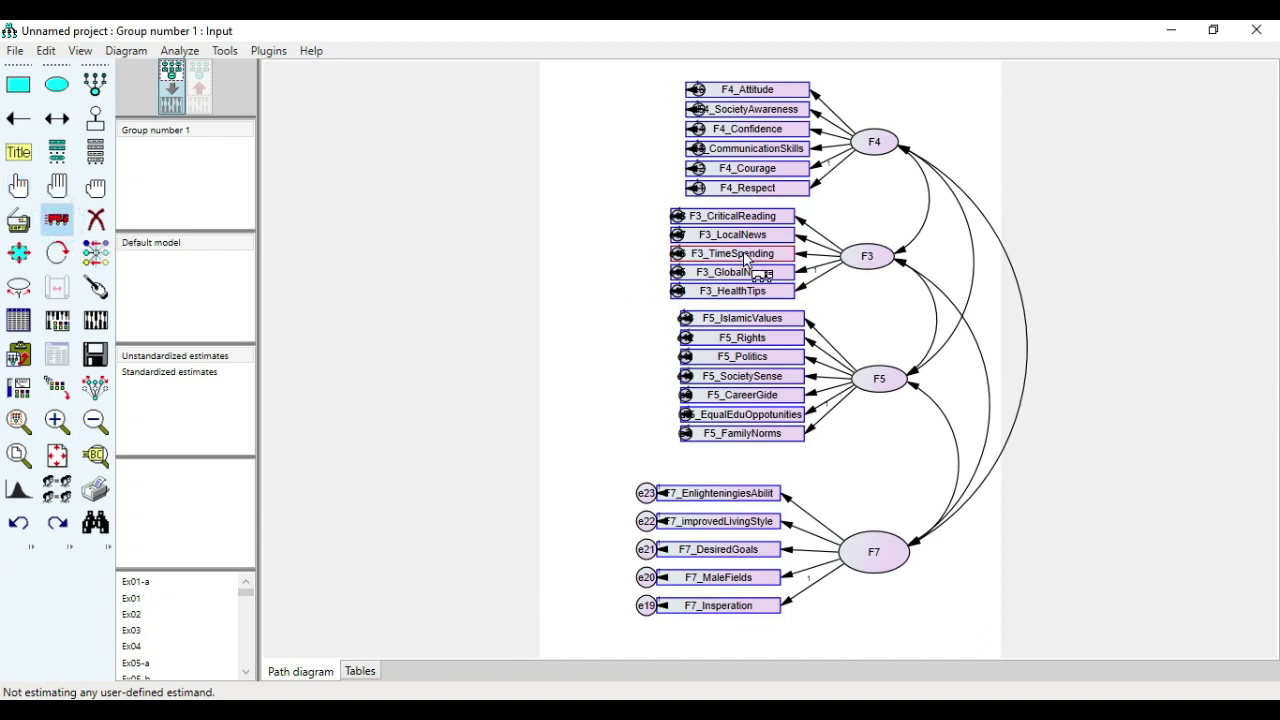
left_click_drag(743, 251, 800, 256)
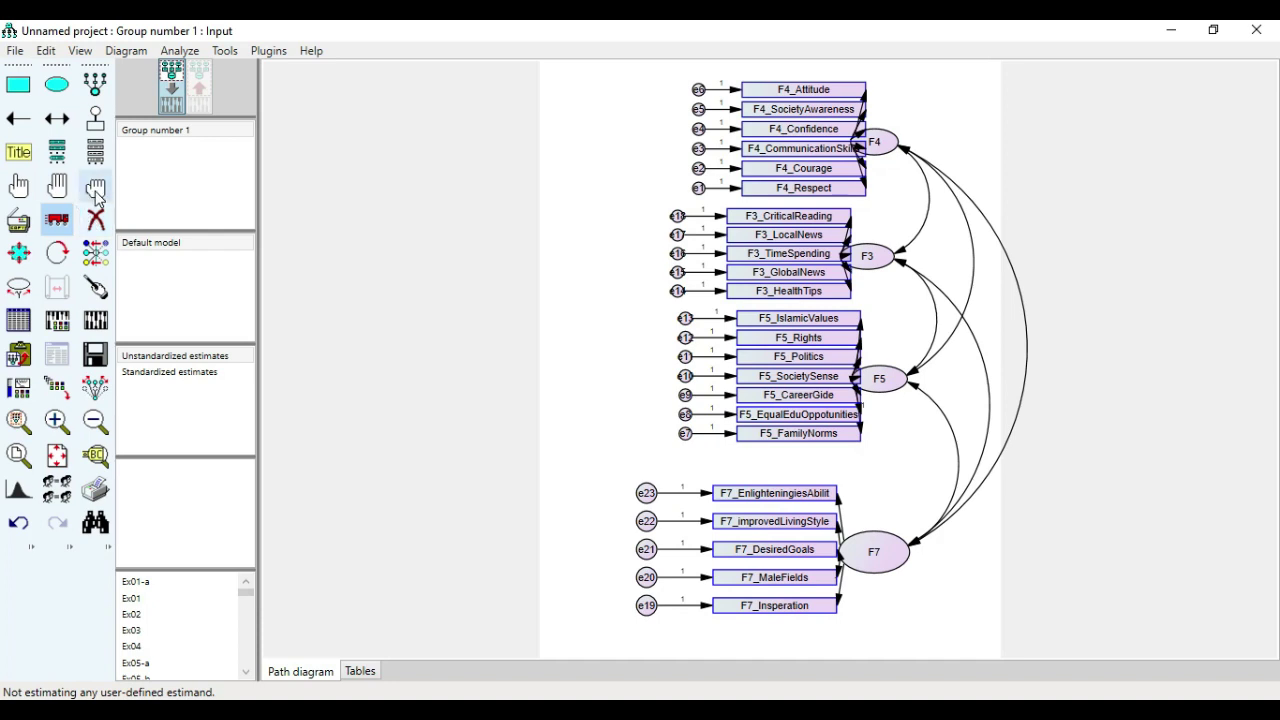
Move F4, F3, F5 and F7 together farther right, leaving room for the arrows to their indicators.
left_click(19, 186)
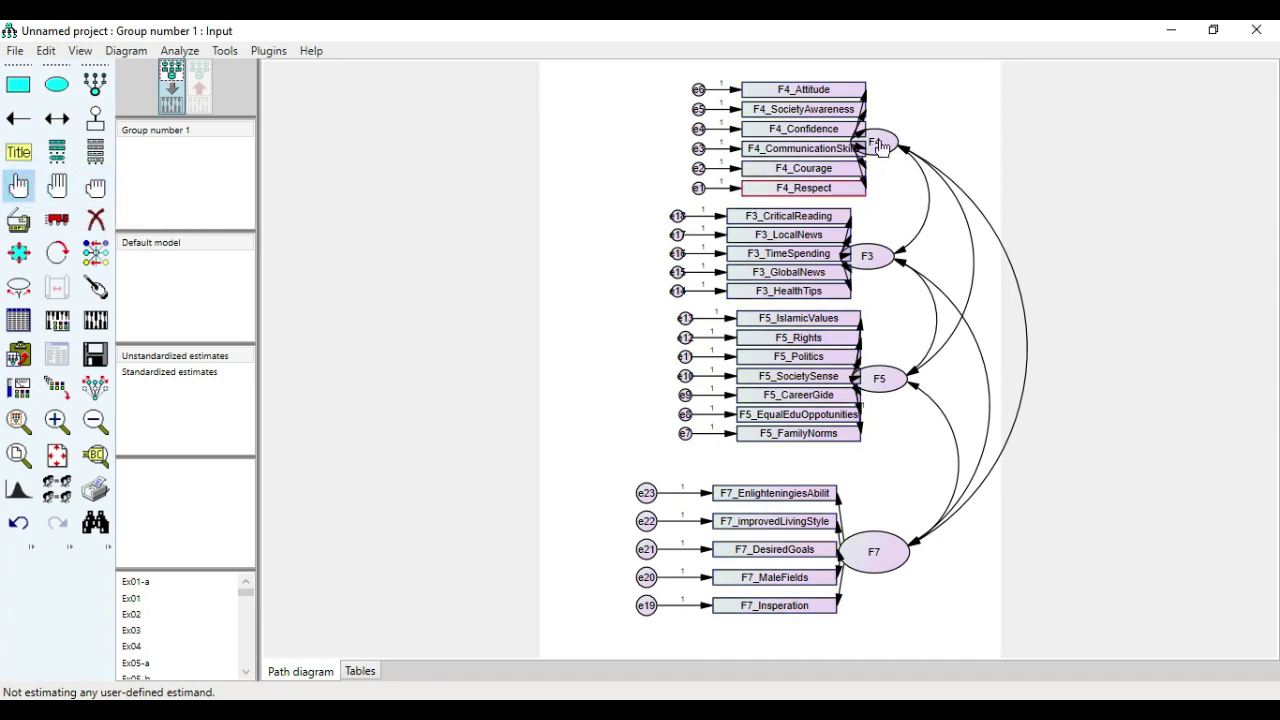
left_click(877, 258)
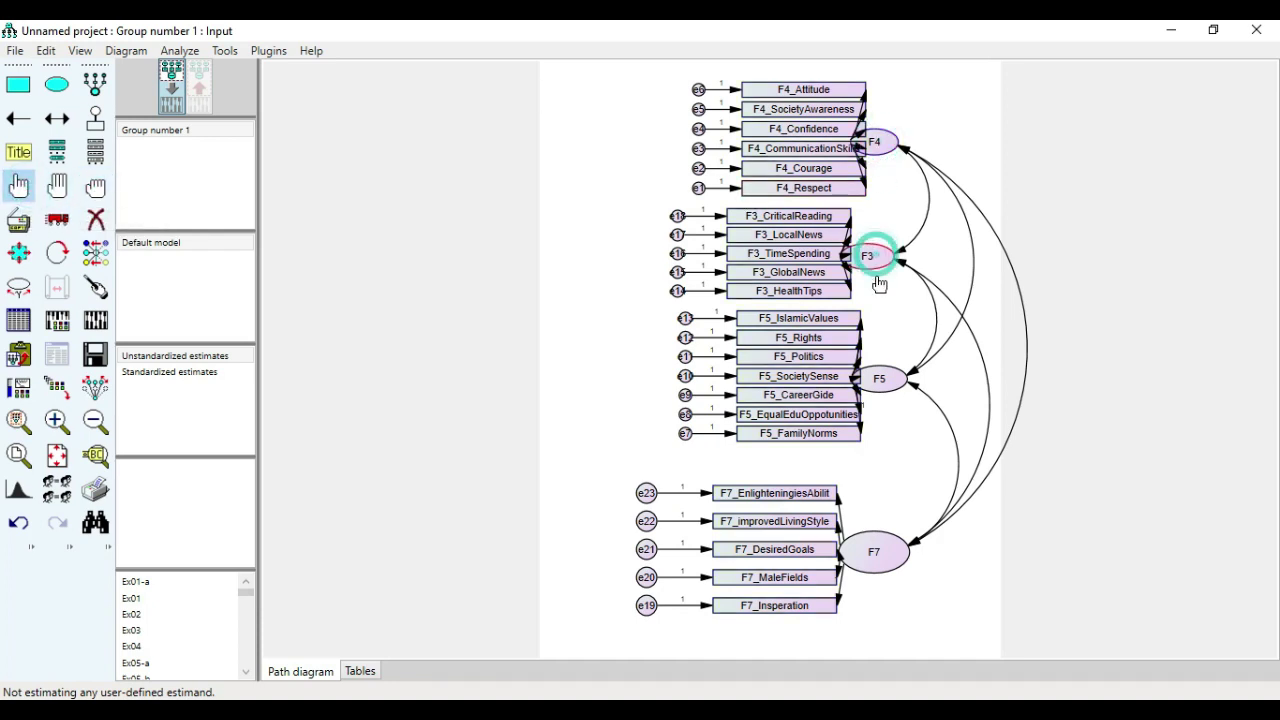
left_click(885, 378)
left_click(878, 551)
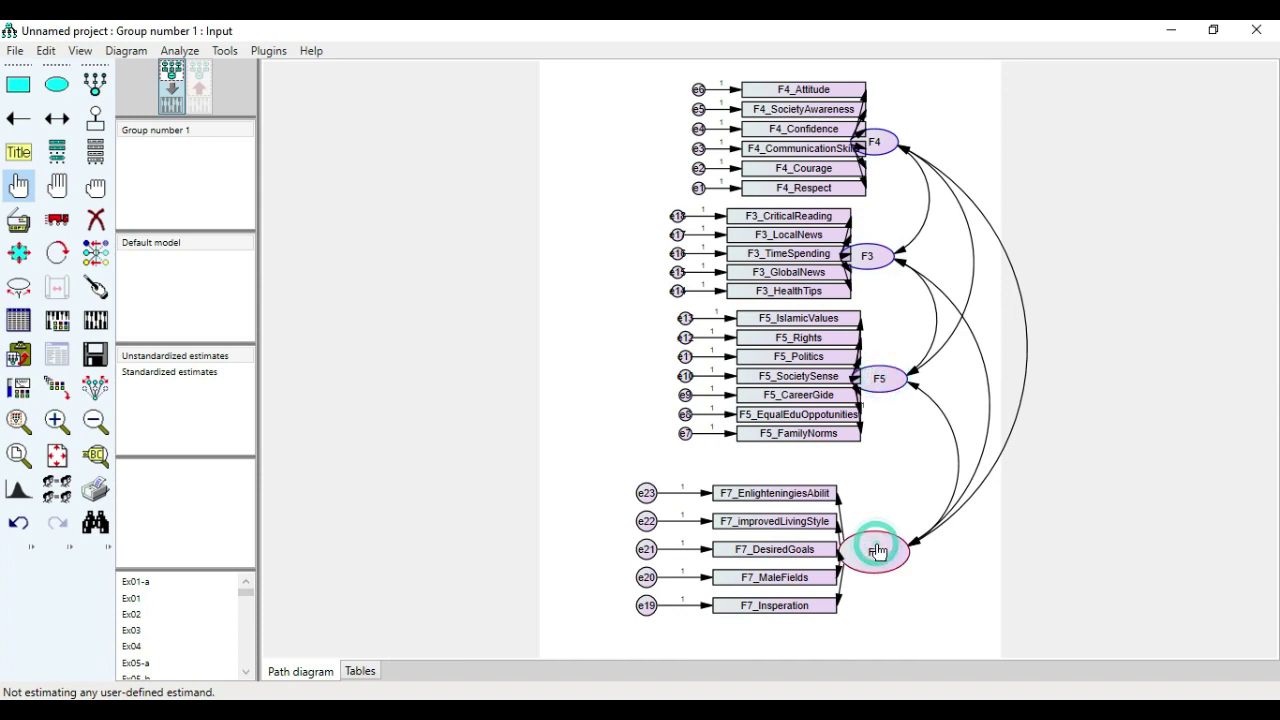
left_click(57, 219)
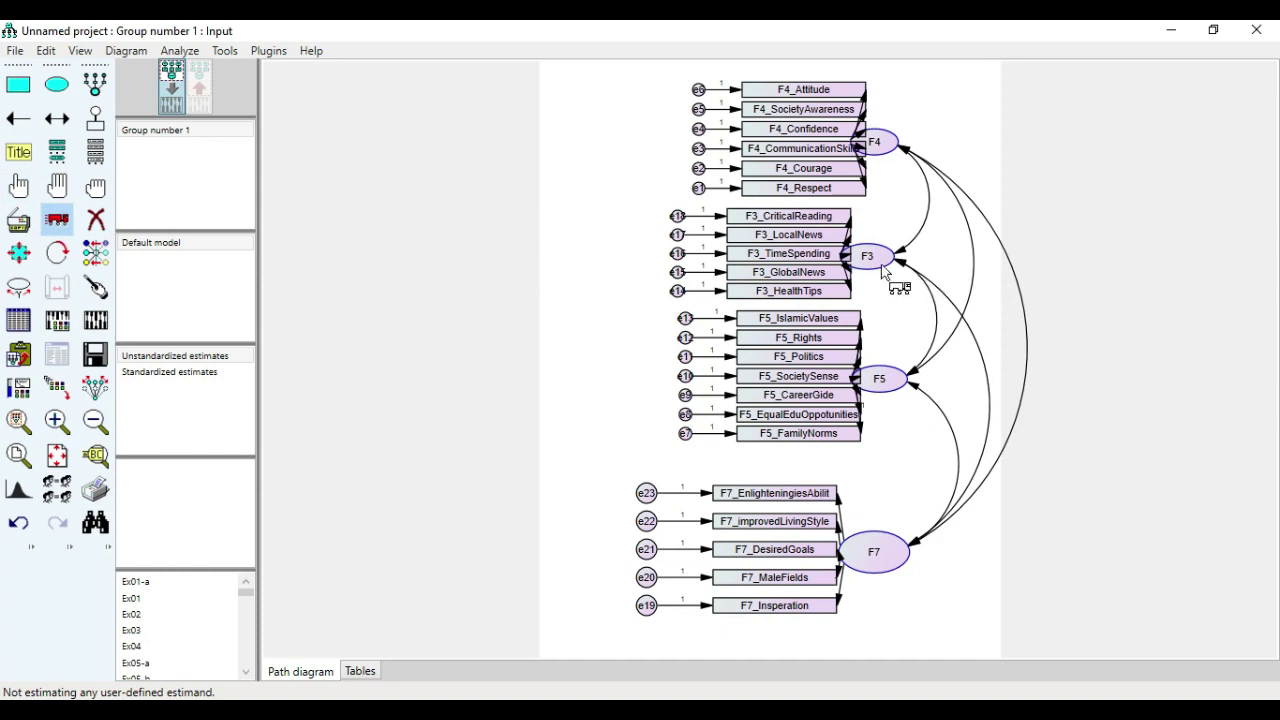
left_click_drag(891, 257, 936, 262)
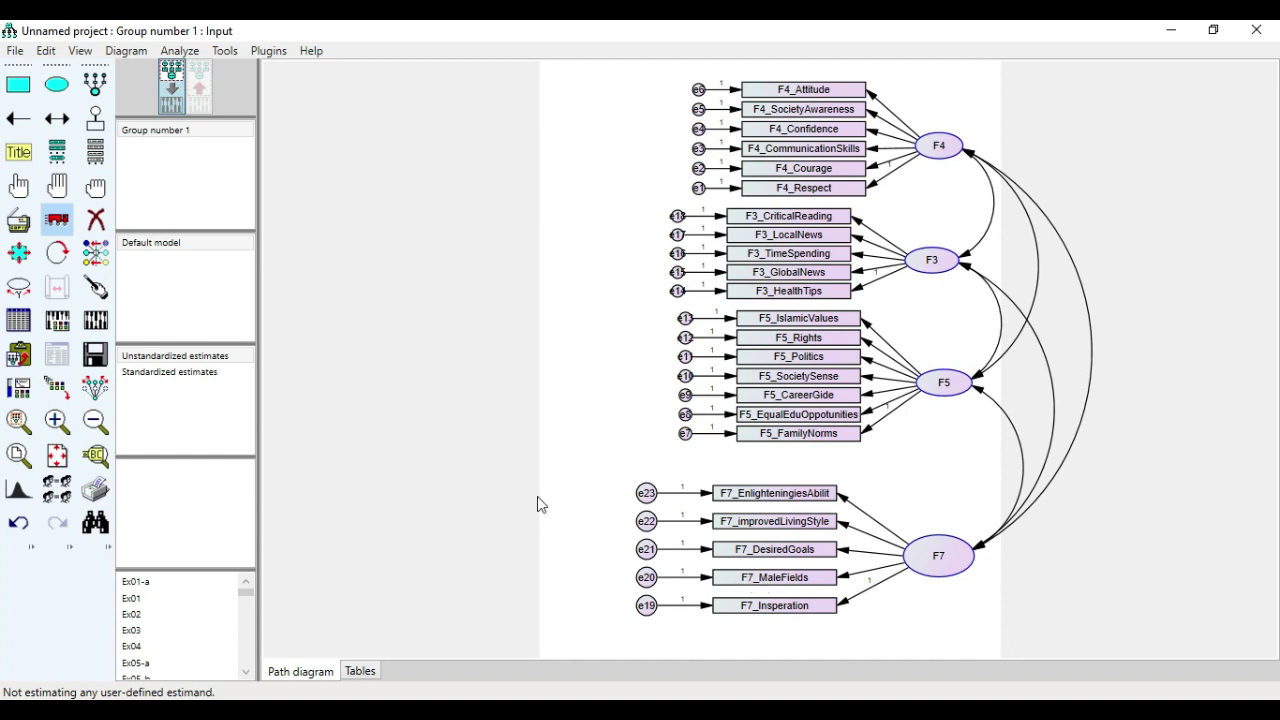
Include standardized estimates, covariances of estimates and correlations of estimates in the analysis output.
left_click(52, 328)
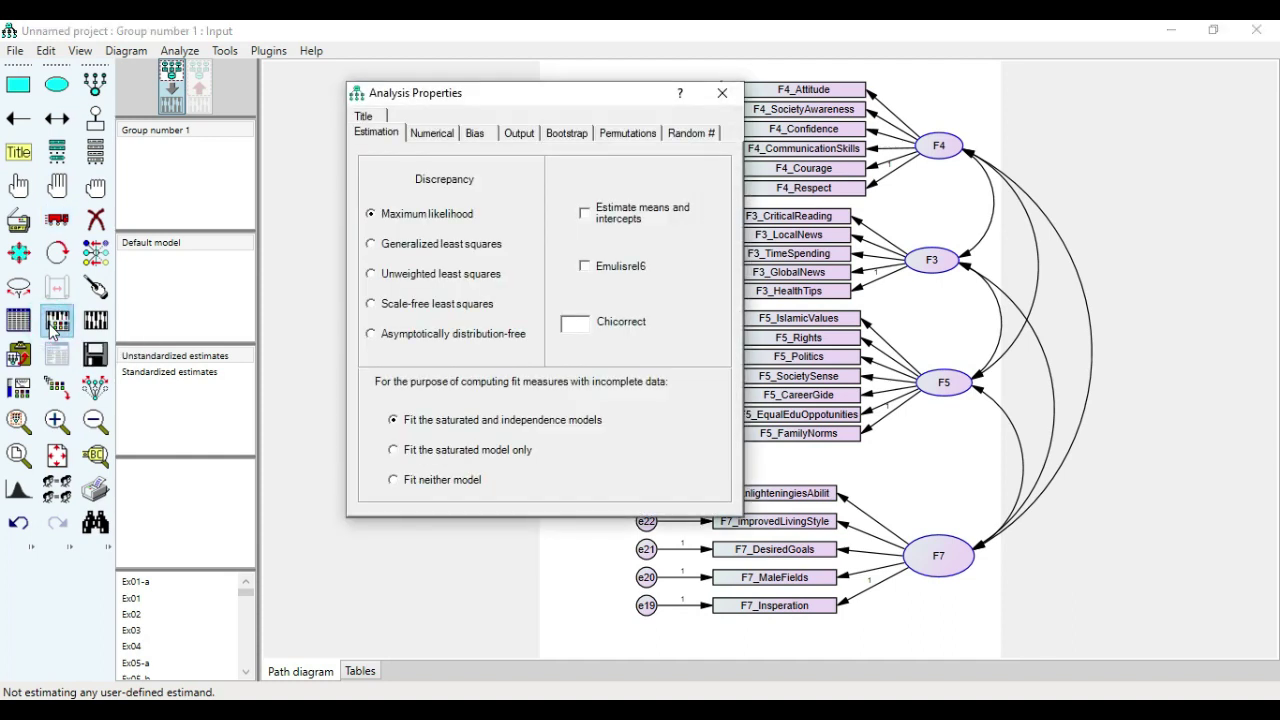
left_click(519, 135)
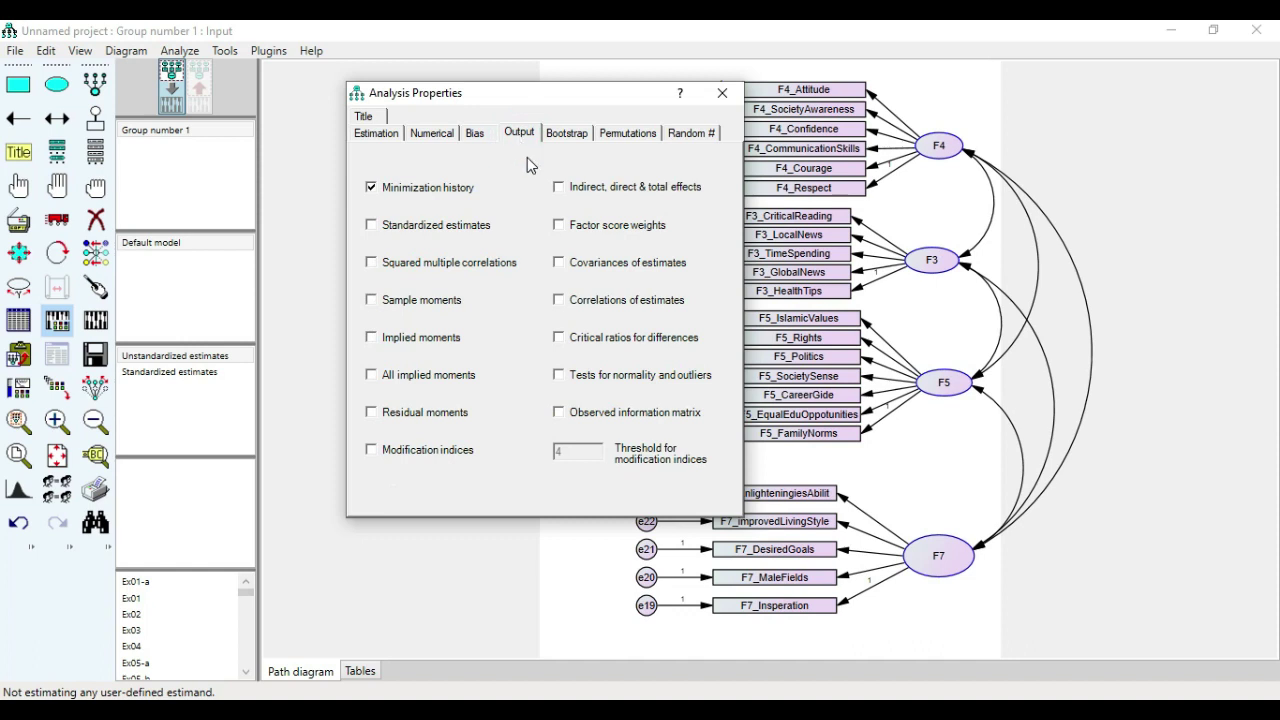
left_click(371, 226)
left_click(556, 262)
left_click(559, 263)
left_click(559, 301)
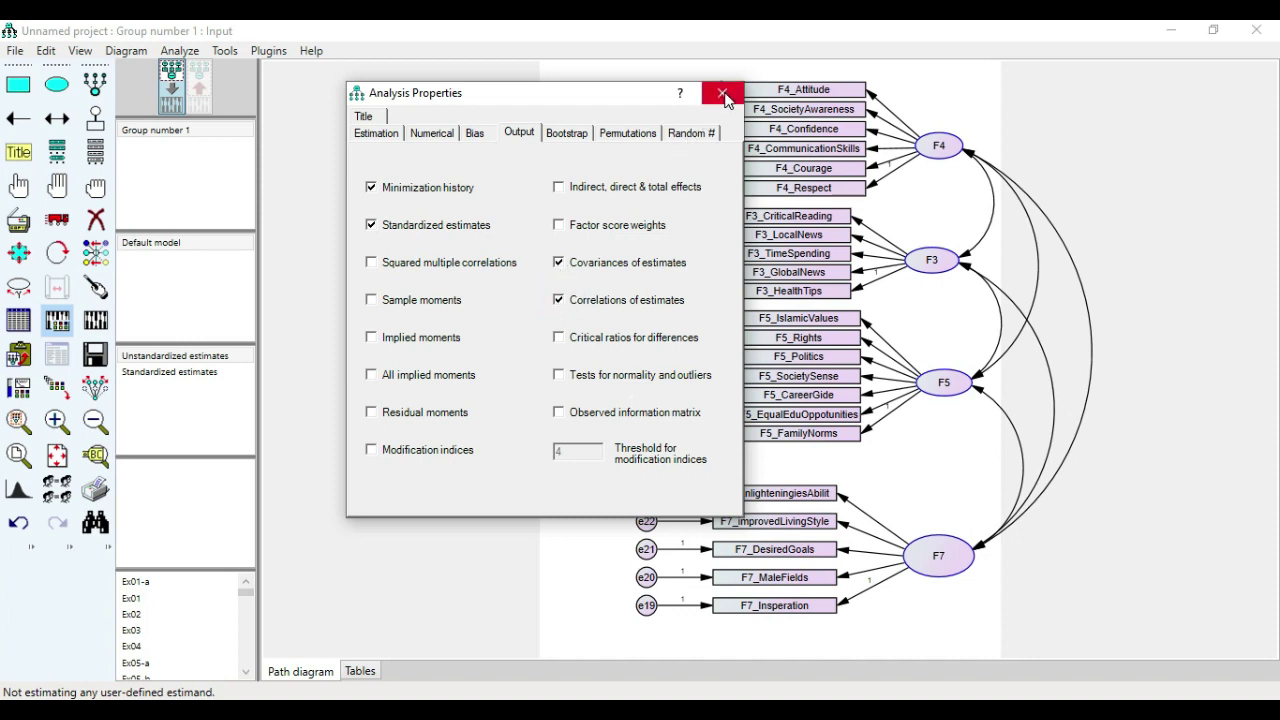
left_click(725, 96)
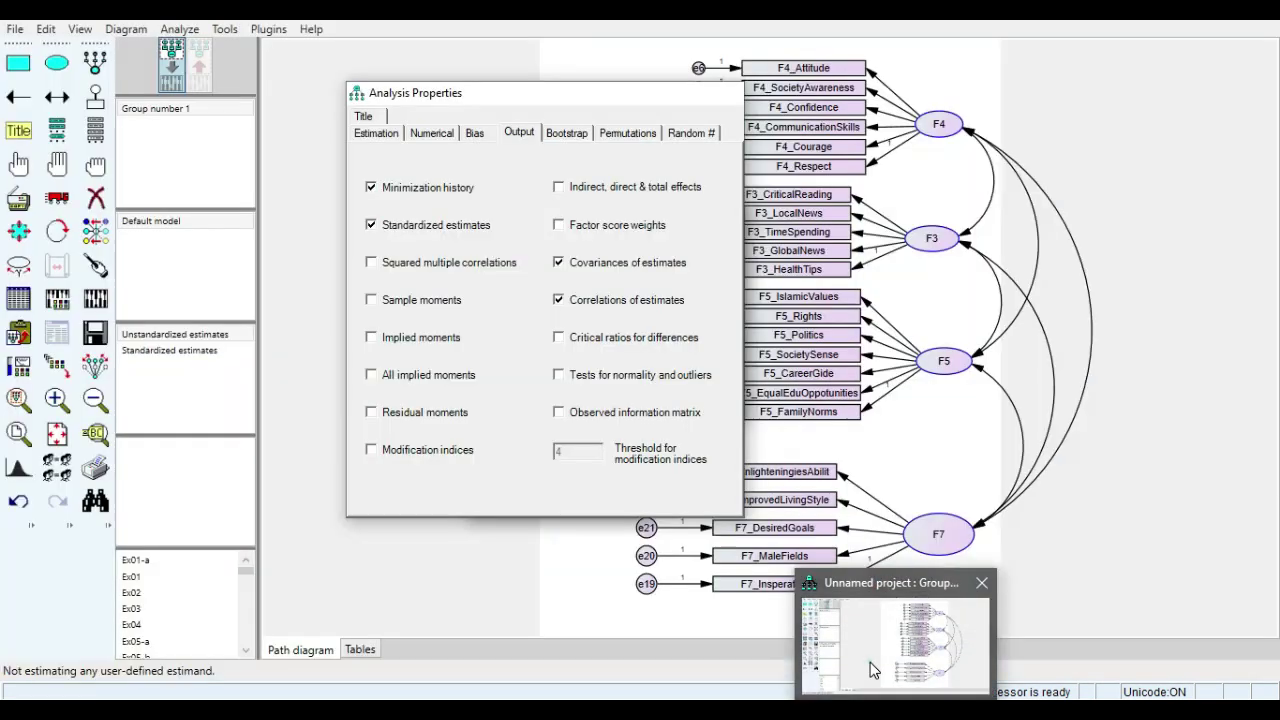
left_click(870, 662)
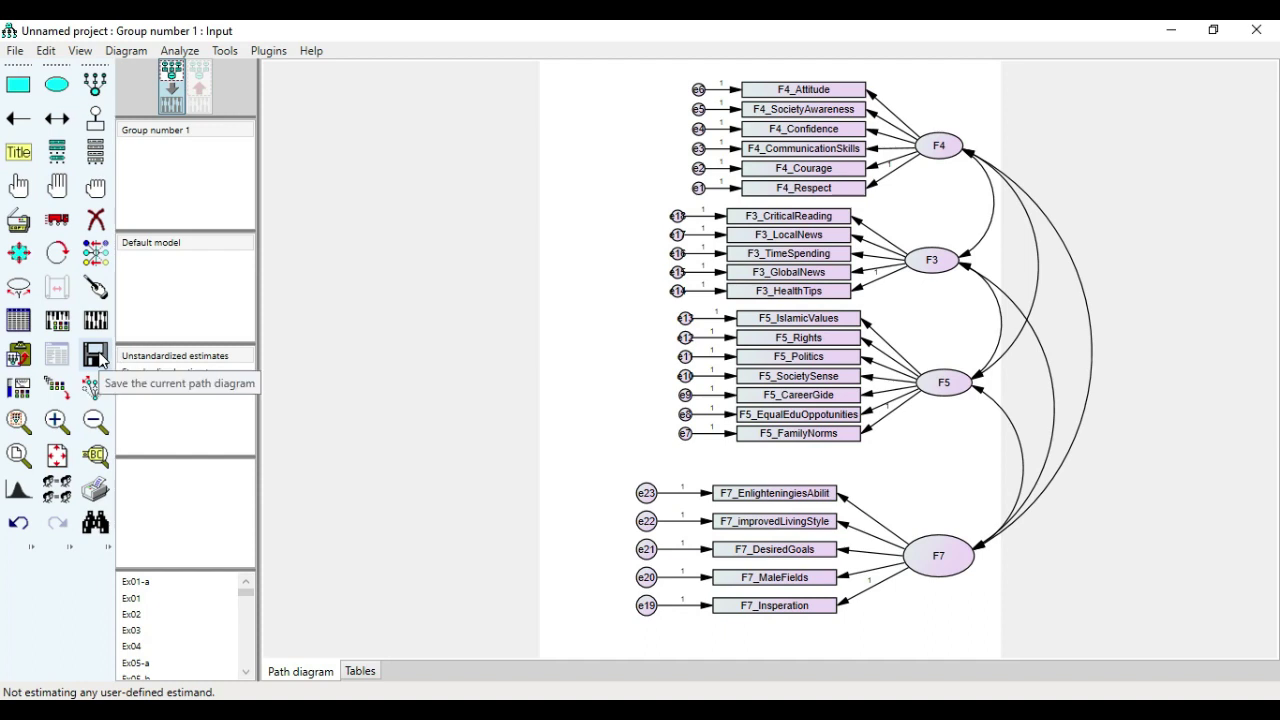
Save the path diagram to the Desktop as an Amos input file named CFA.
left_click(97, 358)
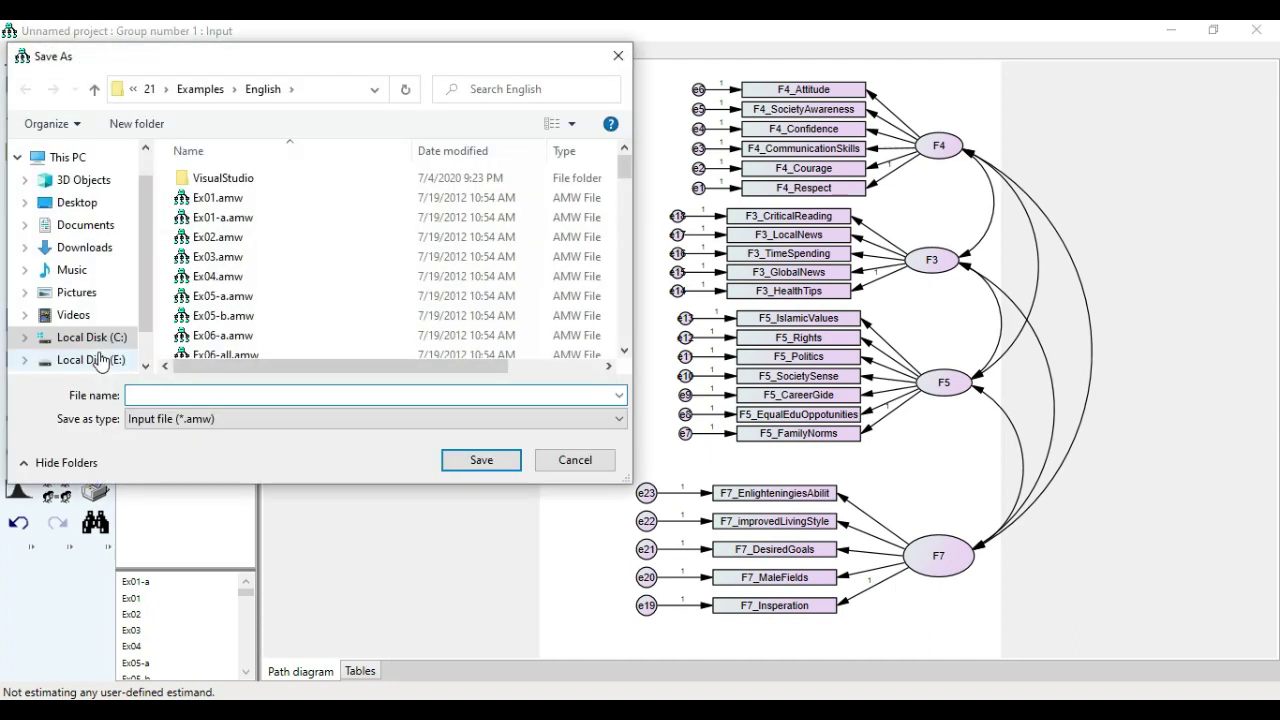
left_click(77, 203)
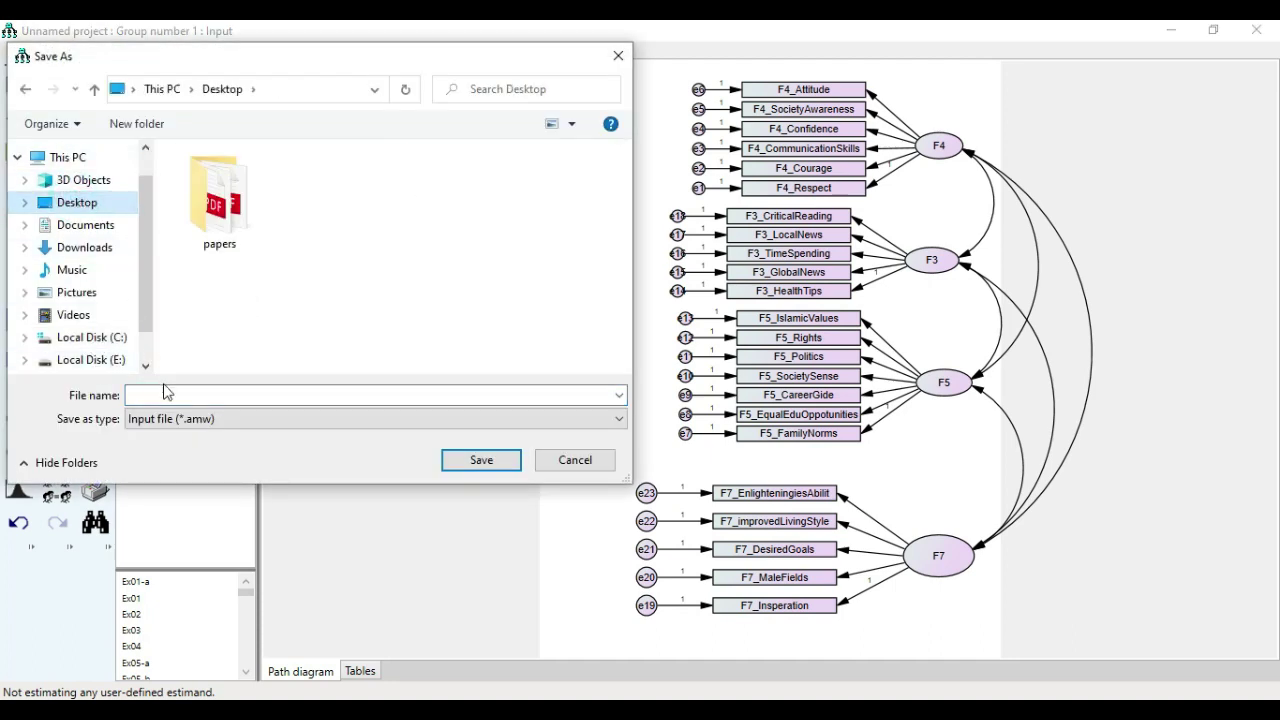
type("CF")
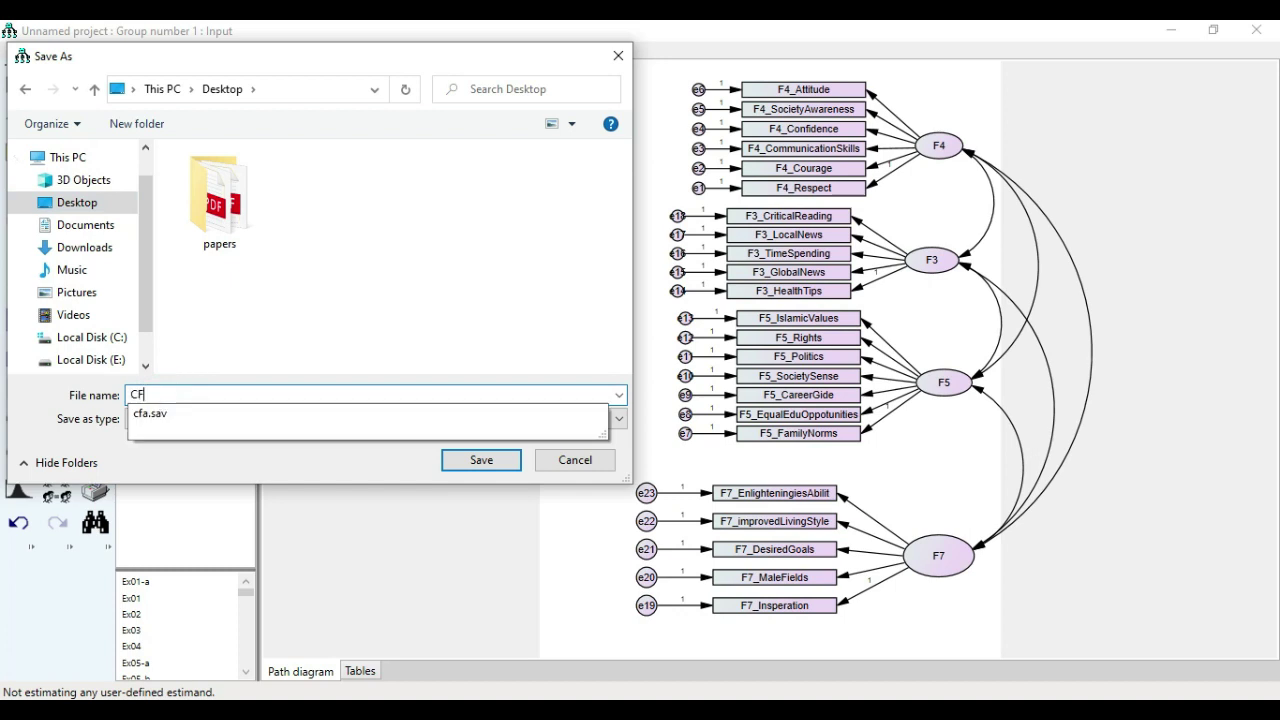
type("A")
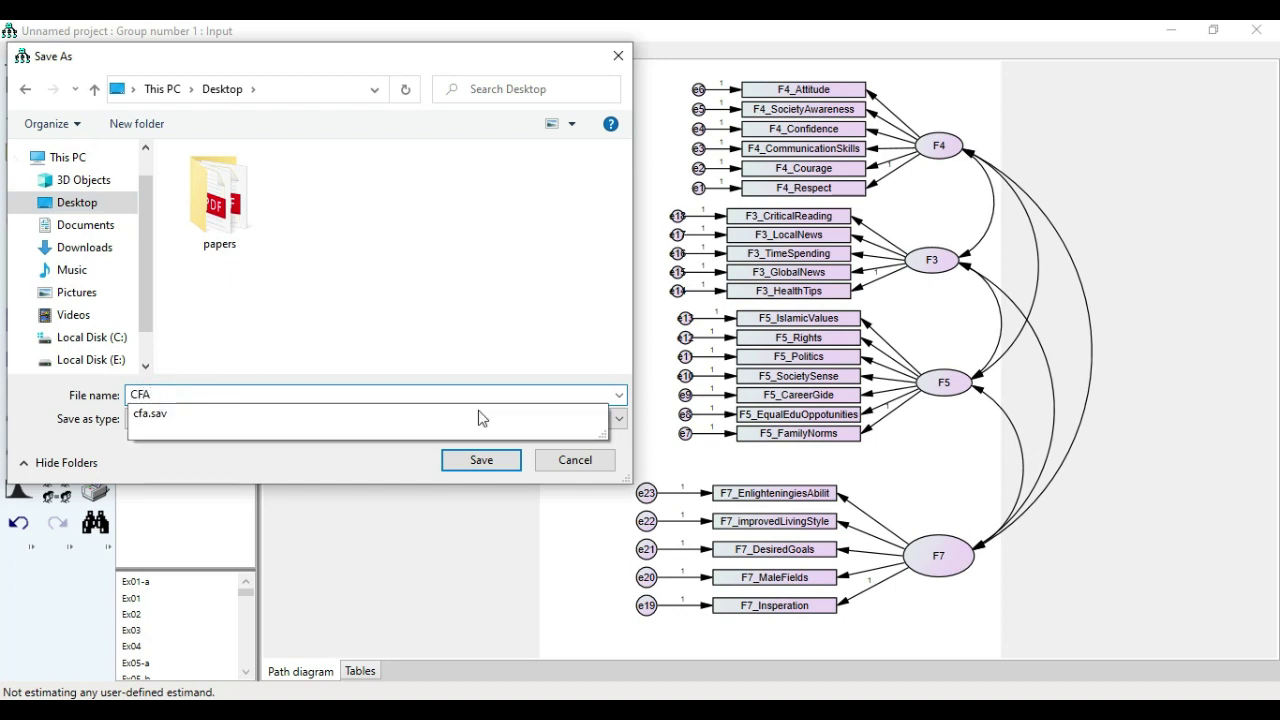
left_click(477, 469)
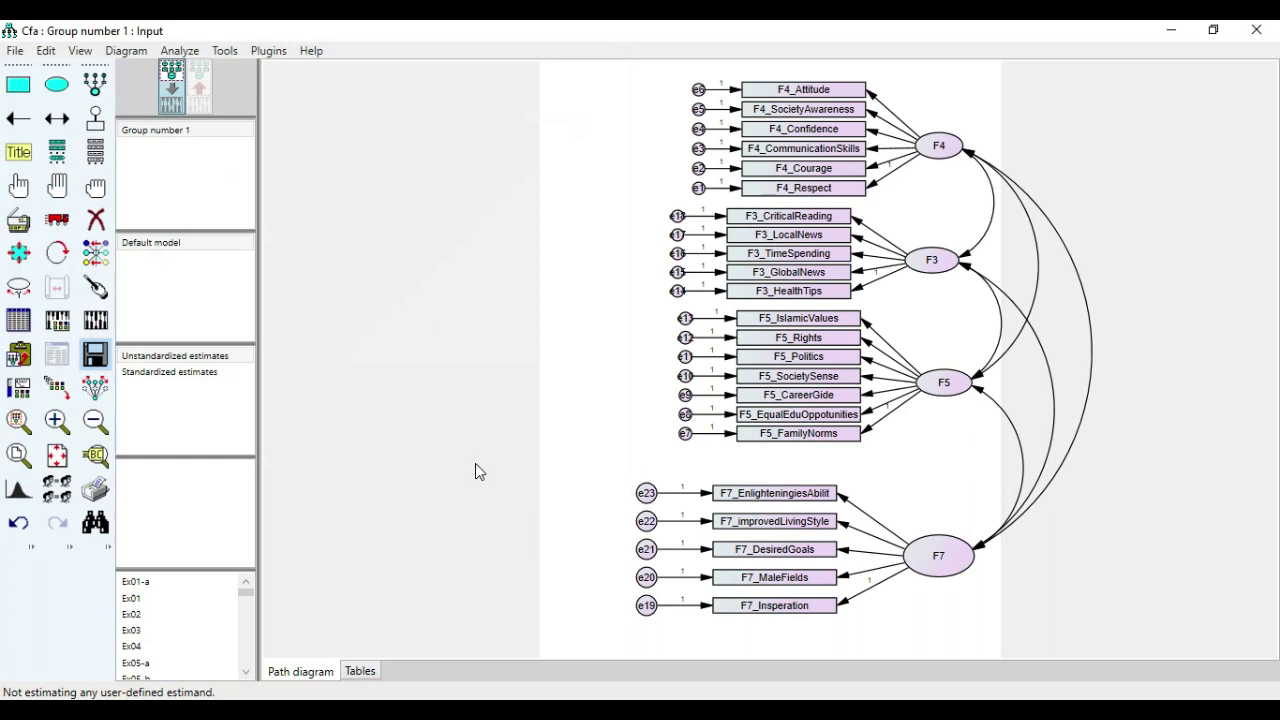
Try to calculate the model's estimates, and check the cfa.sav data in SPSS for missing observations.
left_click(95, 322)
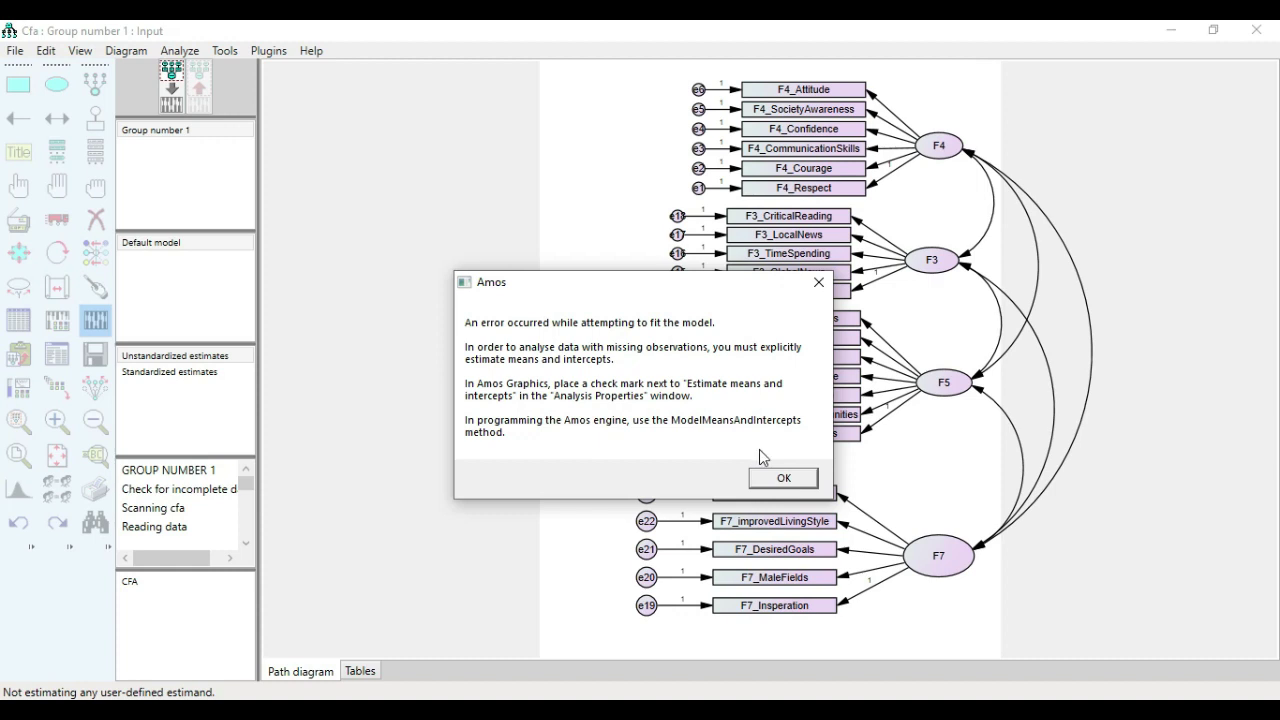
left_click(782, 480)
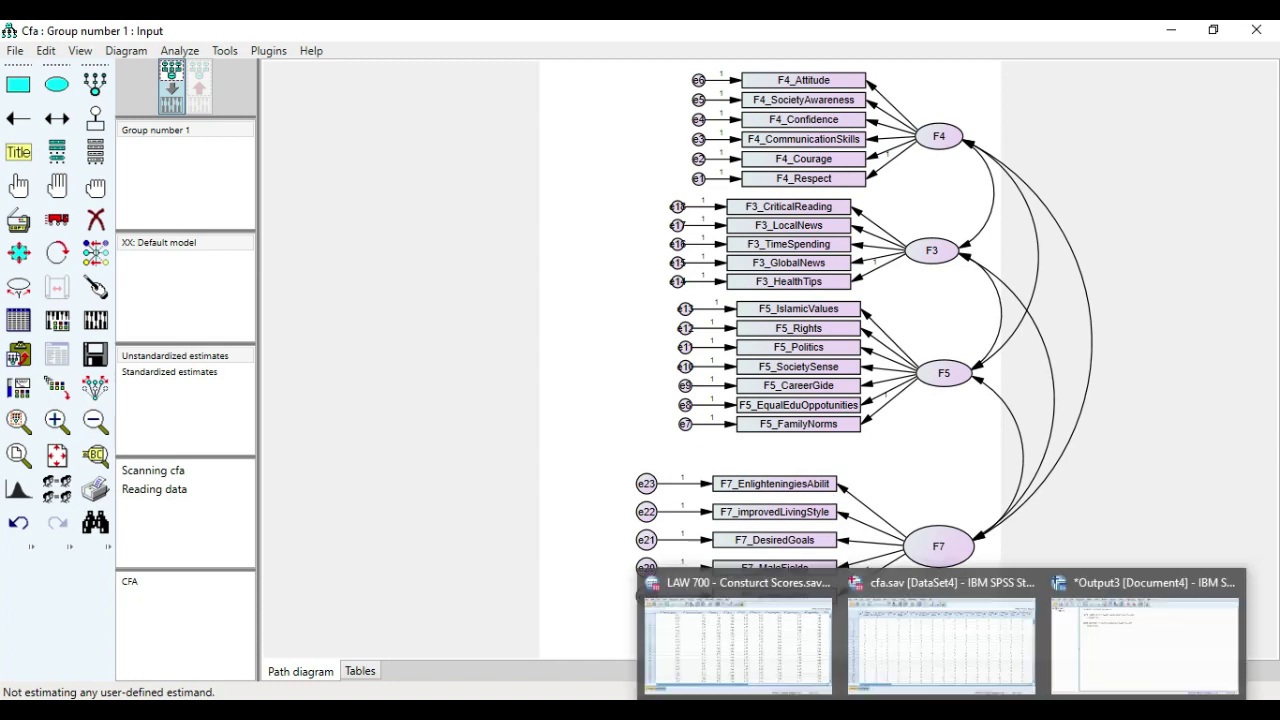
left_click(951, 674)
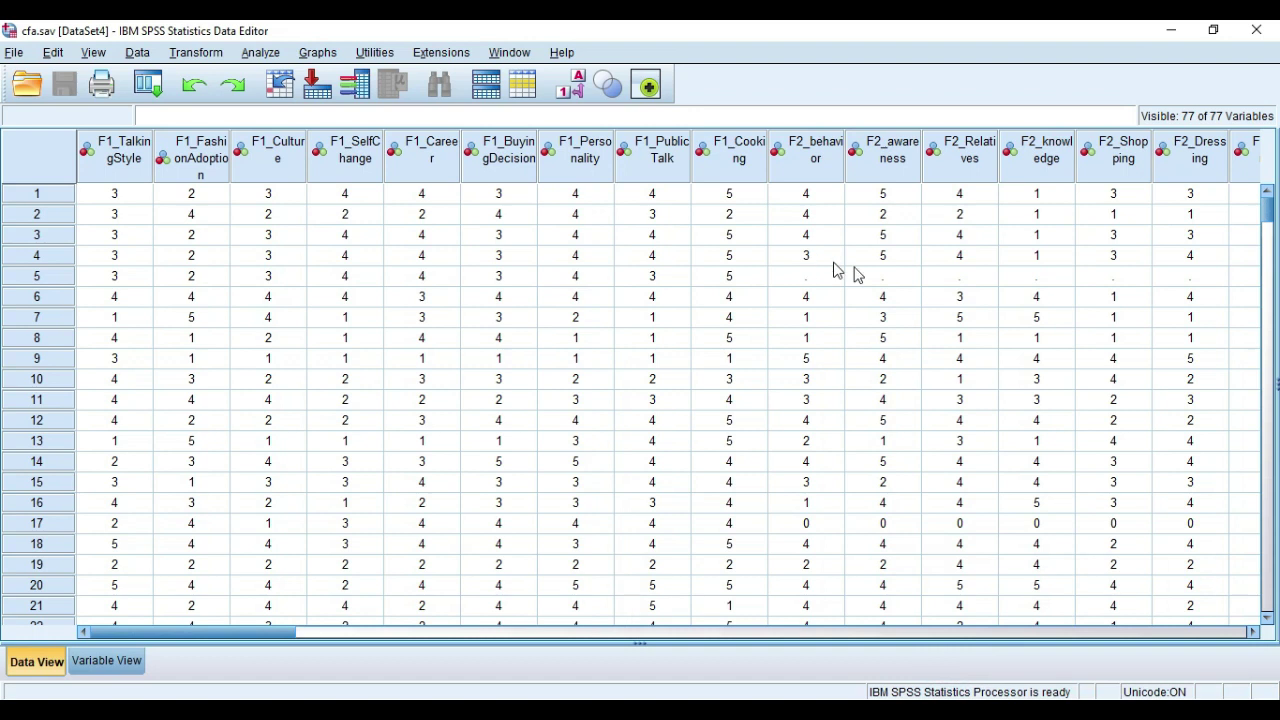
left_click_drag(202, 638, 165, 638)
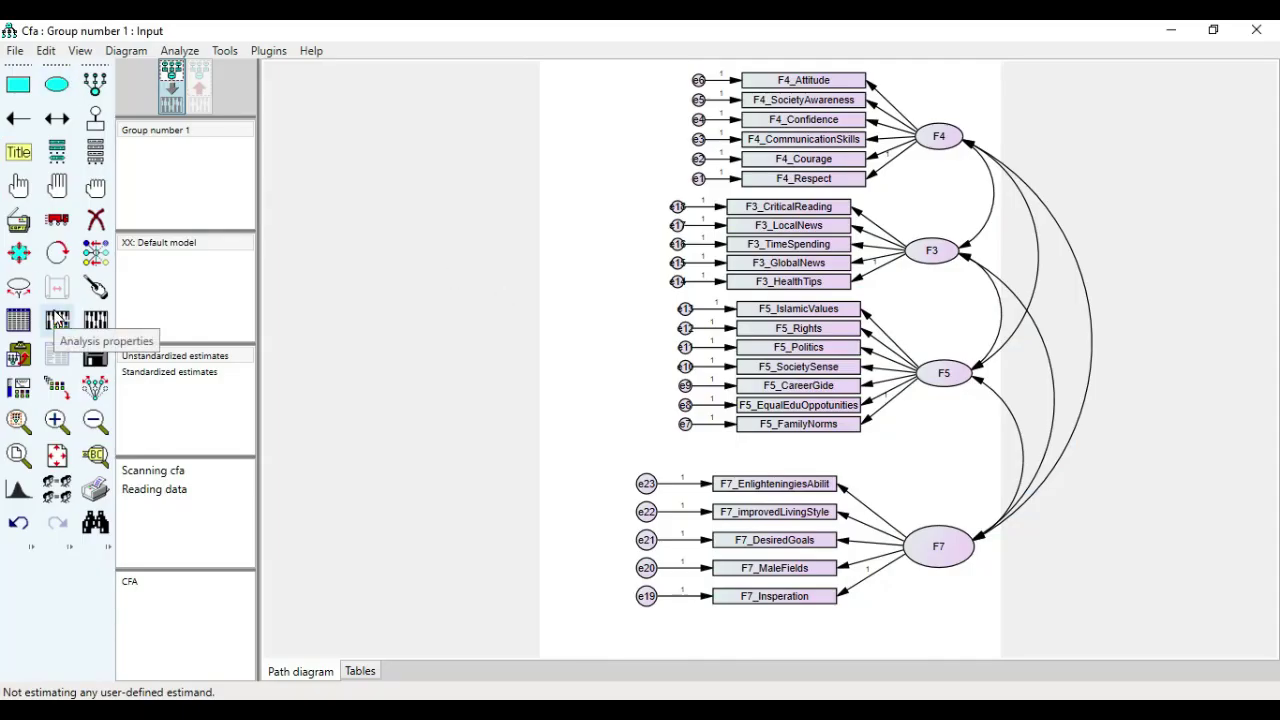
Enable estimation of means and intercepts in the analysis properties and calculate the estimates again.
left_click(57, 320)
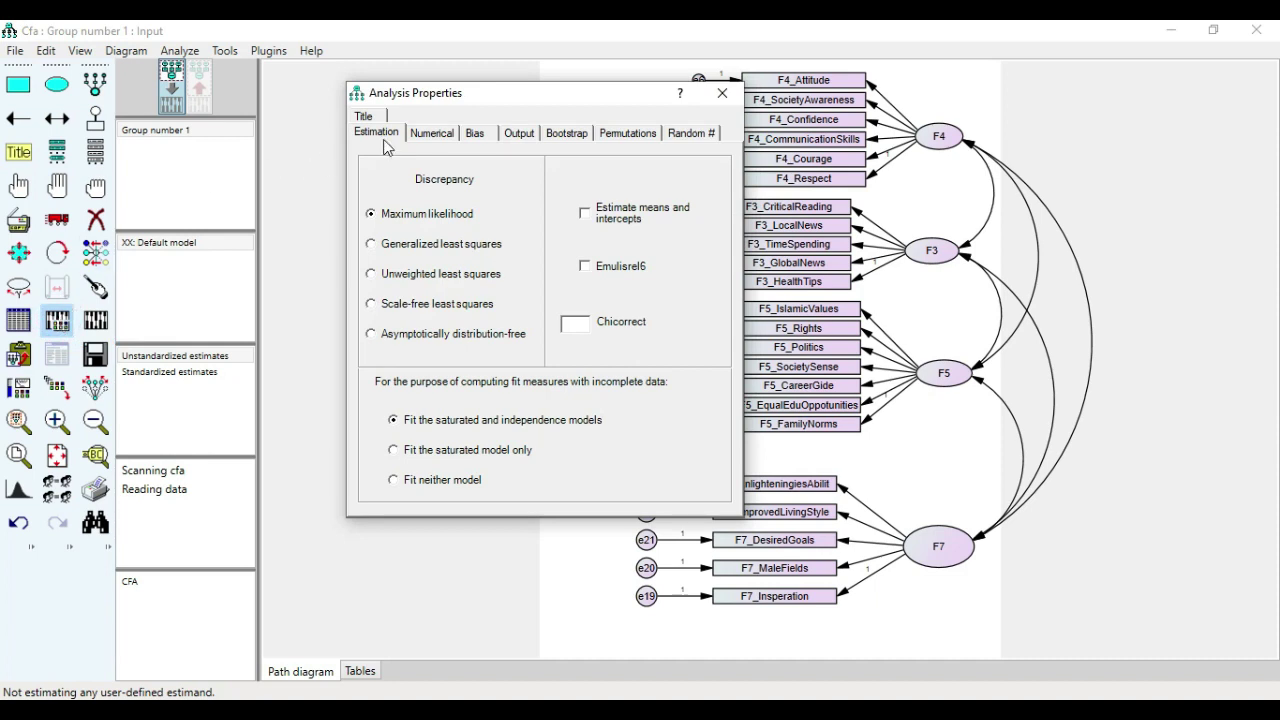
left_click(588, 215)
left_click(534, 136)
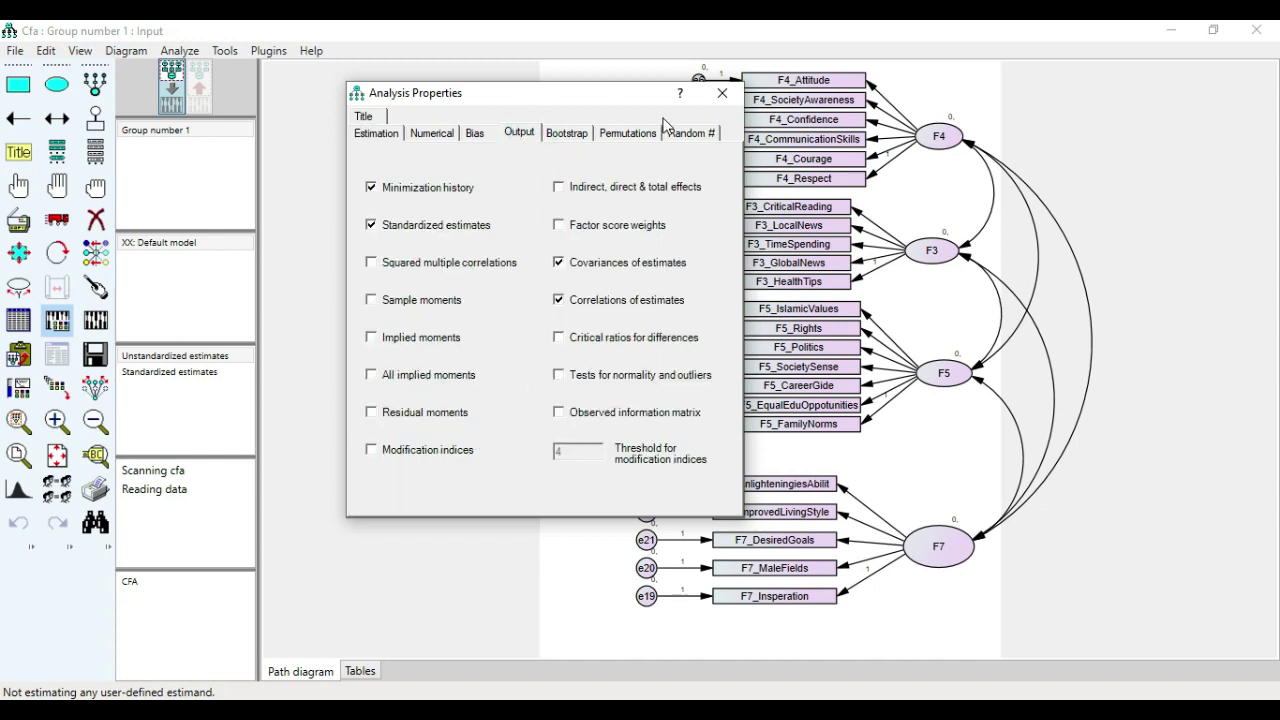
left_click(725, 100)
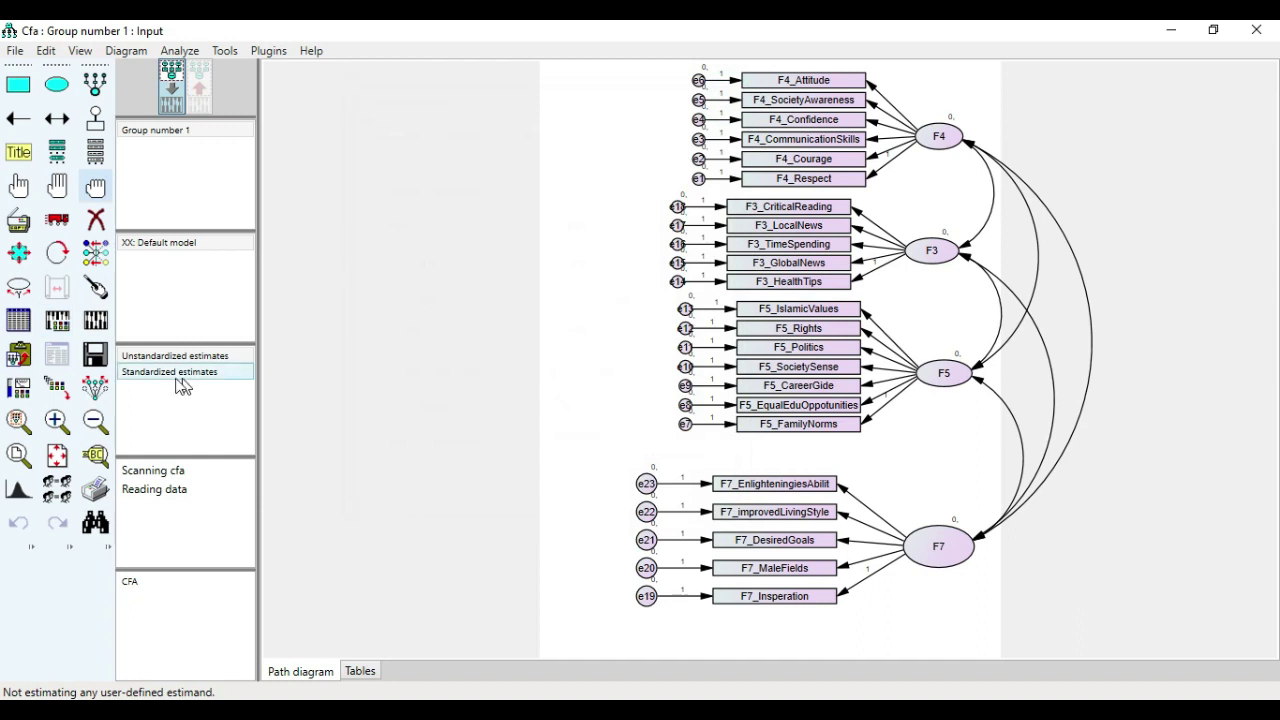
left_click(96, 320)
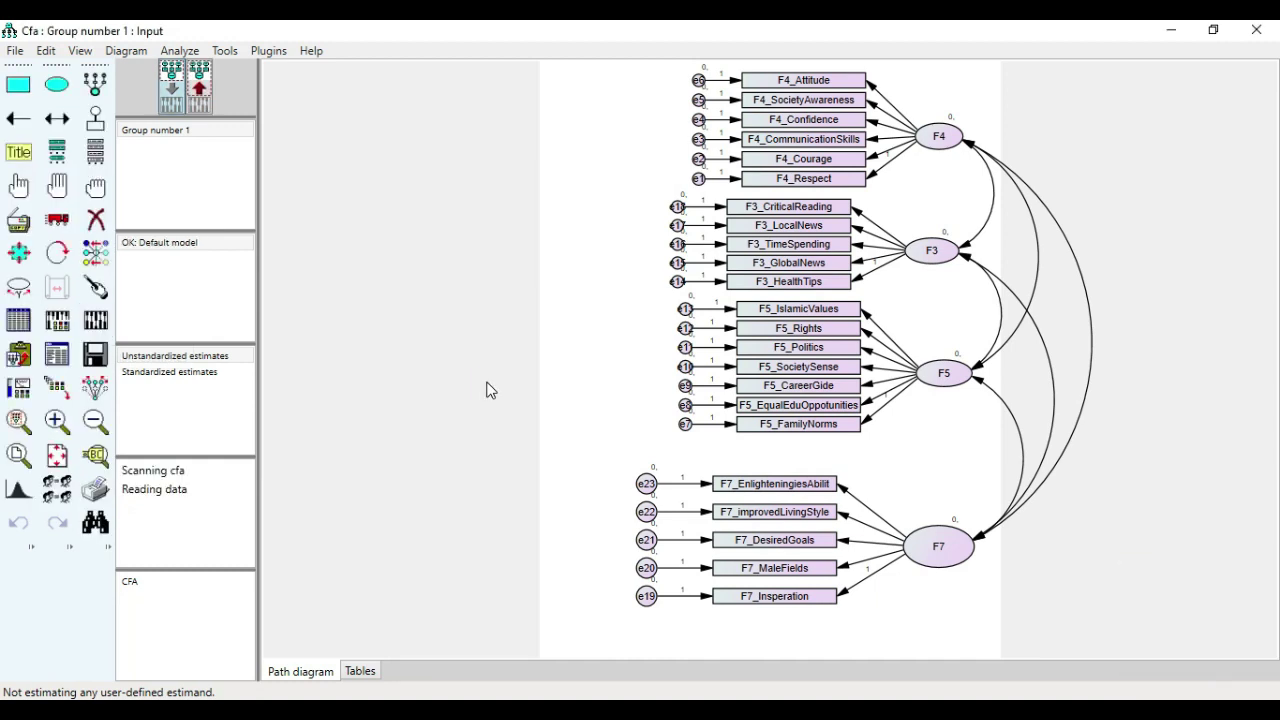
Display the unstandardized estimates on the path diagram, comparing the output view with the input view.
left_click(201, 84)
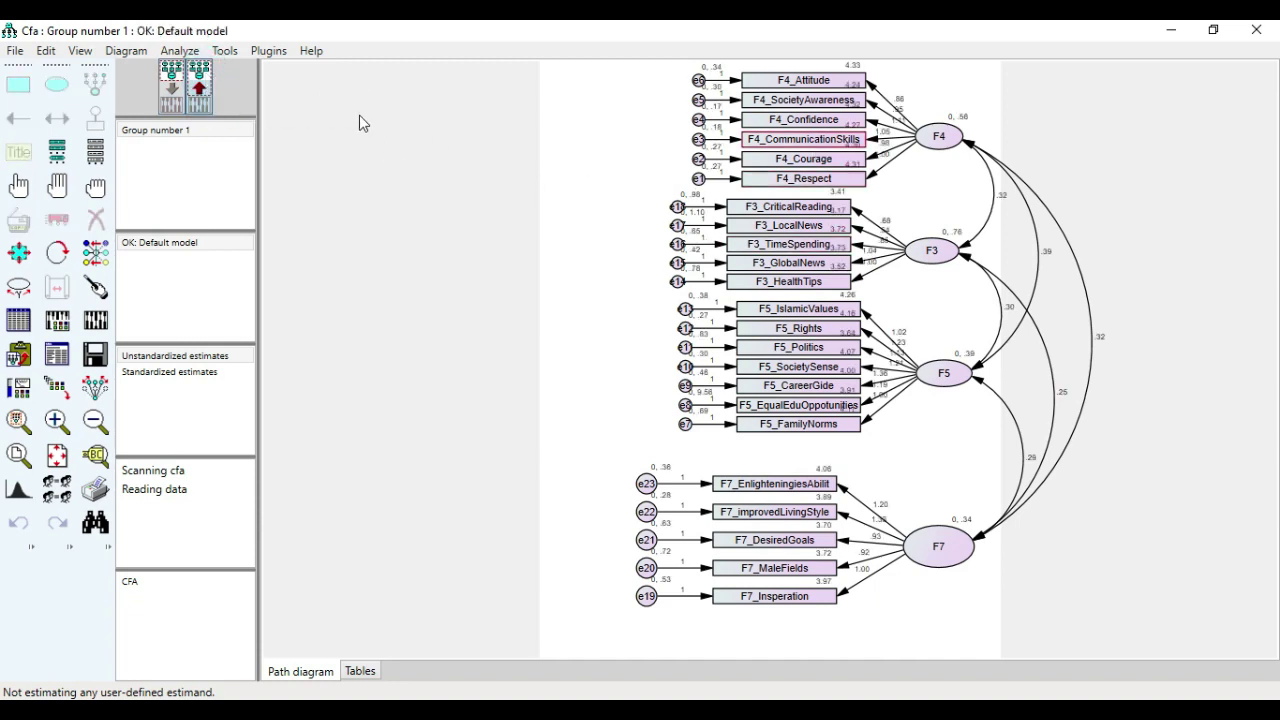
left_click(170, 93)
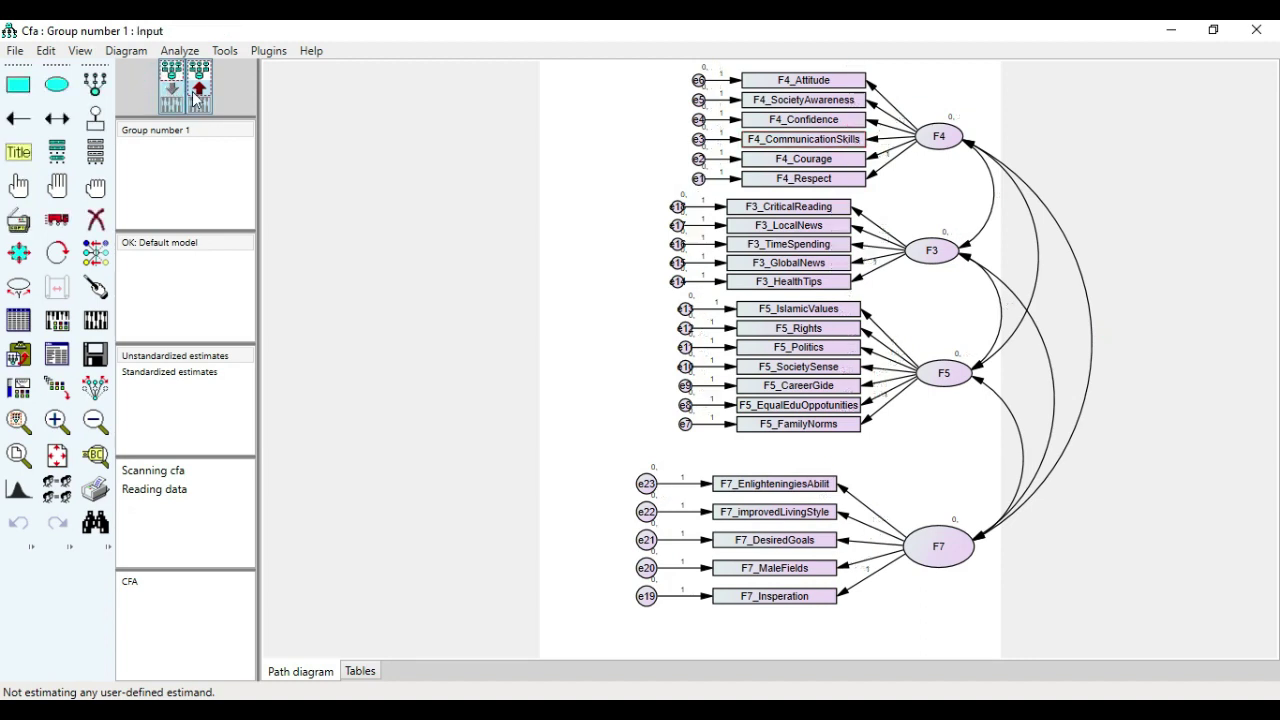
left_click(201, 93)
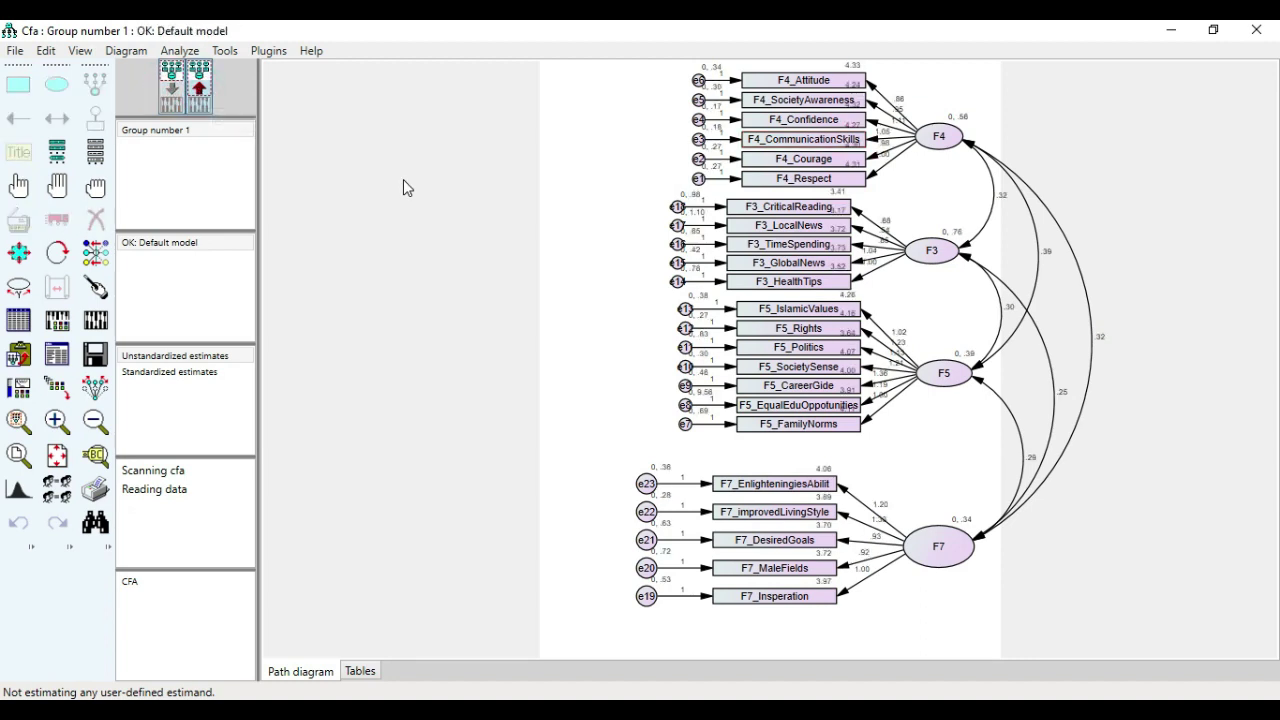
Open the text output and read the notes for the model, including chi-square and degrees of freedom.
left_click(62, 358)
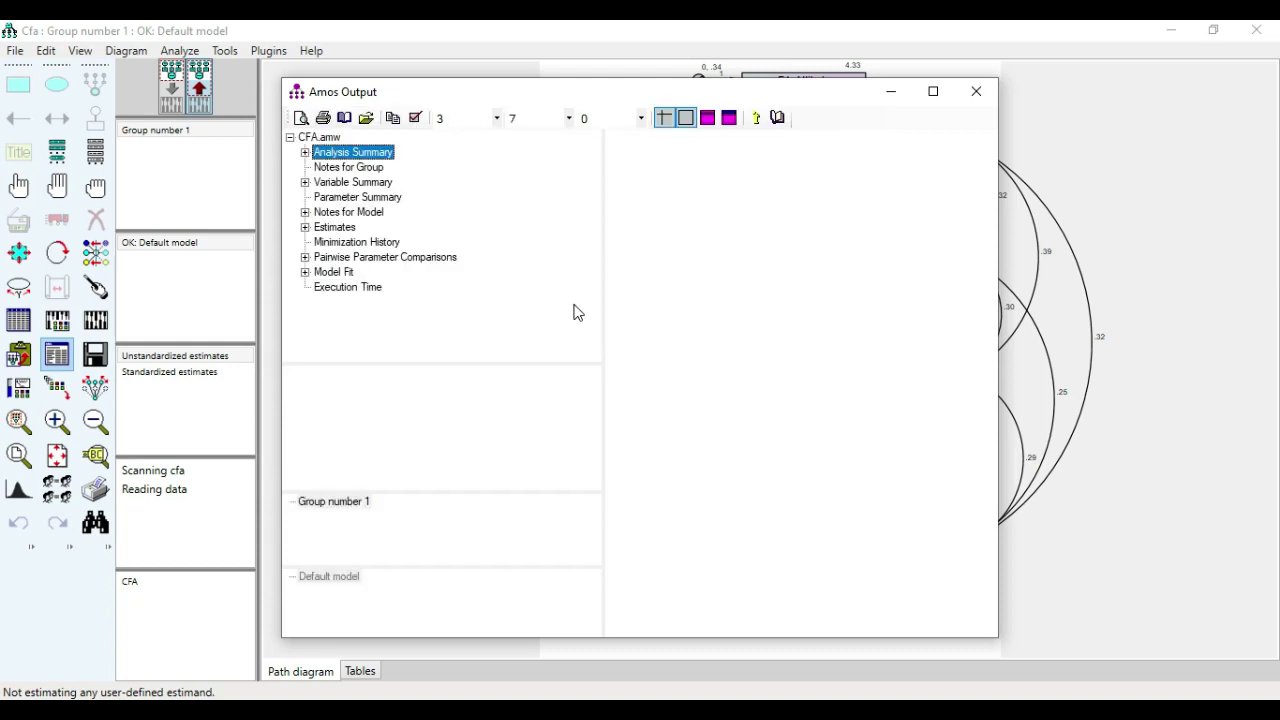
left_click(345, 212)
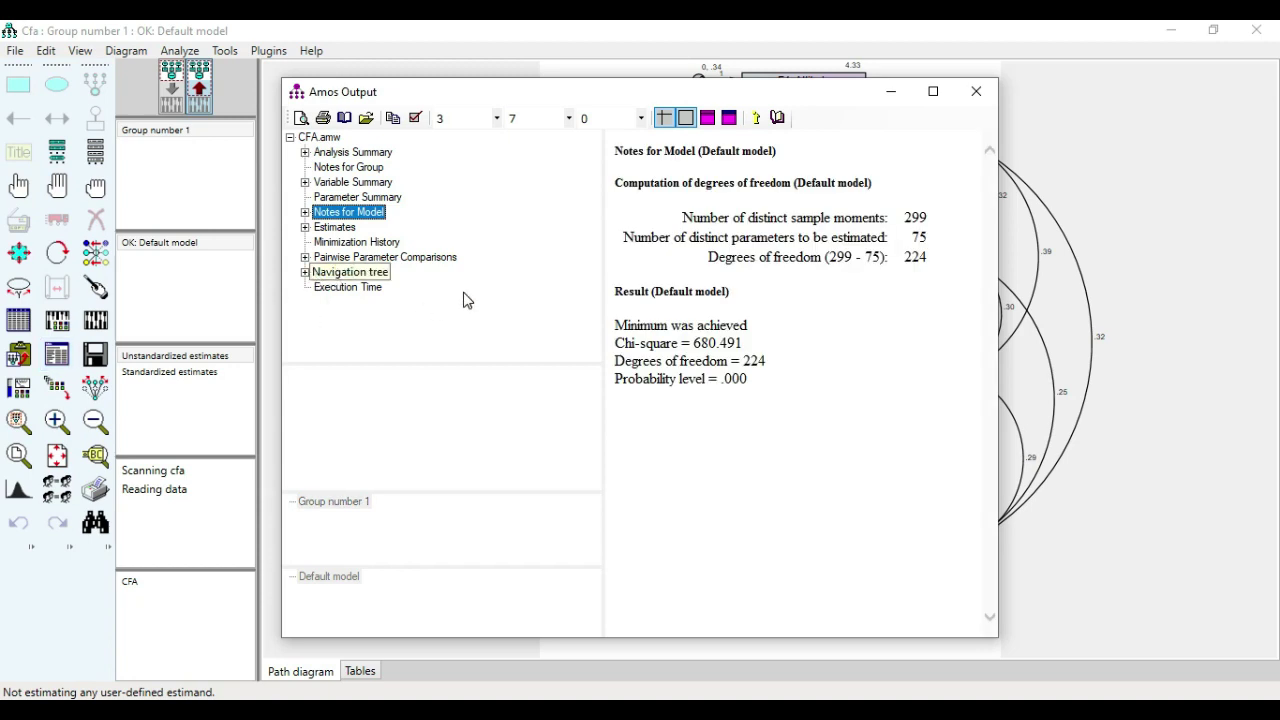
left_click(356, 287)
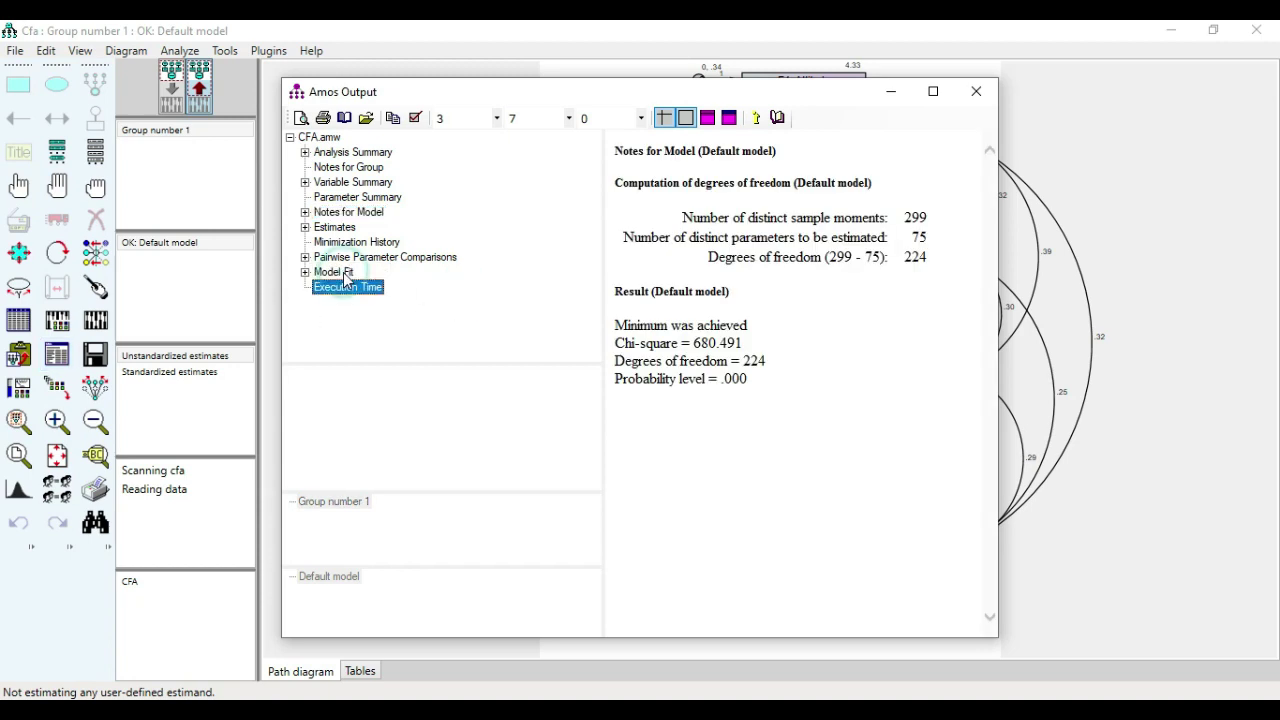
Examine the model fit summary at full window size, from CMIN/DF and the baseline comparisons such as CFI through to RMSEA.
left_click(307, 275)
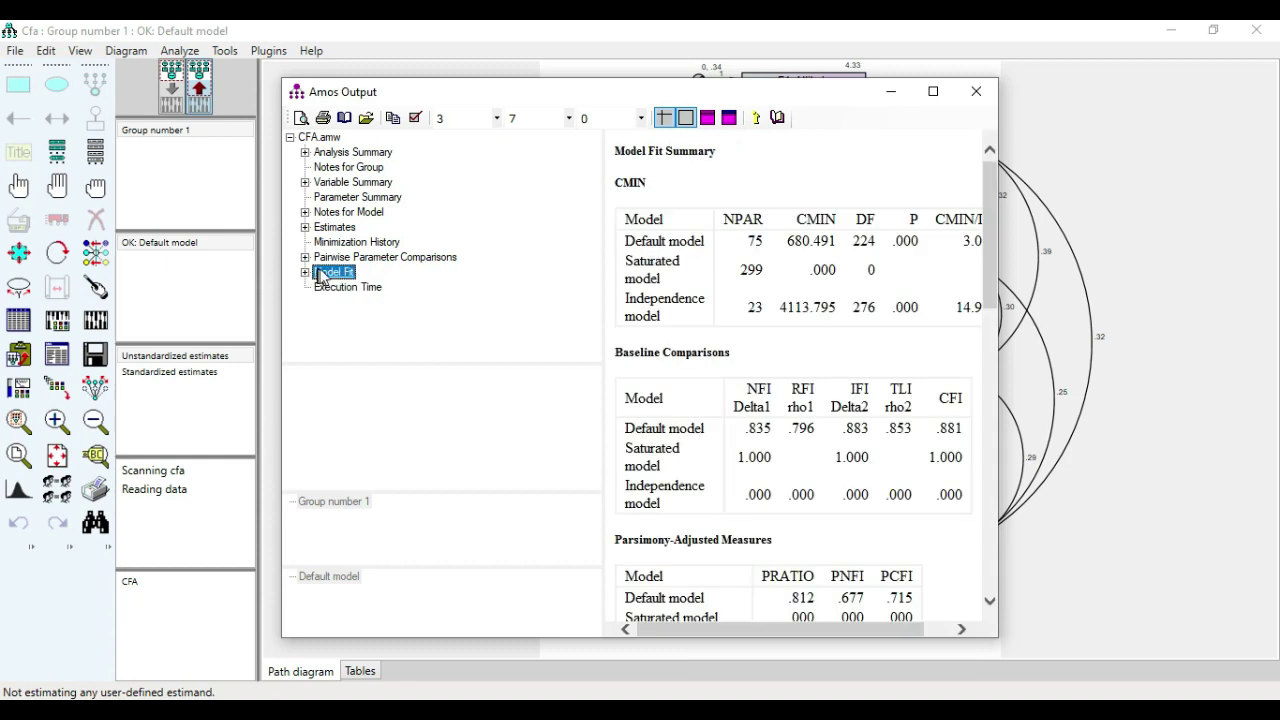
left_click(931, 102)
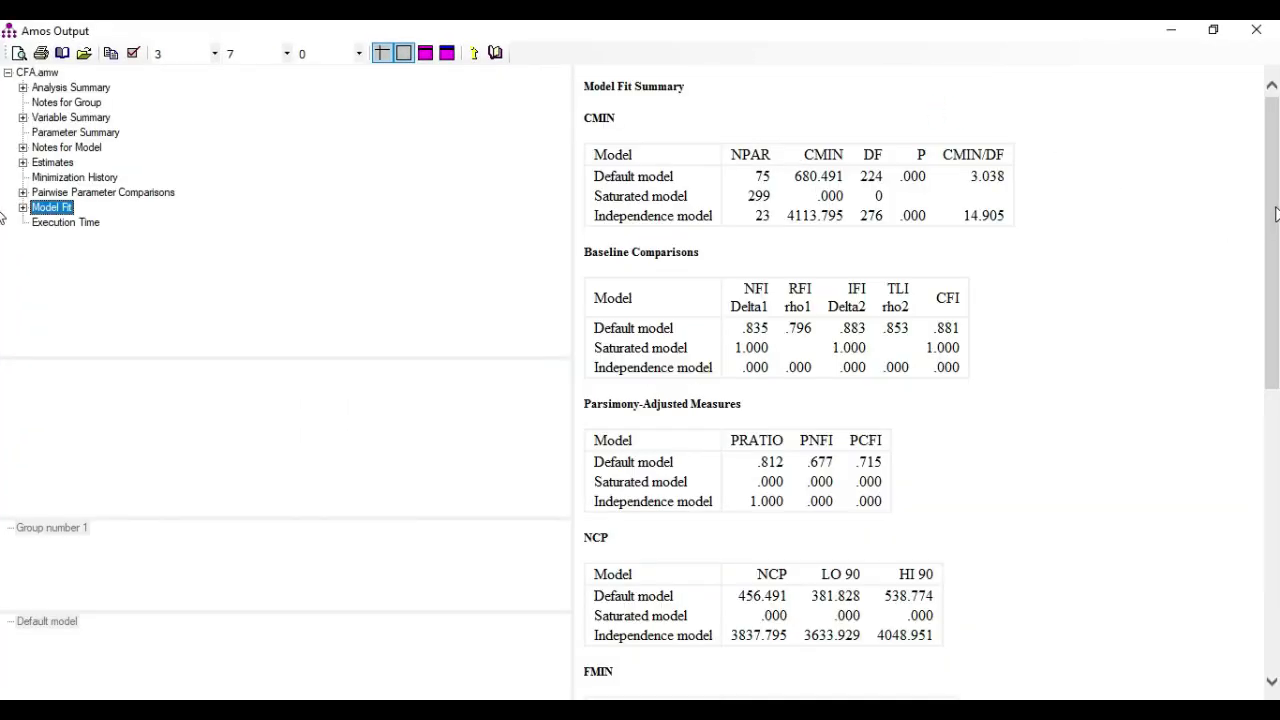
left_click(1274, 210)
left_click_drag(1274, 210, 1265, 395)
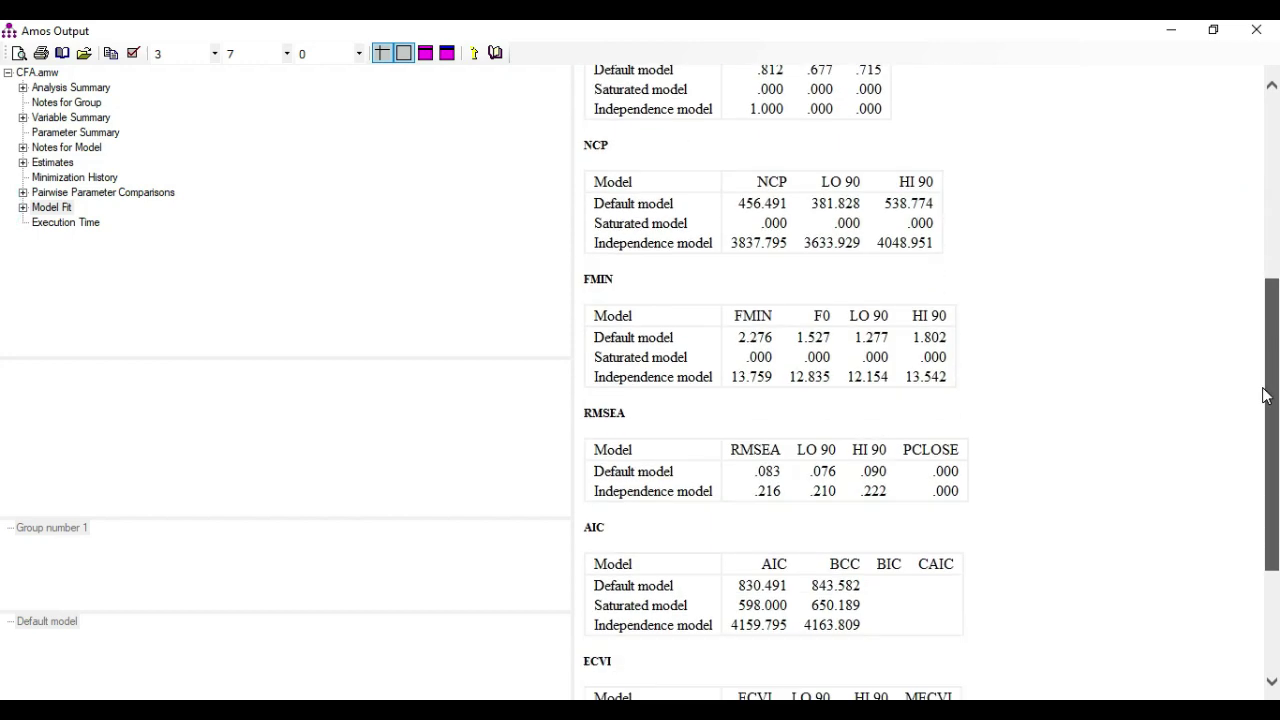
scroll(1243, 620, "up", 5)
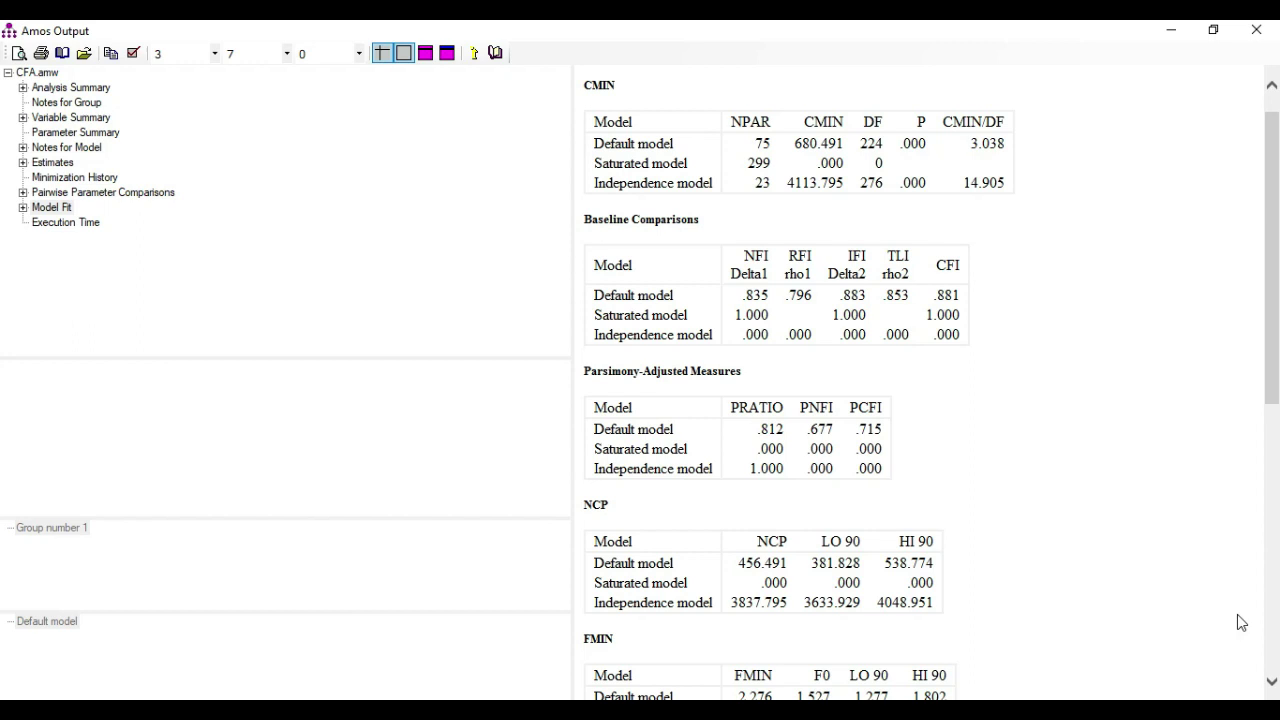
left_click_drag(1274, 300, 1275, 267)
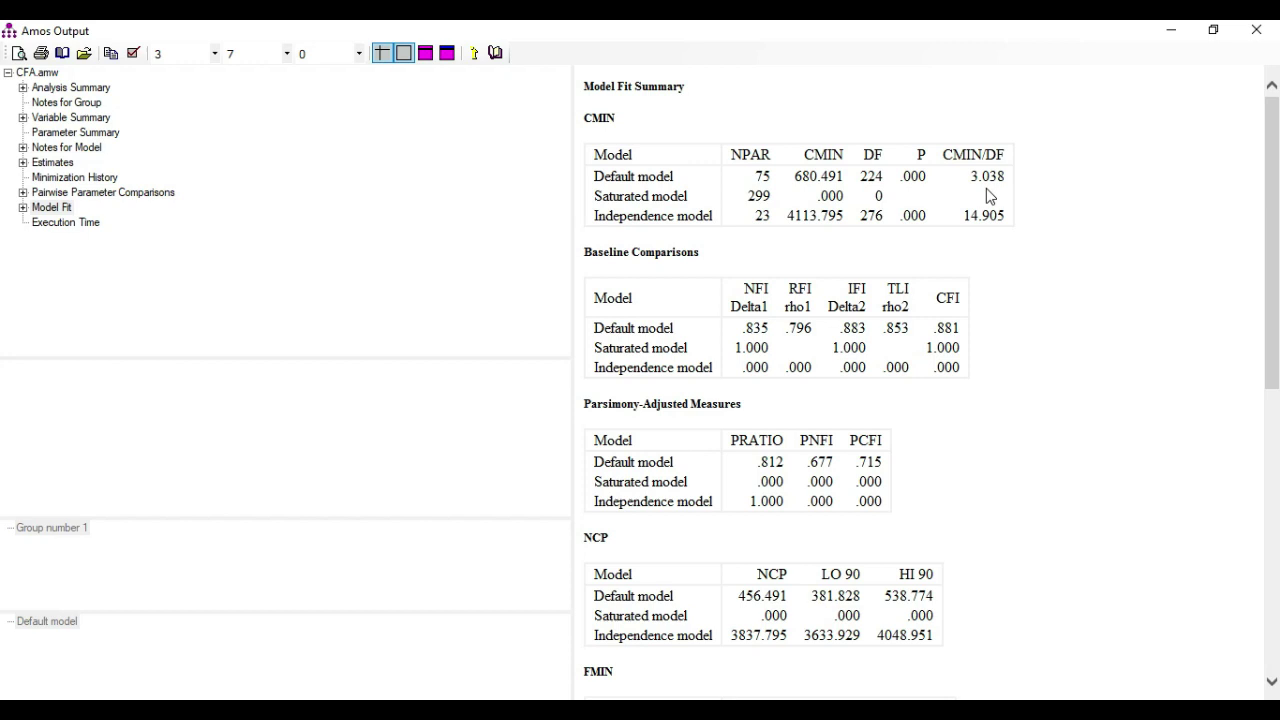
scroll(988, 196, "down", 1)
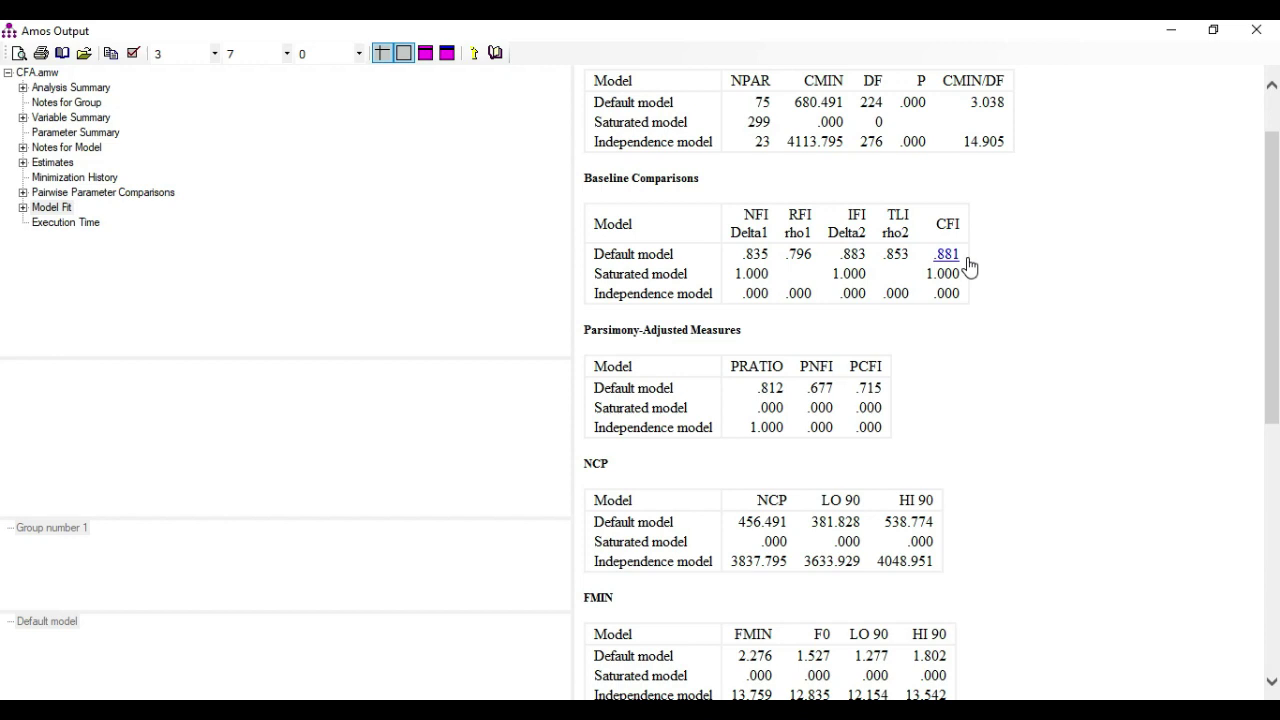
left_click_drag(1272, 233, 1269, 406)
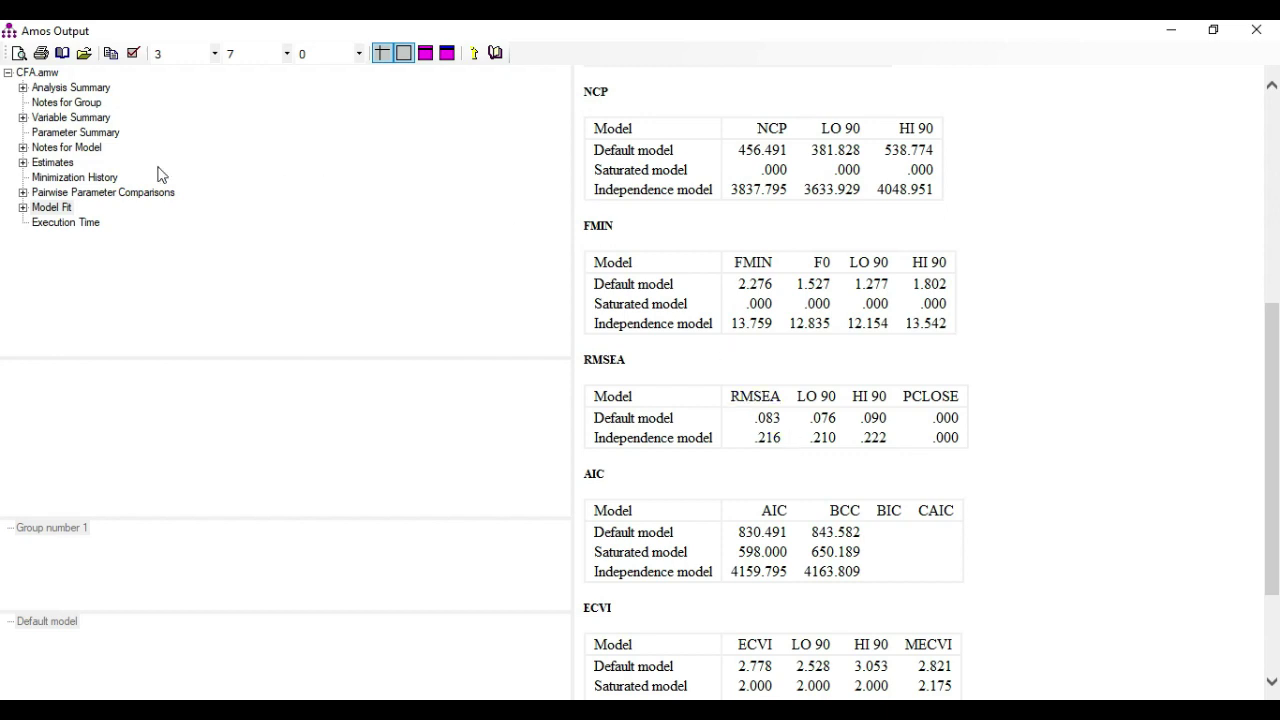
Examine the estimates output, covering regression weights with their P values, covariances, correlations and variances.
left_click(54, 164)
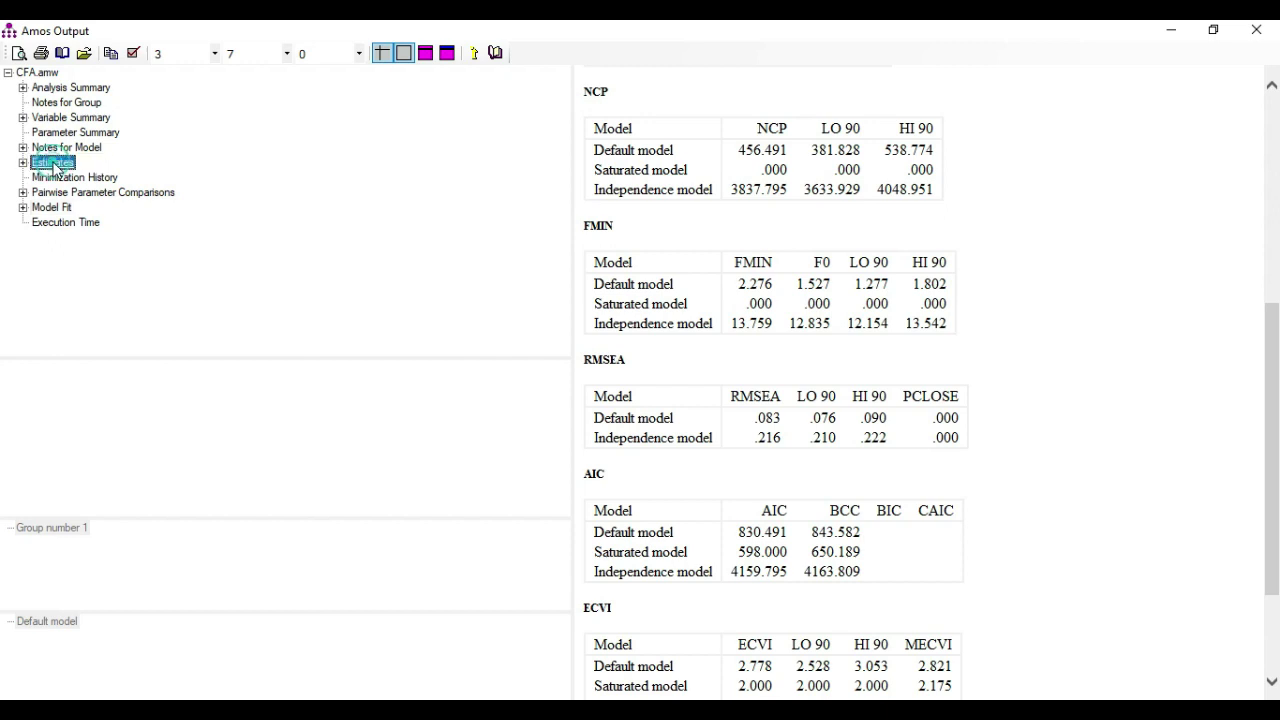
left_click_drag(1272, 214, 1271, 133)
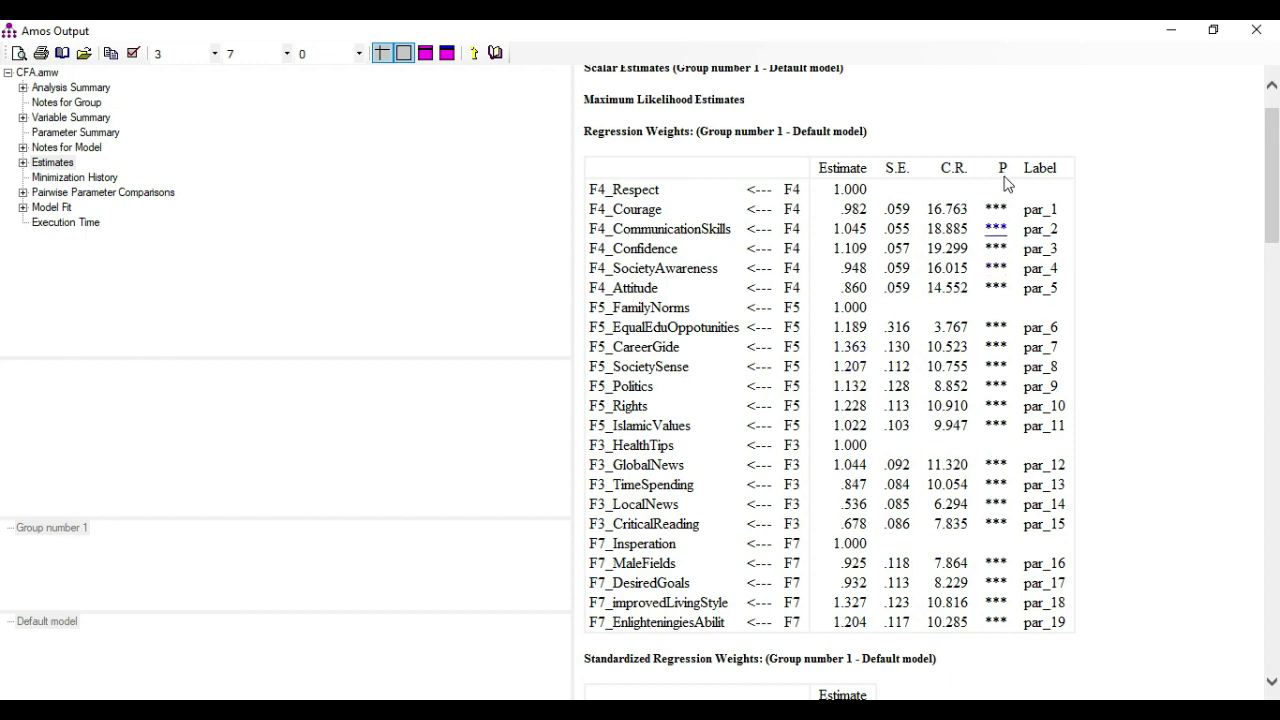
left_click_drag(1277, 138, 1277, 439)
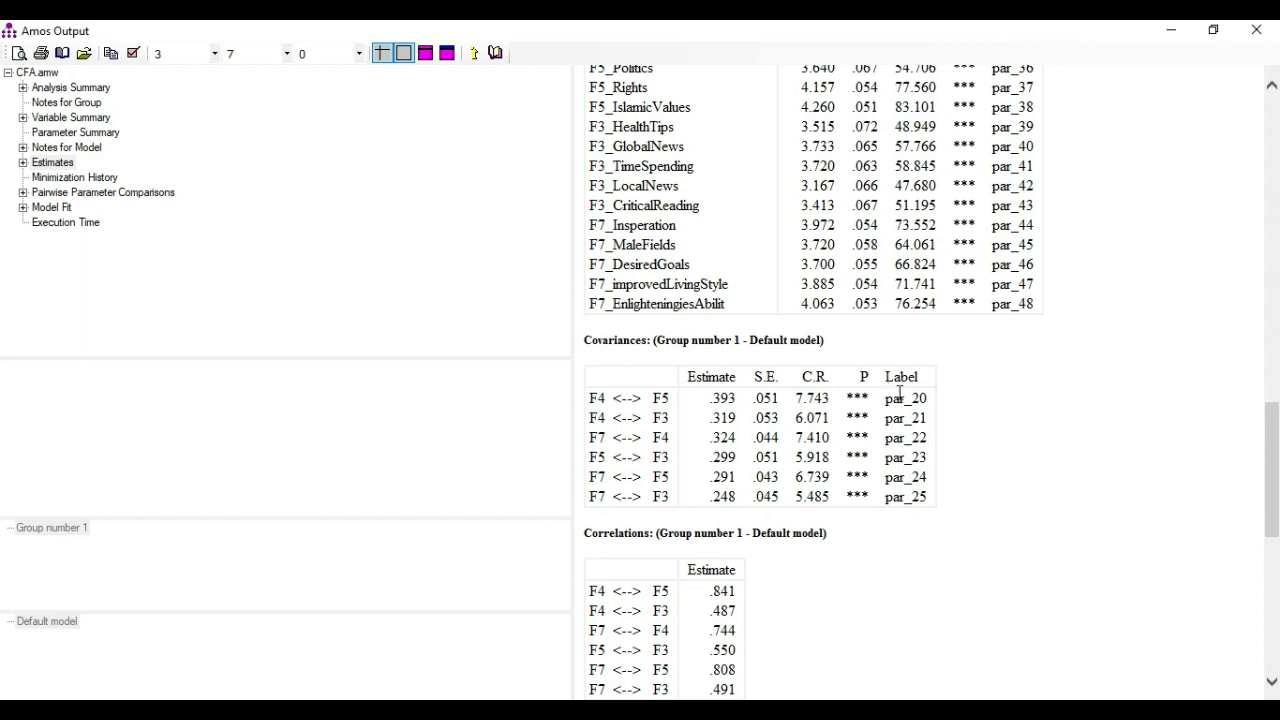
left_click_drag(1275, 422, 1275, 452)
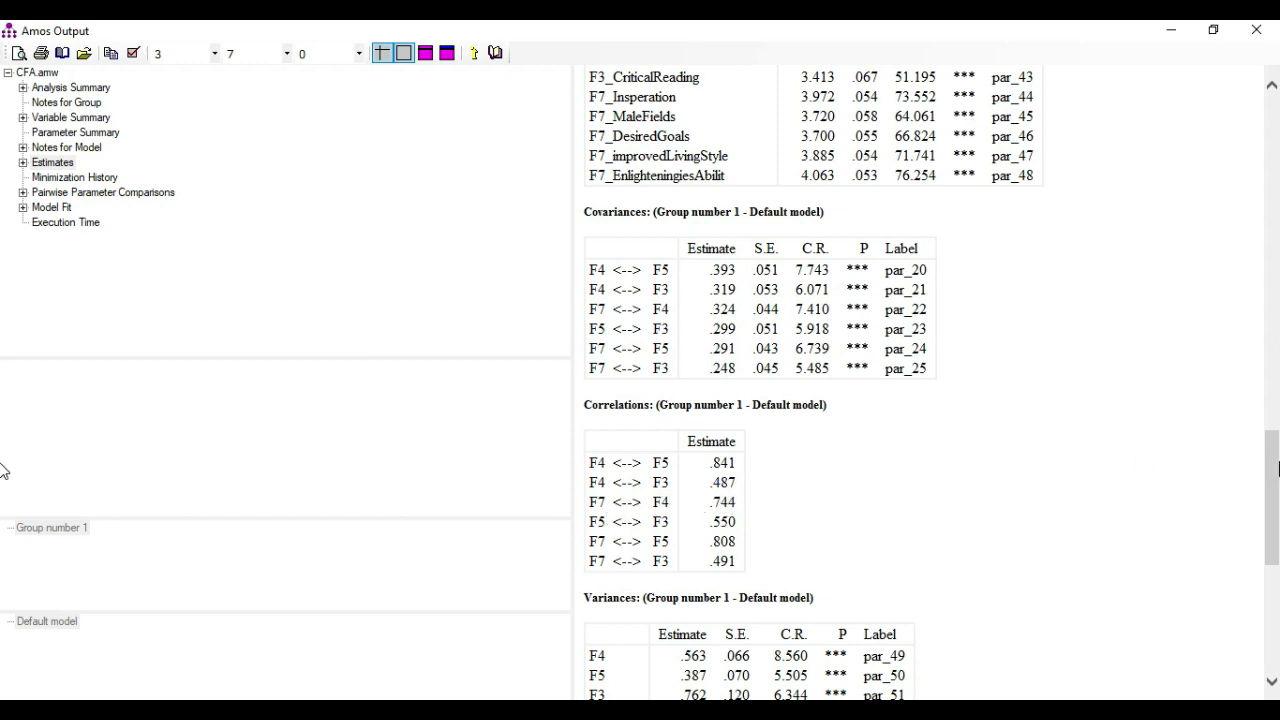
left_click_drag(1274, 462, 1278, 525)
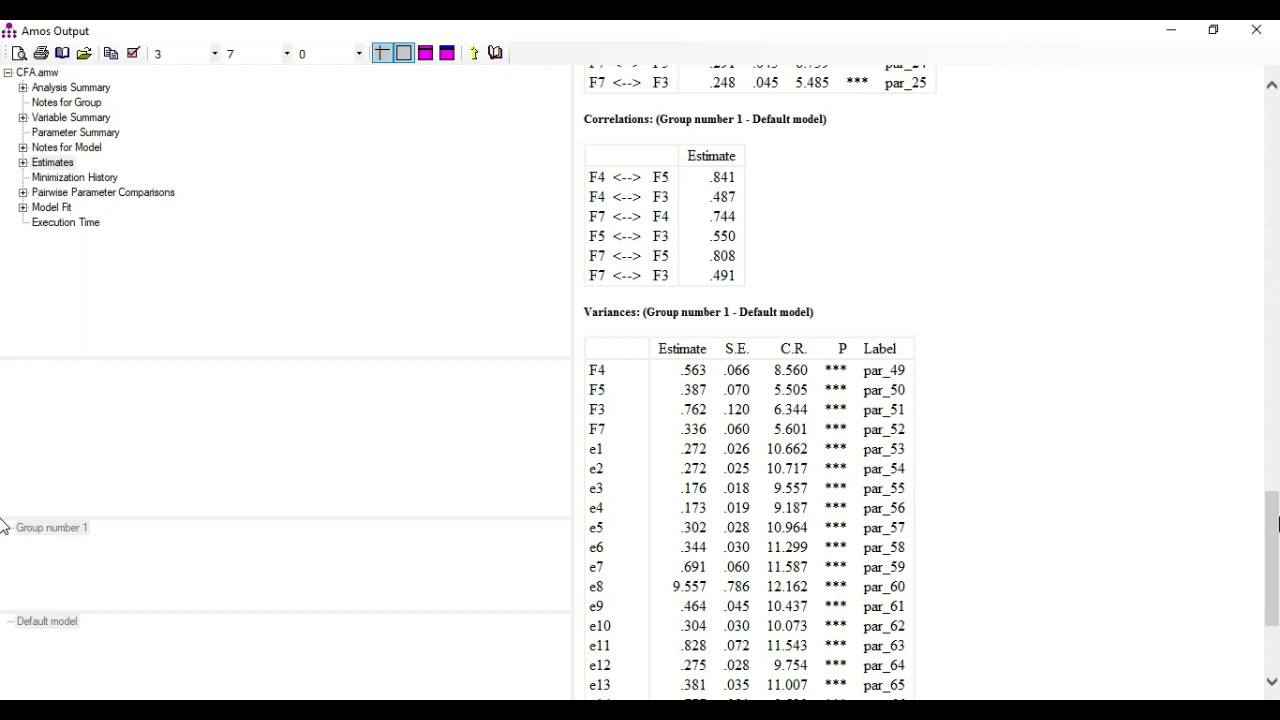
left_click_drag(1276, 518, 1273, 105)
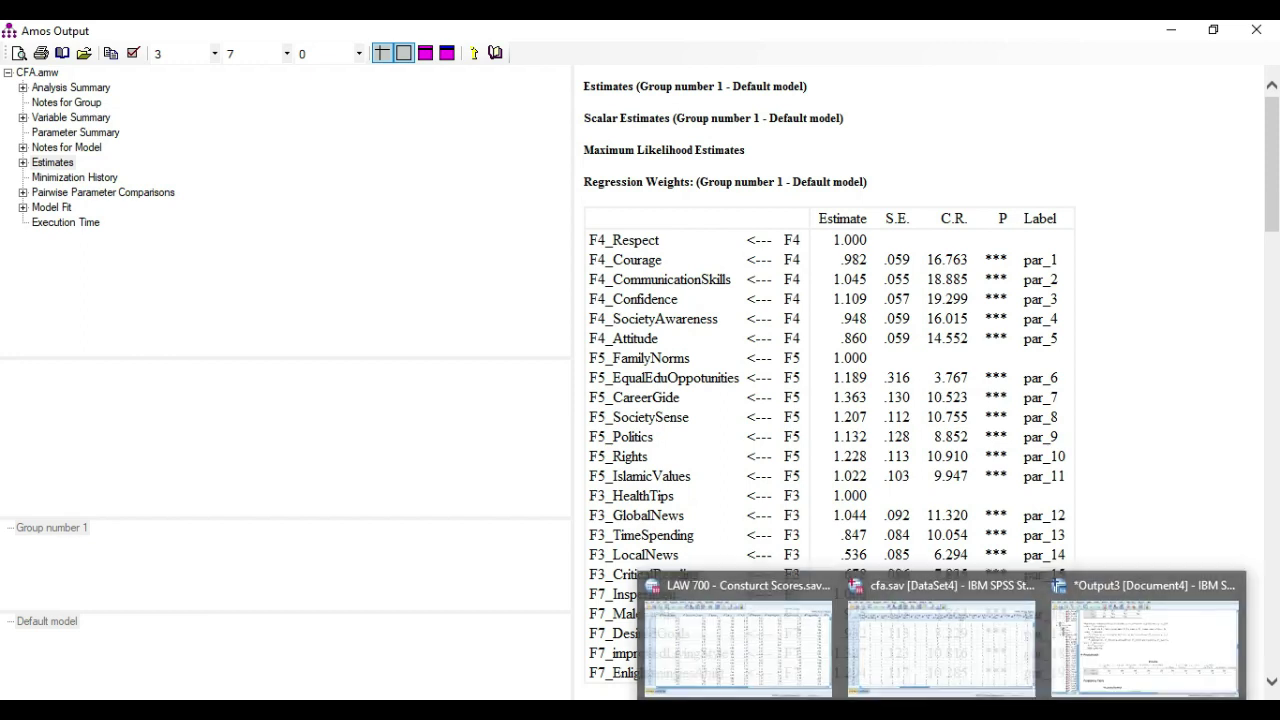
Switch to the SPSS output and check the Frequencies statistics of the F3, F4, F5 and F7 items for missing values.
left_click(1084, 658)
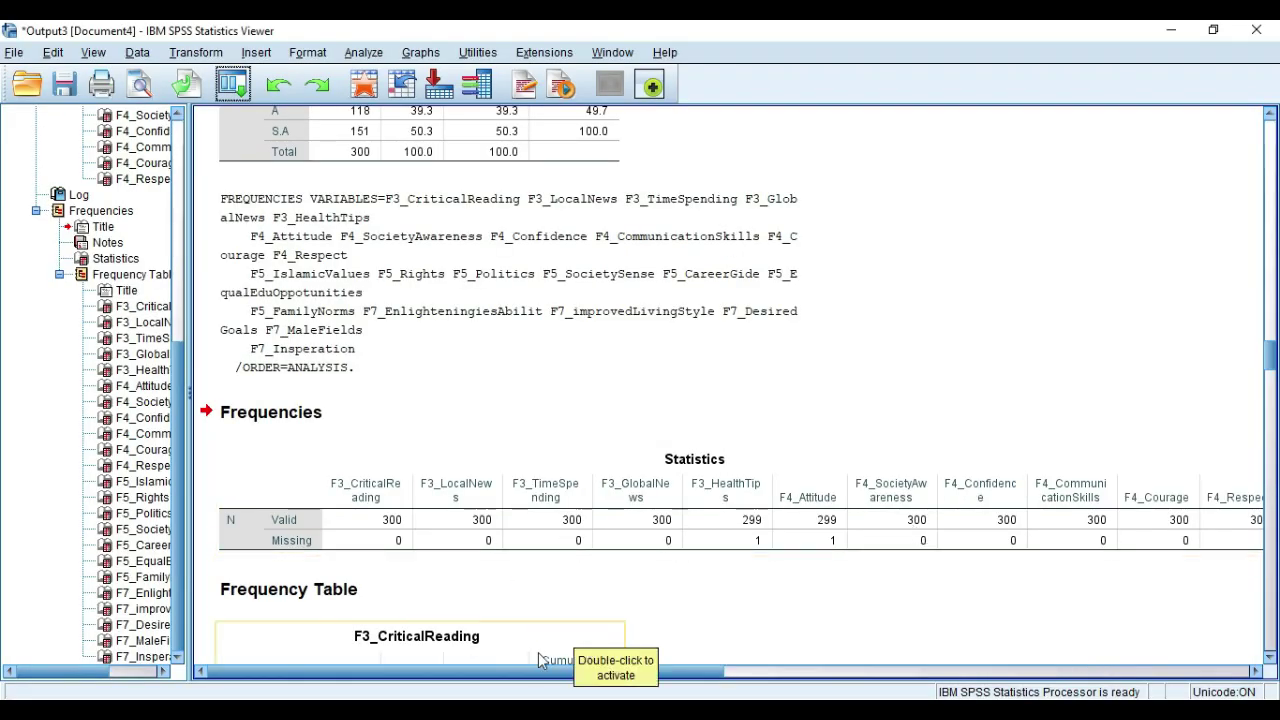
left_click_drag(530, 670, 545, 643)
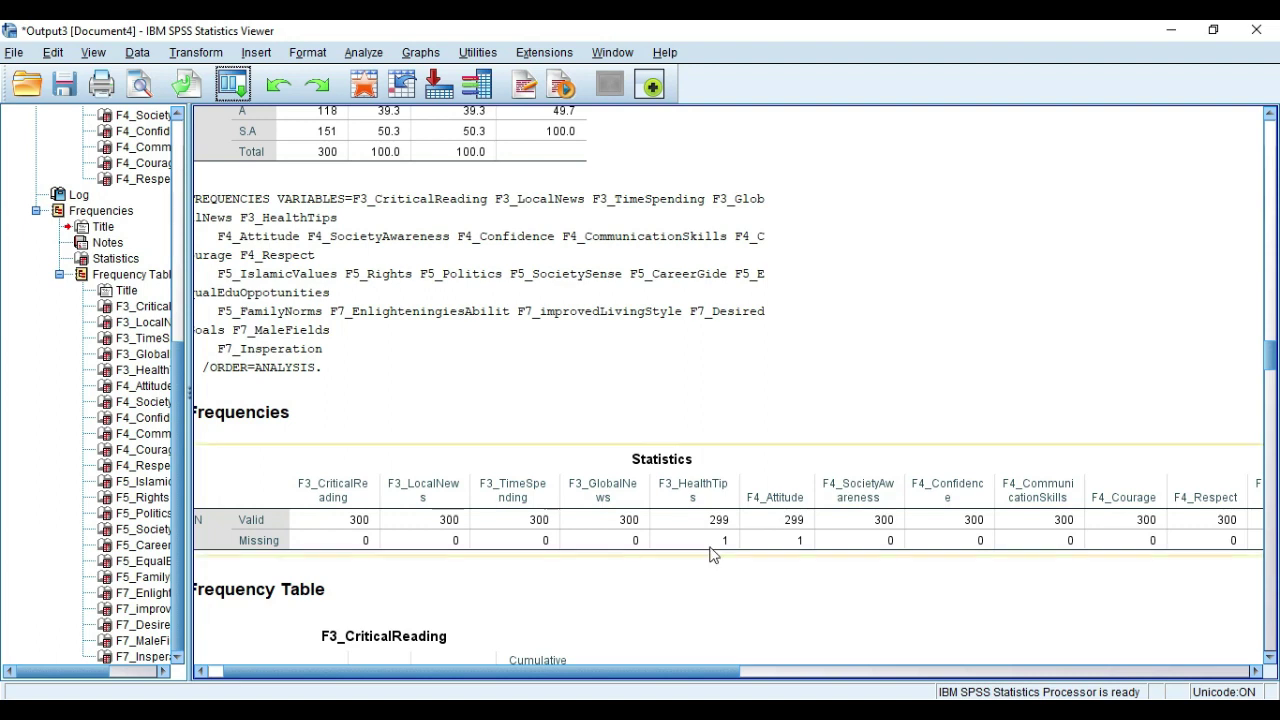
left_click_drag(645, 674, 620, 612)
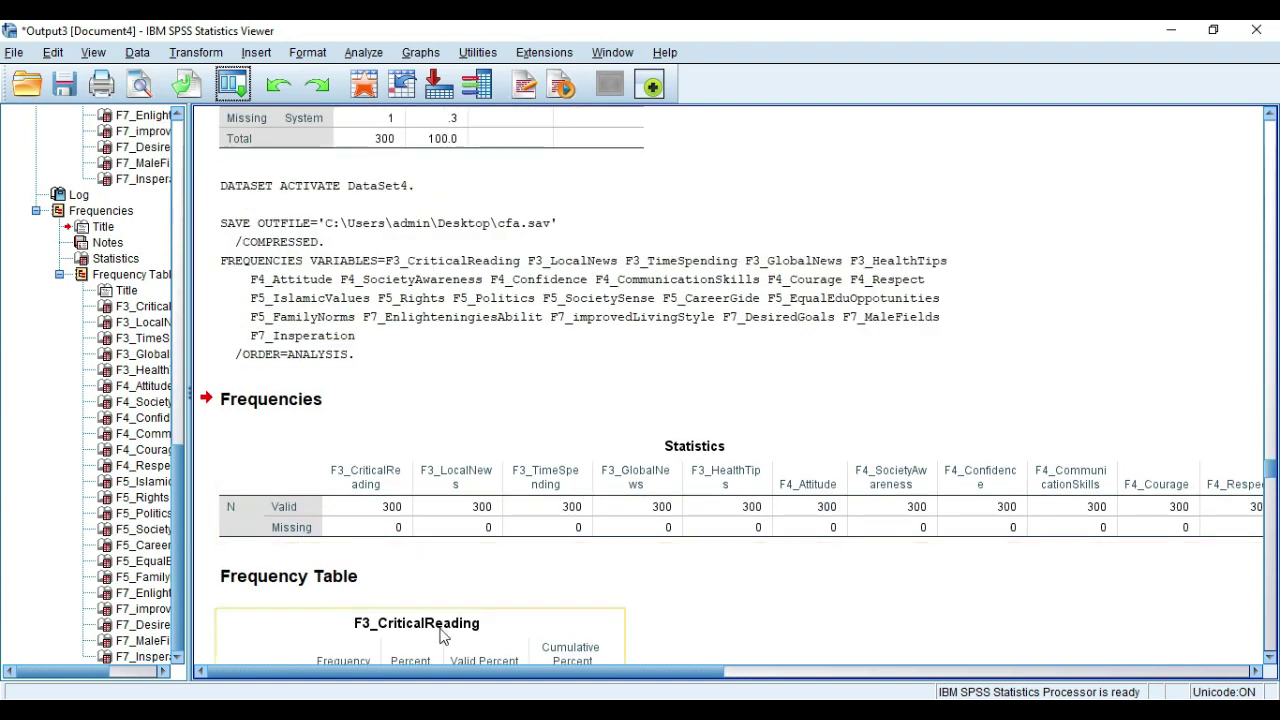
left_click_drag(460, 678, 452, 602)
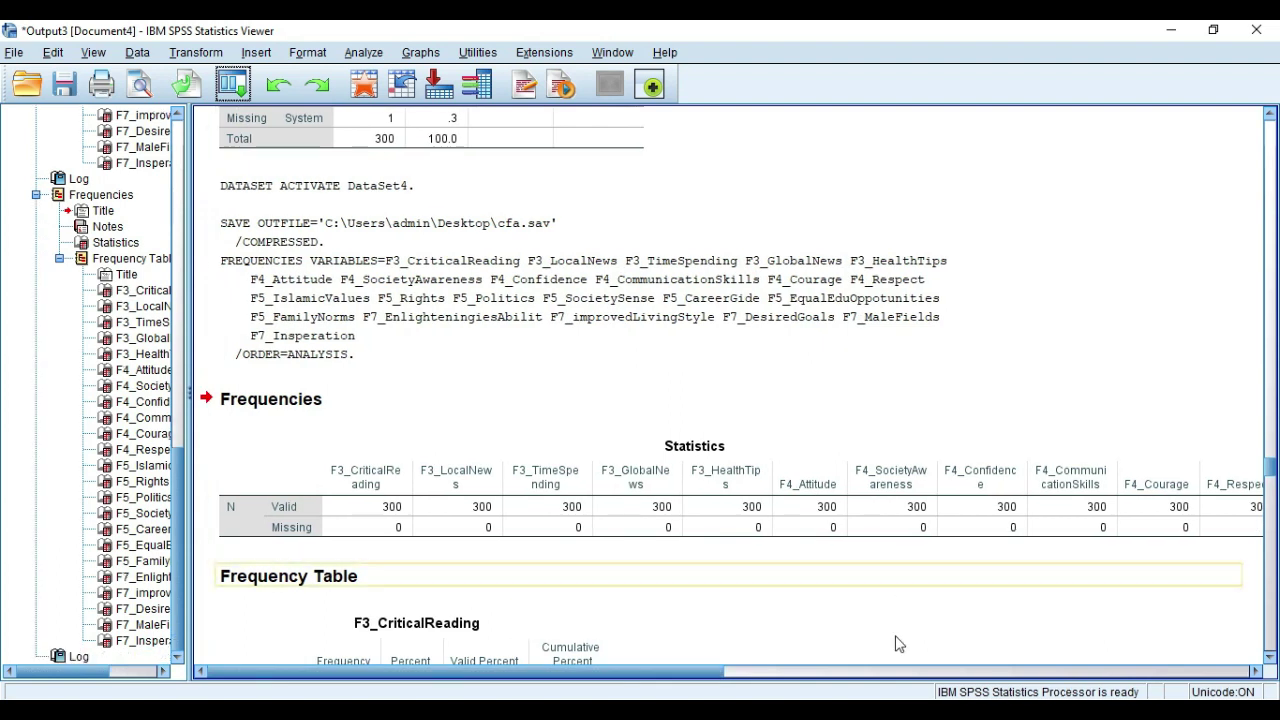
Switch to Amos and reselect cfa.sav as the data file for Group number 1.
key("alt+Tab")
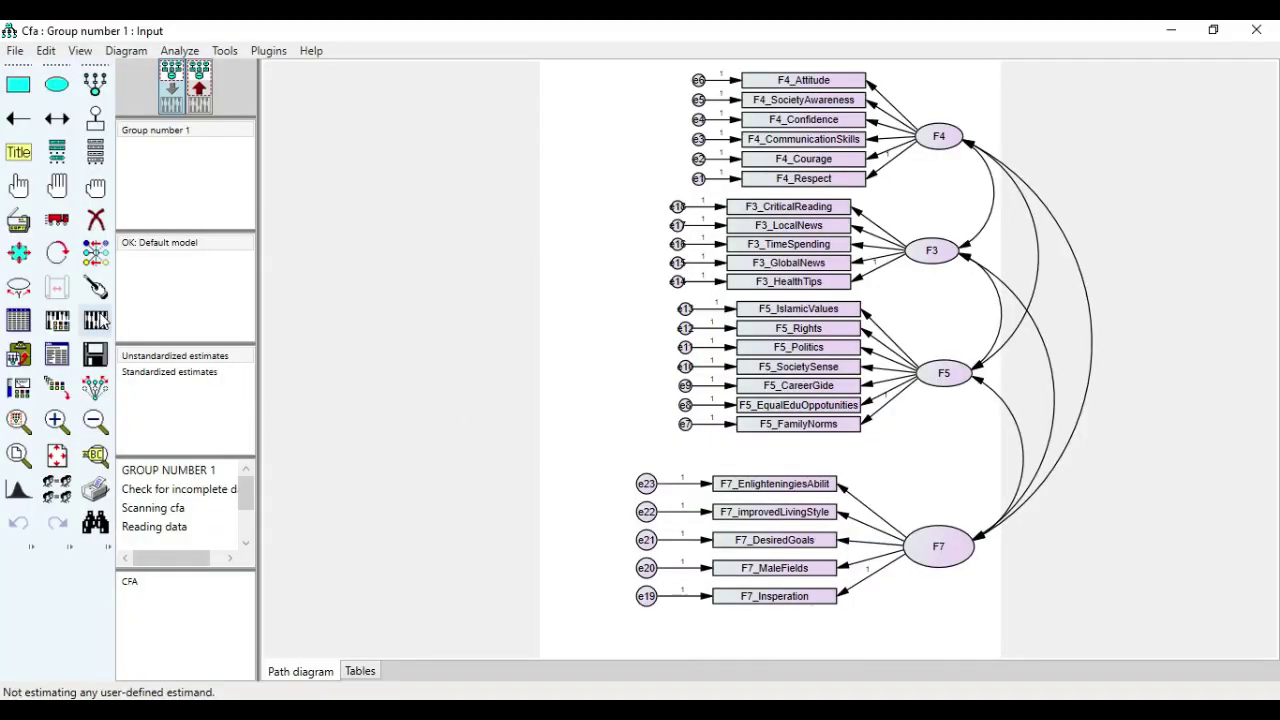
left_click(25, 319)
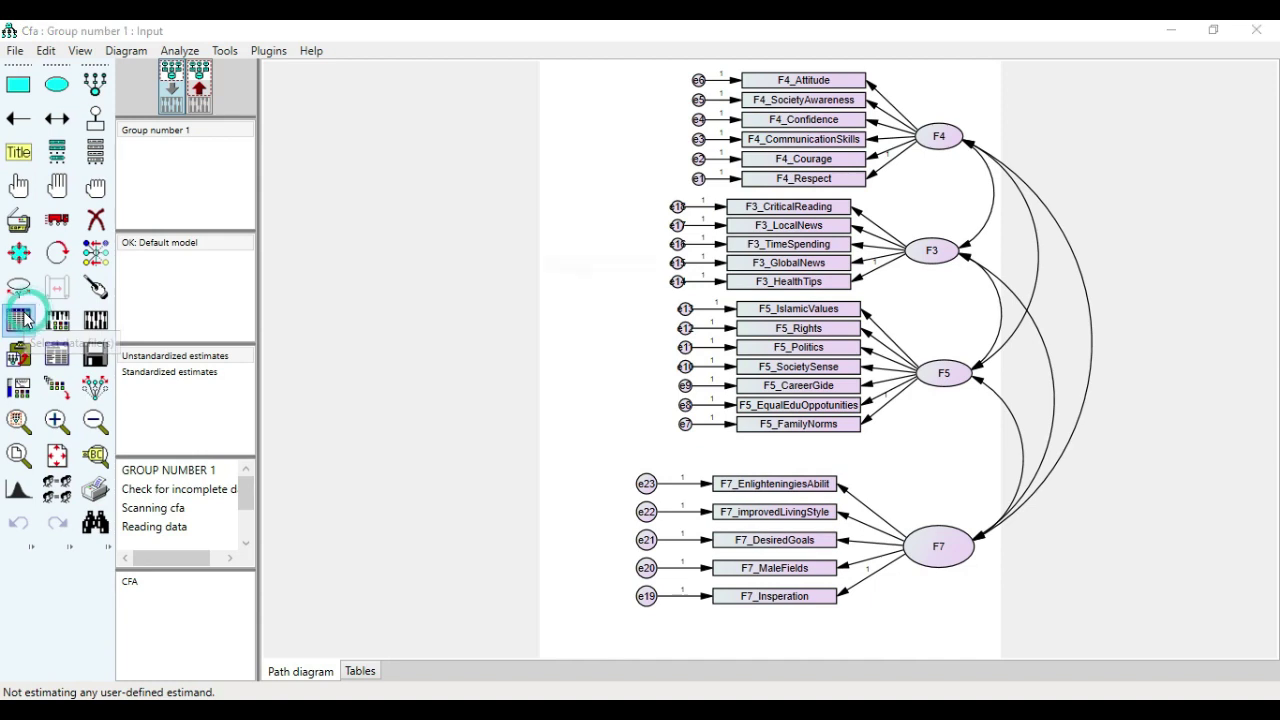
left_click(486, 375)
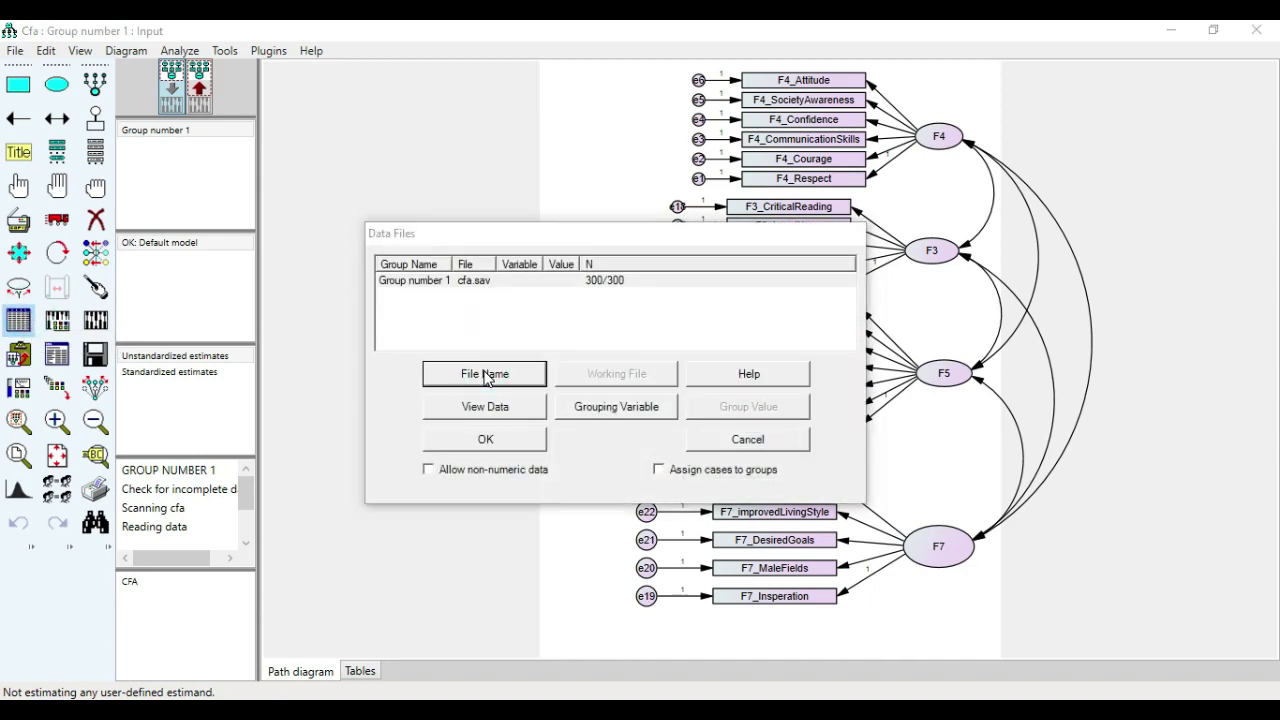
left_click(697, 390)
left_click(830, 638)
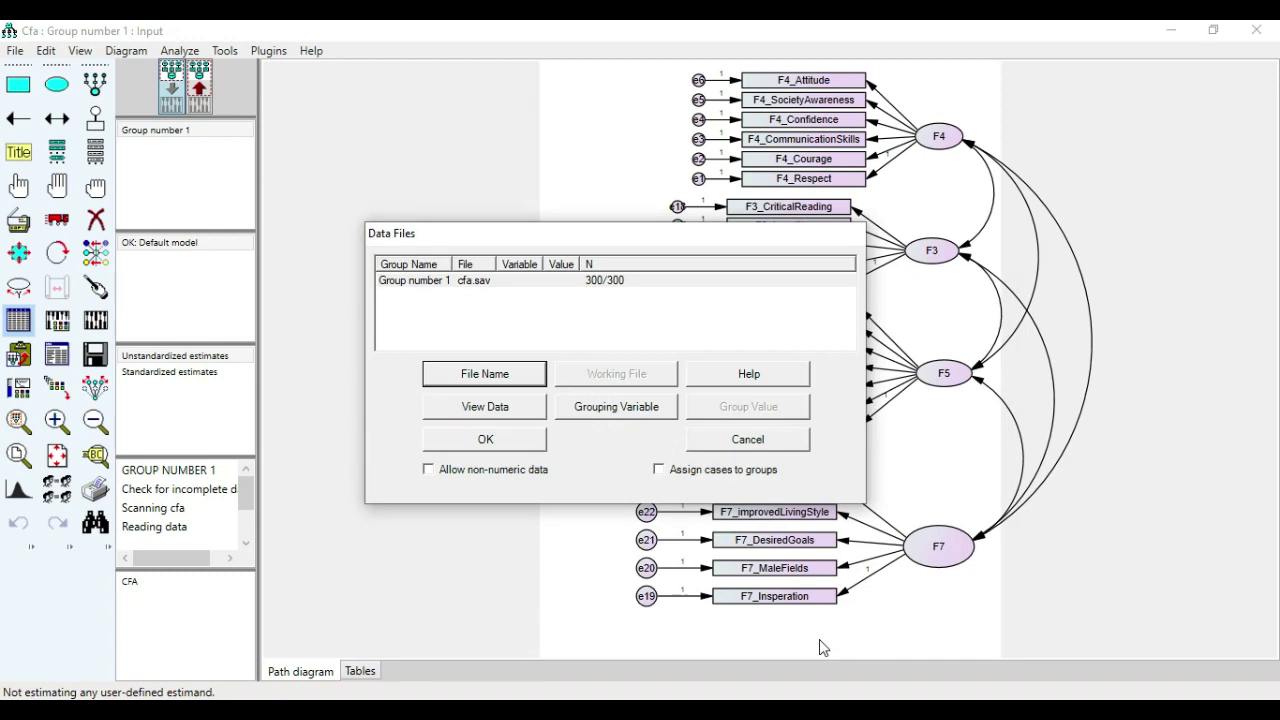
left_click(503, 441)
Check the estimation settings in the analysis properties, including the discrepancy method and the means and intercepts option.
left_click(57, 322)
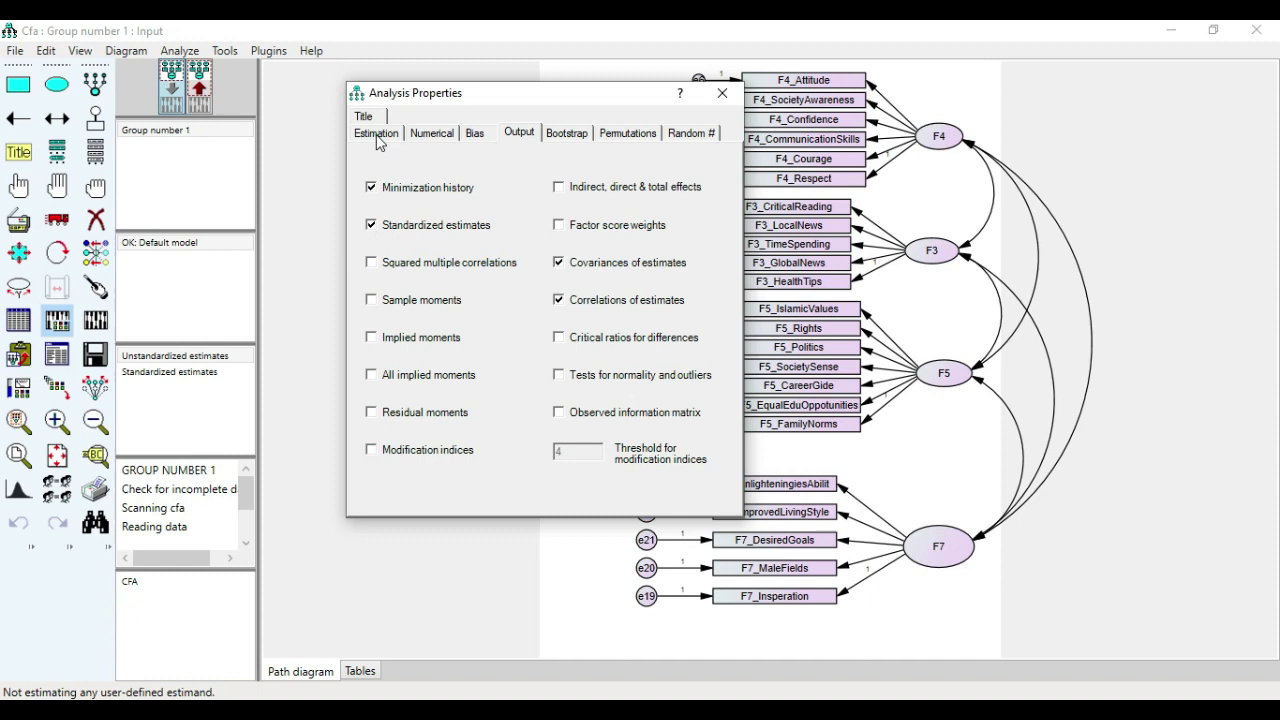
left_click(377, 134)
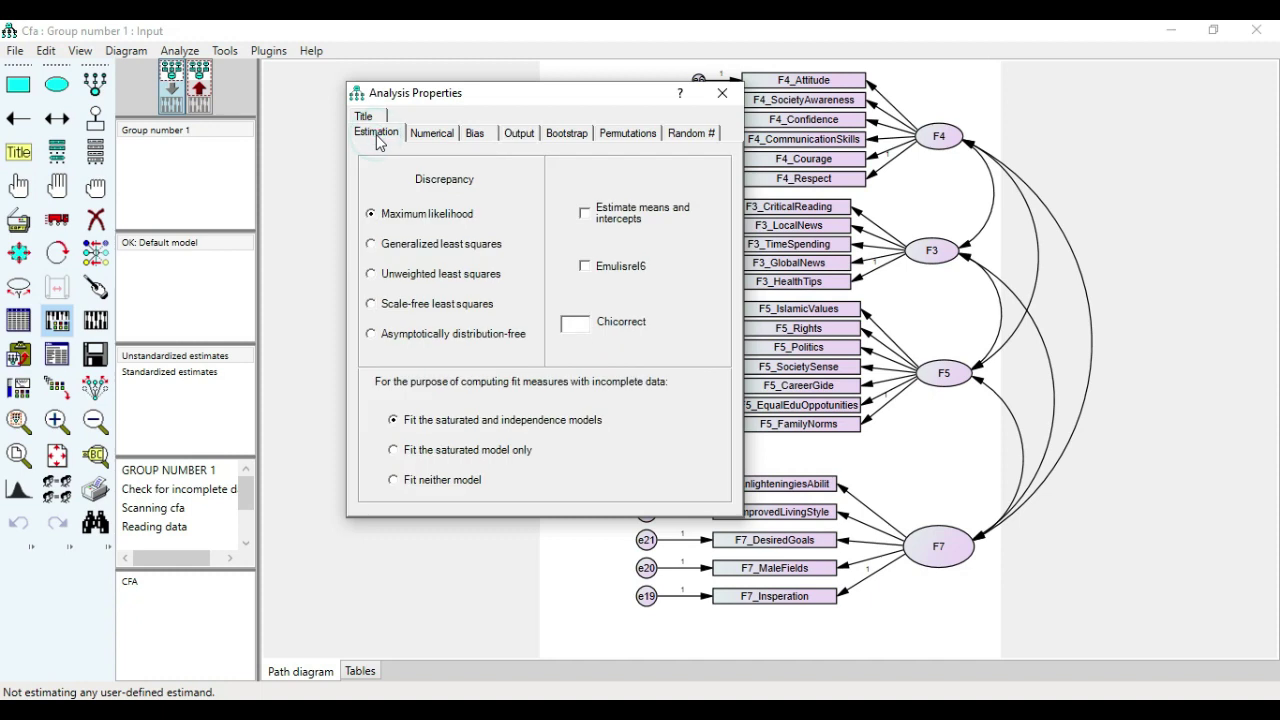
left_click(722, 100)
Recalculate the model estimates and view the unstandardized estimates on the output path diagram before returning to the input diagram.
left_click(96, 320)
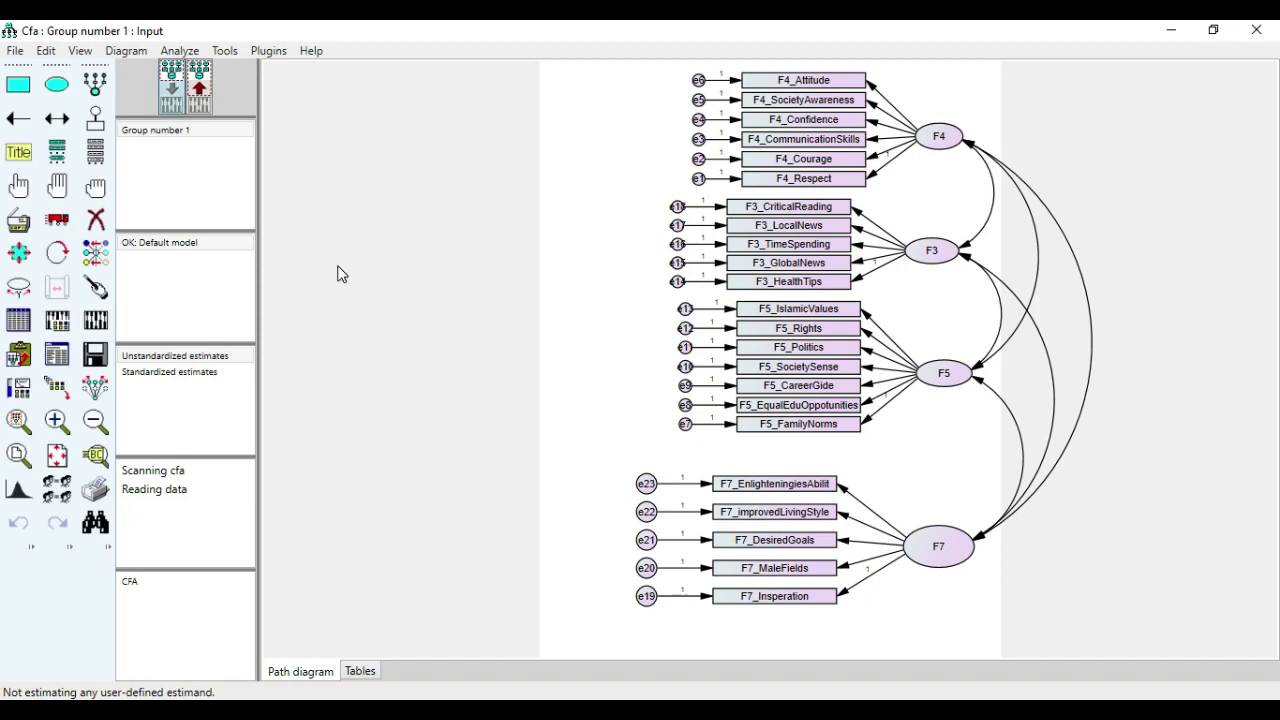
left_click(203, 86)
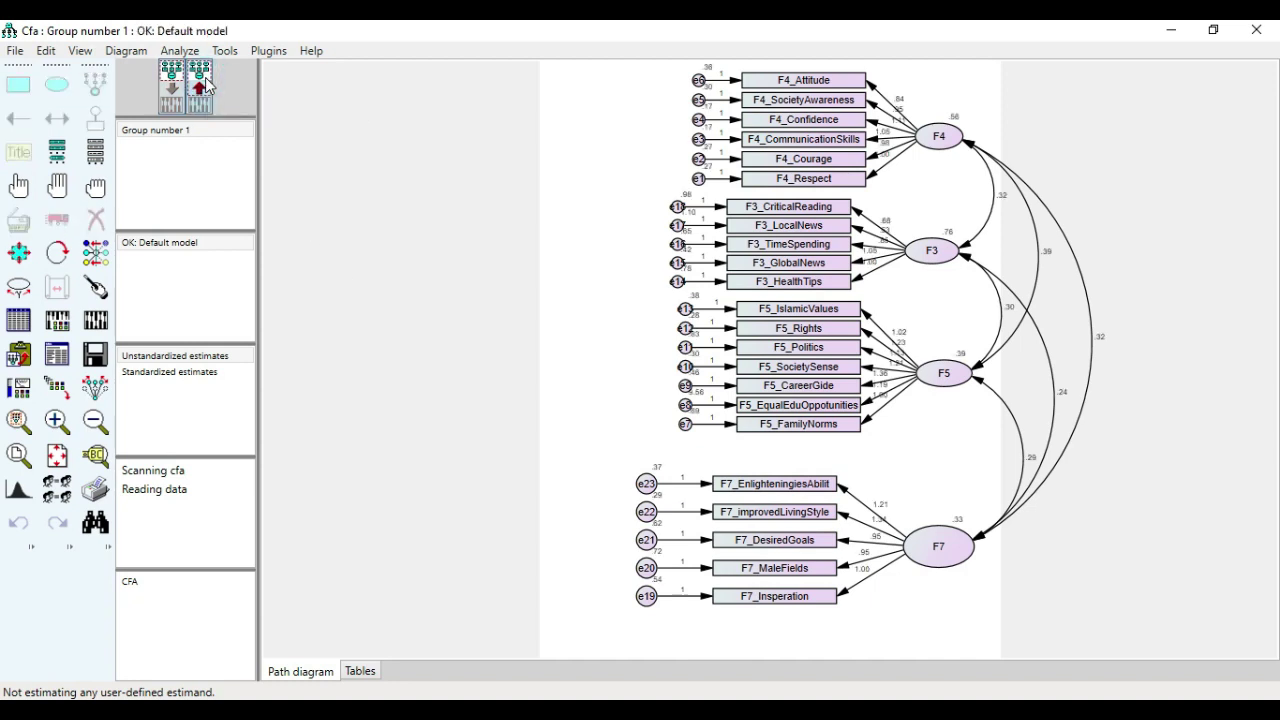
left_click(170, 88)
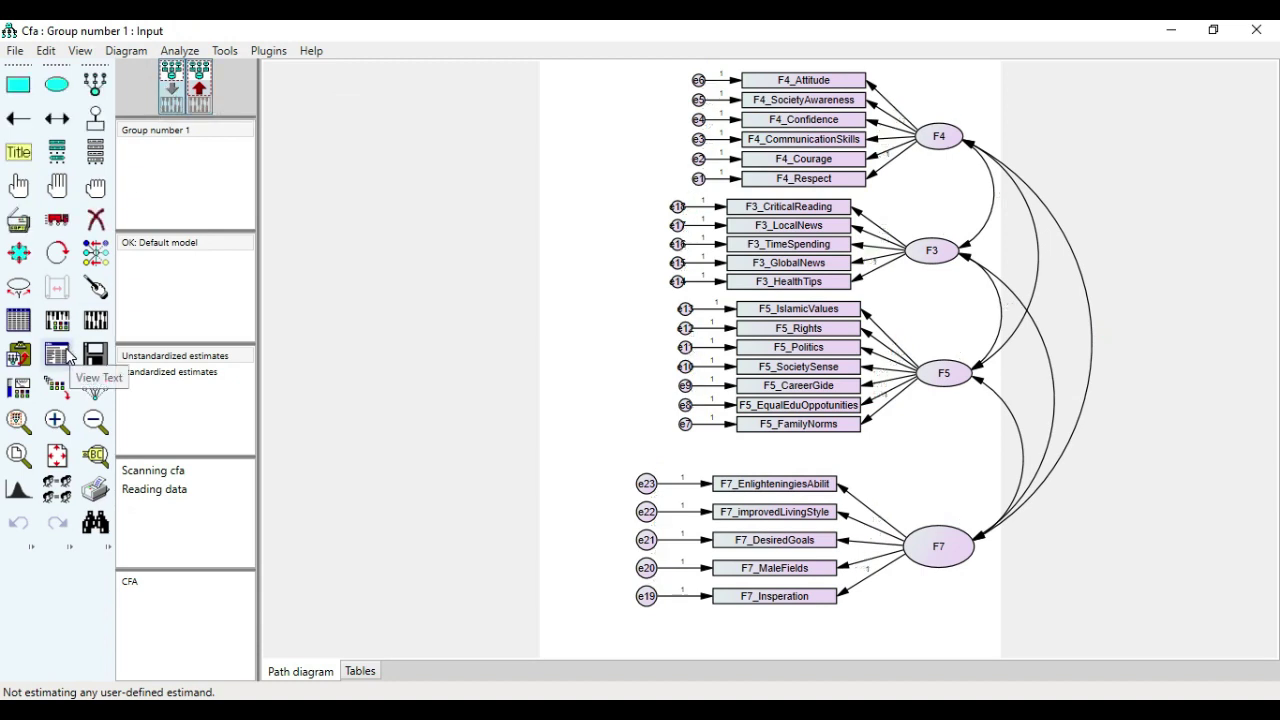
Open the text output and examine the model fit summary, comparing CMIN/DF, GFI, AGFI and RMSEA with their acceptance thresholds.
left_click(57, 354)
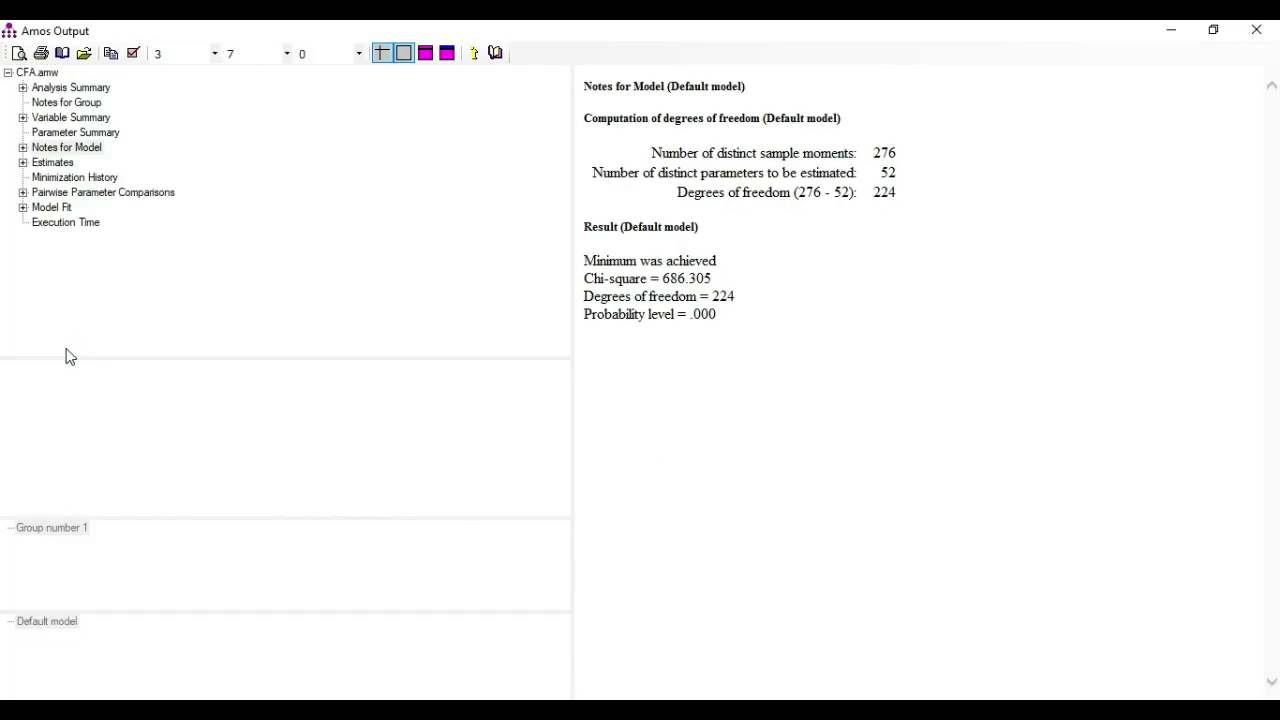
left_click(52, 207)
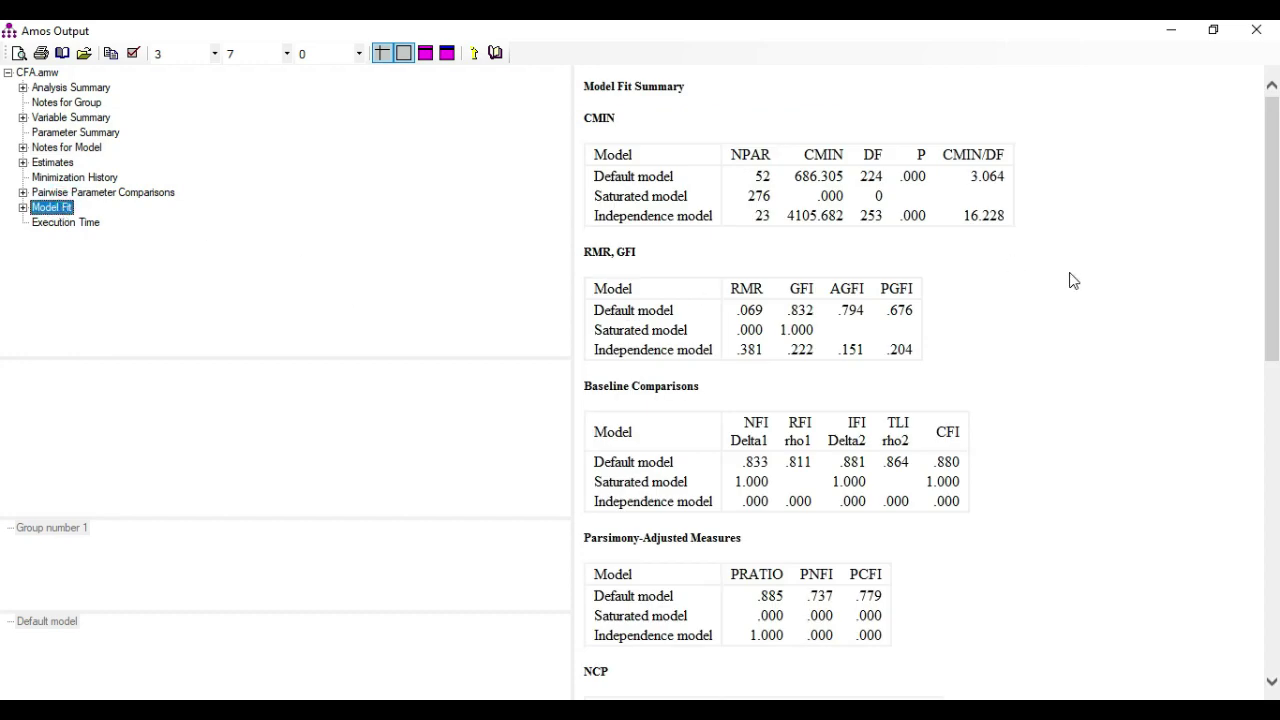
mouse_move(1276, 163)
left_mouse_down()
mouse_move(1276, 192)
mouse_move(1277, 147)
left_mouse_up()
left_click(1272, 218)
left_click_drag(1274, 218, 1275, 185)
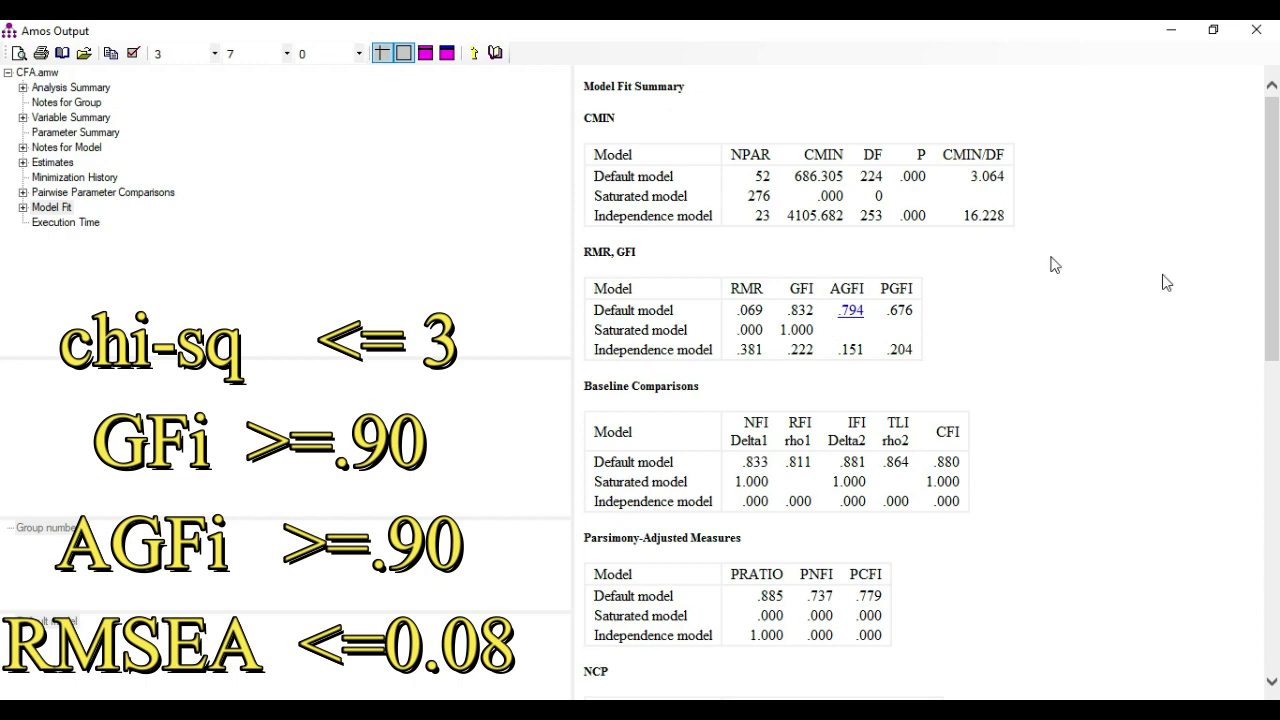
left_click_drag(1270, 238, 1277, 296)
left_click_drag(1277, 362, 1278, 395)
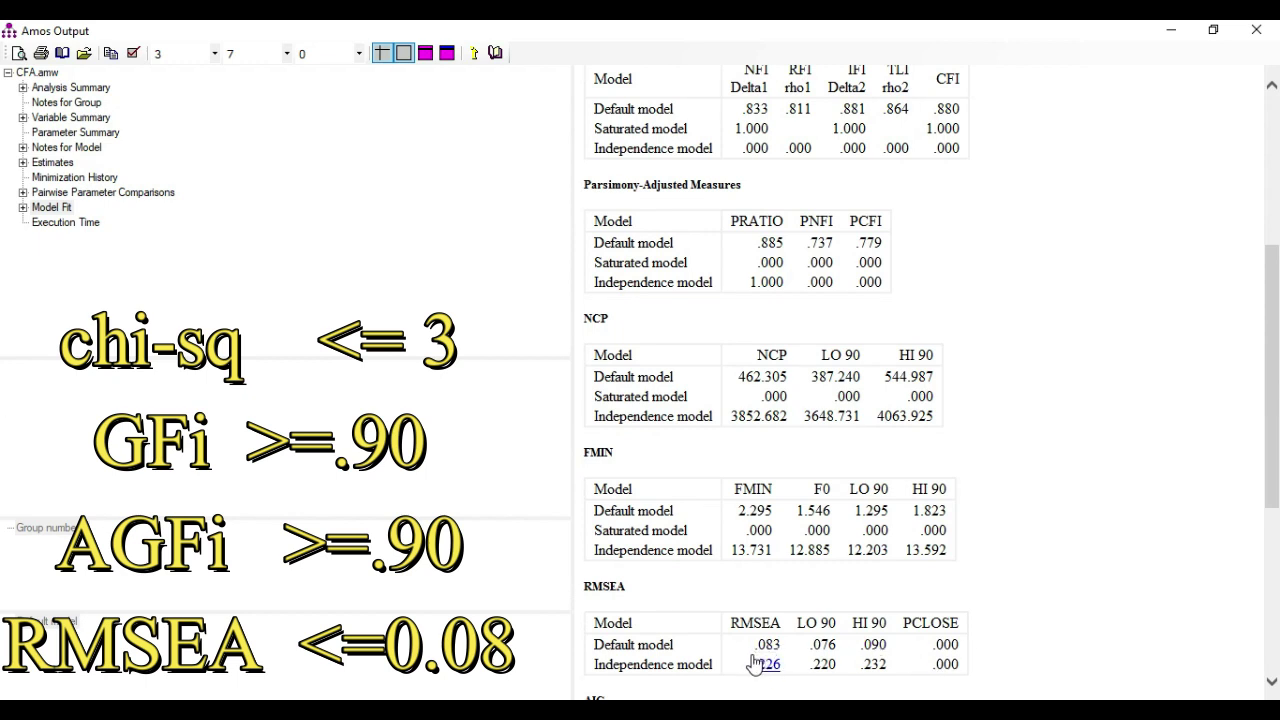
left_click_drag(1271, 288, 1275, 138)
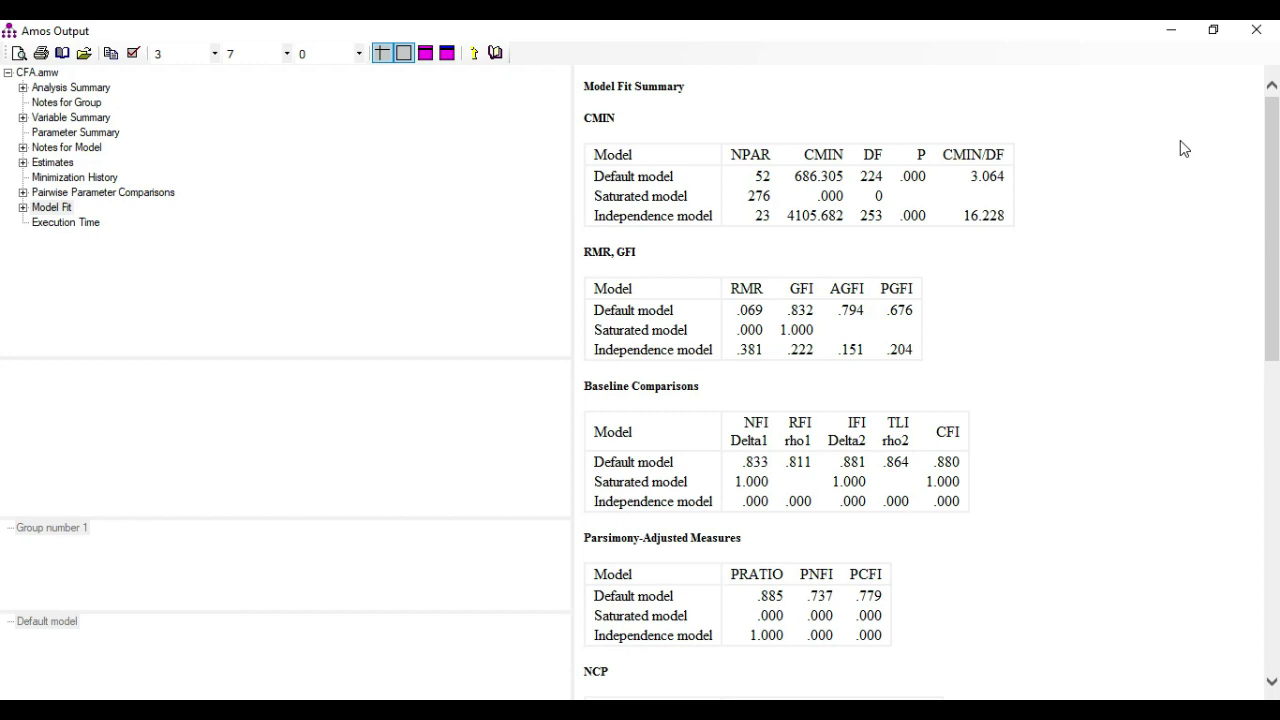